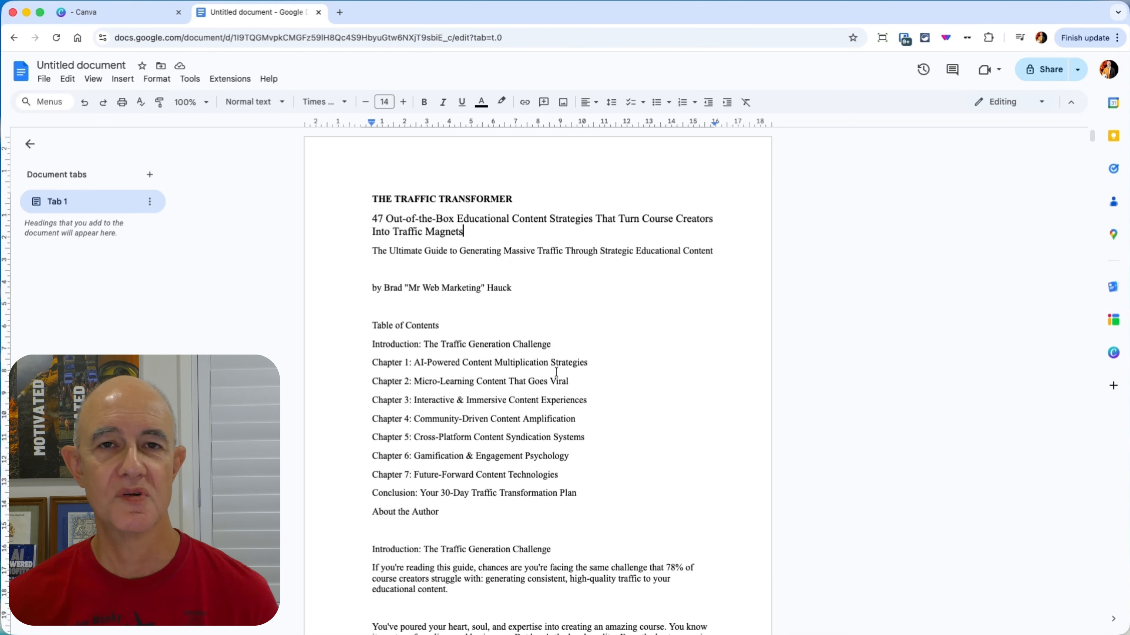
# Step: Skim the opening chapters of the Traffic Transformer guide in the document
pyautogui.scroll(-12, 556, 371)
pyautogui.scroll(-15, 554, 370)
pyautogui.scroll(-15, 552, 370)
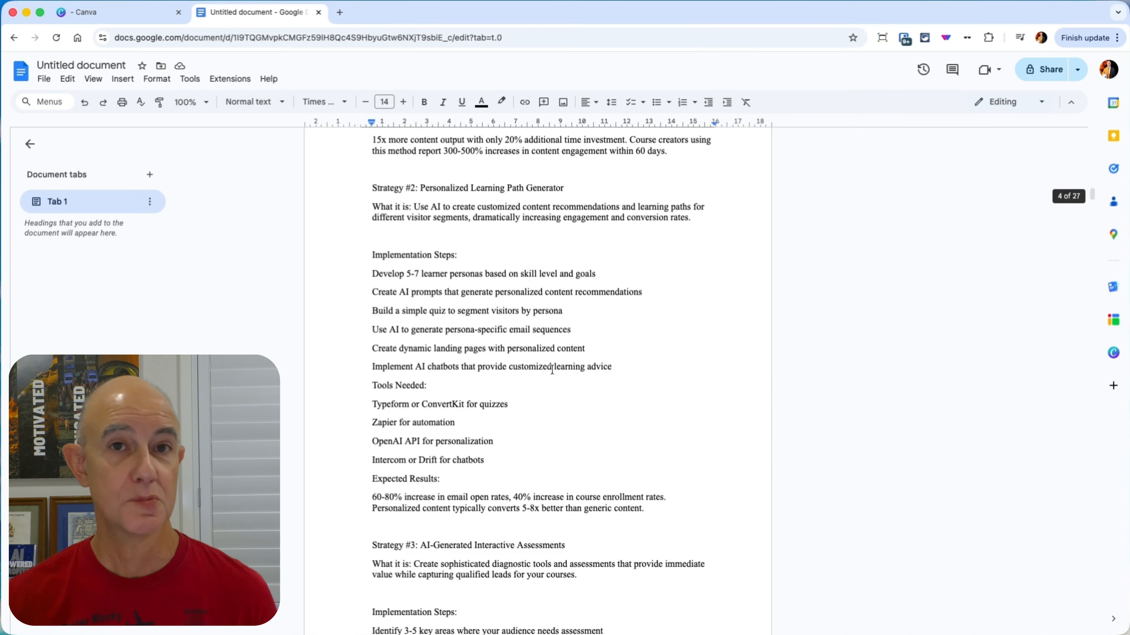
pyautogui.scroll(10, 517, 363)
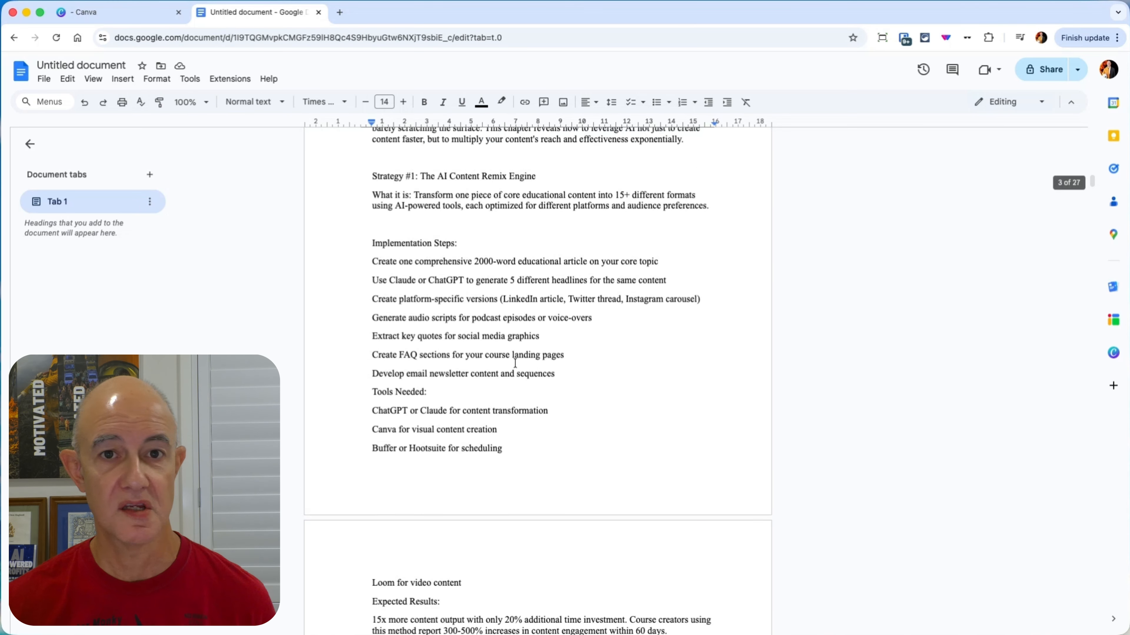
pyautogui.scroll(10, 515, 361)
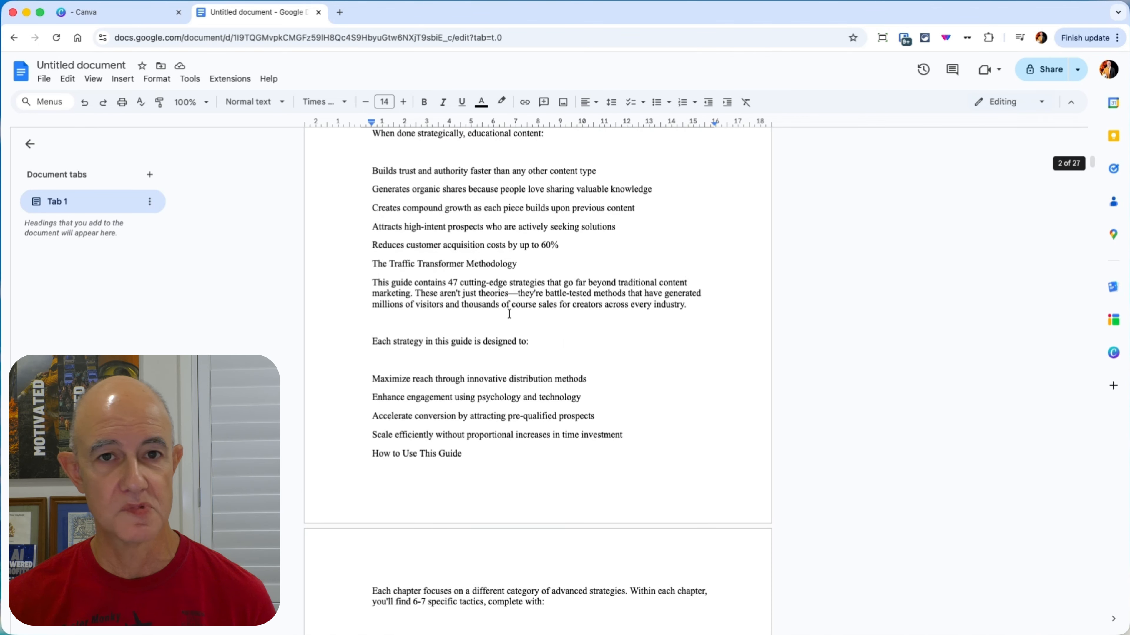
# Step: Switch to Canva and search the available design types for reports
pyautogui.click(143, 15)
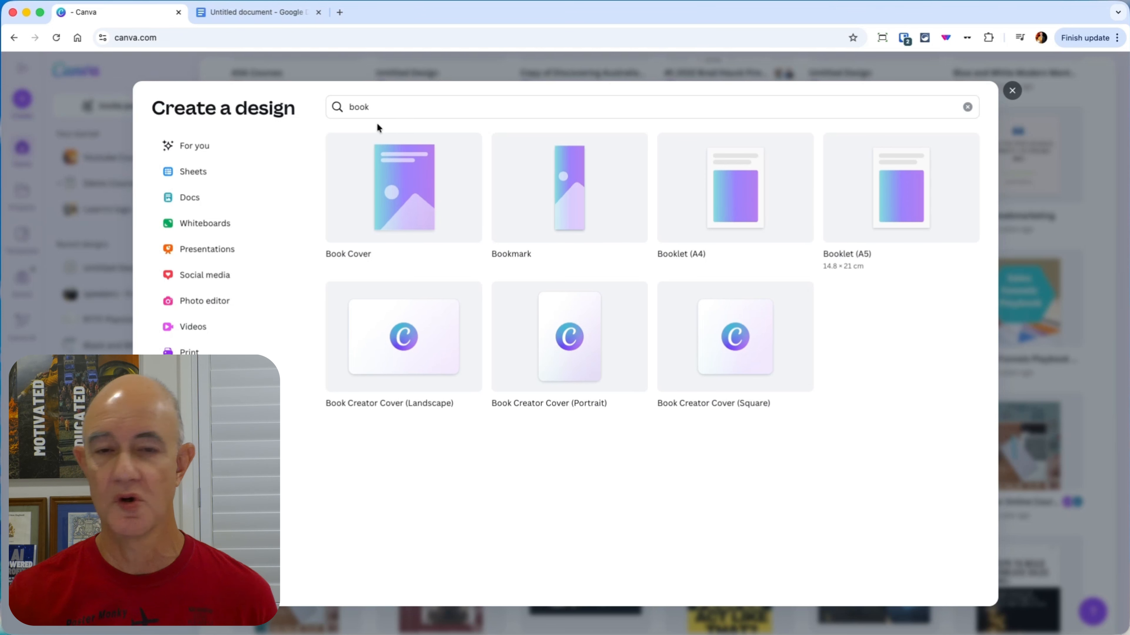
pyautogui.click(409, 107)
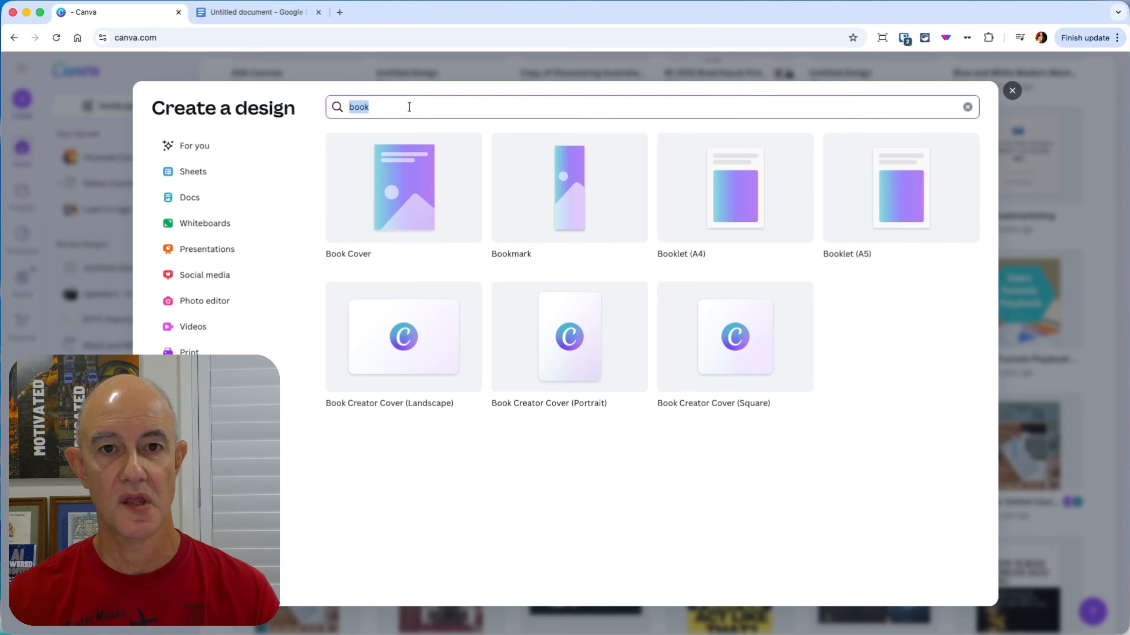
pyautogui.click(570, 102)
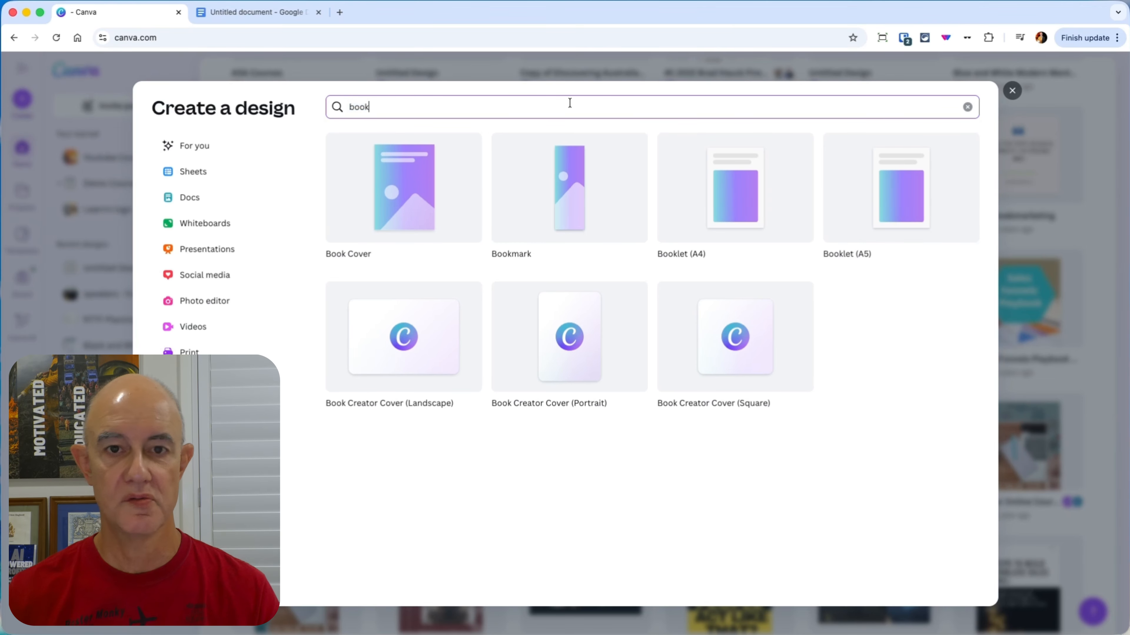
pyautogui.press('BackSpace')
pyautogui.press('BackSpace')
pyautogui.press('BackSpace')
pyautogui.press('BackSpace')
pyautogui.write('re')
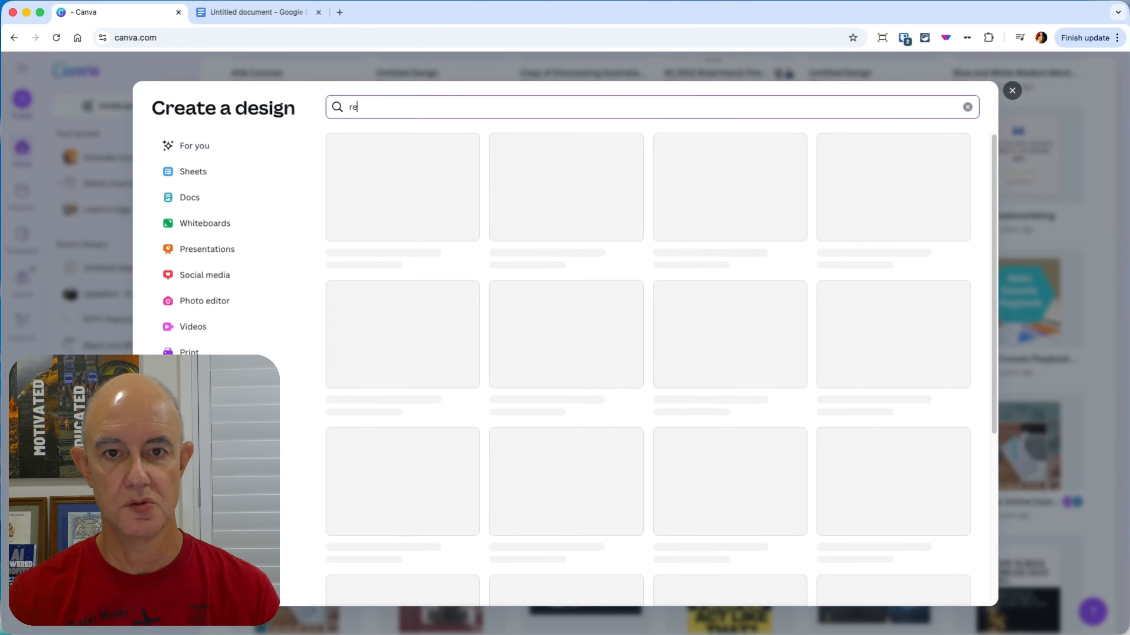
pyautogui.write('ports')
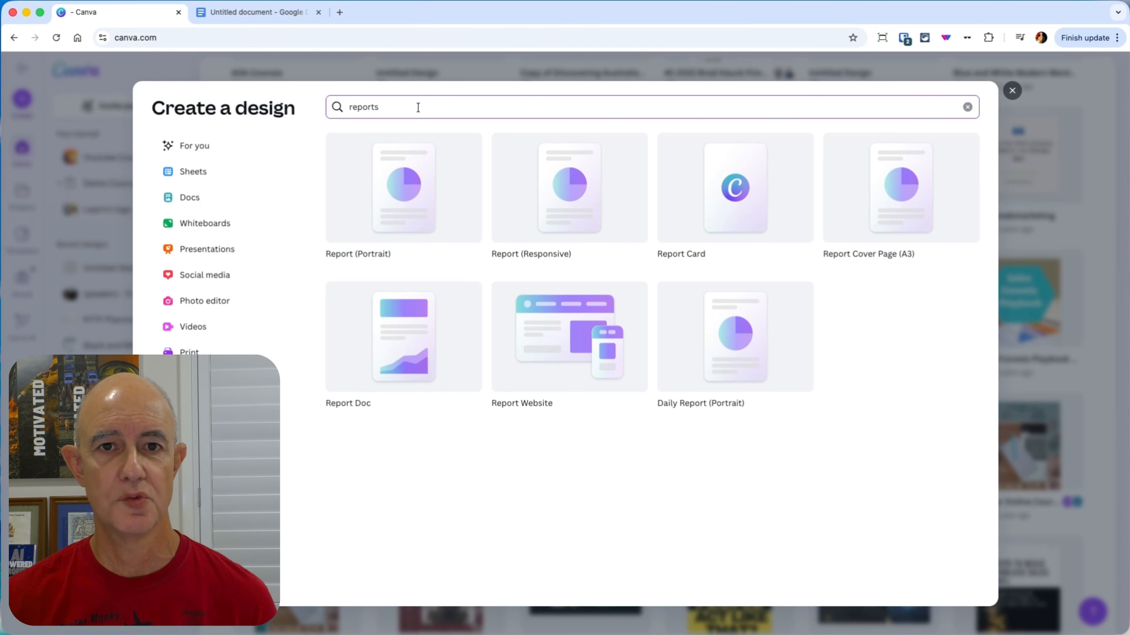
# Step: Search the design types for "book", create a blank Booklet (A5) design and dismiss its print options
pyautogui.moveTo(416, 106); pyautogui.dragTo(348, 101)
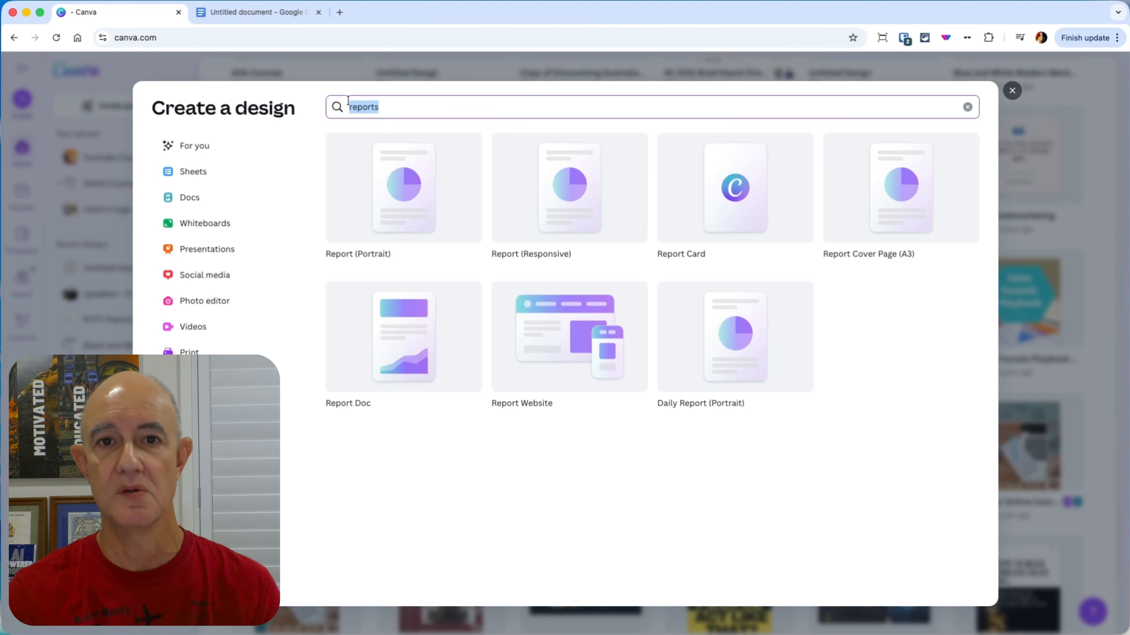
pyautogui.write('book')
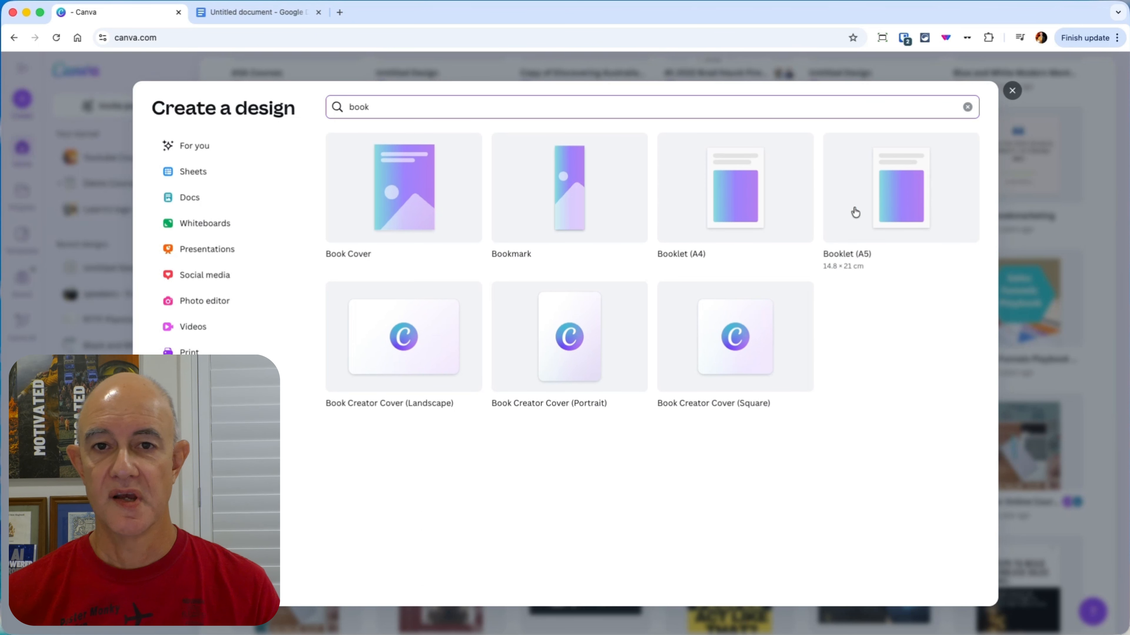
pyautogui.click(891, 205)
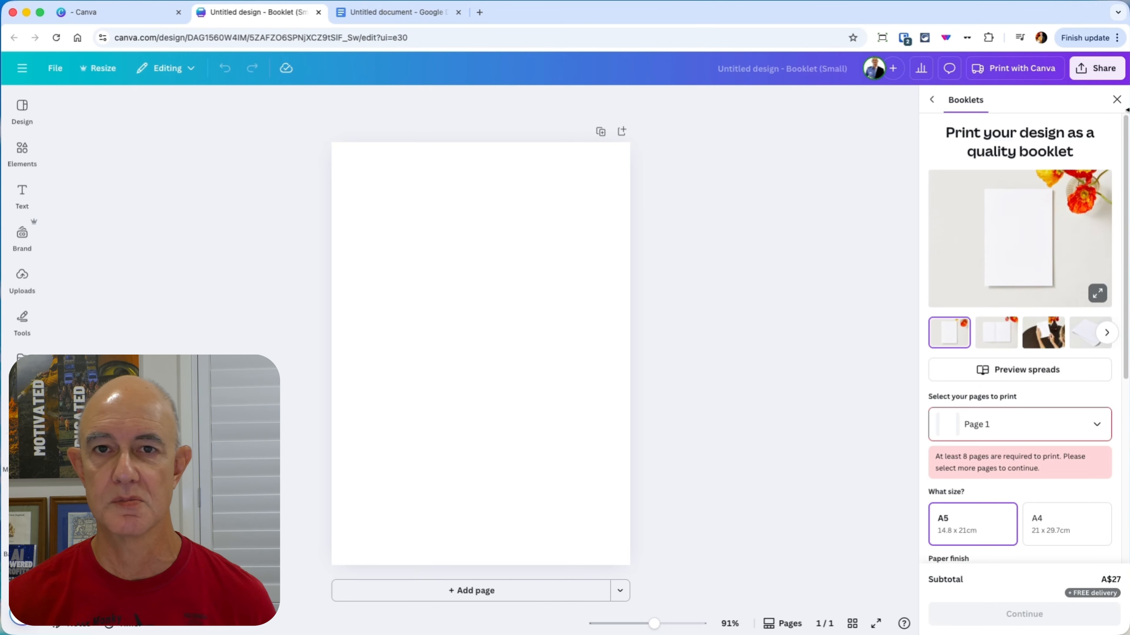
pyautogui.click(1117, 100)
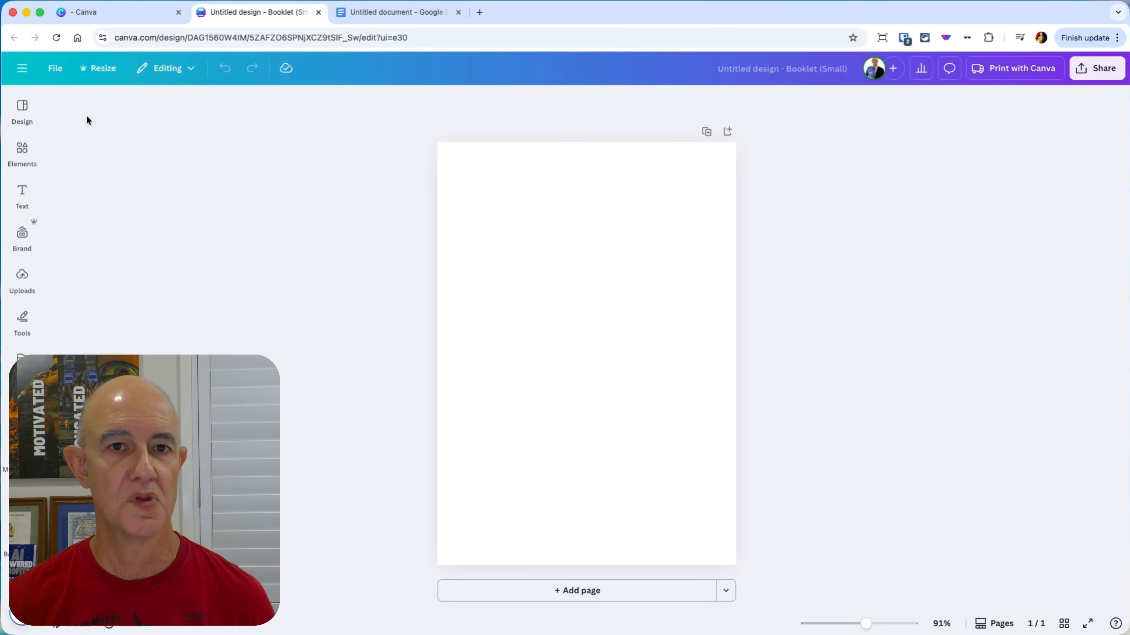
# Step: Show all premium booklet templates and look through the pages of the Blue and Black Modern Marketing Strategies Playbook
pyautogui.click(23, 120)
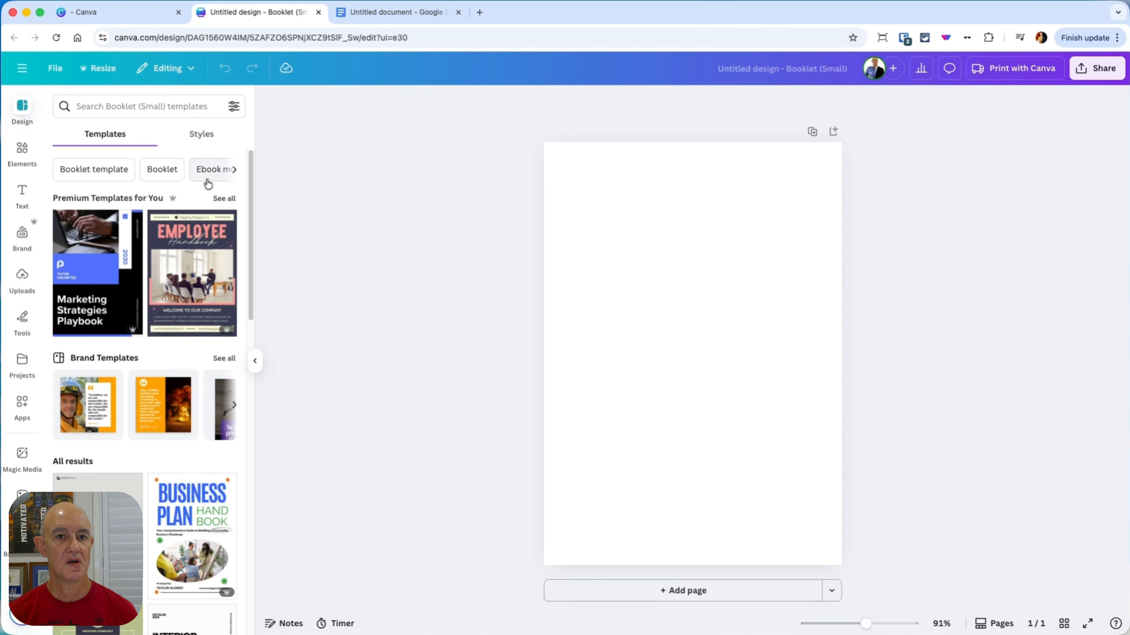
pyautogui.click(230, 202)
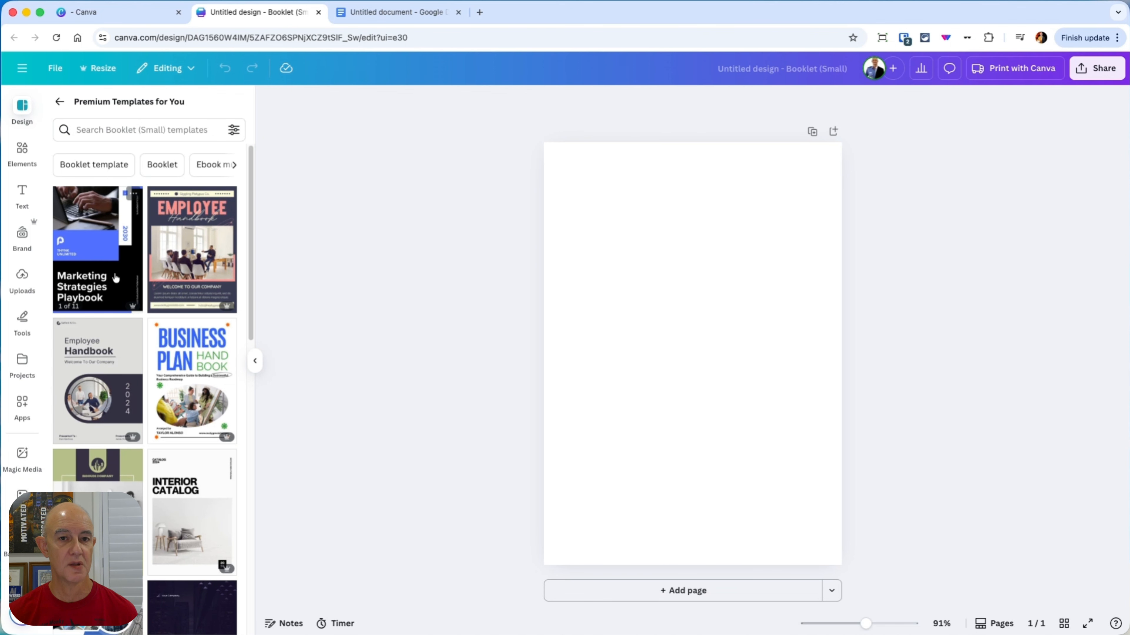
pyautogui.click(88, 264)
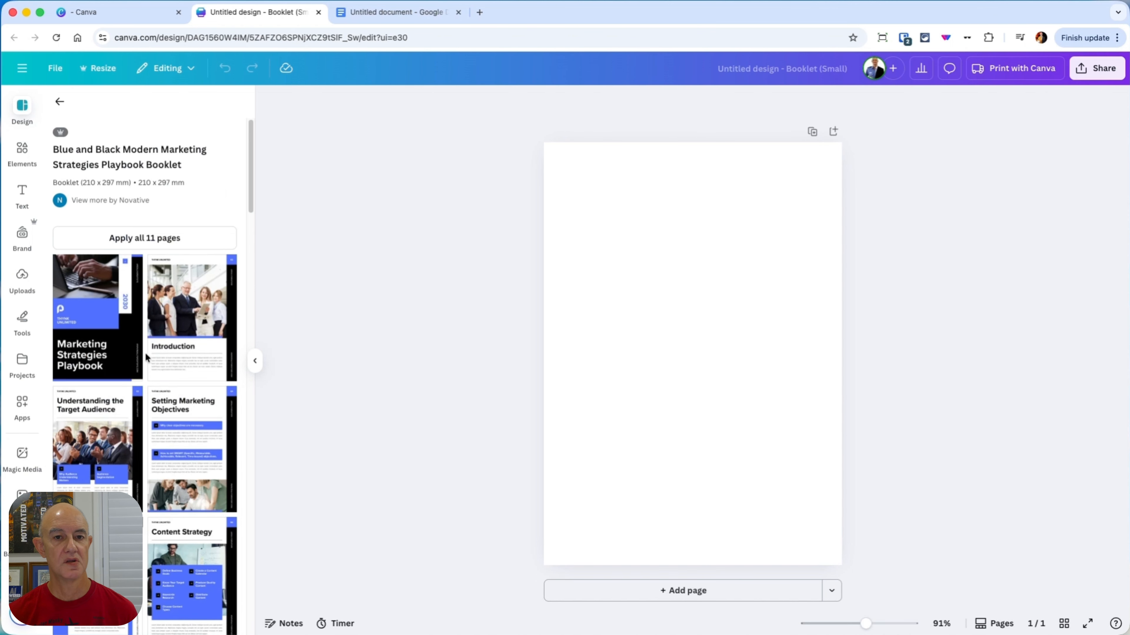
pyautogui.scroll(-3, 144, 354)
pyautogui.scroll(-3, 181, 353)
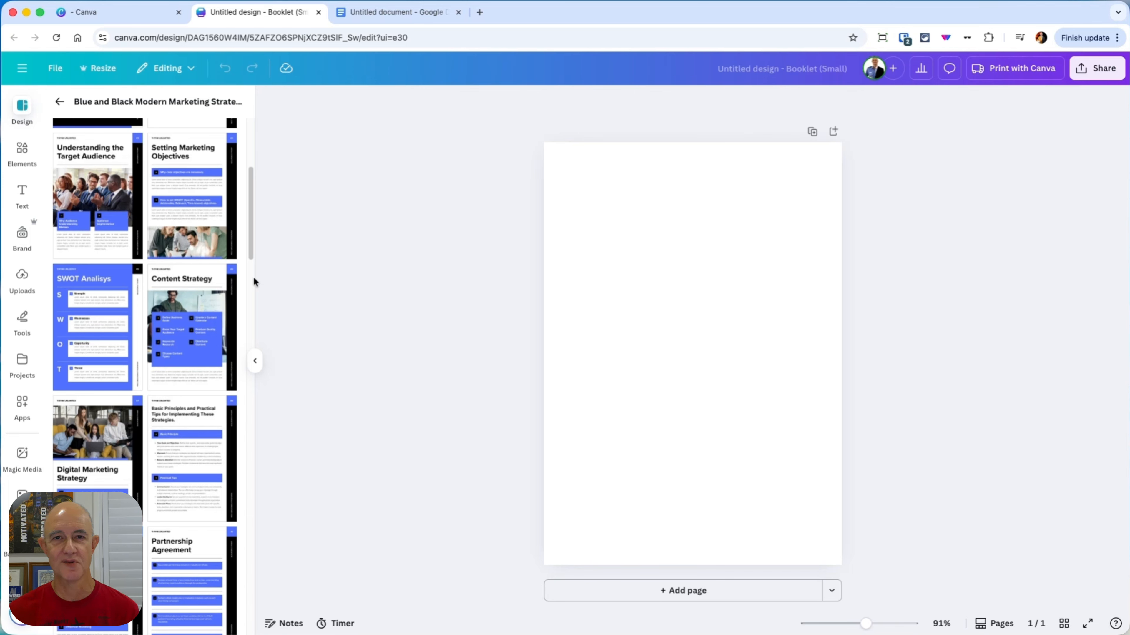
pyautogui.scroll(5, 254, 277)
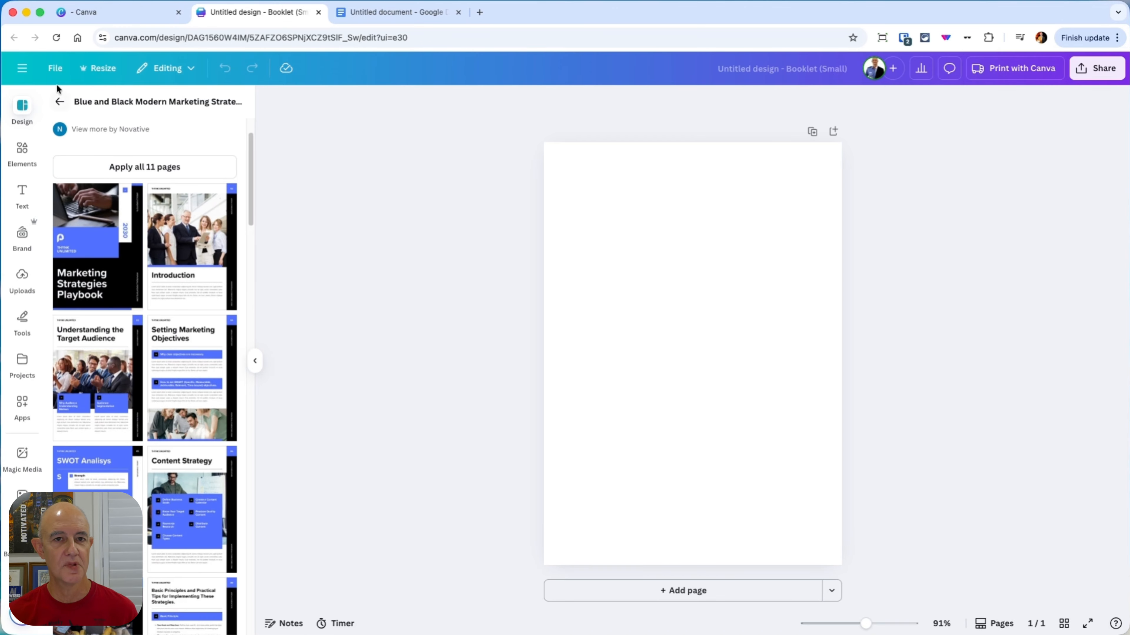
pyautogui.click(59, 102)
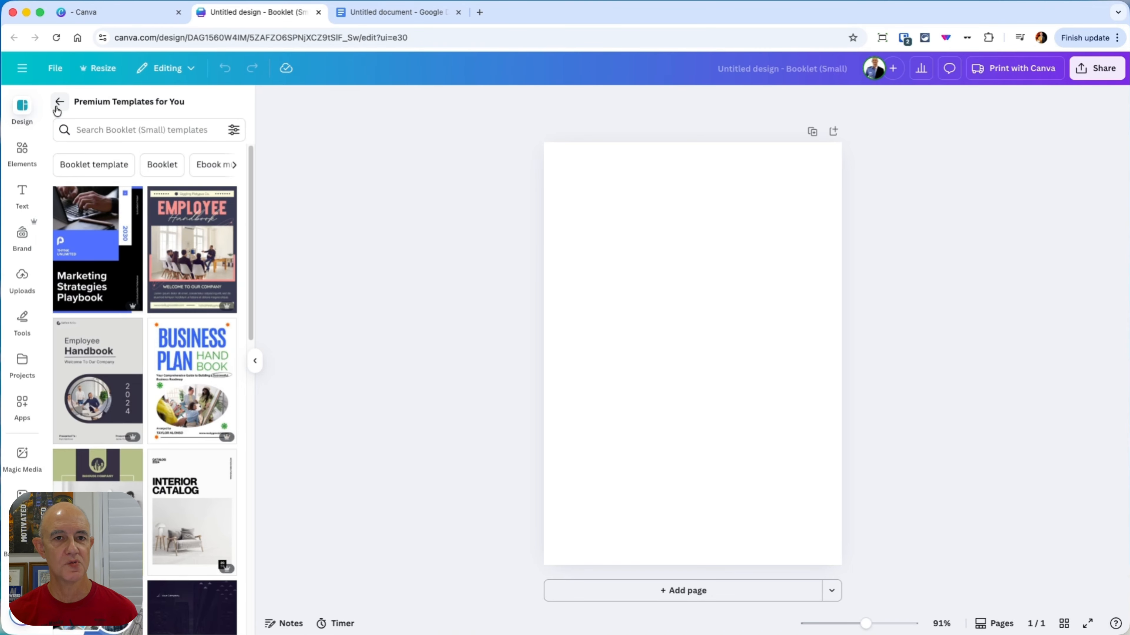
# Step: Preview the pages of the dark blue and pink Employee Handbook and the Blue and Green Modern Business Plan Handbook templates
pyautogui.click(186, 254)
pyautogui.scroll(-8, 157, 360)
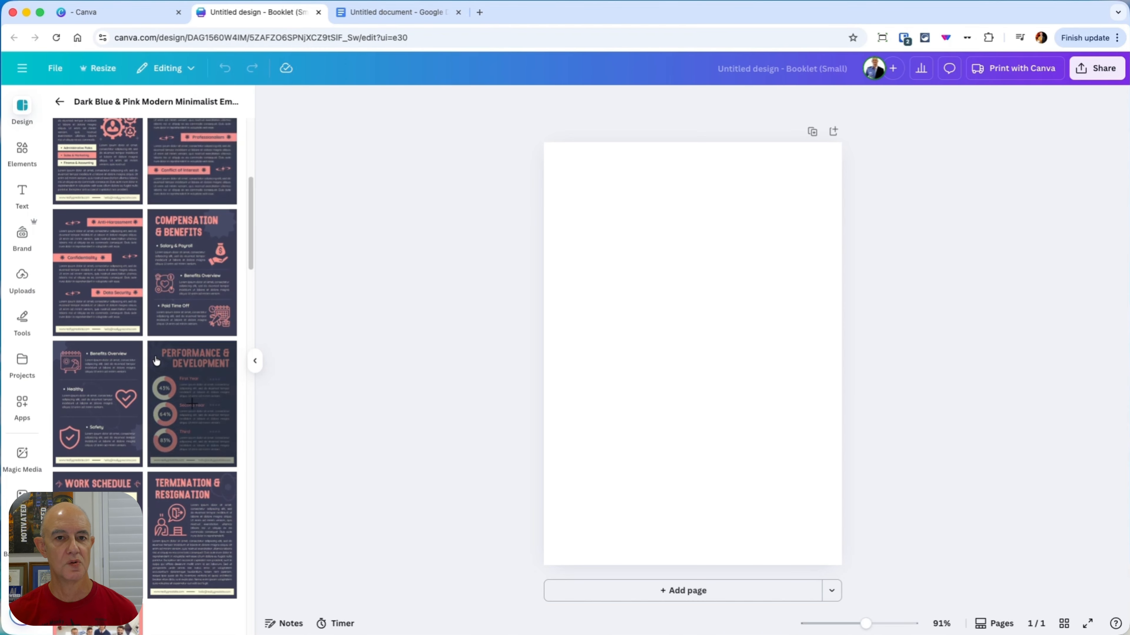
pyautogui.scroll(7, 106, 185)
pyautogui.click(60, 103)
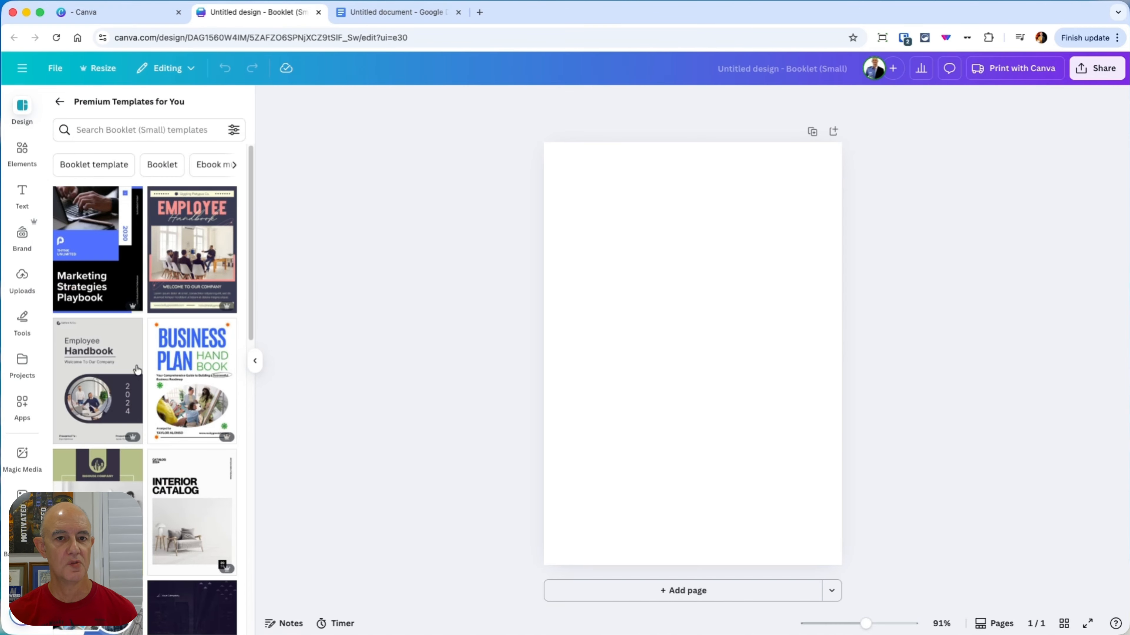
pyautogui.scroll(-5, 200, 289)
pyautogui.click(199, 266)
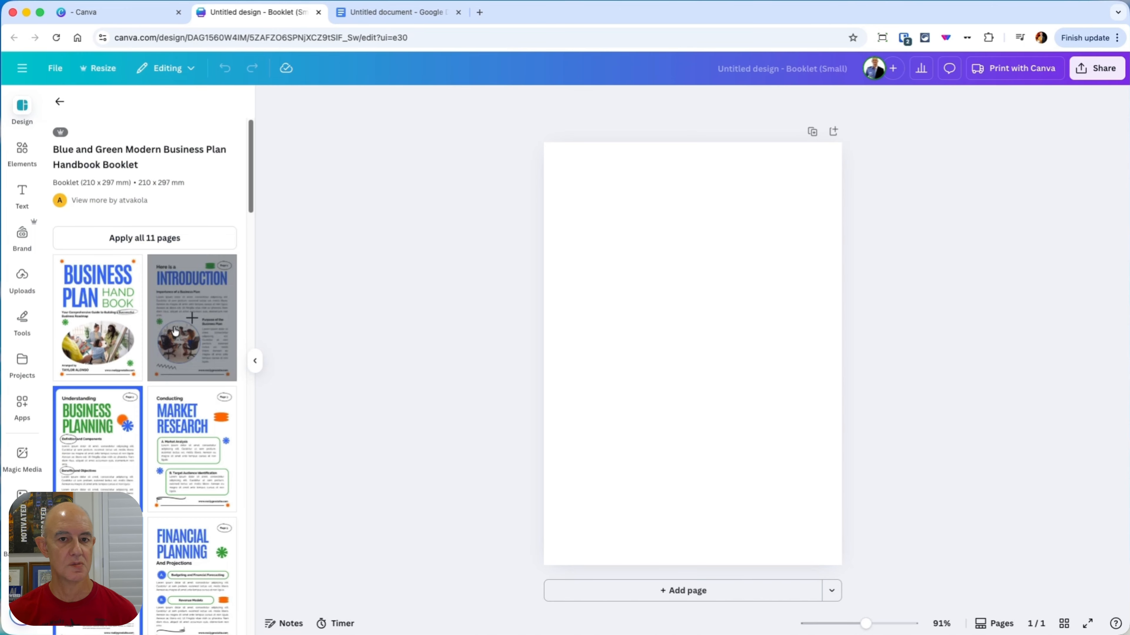
pyautogui.scroll(-8, 209, 391)
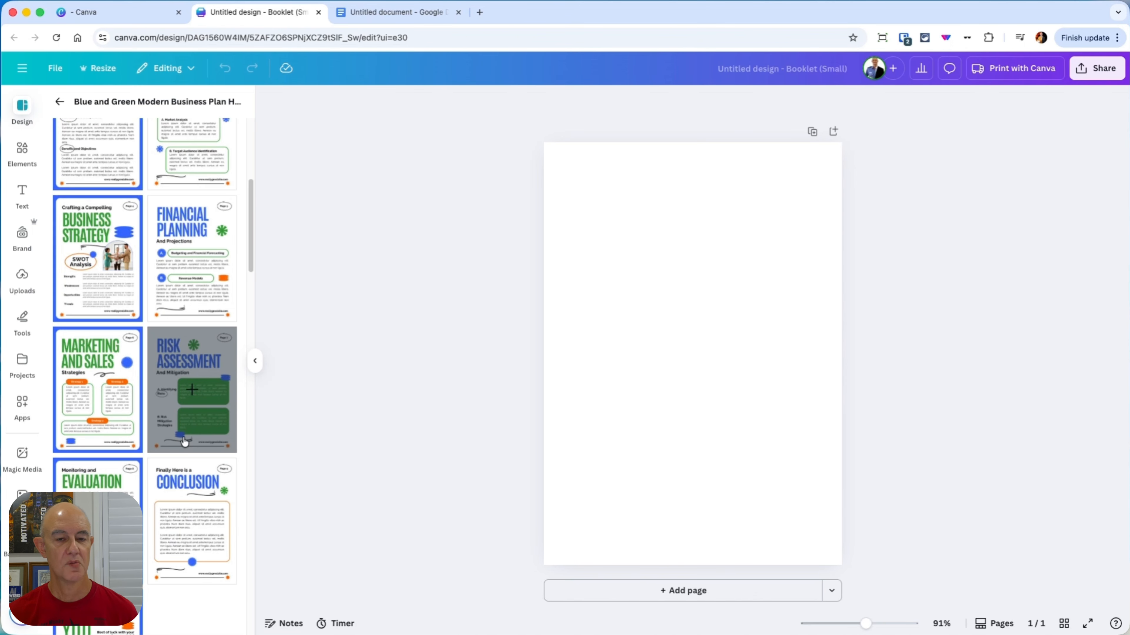
pyautogui.scroll(8, 190, 363)
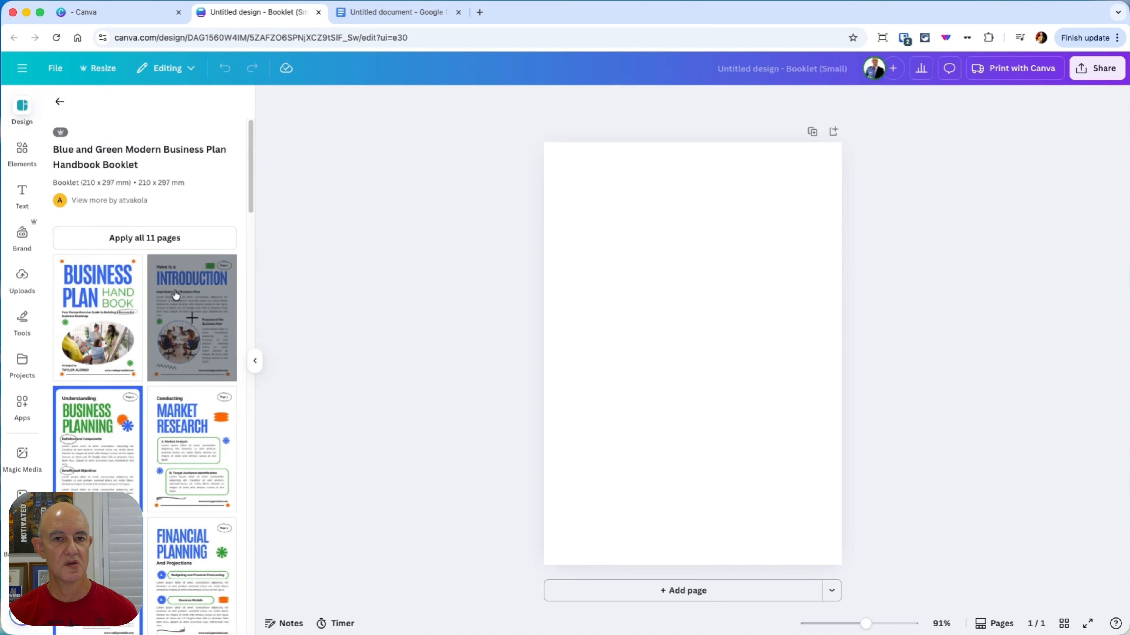
pyautogui.click(59, 109)
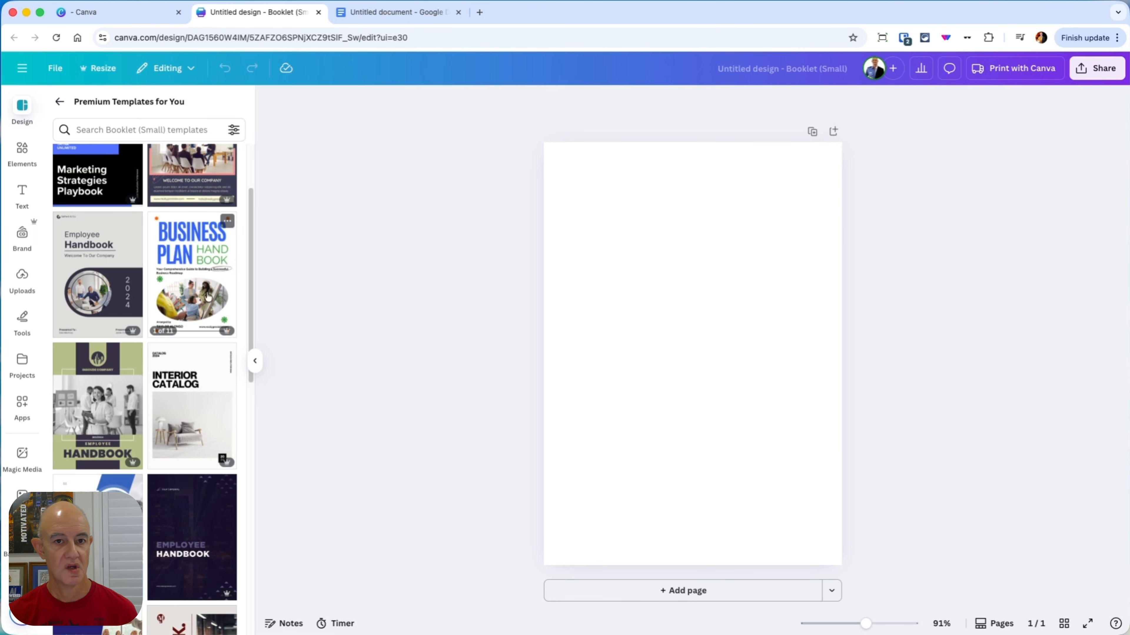
# Step: Preview the pages of the green and dark navy Employee Handbook and the Navy Modern Employee Handbook templates
pyautogui.scroll(-2, 208, 297)
pyautogui.click(130, 335)
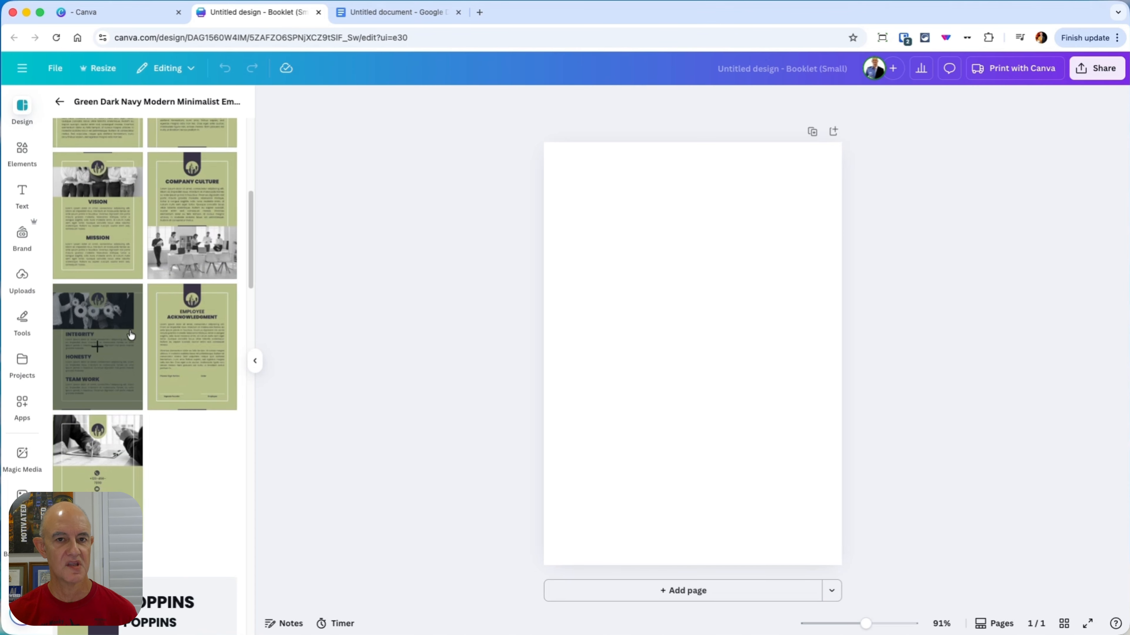
pyautogui.scroll(-1, 142, 338)
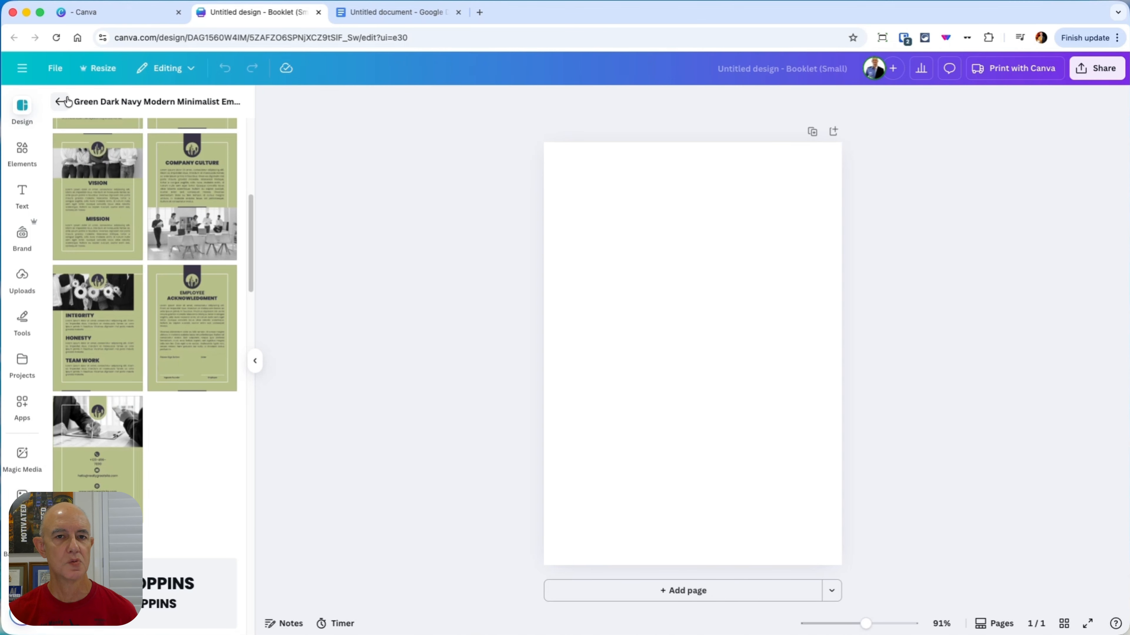
pyautogui.click(60, 102)
pyautogui.scroll(-6, 173, 354)
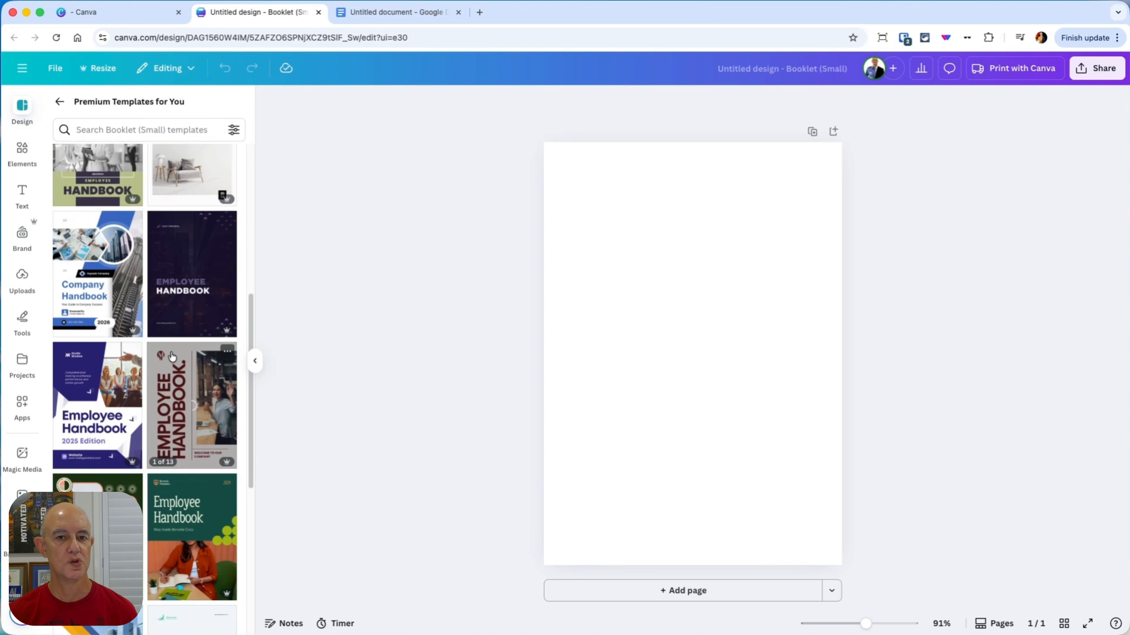
pyautogui.click(101, 341)
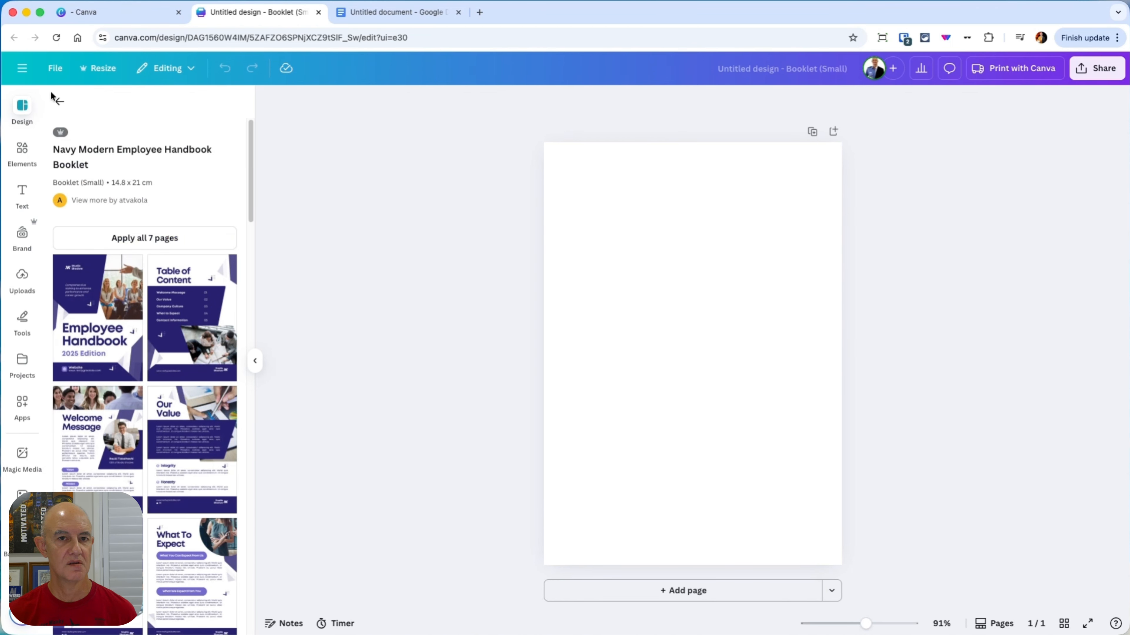
pyautogui.click(59, 101)
# Step: Preview the pages of the Red and White Modern Marketing Strategies Playbook template and return to the premium template list
pyautogui.scroll(-10, 137, 218)
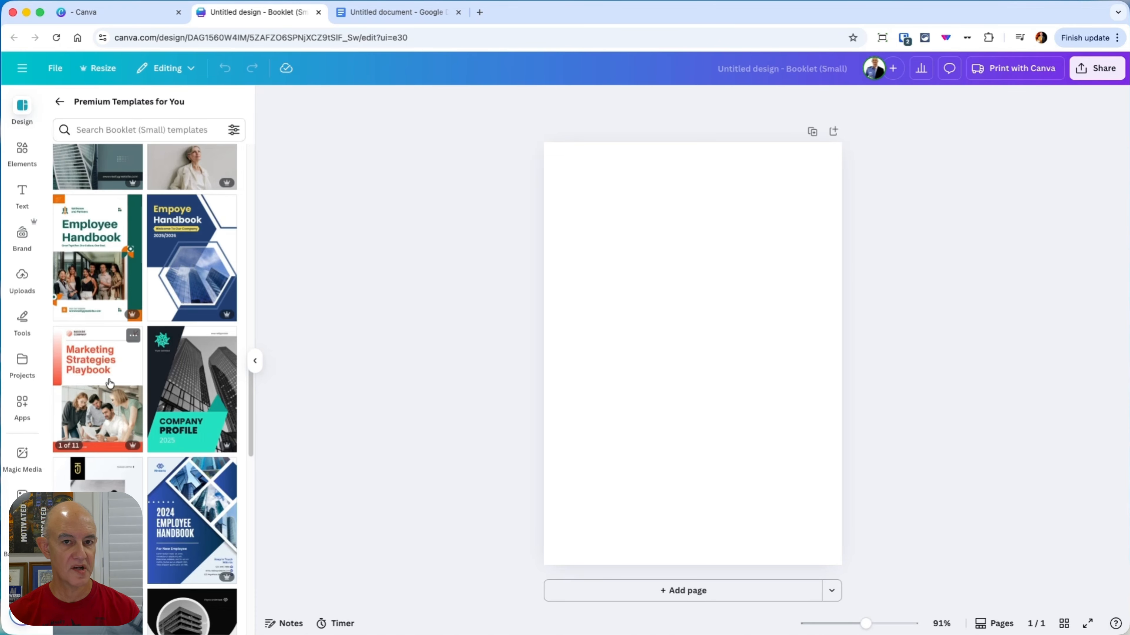
pyautogui.click(108, 378)
pyautogui.scroll(-4, 203, 299)
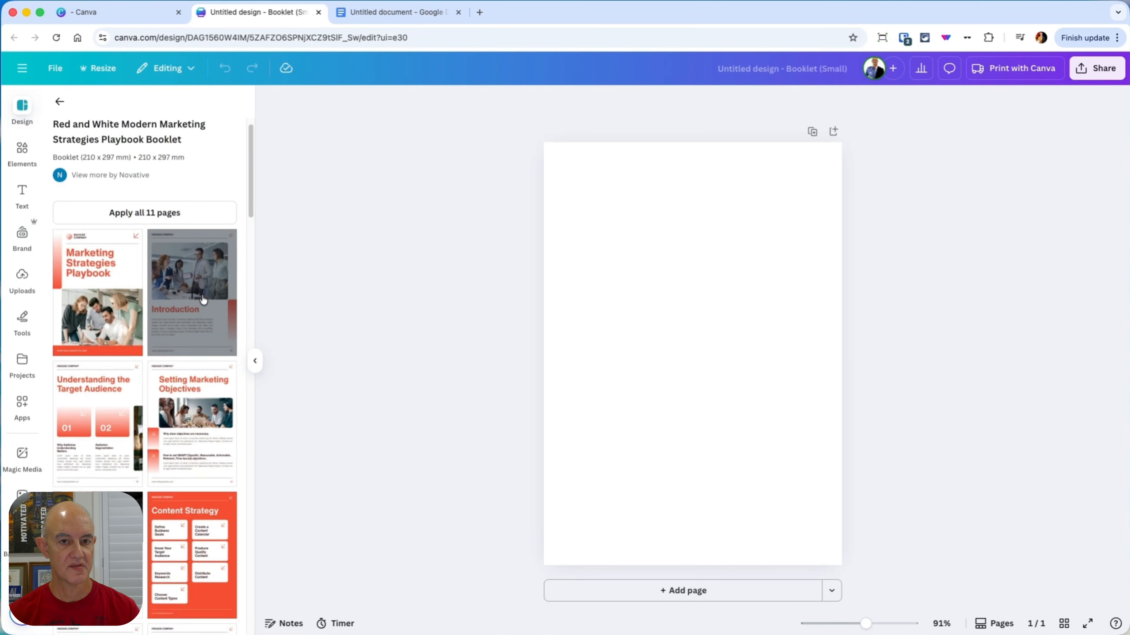
pyautogui.scroll(-3, 202, 299)
pyautogui.click(60, 102)
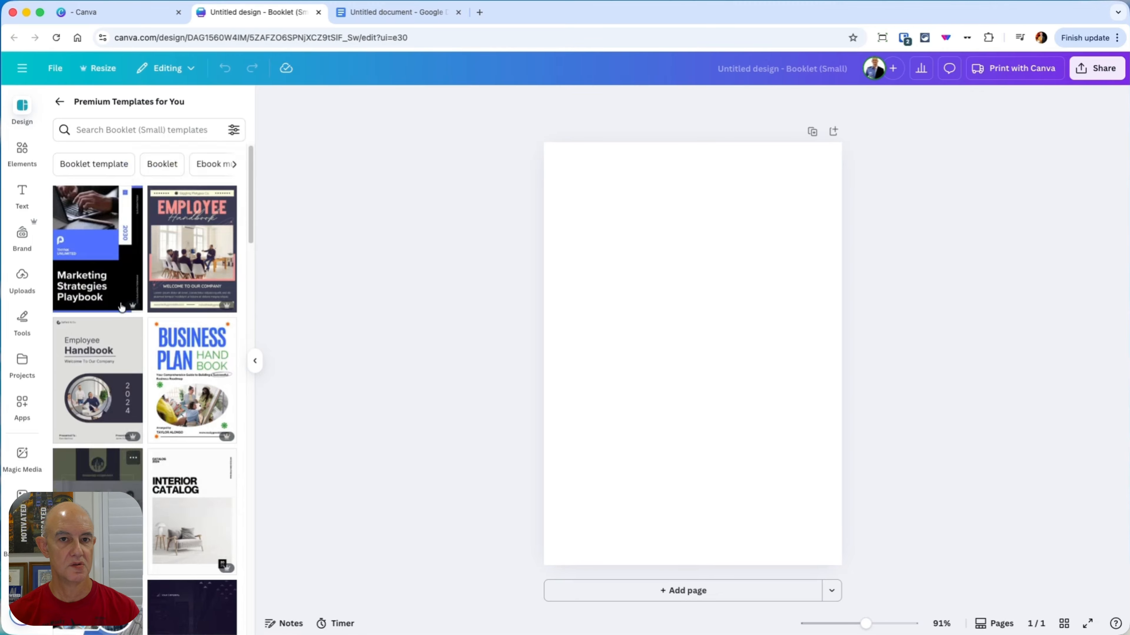
# Step: Apply only the cover page of the Blue and Black Modern Marketing Strategies Playbook template to the booklet's blank first page
pyautogui.click(106, 311)
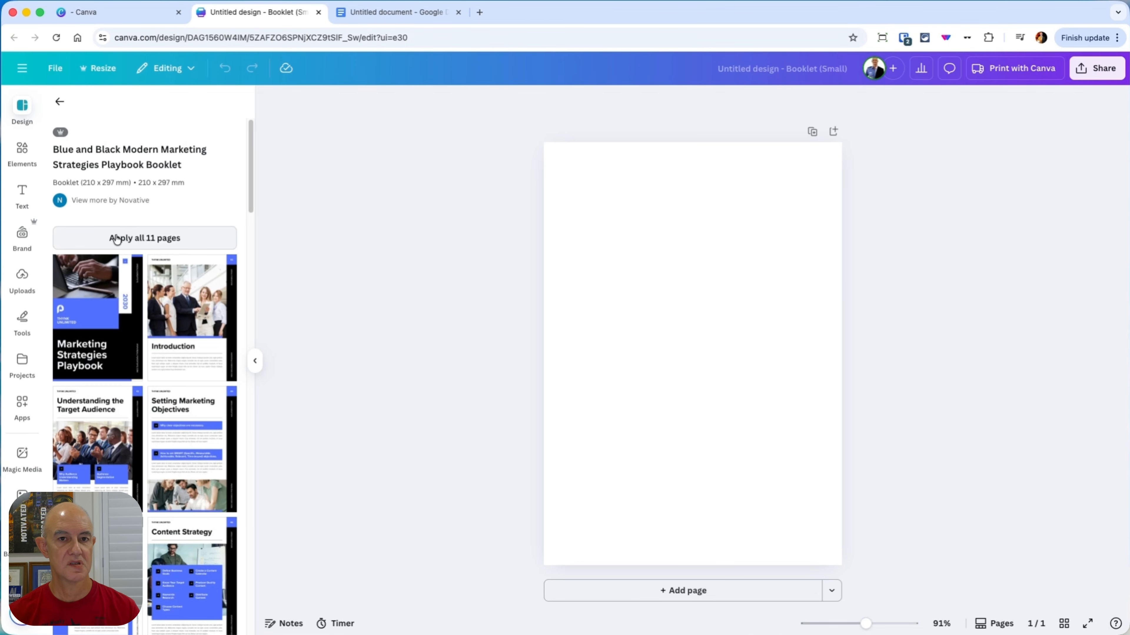
pyautogui.click(104, 310)
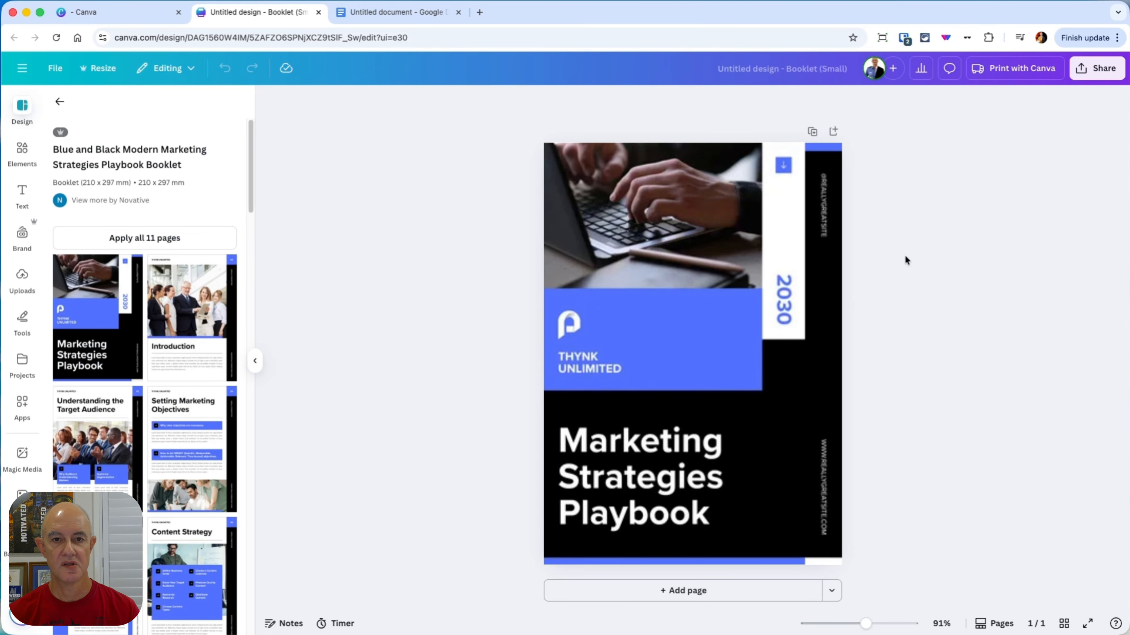
pyautogui.click(763, 378)
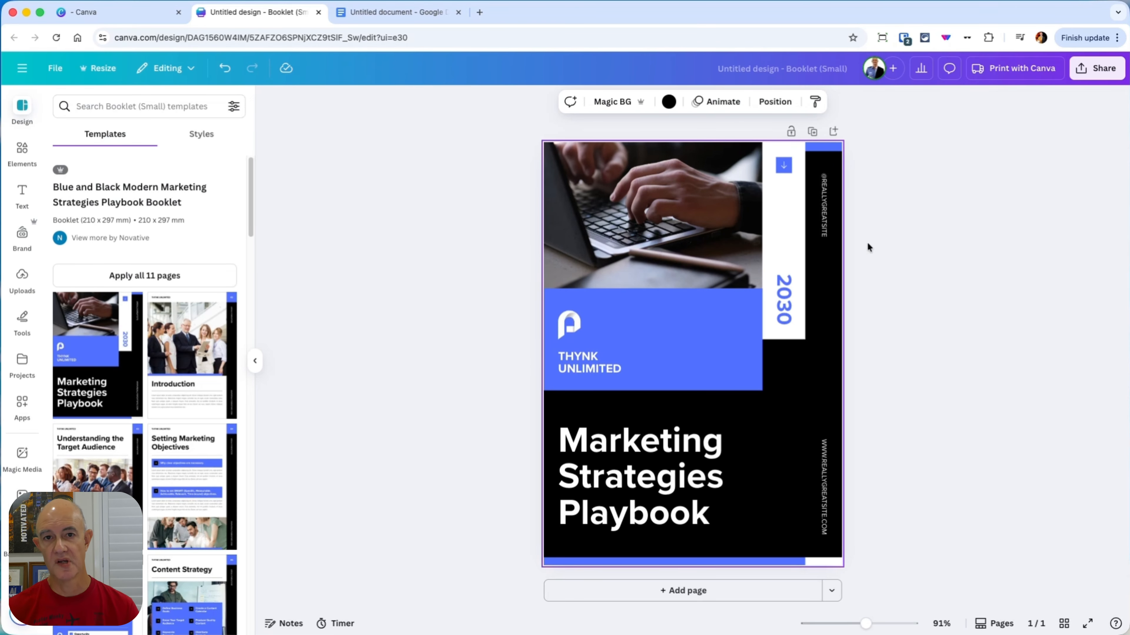
# Step: Copy the title THE TRAFFIC TRANSFORMER from the Google Docs document and paste it over the cover's Marketing Strategies Playbook title in Canva
pyautogui.click(386, 12)
pyautogui.scroll(10, 443, 227)
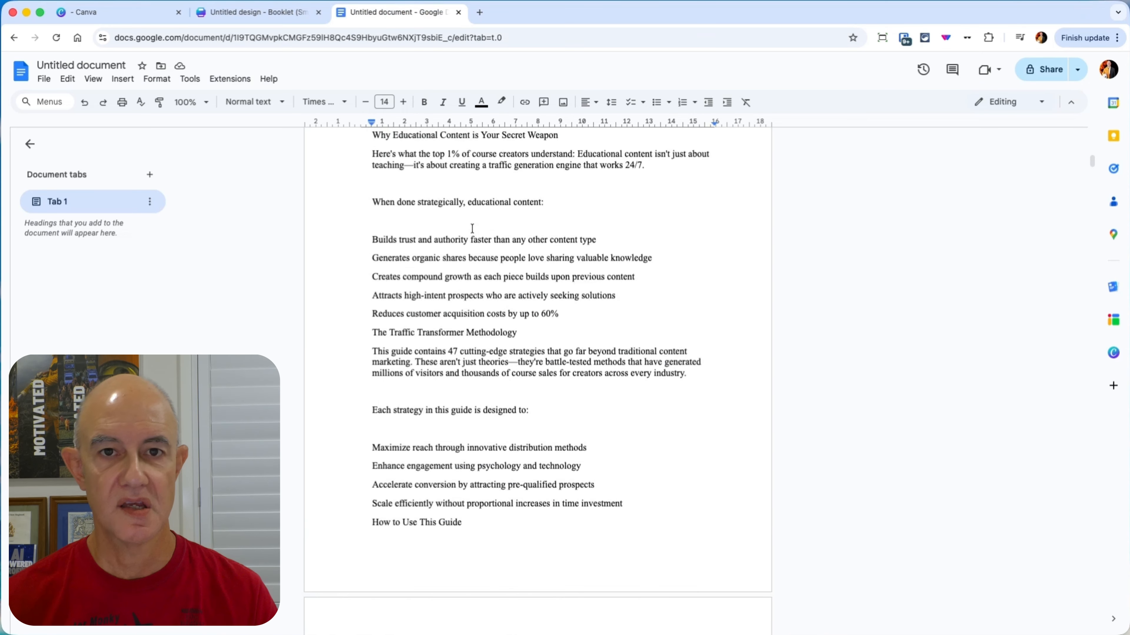
pyautogui.moveTo(512, 199); pyautogui.dragTo(351, 201)
pyautogui.press('super+c')
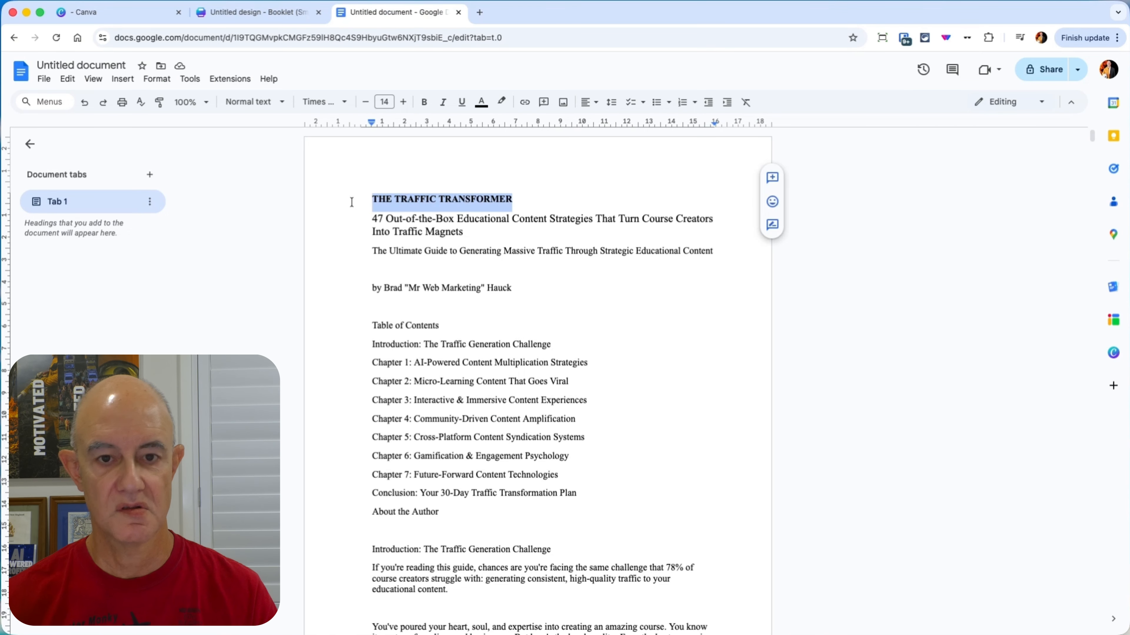
pyautogui.click(270, 12)
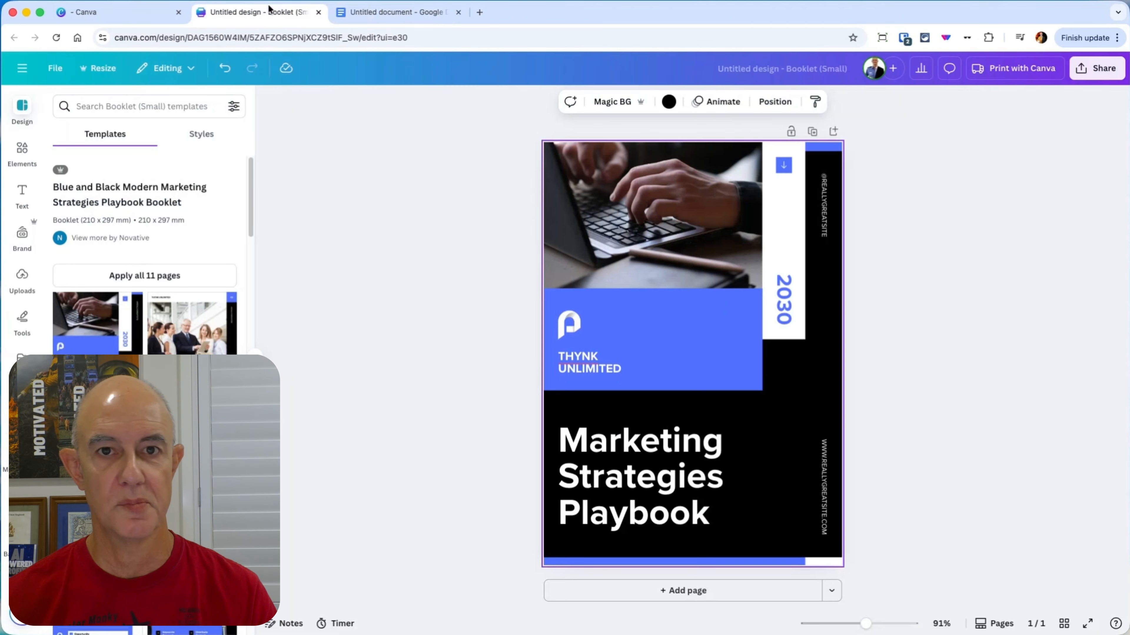
pyautogui.click(637, 462)
pyautogui.click(637, 462)
pyautogui.press('super+v')
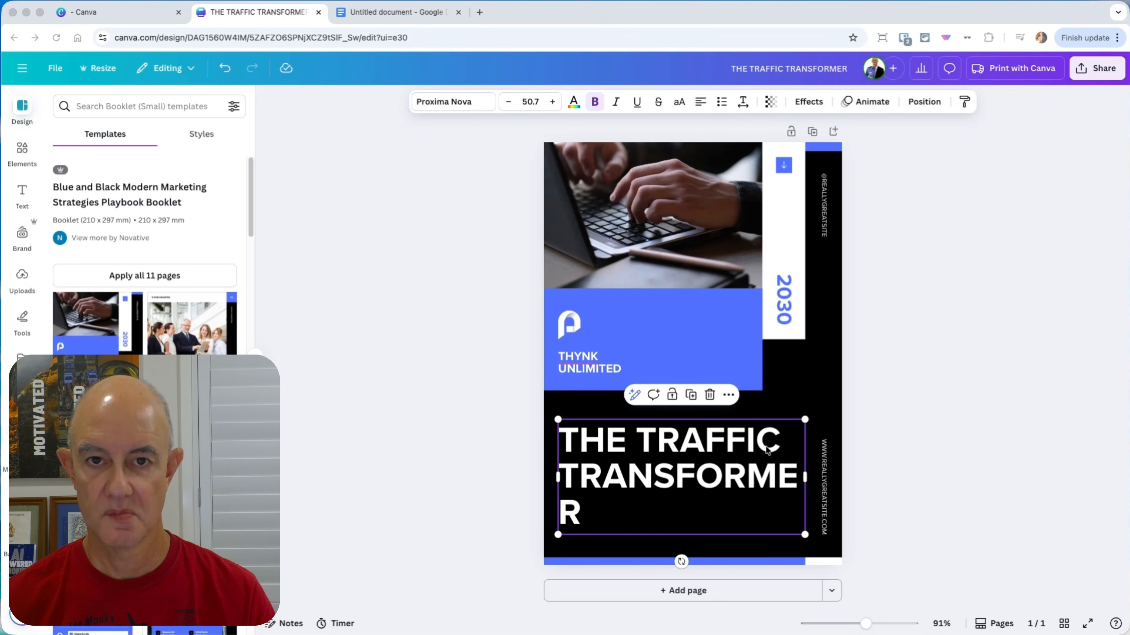
# Step: Widen the cover title's text box so TRANSFORMER fits on one line
pyautogui.click(805, 477)
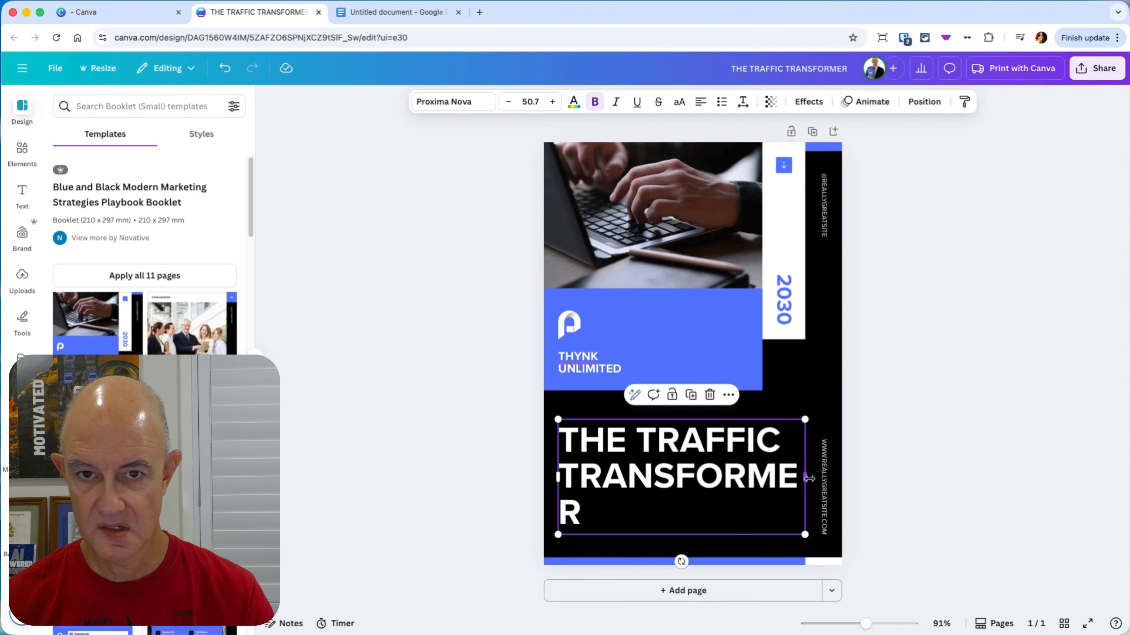
pyautogui.moveTo(809, 479); pyautogui.dragTo(828, 479)
pyautogui.click(896, 489)
# Step: Shift the vertical handle and website text closer to the cover's outer edge and move the title lower on the page
pyautogui.click(826, 231)
pyautogui.moveTo(826, 231); pyautogui.dragTo(830, 229)
pyautogui.click(679, 512)
pyautogui.moveTo(680, 511); pyautogui.dragTo(677, 512)
pyautogui.click(739, 363)
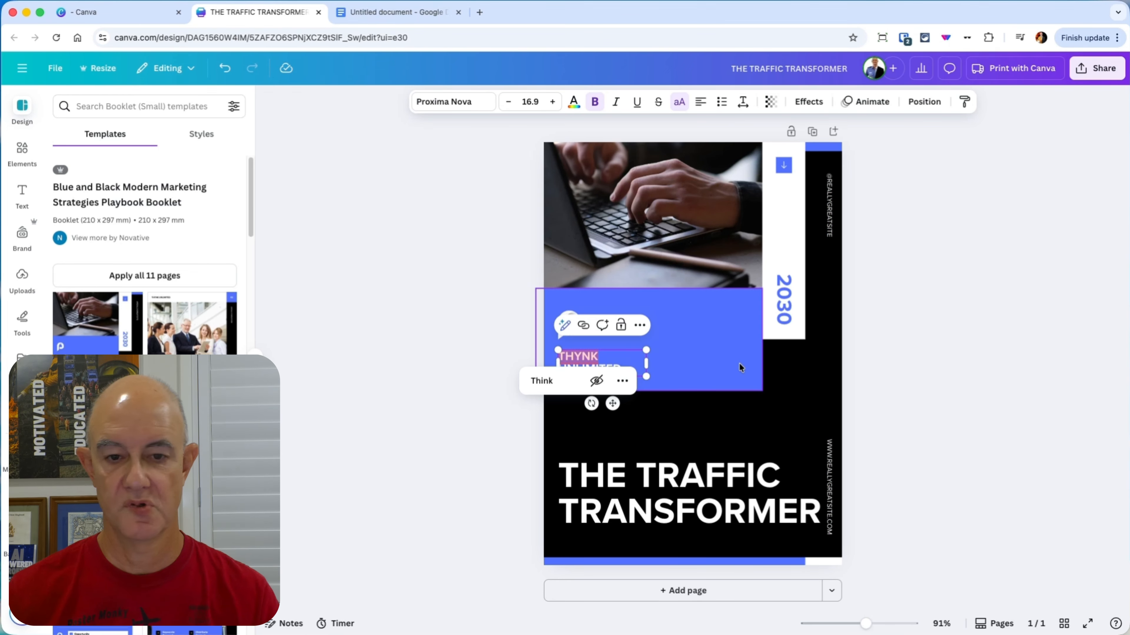
pyautogui.press('Delete')
pyautogui.hotkey('ctrl', 'z')
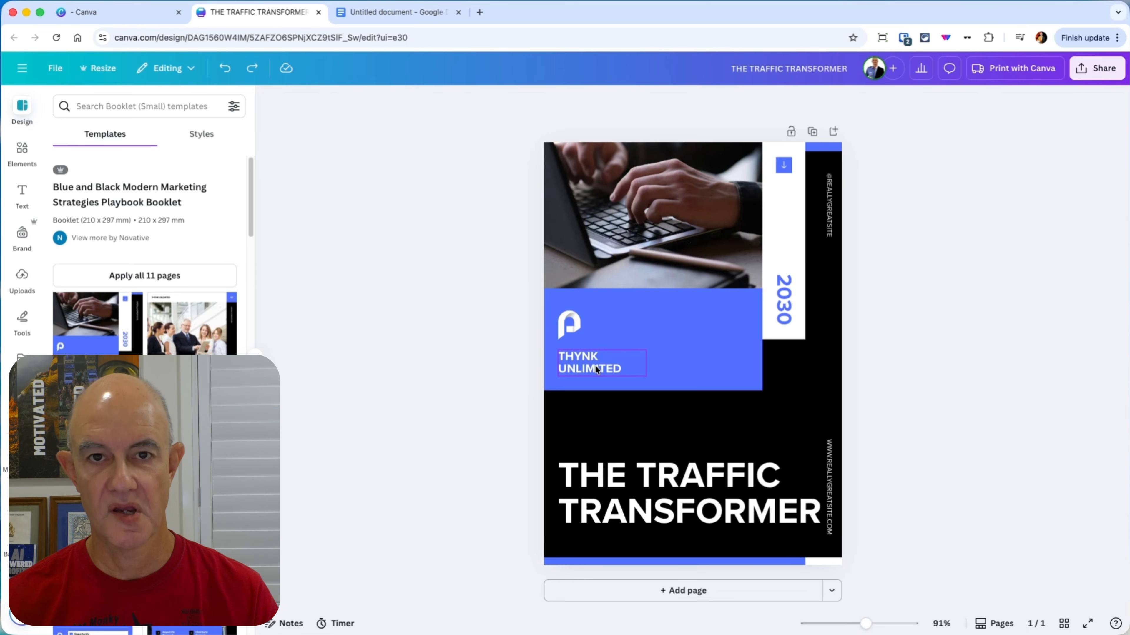
# Step: Replace the THYNK UNLIMITED text in the blue panel with the author's full name on two lines
pyautogui.click(597, 366)
pyautogui.doubleClick(645, 373)
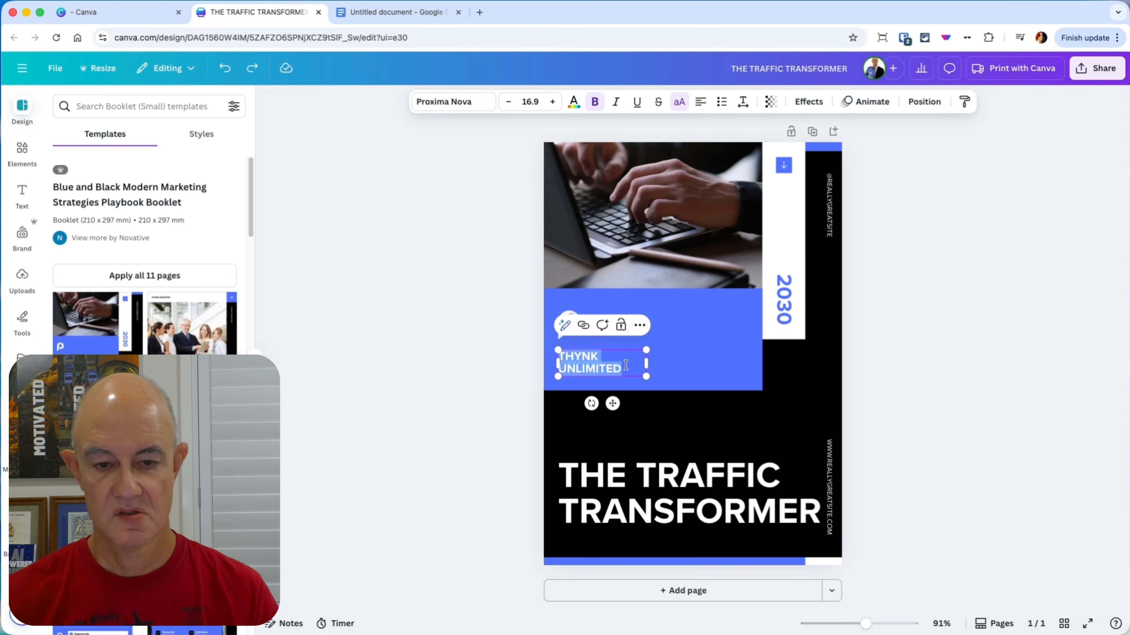
pyautogui.write('BRAD')
pyautogui.press('Return')
pyautogui.write('H')
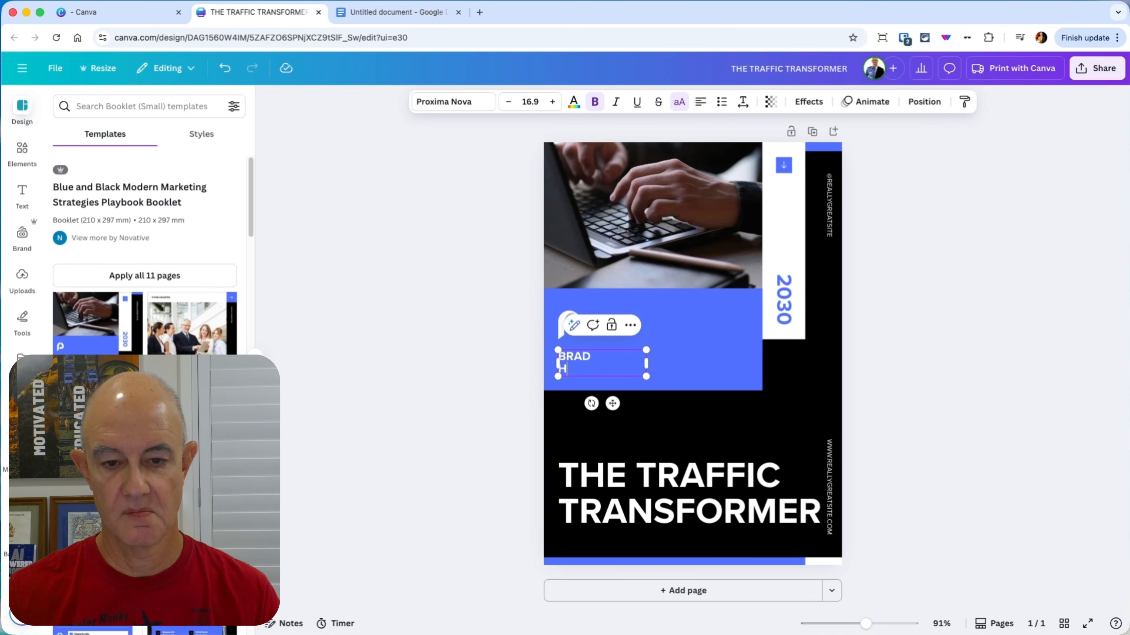
pyautogui.write('AUCK')
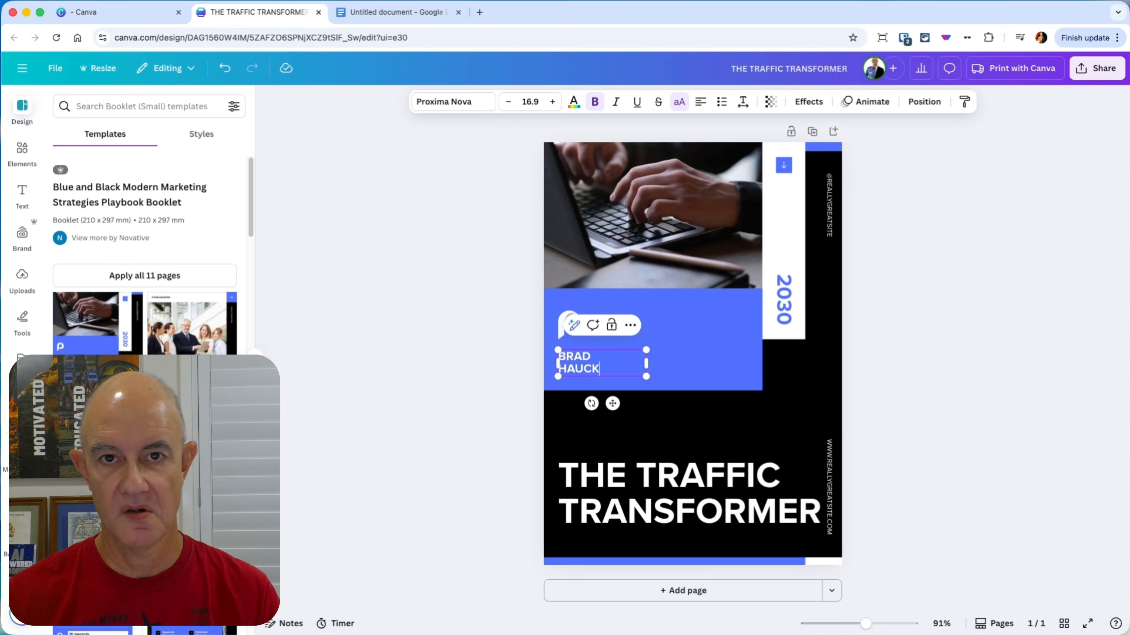
# Step: Delete the placeholder logo above the author's name
pyautogui.click(531, 320)
pyautogui.click(561, 324)
pyautogui.press('Delete')
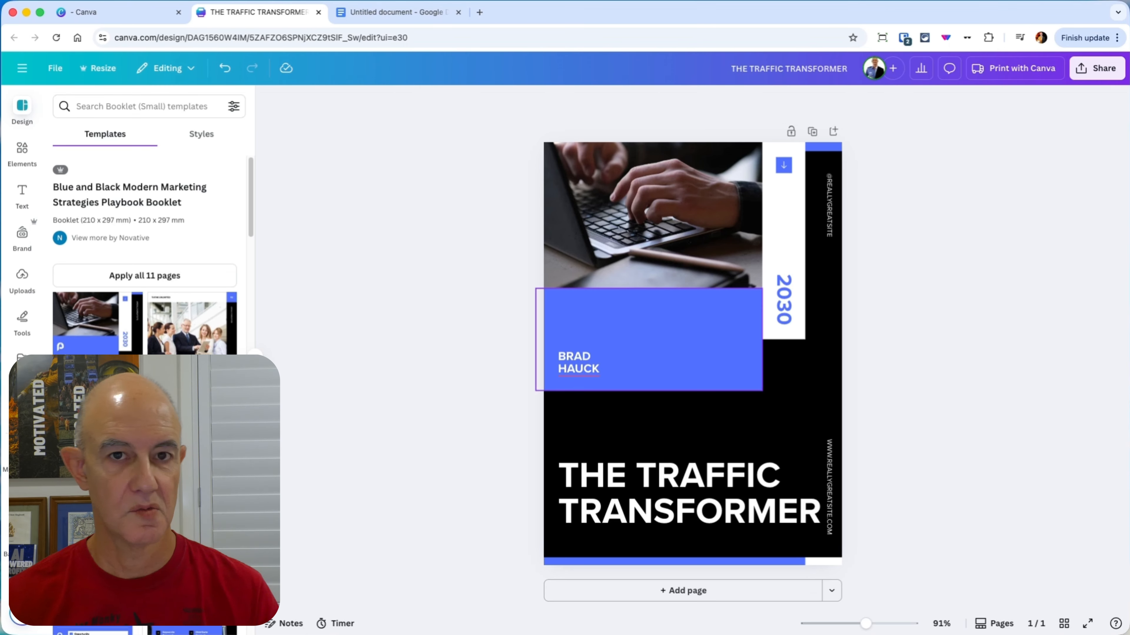
# Step: Add the round orange flame logo from the uploaded images and shrink it to sit above the author's name
pyautogui.click(23, 281)
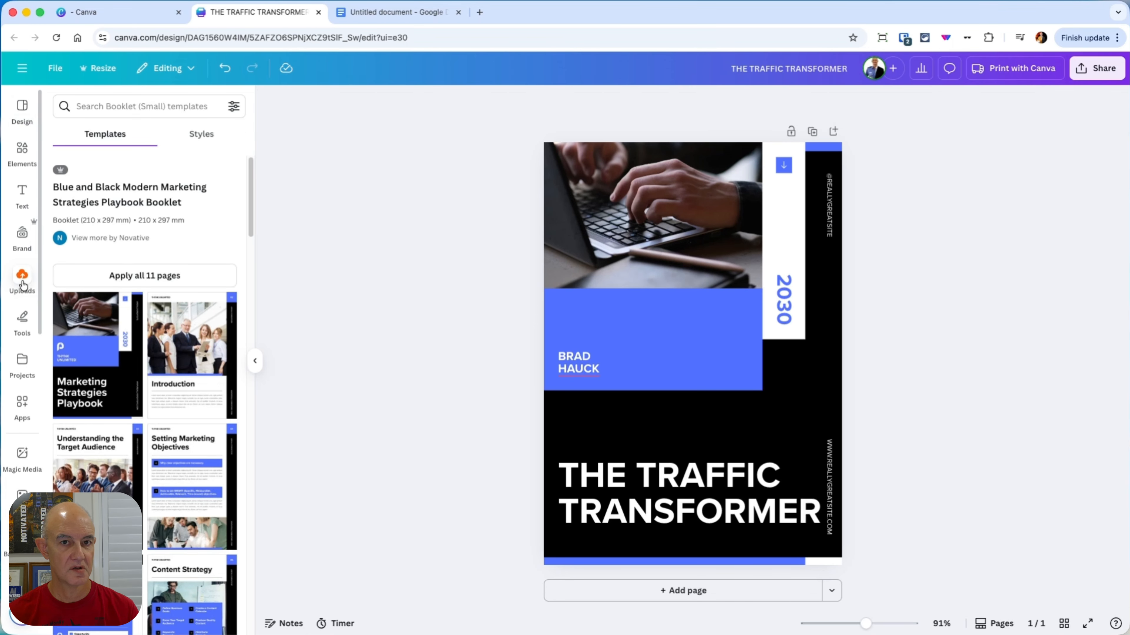
pyautogui.scroll(-10, 144, 482)
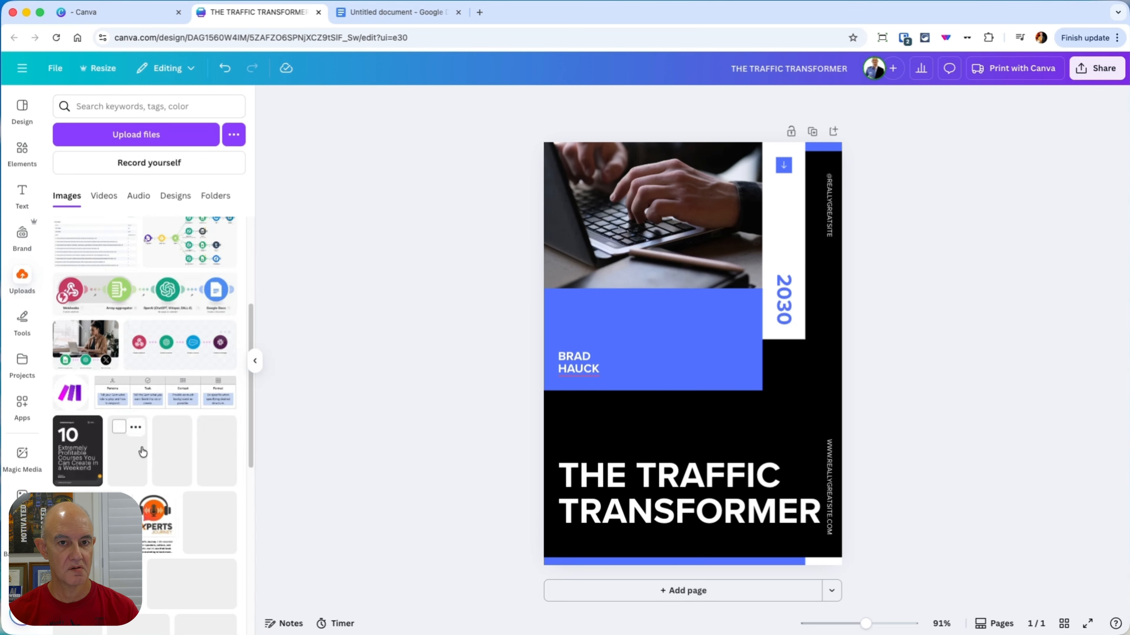
pyautogui.scroll(-10, 149, 422)
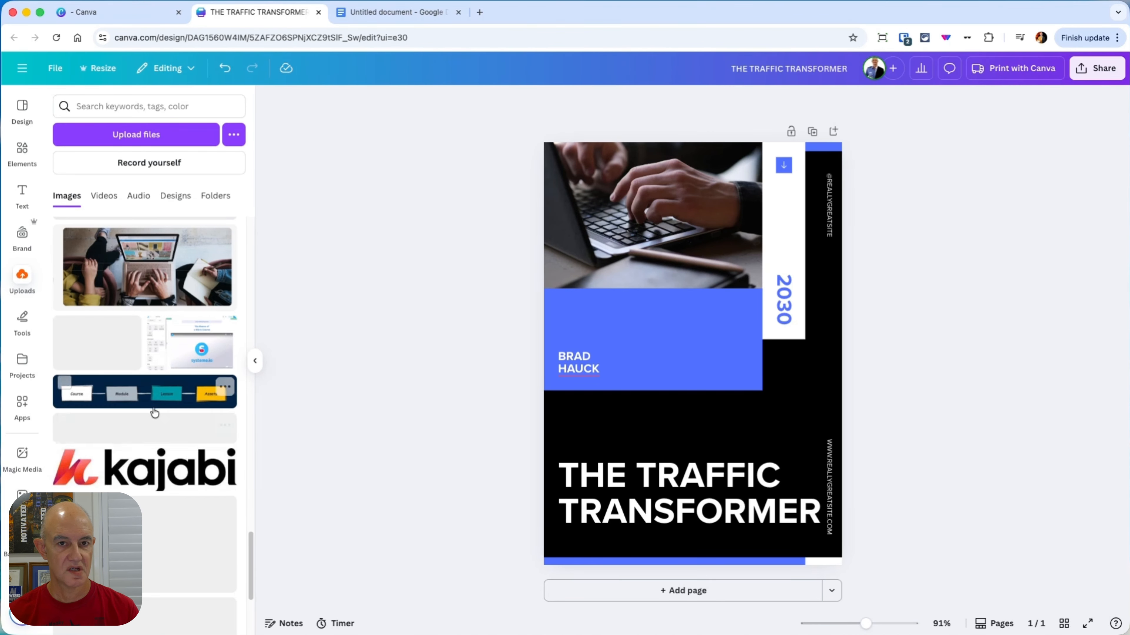
pyautogui.scroll(-4, 153, 400)
pyautogui.scroll(-10, 159, 393)
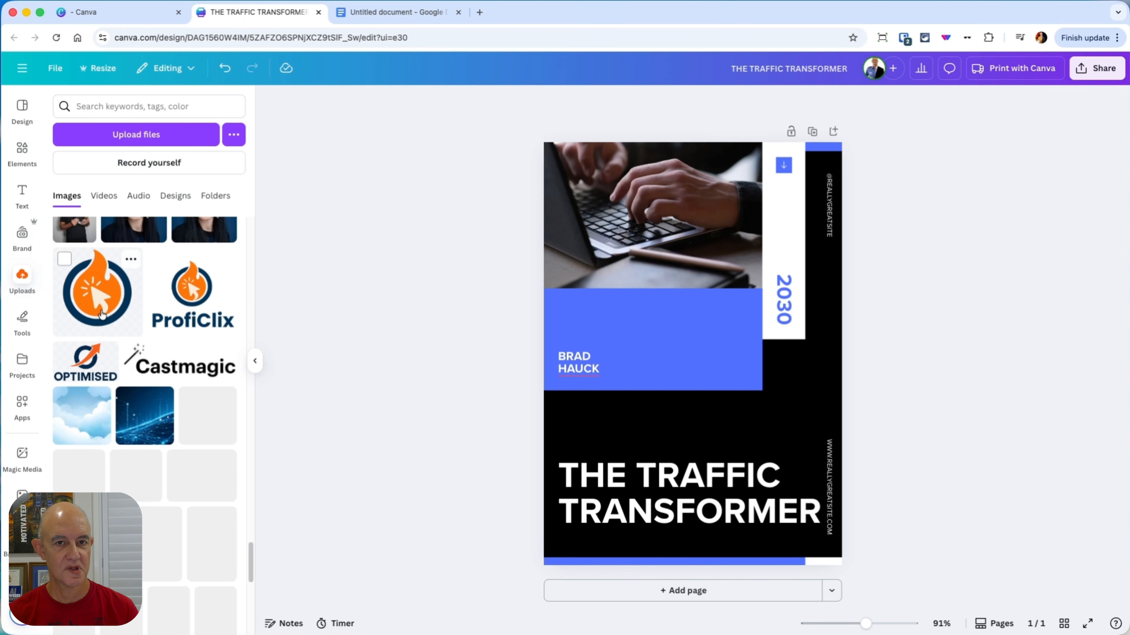
pyautogui.click(148, 482)
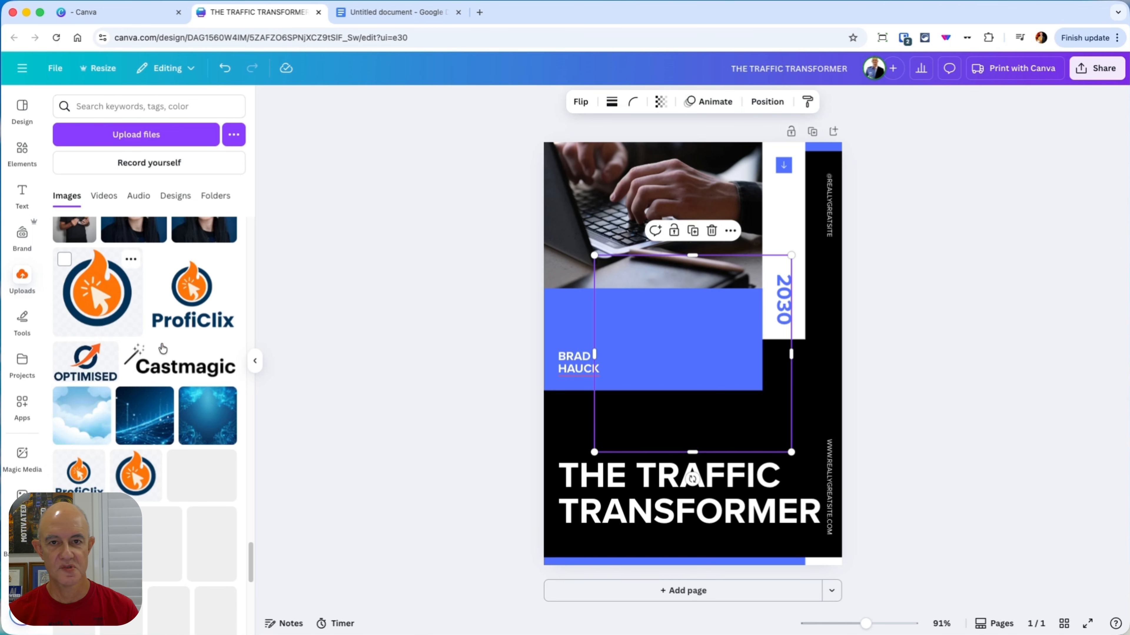
pyautogui.click(21, 108)
pyautogui.moveTo(790, 256); pyautogui.dragTo(578, 319)
# Step: Change the fill of the blue panel behind the logo to white
pyautogui.click(718, 367)
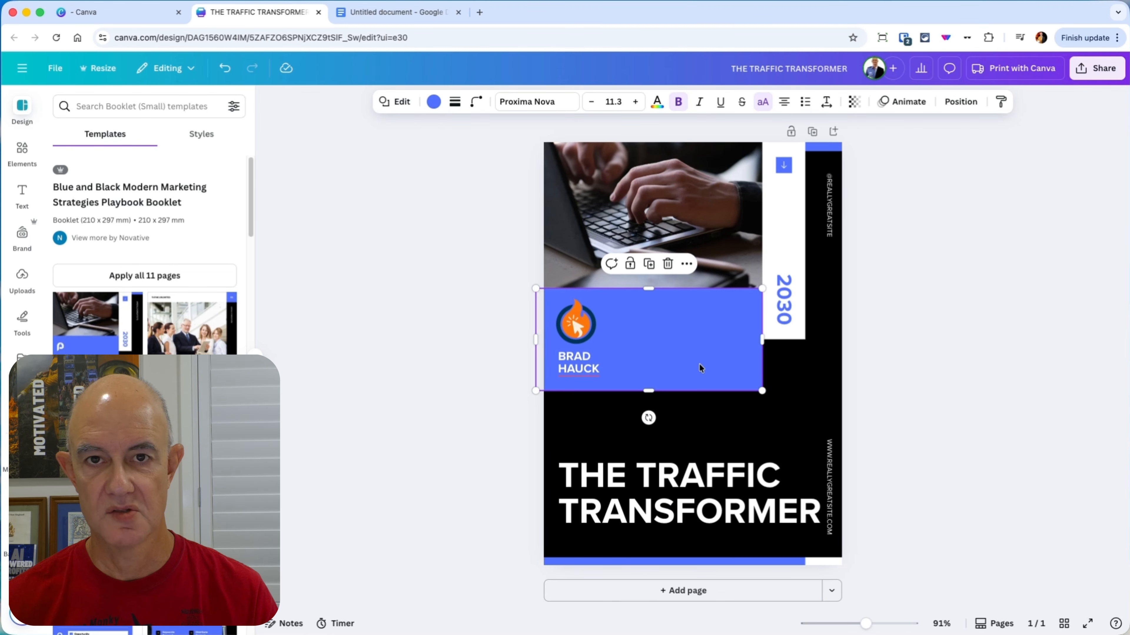
pyautogui.click(433, 103)
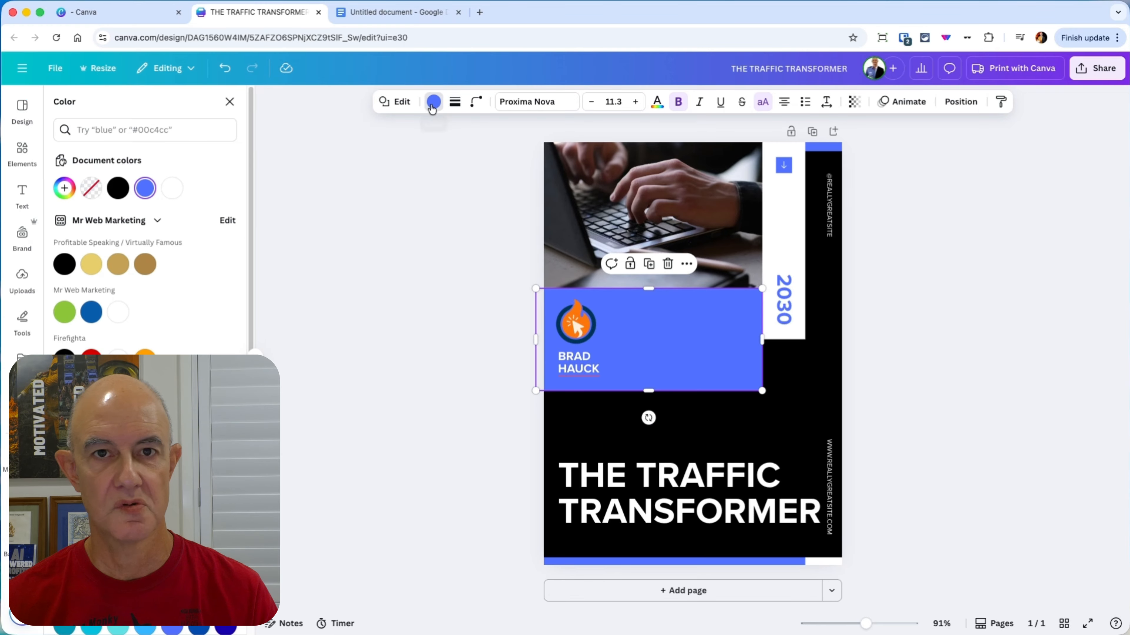
pyautogui.click(171, 189)
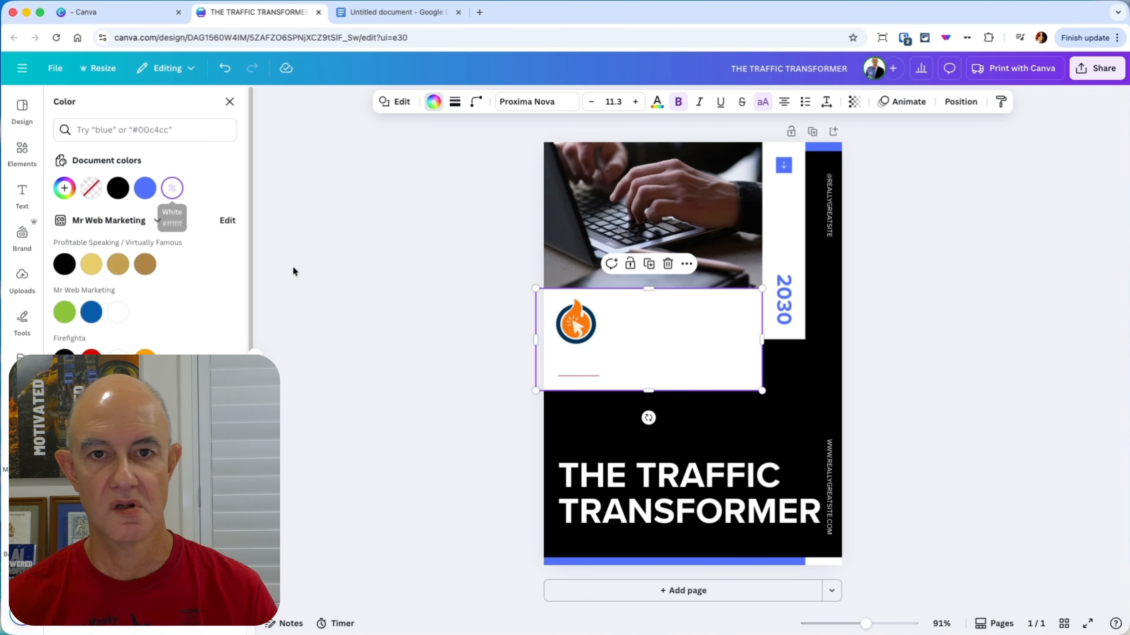
# Step: Recolor the whole author's name dark navy blue to match the logo
pyautogui.click(642, 379)
pyautogui.doubleClick(607, 363)
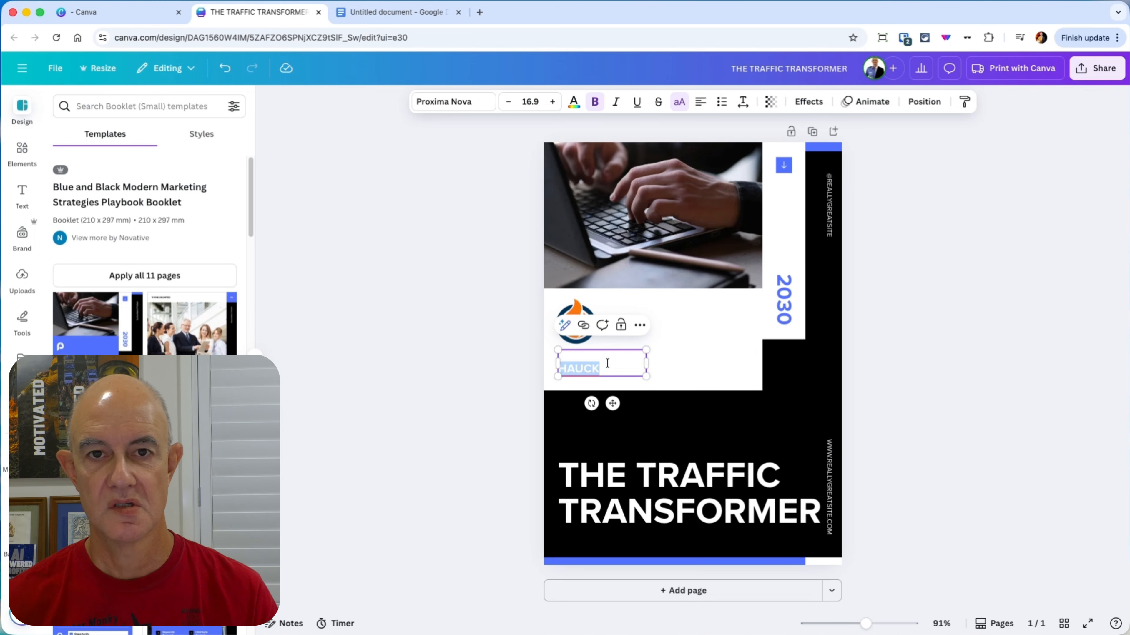
pyautogui.press('super+a')
pyautogui.click(574, 101)
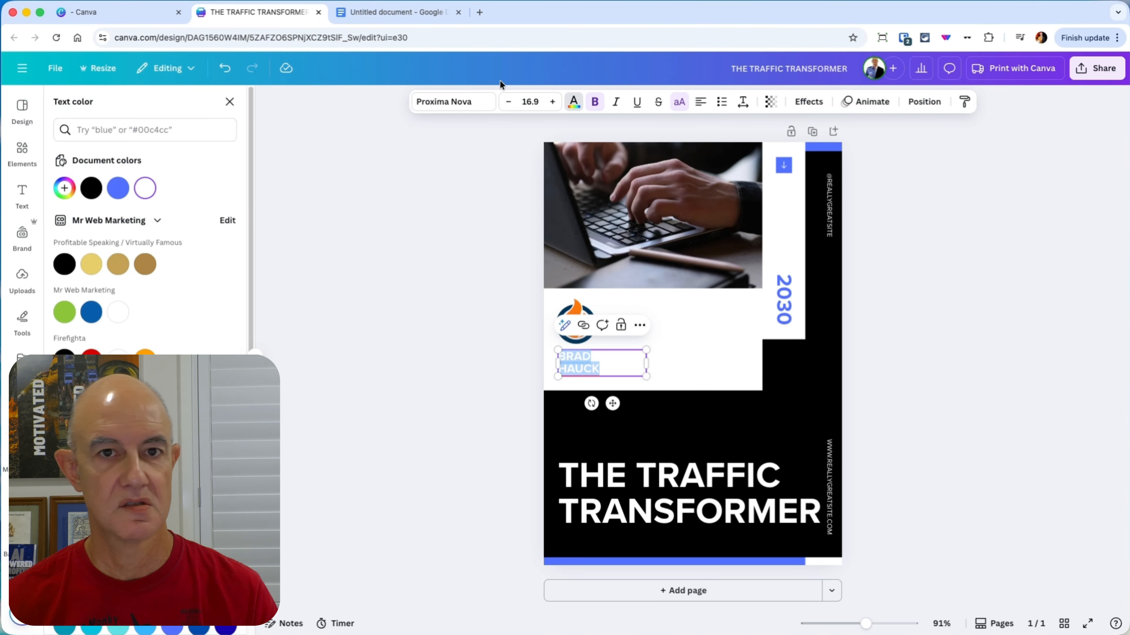
pyautogui.click(92, 188)
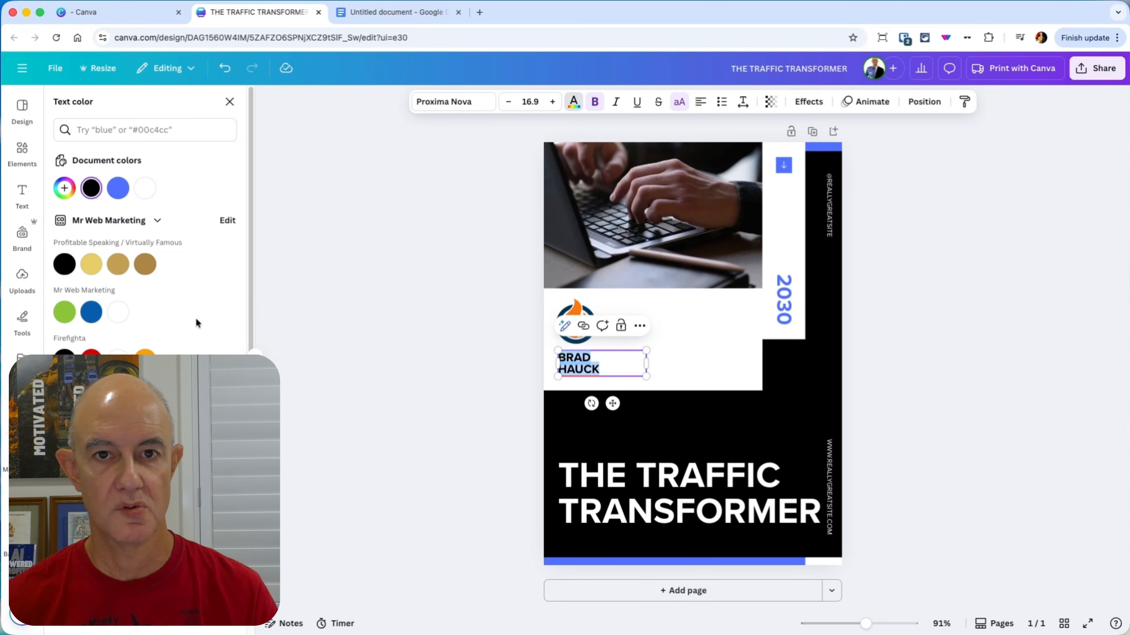
pyautogui.click(92, 408)
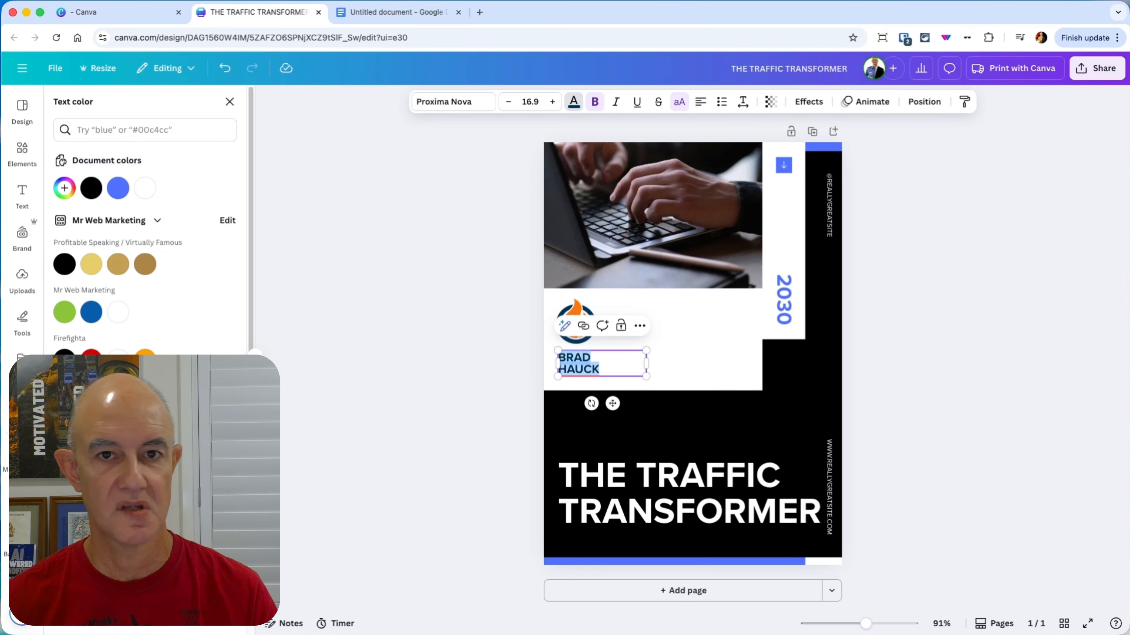
pyautogui.press('Escape')
pyautogui.click(940, 386)
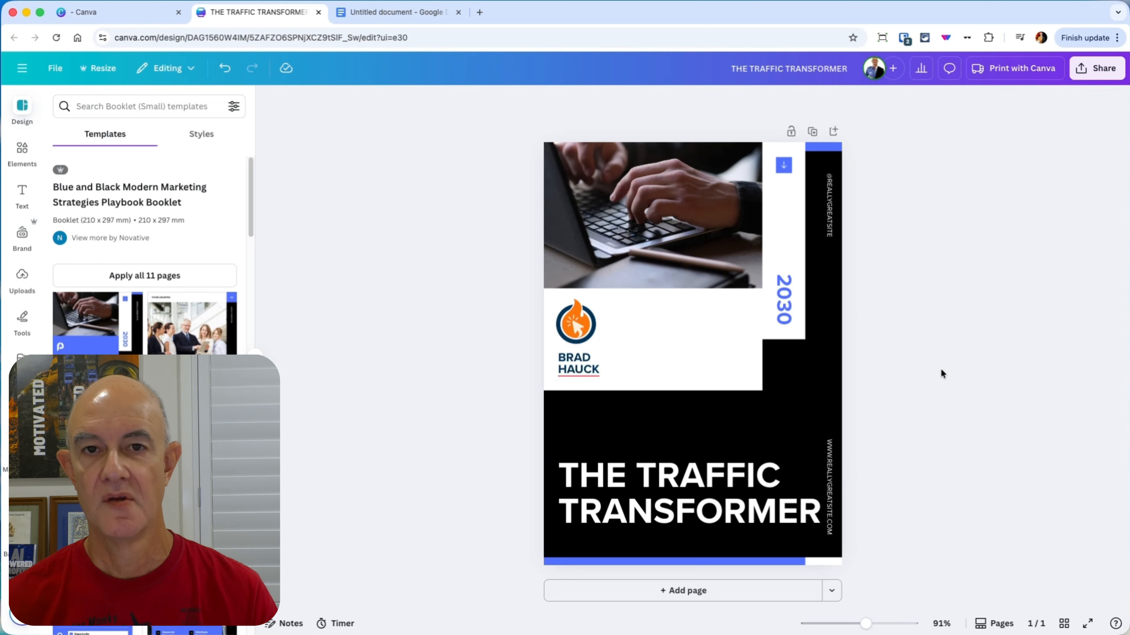
# Step: Change the vertical year text on the cover to 2025
pyautogui.doubleClick(792, 295)
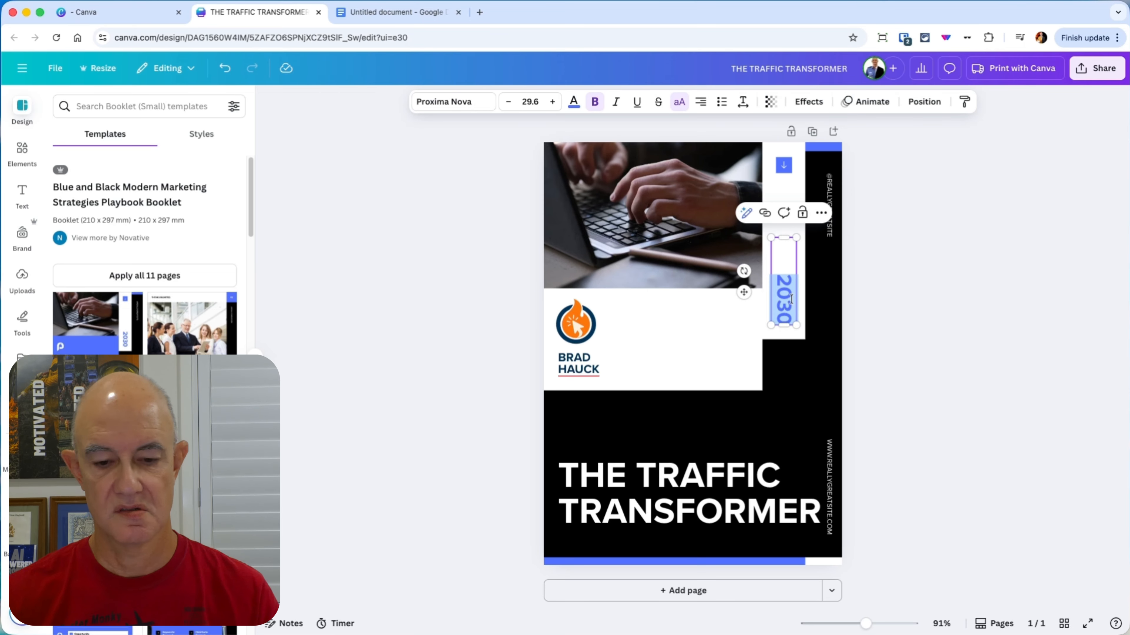
pyautogui.write('2025')
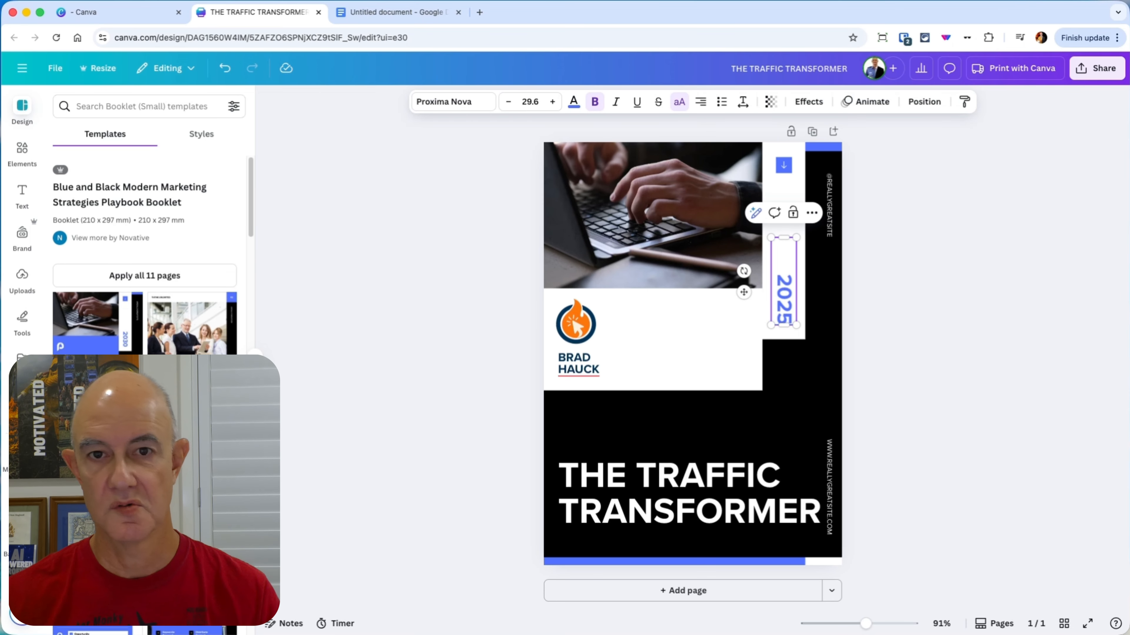
pyautogui.click(961, 281)
# Step: Recolor the small arrow icon to the document's dark navy and apply that color change to the matching blue shapes
pyautogui.click(784, 170)
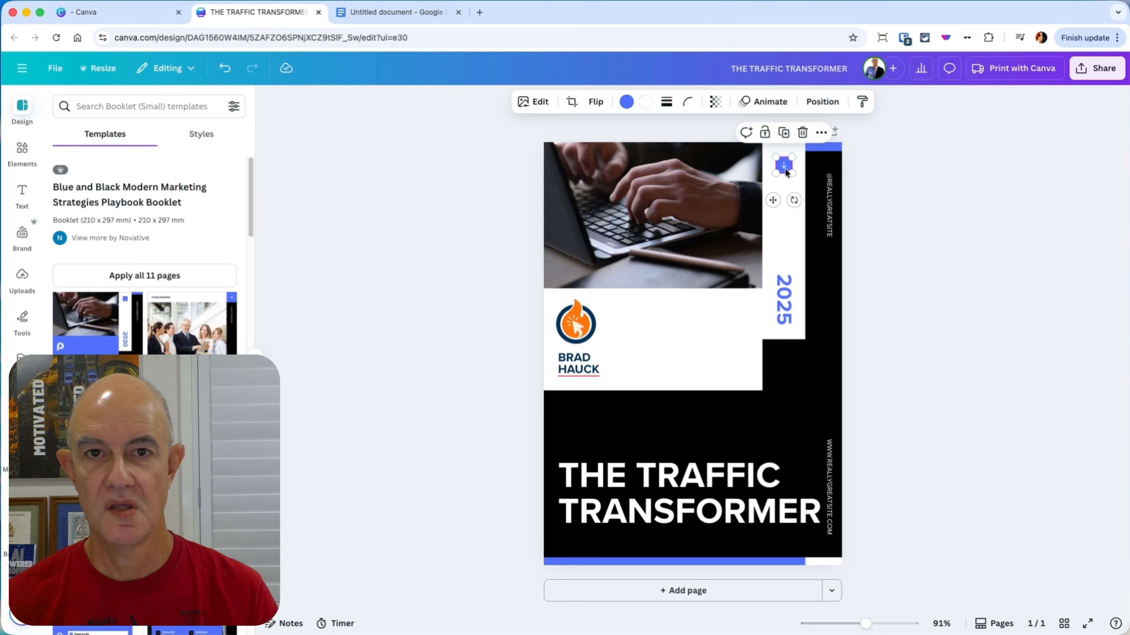
pyautogui.click(626, 102)
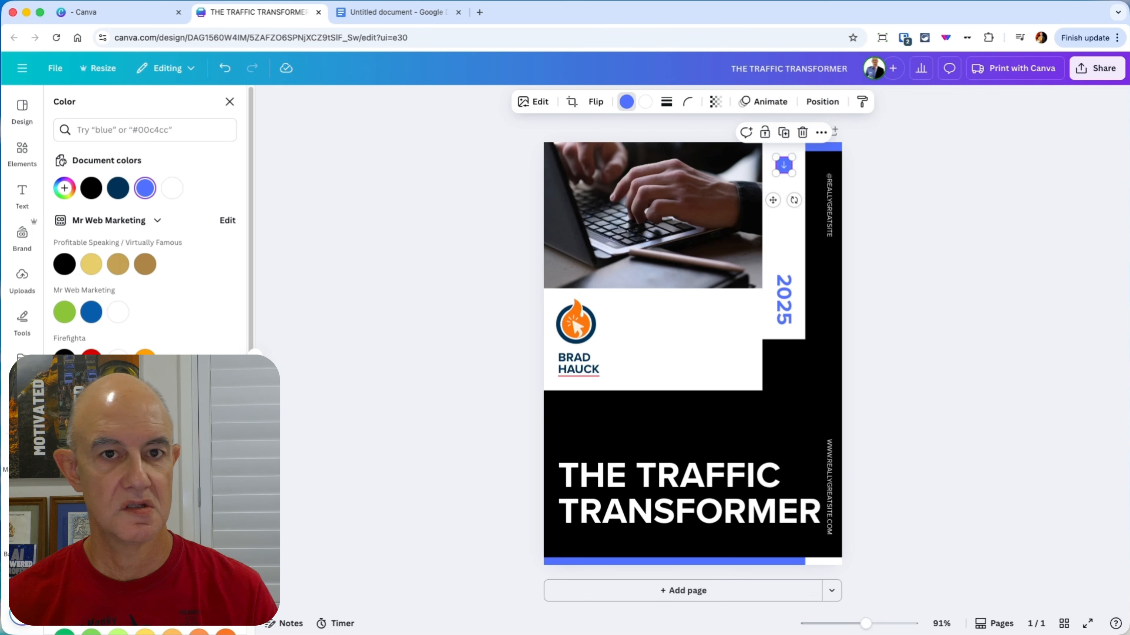
pyautogui.click(118, 188)
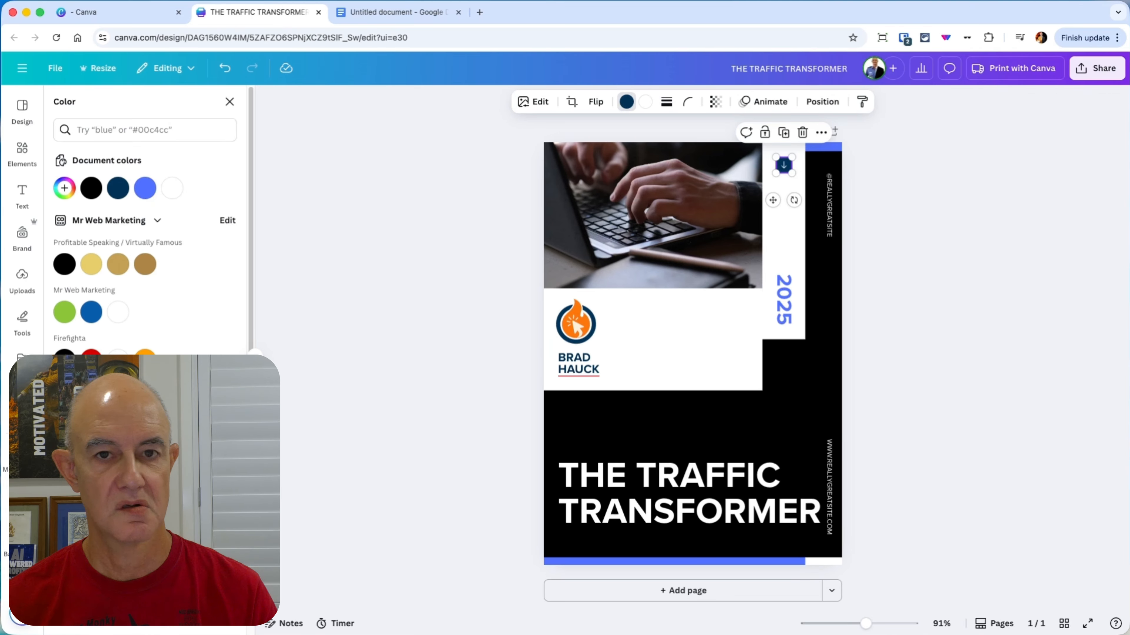
pyautogui.click(151, 616)
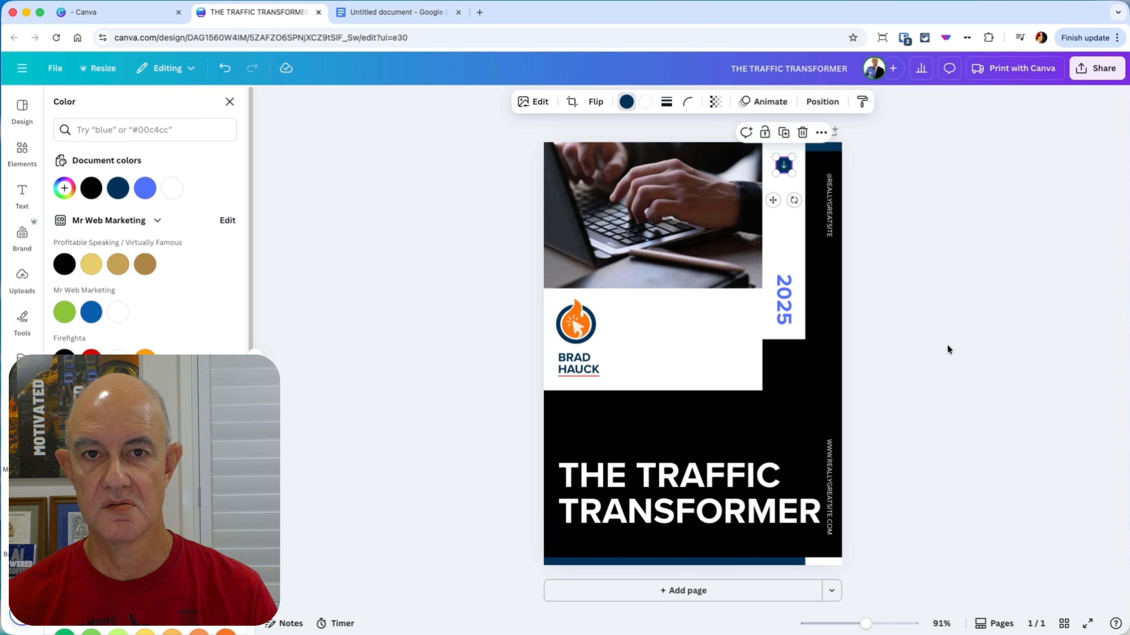
# Step: Search the elements library for "internet traffic" and show all matching photos
pyautogui.click(776, 438)
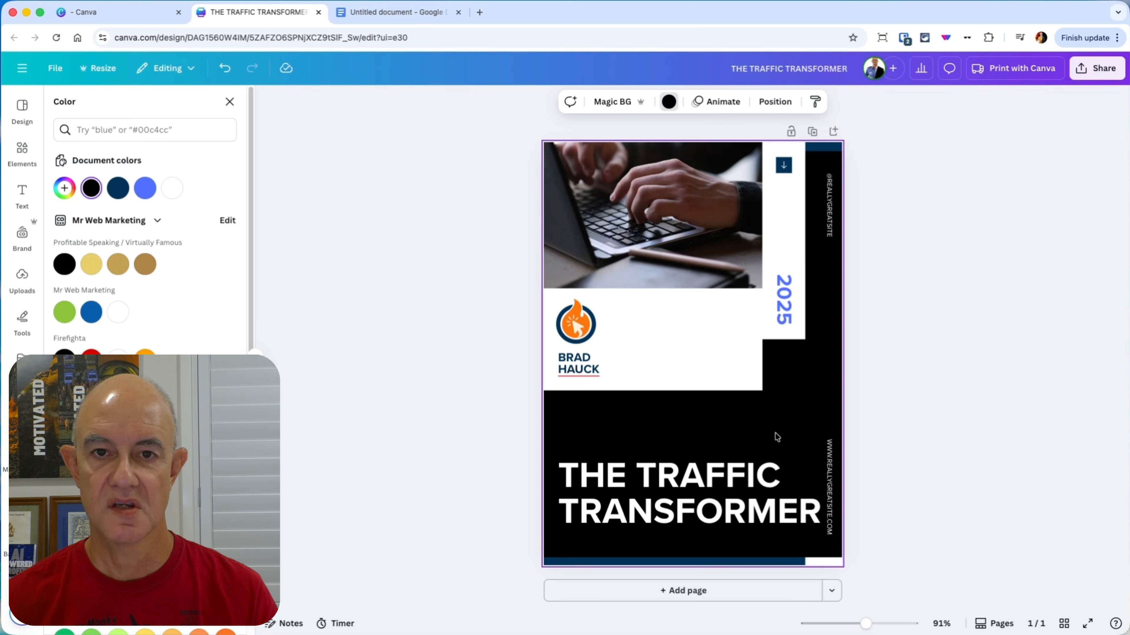
pyautogui.click(636, 204)
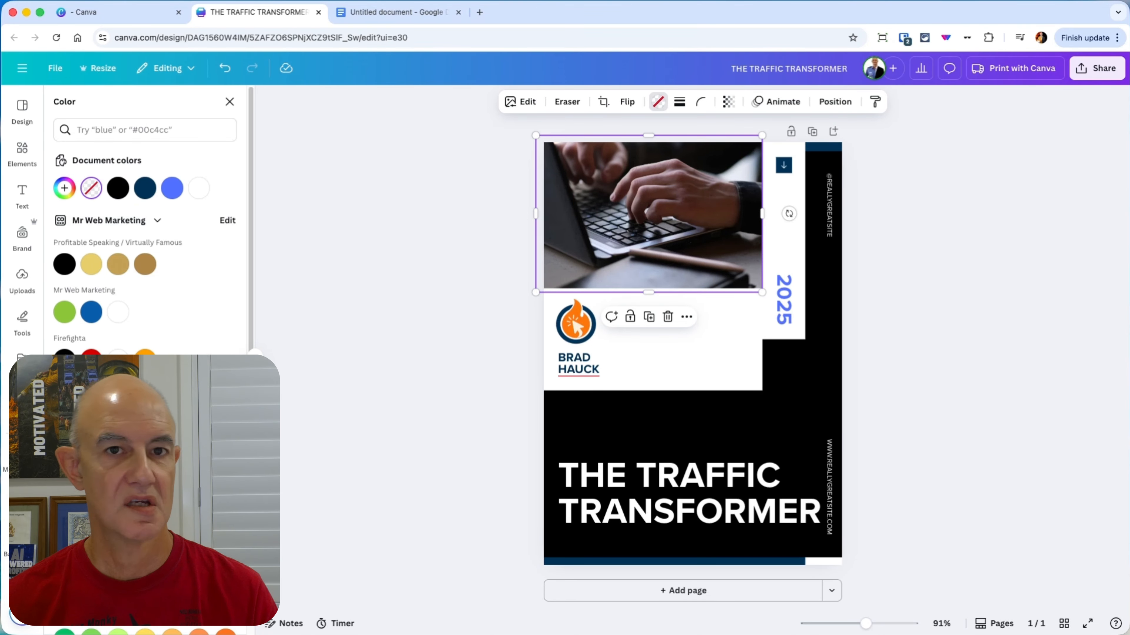
pyautogui.click(8, 159)
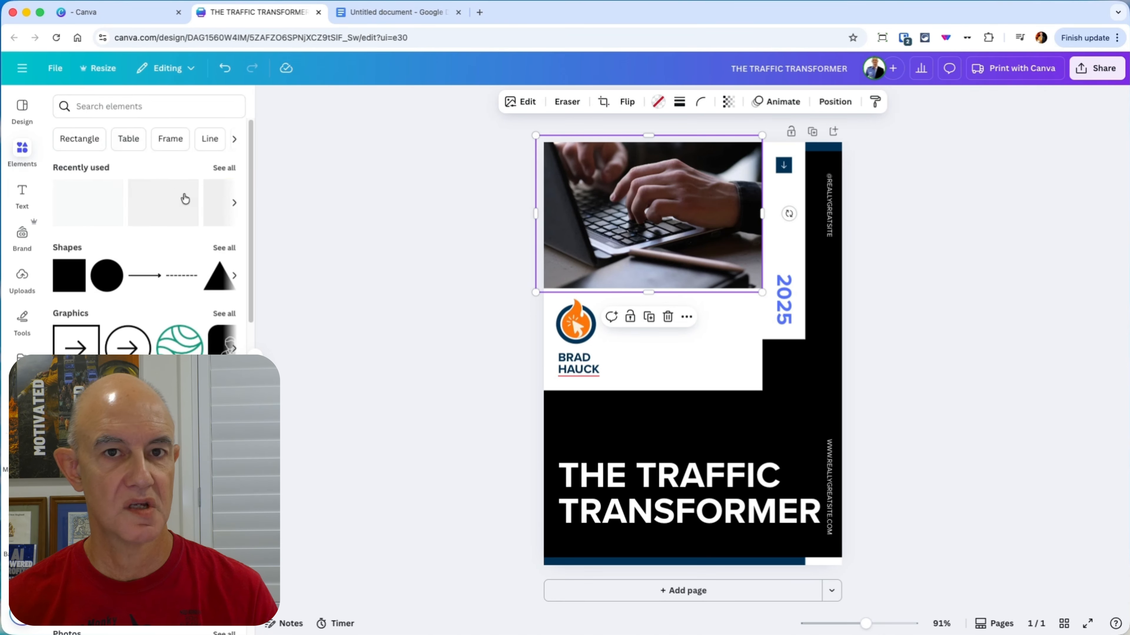
pyautogui.click(231, 170)
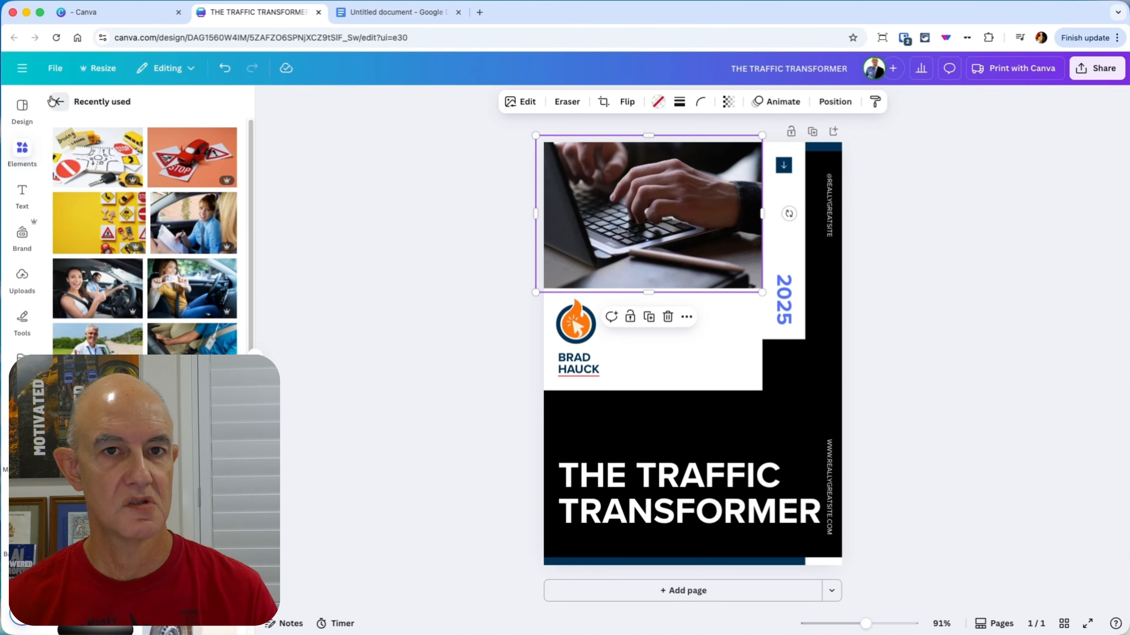
pyautogui.click(58, 102)
pyautogui.click(126, 112)
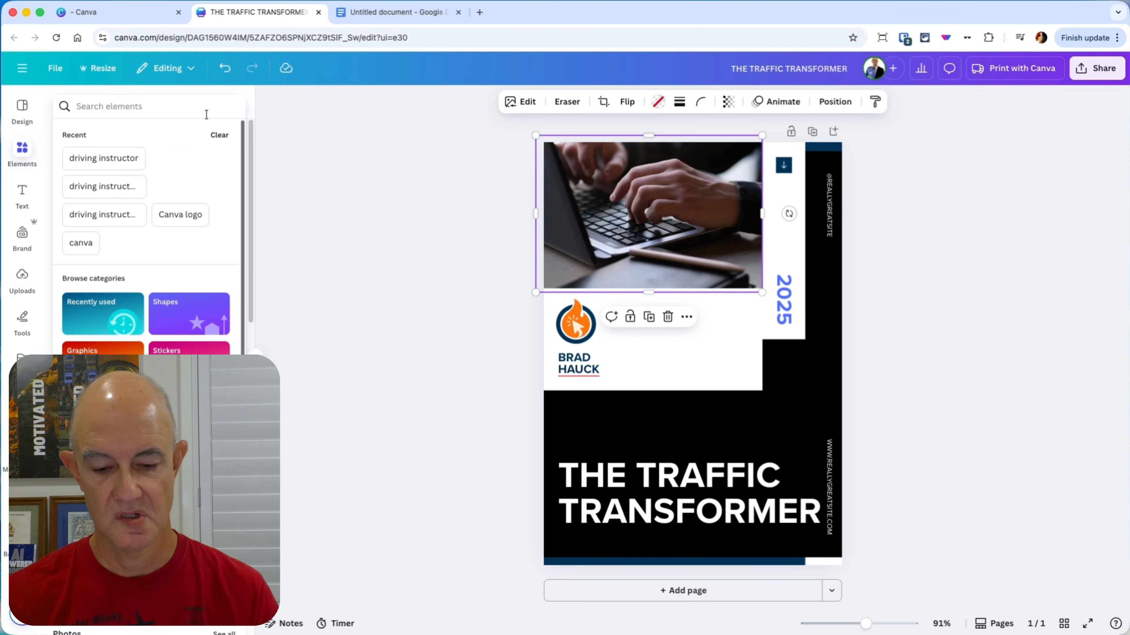
pyautogui.write('internet traf')
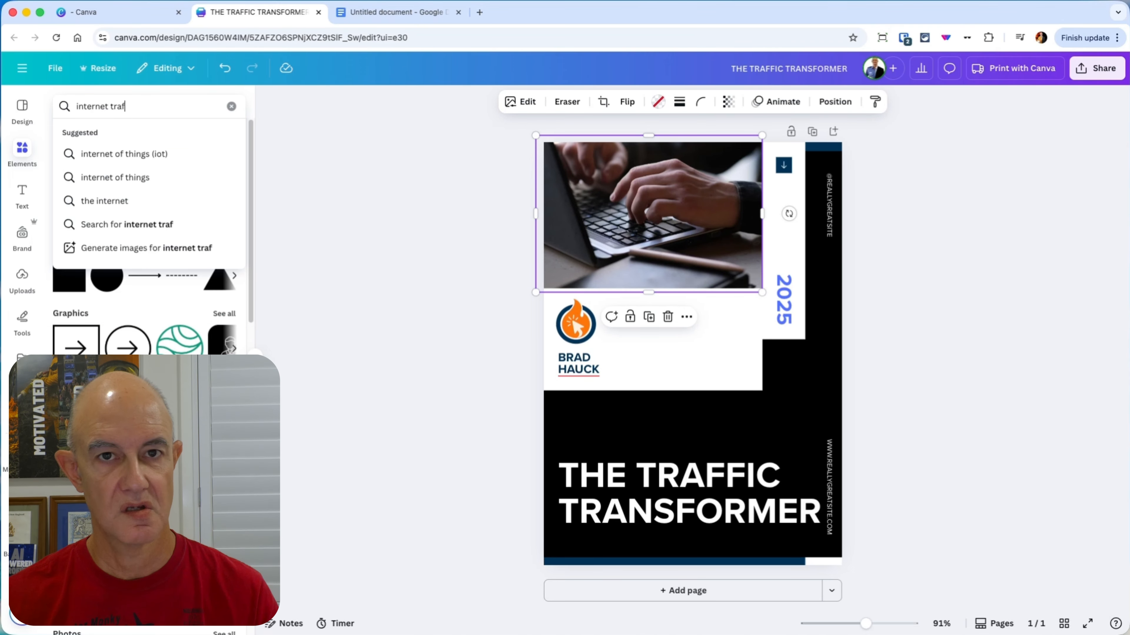
pyautogui.write('fic')
pyautogui.press('Return')
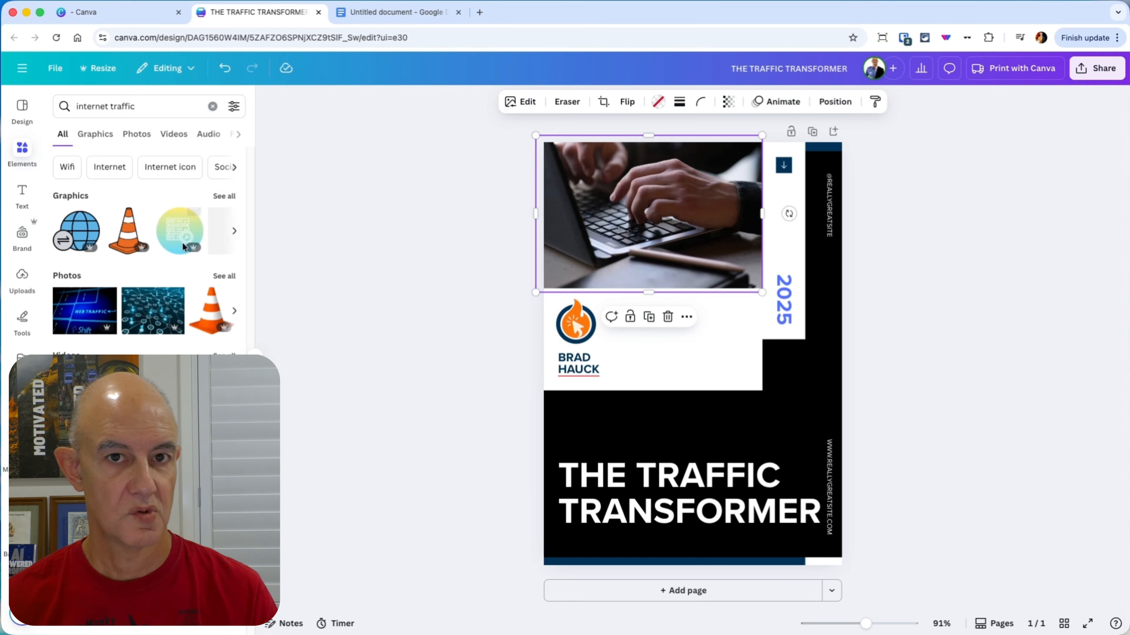
pyautogui.click(222, 275)
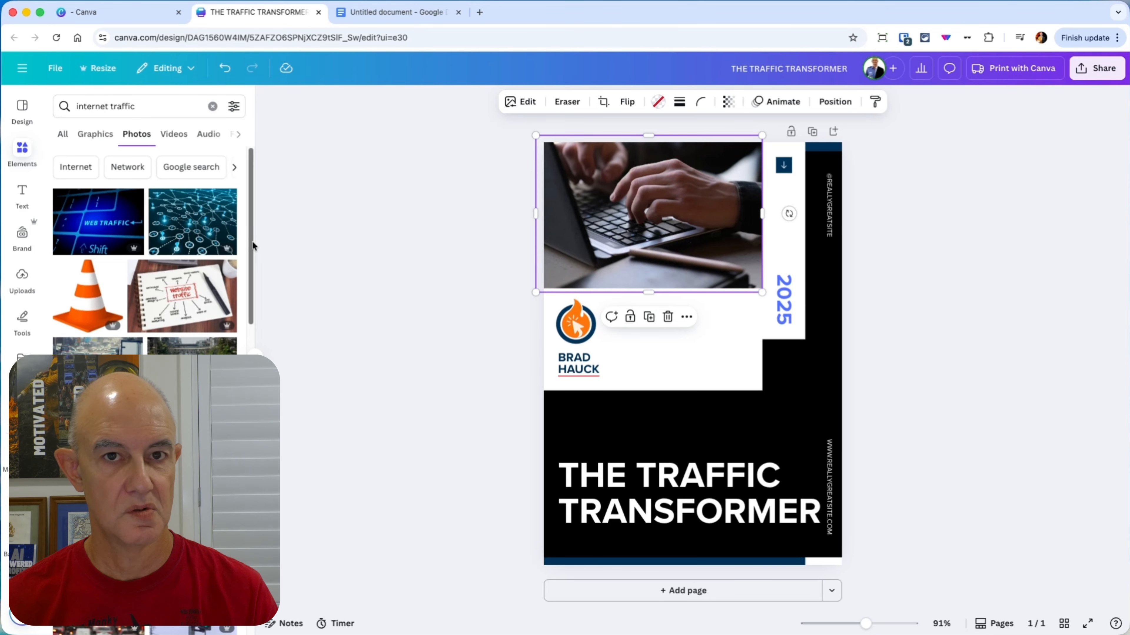
# Step: Try the blue network photo in the cover's picture frame, and replace it with the blurred photo of red-lit traffic
pyautogui.moveTo(196, 220); pyautogui.dragTo(623, 222)
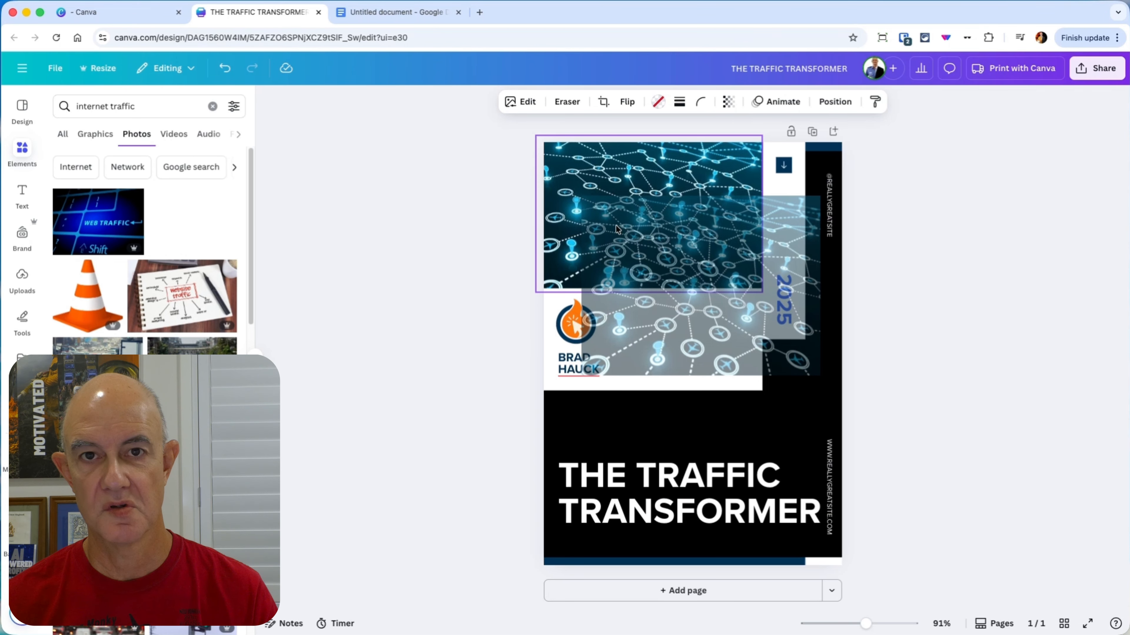
pyautogui.click(424, 249)
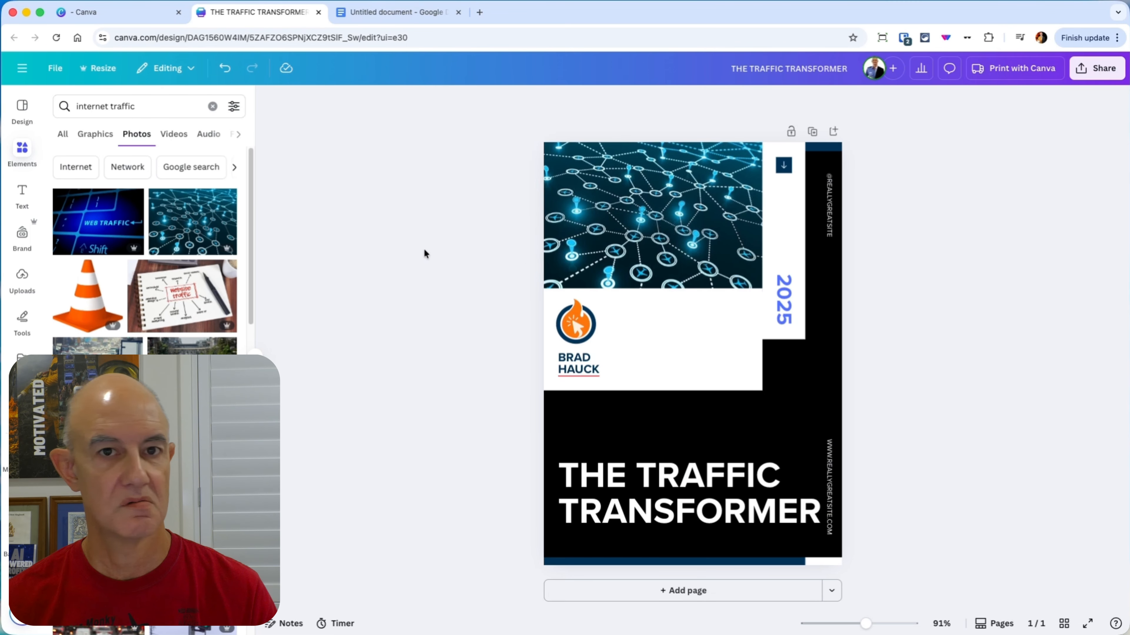
pyautogui.scroll(-6, 145, 249)
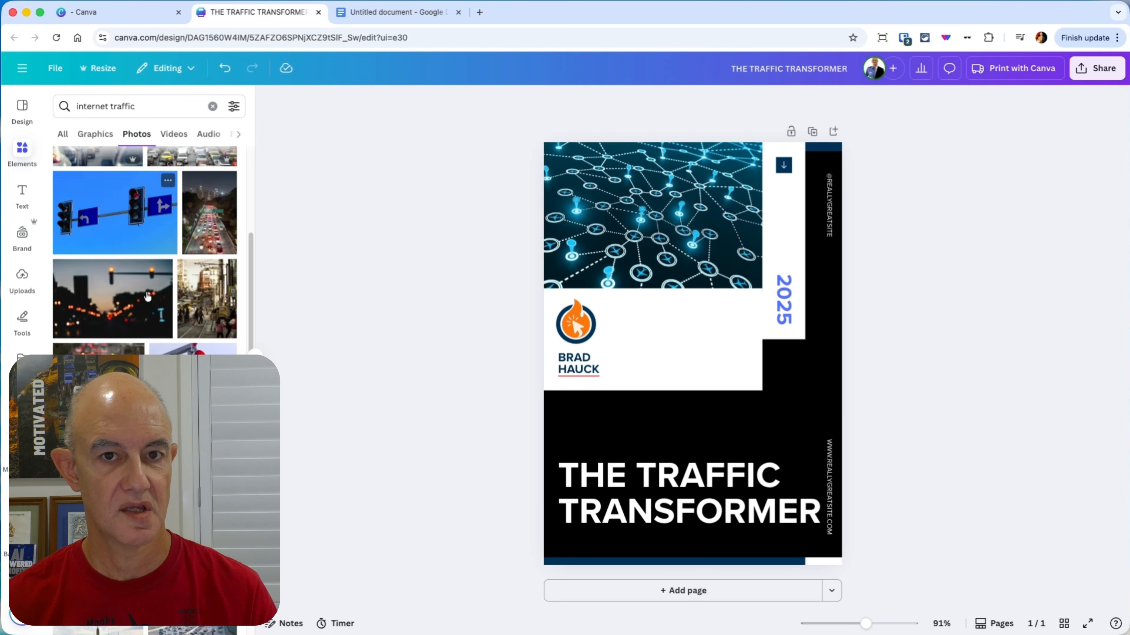
pyautogui.moveTo(98, 339); pyautogui.dragTo(640, 238)
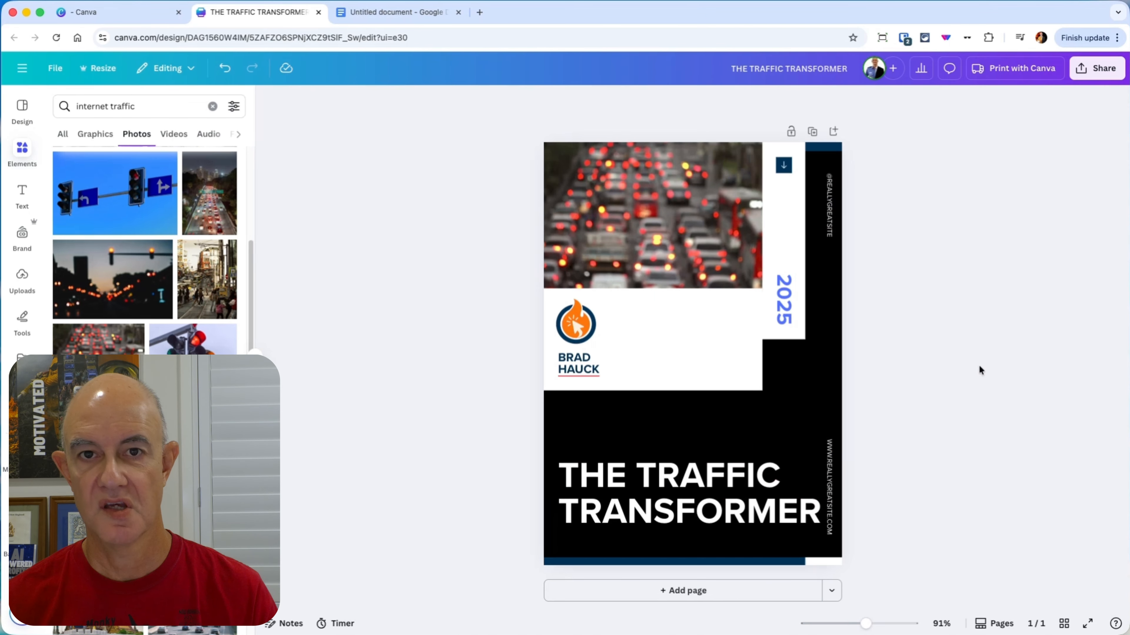
# Step: Change the cover's black page background to the document's dark navy blue
pyautogui.click(813, 253)
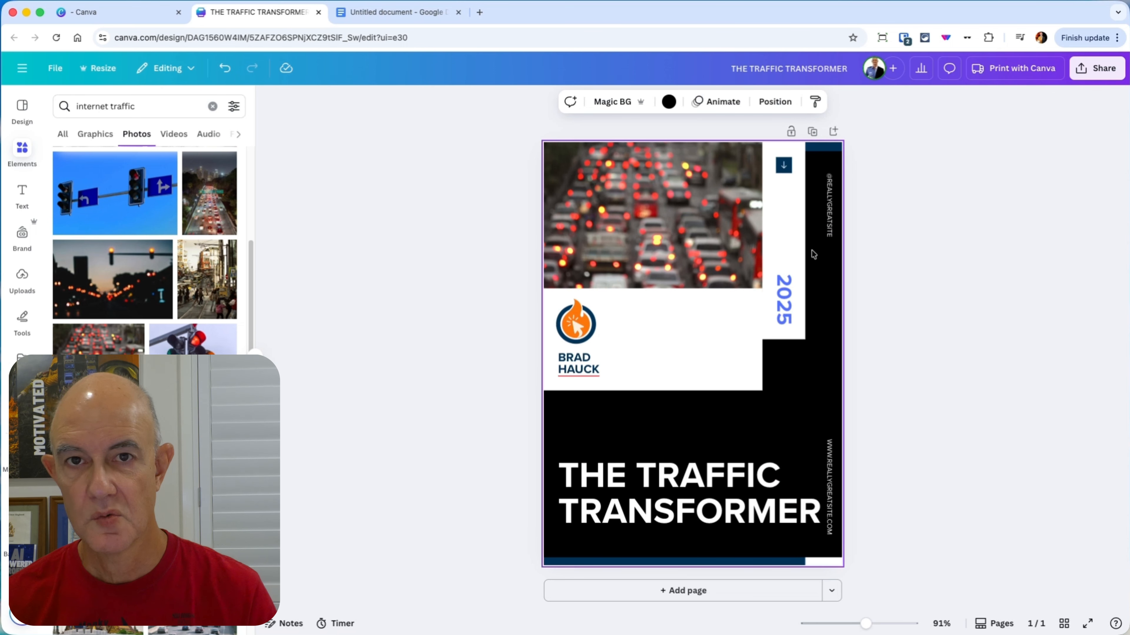
pyautogui.click(669, 101)
pyautogui.click(118, 188)
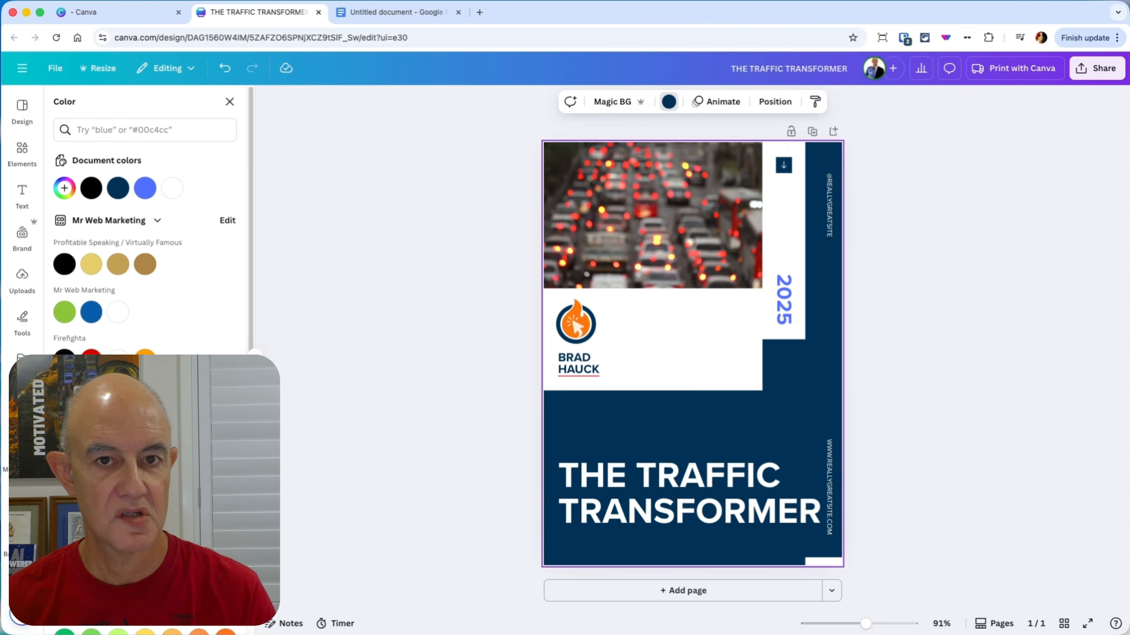
pyautogui.press('Escape')
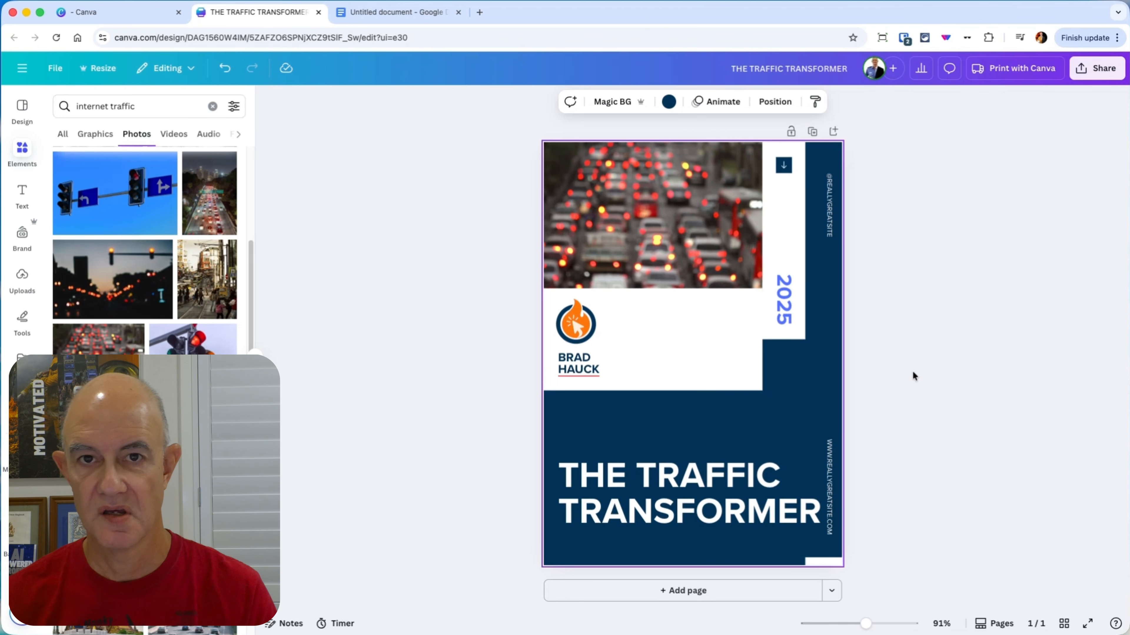
# Step: Recolor the vertical 2025 text on the cover with the brand orange of the logo
pyautogui.click(790, 310)
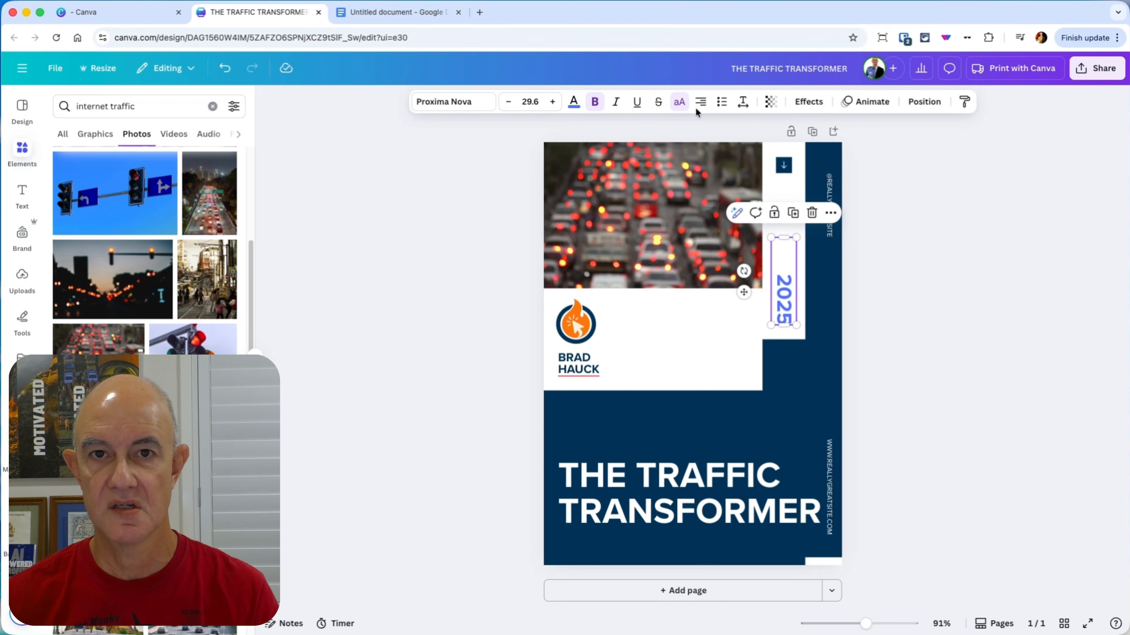
pyautogui.click(575, 101)
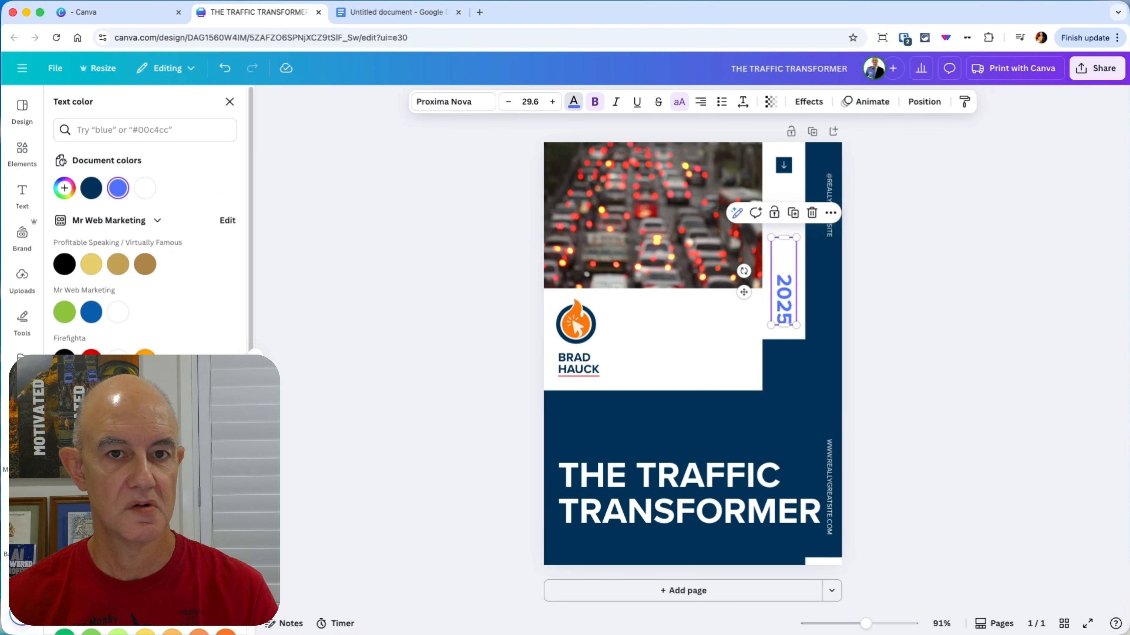
pyautogui.click(118, 407)
pyautogui.click(974, 350)
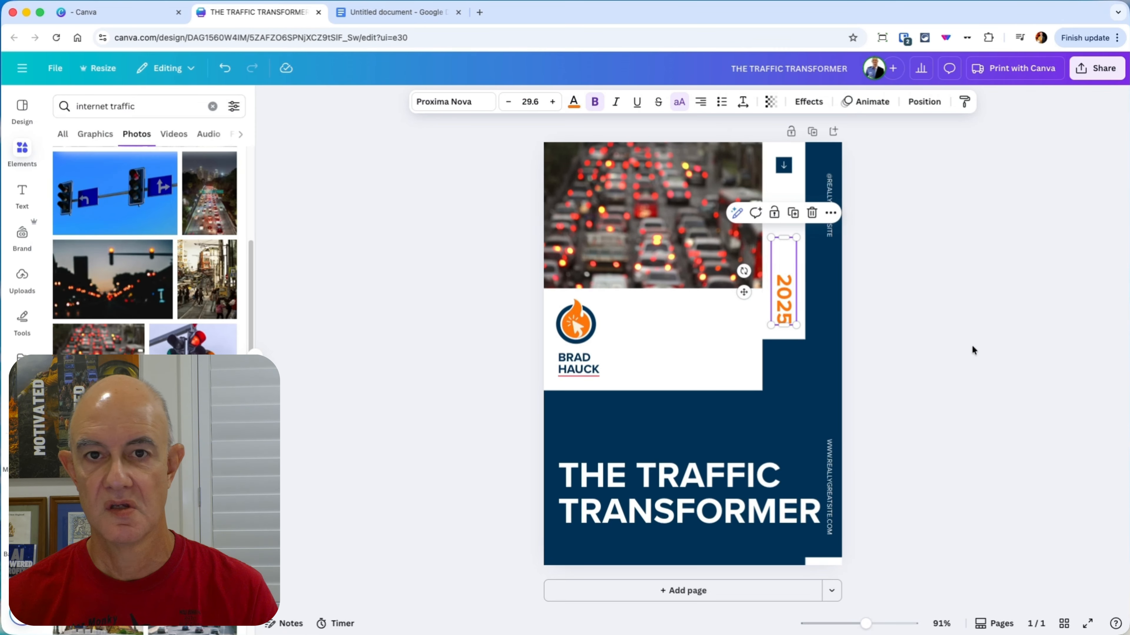
pyautogui.click(1036, 362)
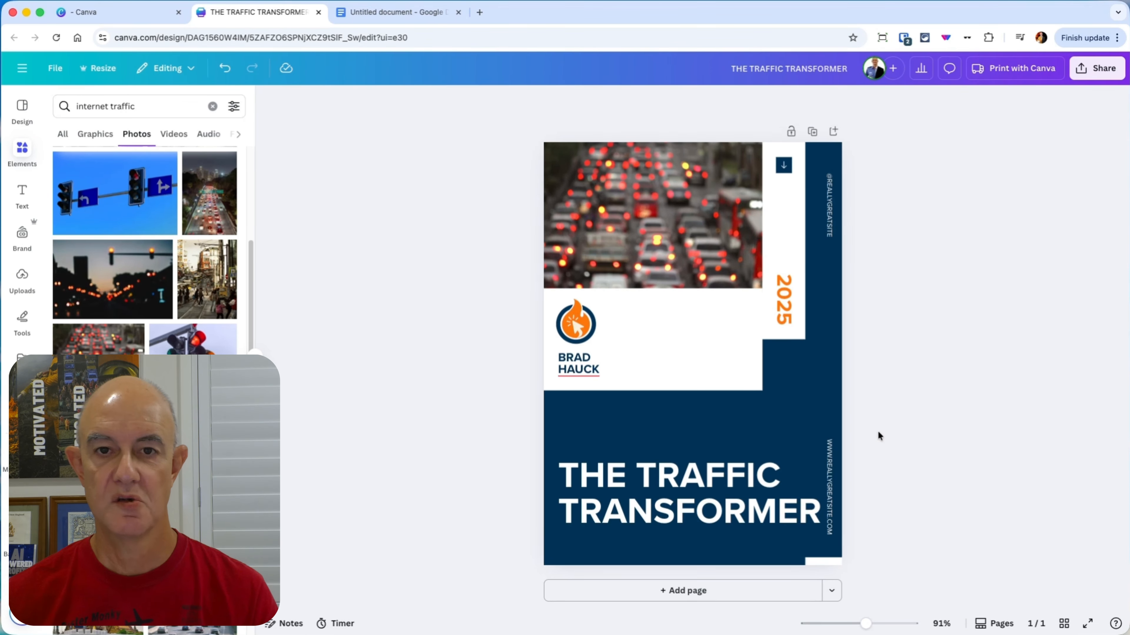
pyautogui.click(828, 474)
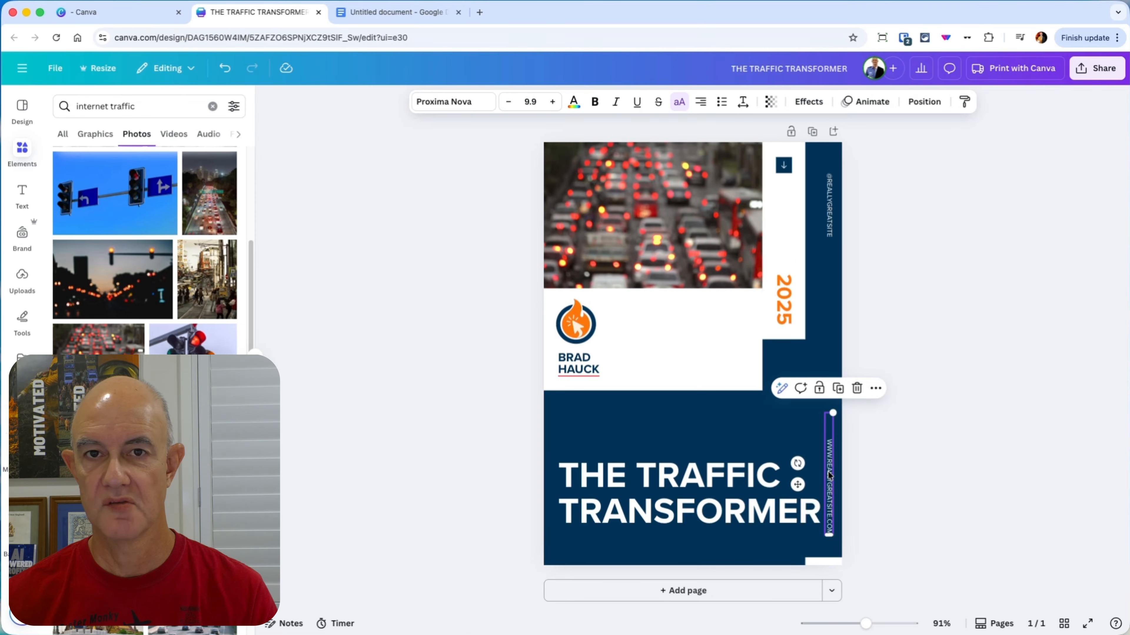
pyautogui.click(904, 462)
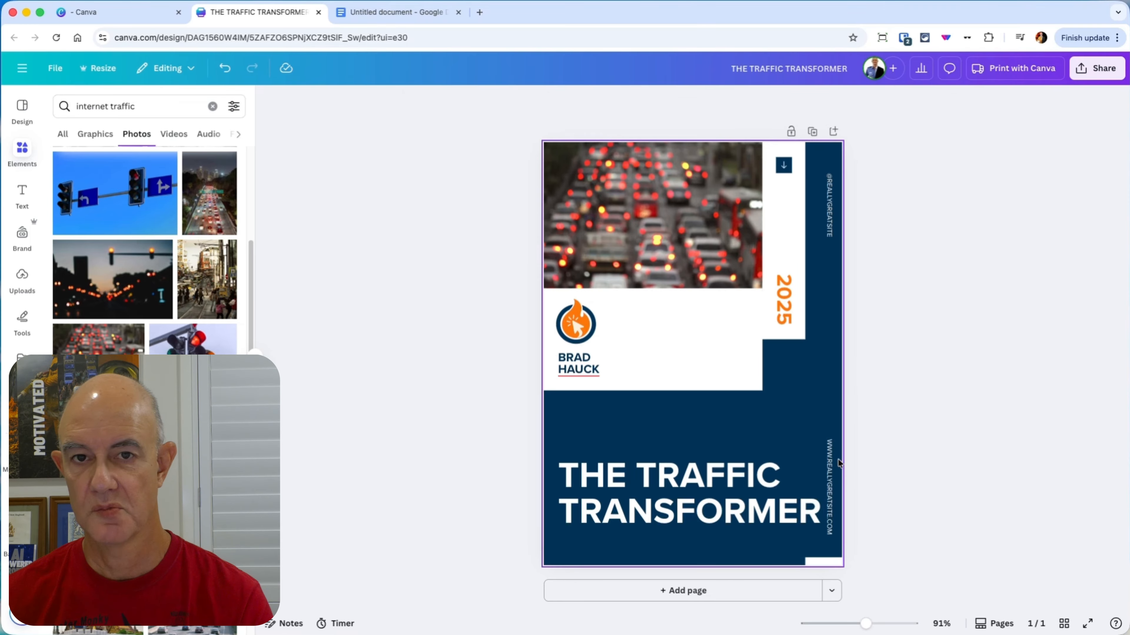
pyautogui.click(830, 473)
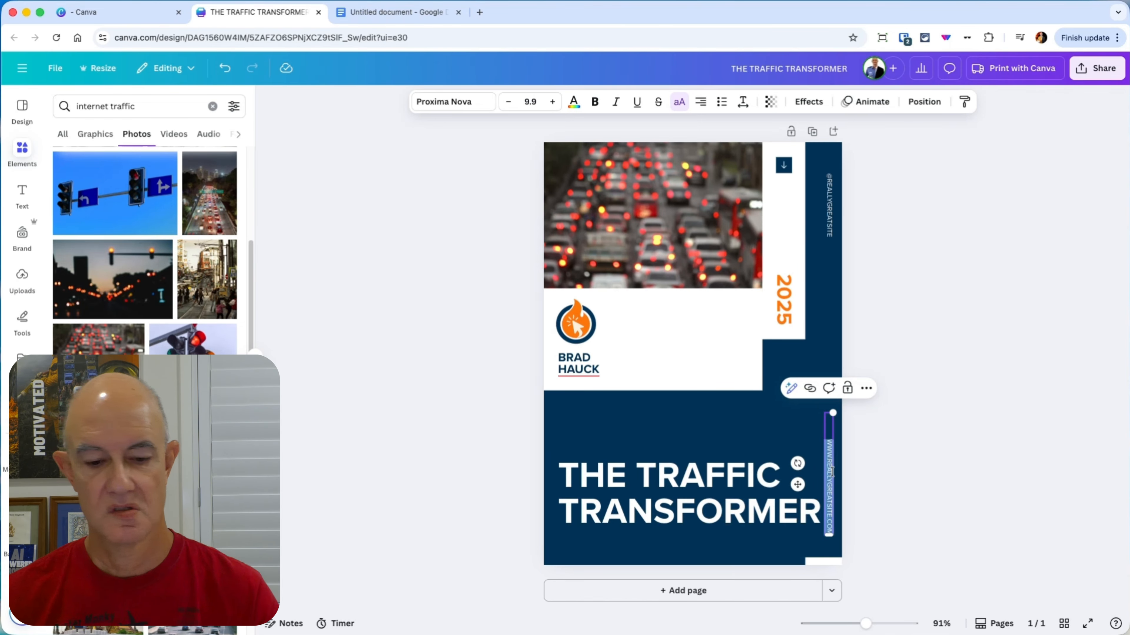
pyautogui.press('BackSpace')
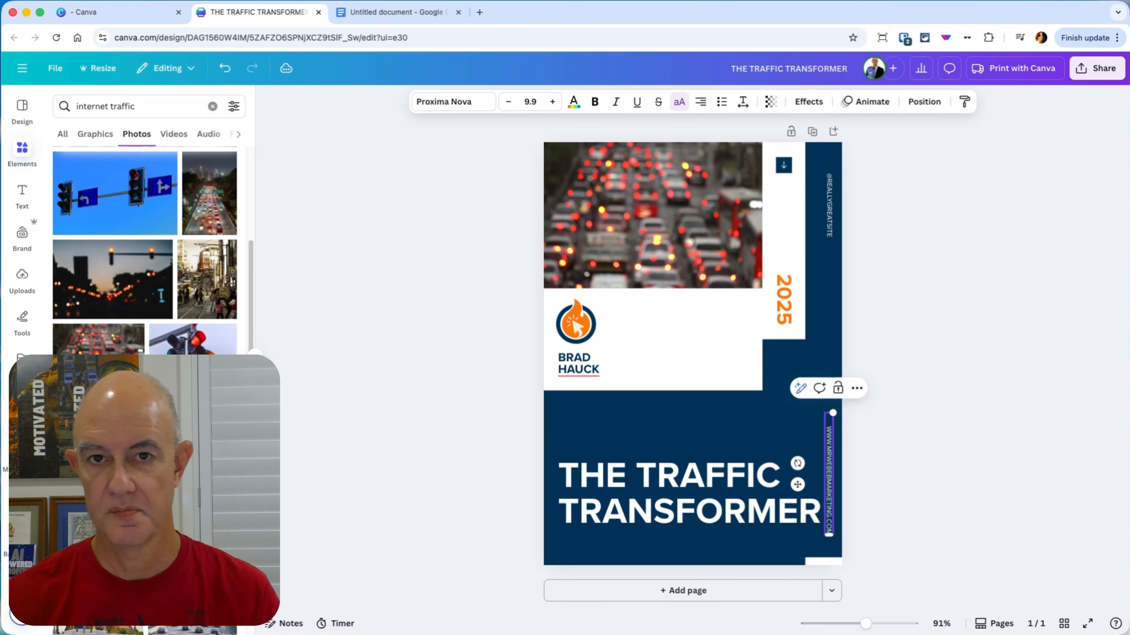
pyautogui.click(834, 205)
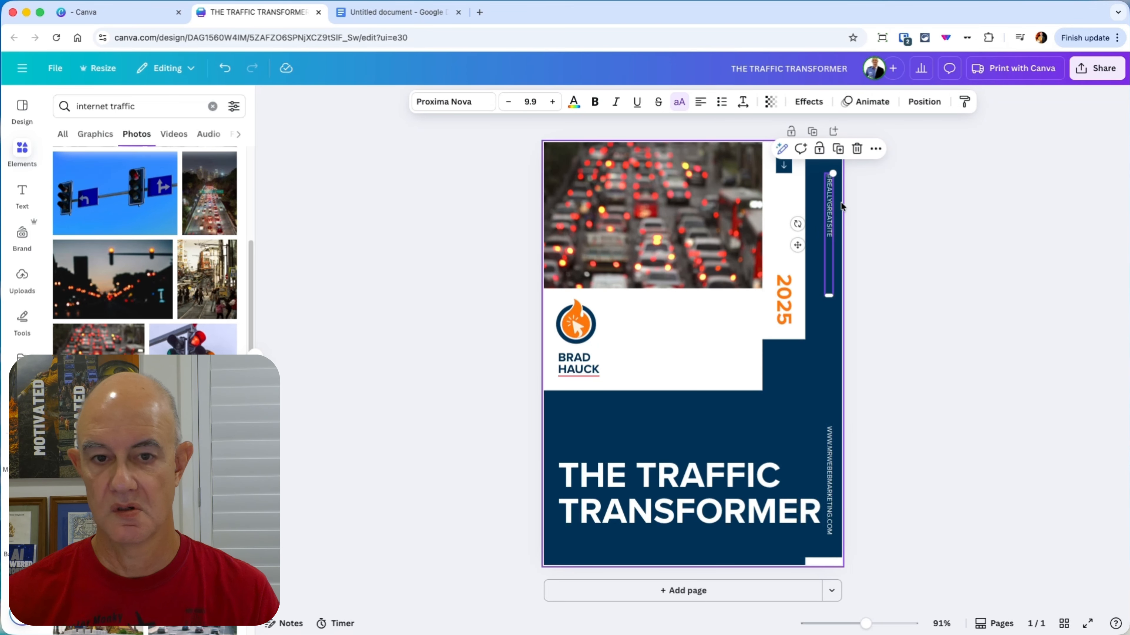
pyautogui.press('BackSpace')
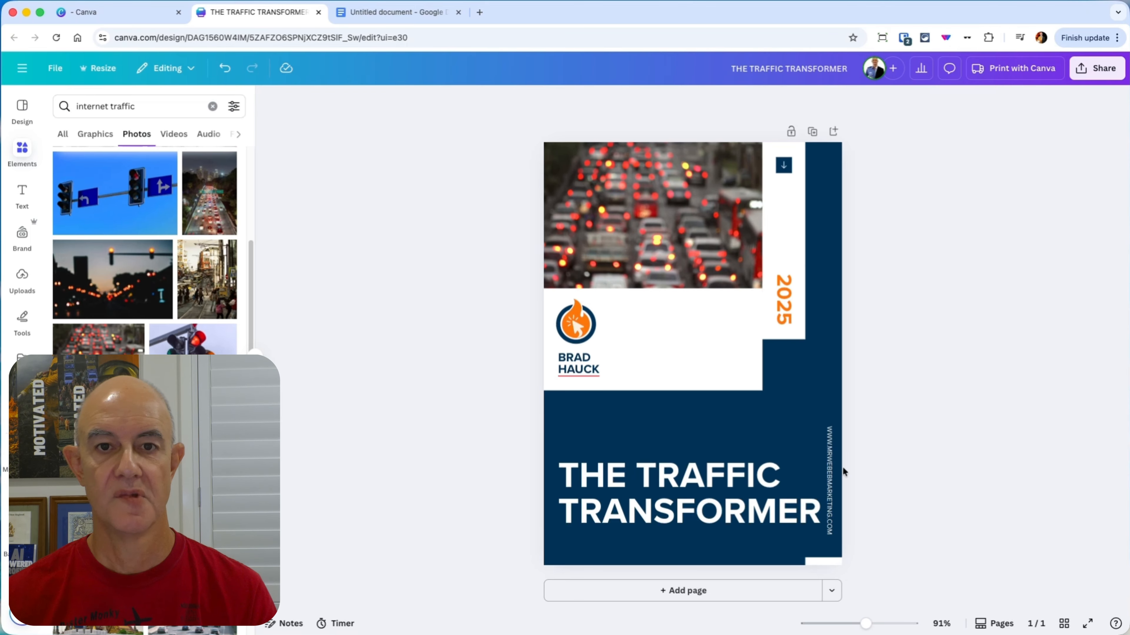
pyautogui.click(695, 589)
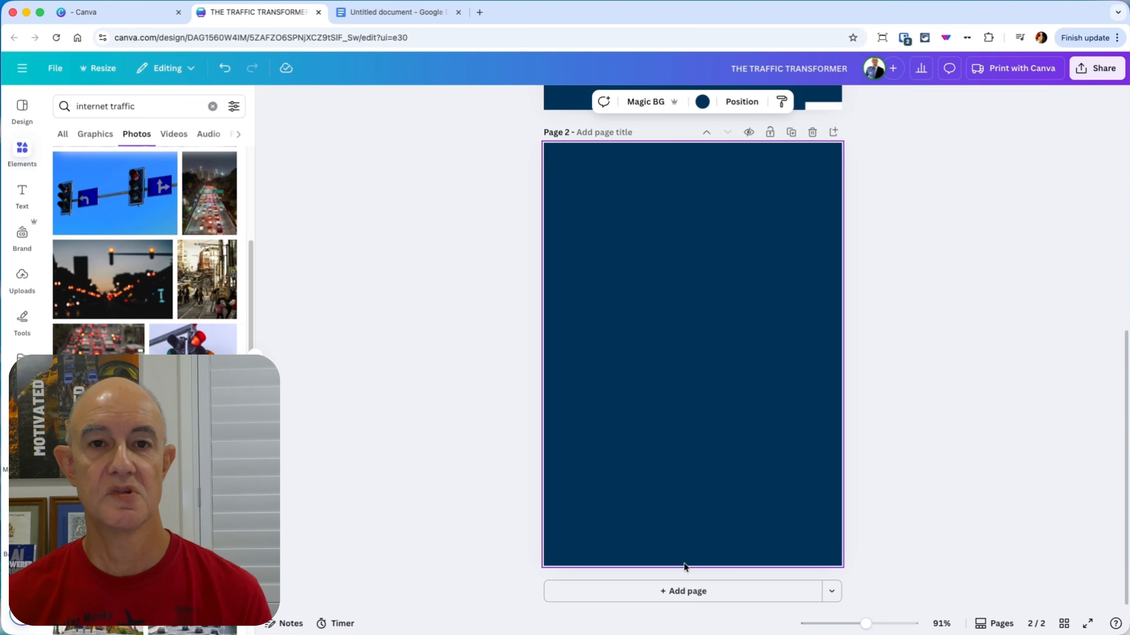
# Step: Switch to the Google Docs guide and copy the subtitle "47 Out-of-the-Box Educational Content Strategies That Turn Course Creators Into Traffic Magnets"
pyautogui.click(378, 18)
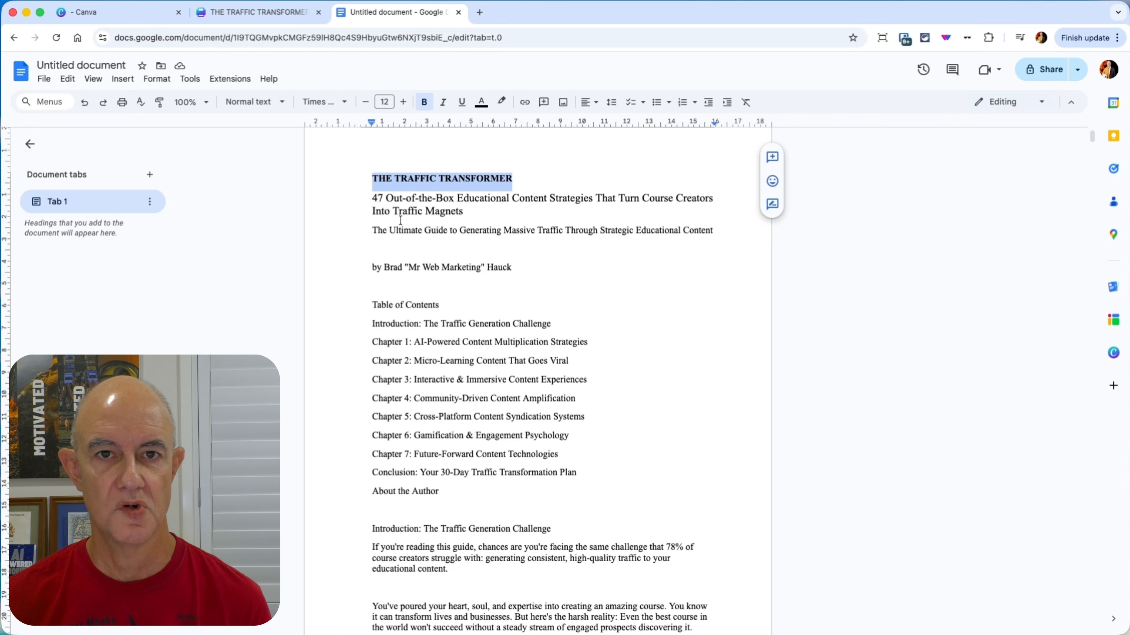
pyautogui.click(394, 212)
pyautogui.moveTo(370, 198); pyautogui.dragTo(688, 224)
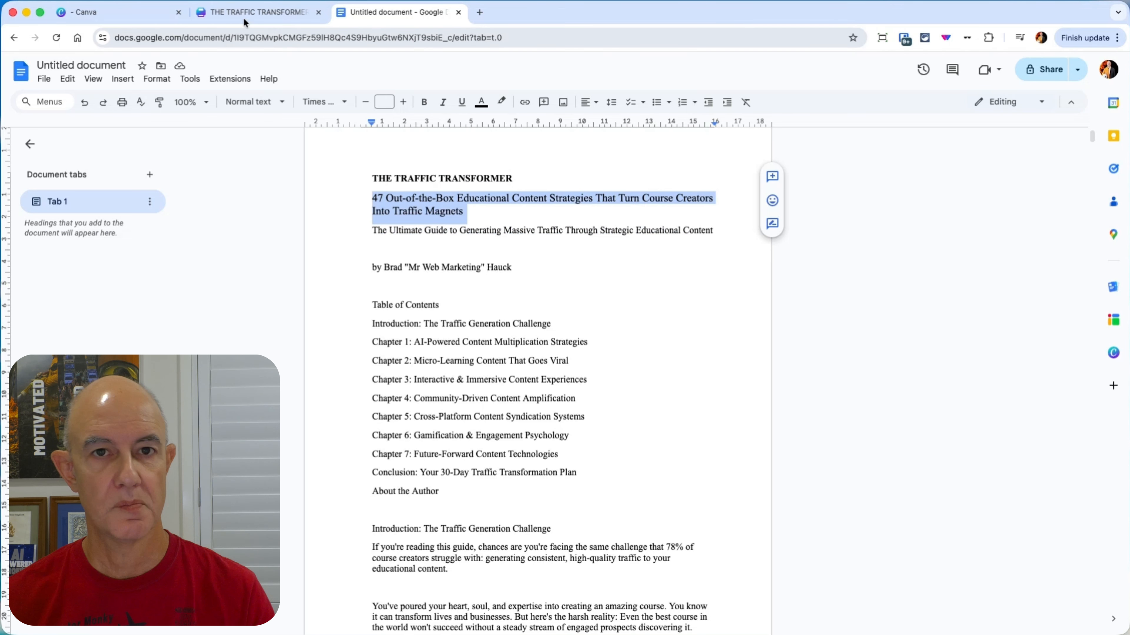
# Step: Back in Canva, move the cover title up to just below the white logo panel and paste the copied subtitle directly beneath it
pyautogui.click(258, 12)
pyautogui.scroll(10, 703, 340)
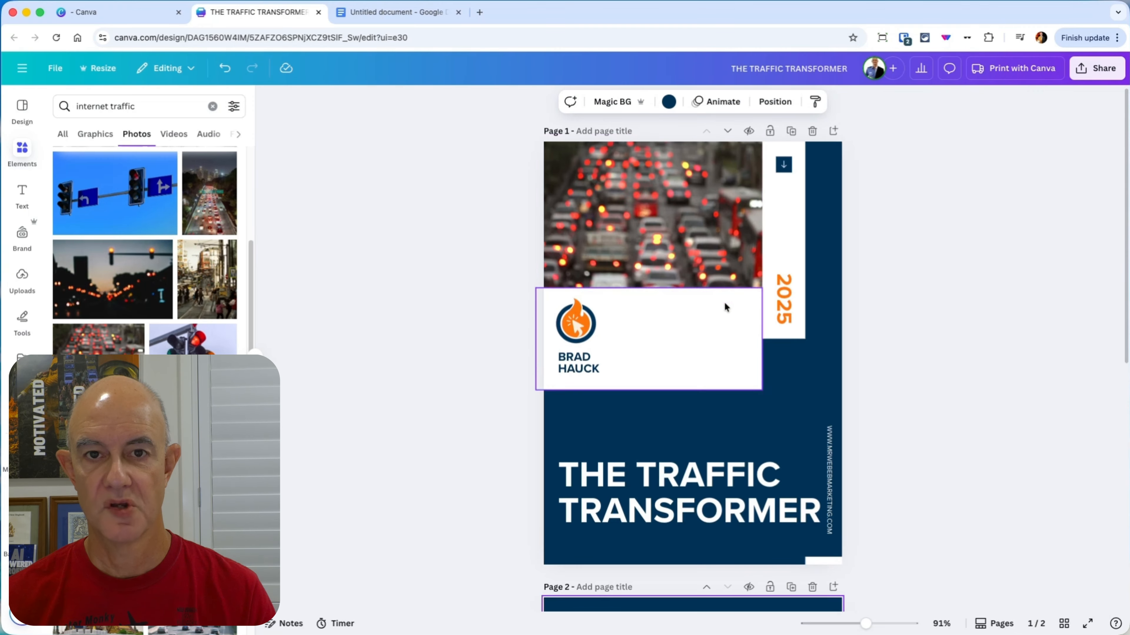
pyautogui.moveTo(703, 507); pyautogui.dragTo(696, 443)
pyautogui.click(925, 484)
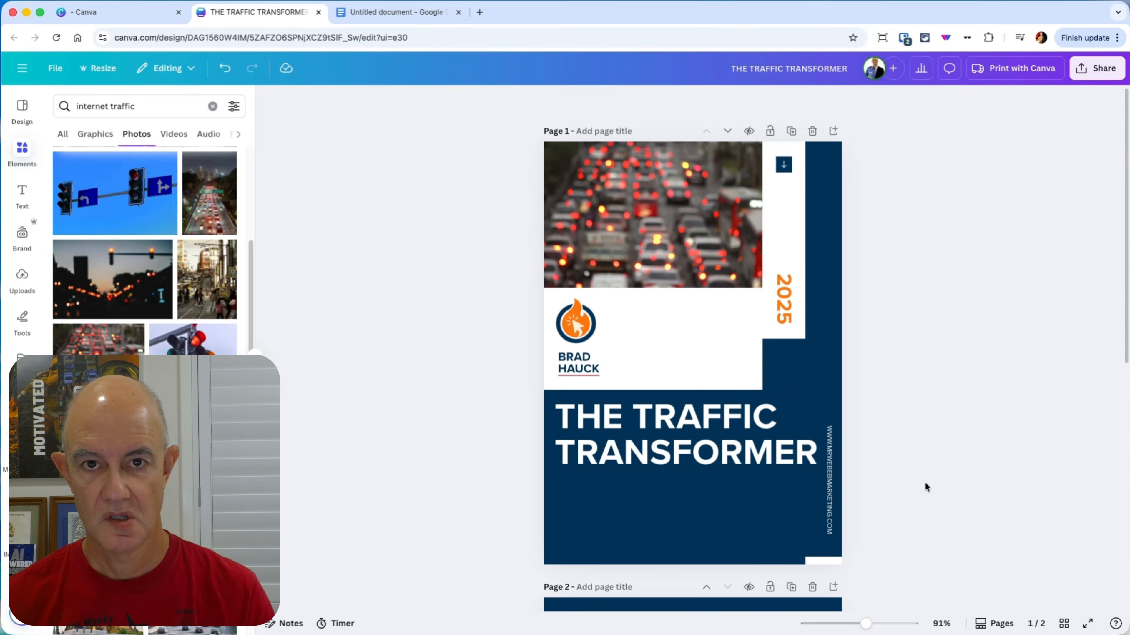
pyautogui.write('47 OUT-OF-THE-BOX EDUCATIONAL CONTENT STRATEGIES THAT TURN COURSE CREATORS INTO TRAFFIC MAGNETS')
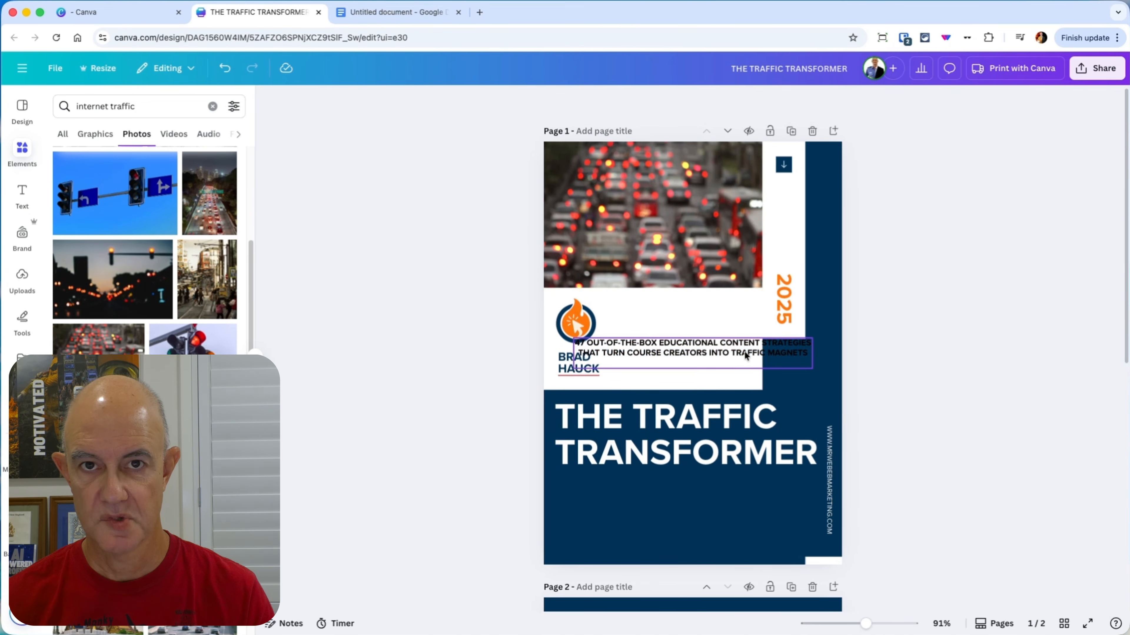
pyautogui.moveTo(742, 351); pyautogui.dragTo(727, 486)
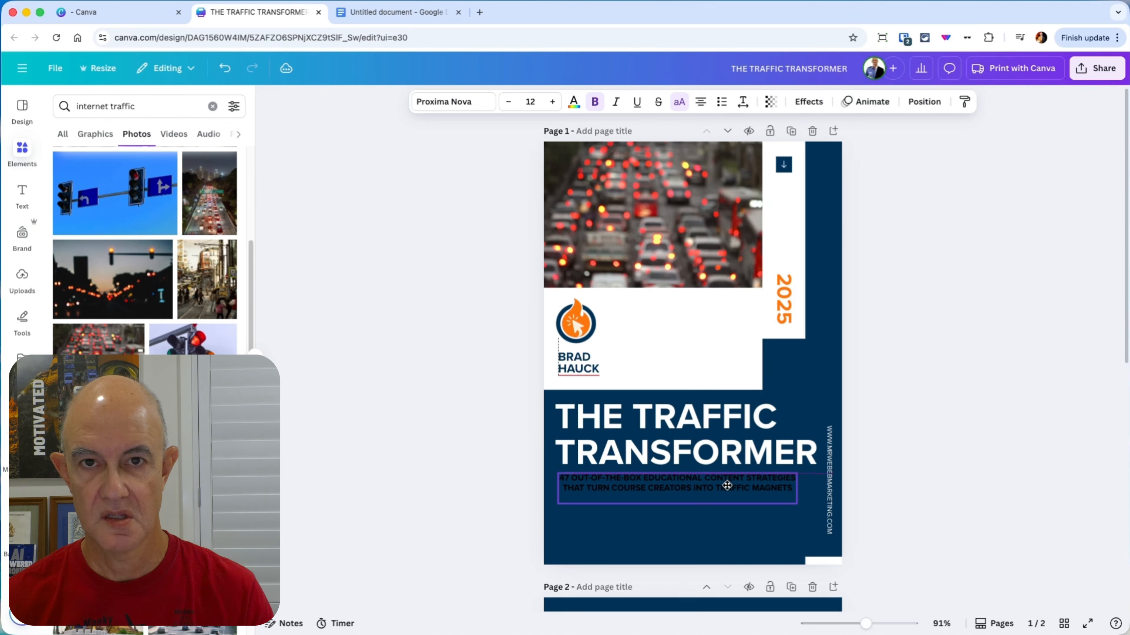
# Step: Recolor the pasted subtitle orange and widen its text box to nearly match the title's width
pyautogui.click(573, 103)
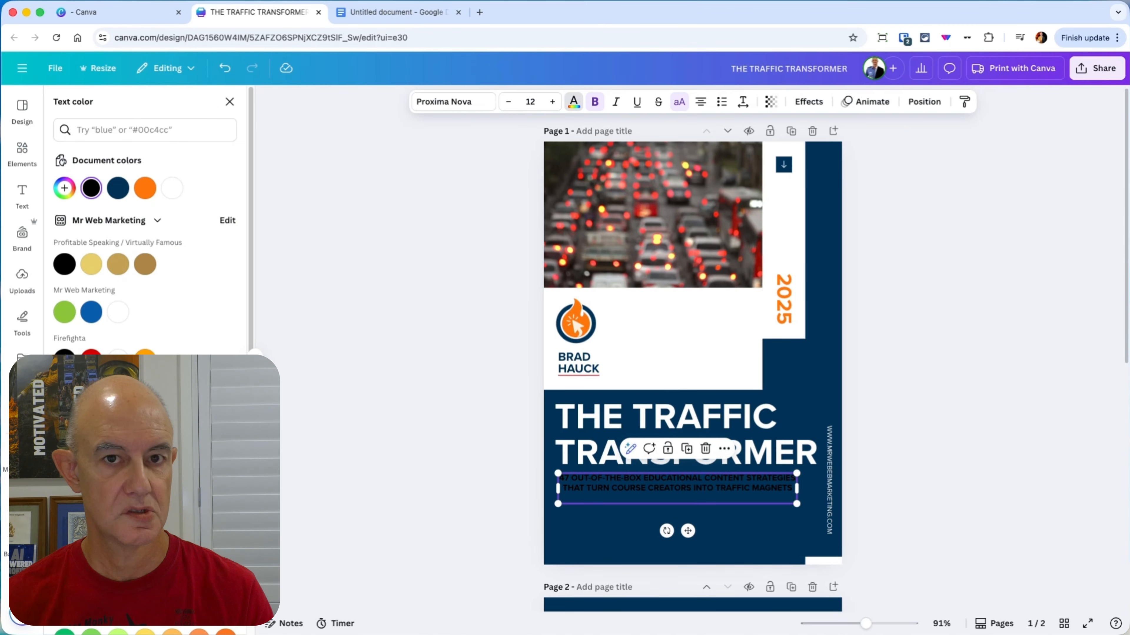
pyautogui.click(91, 454)
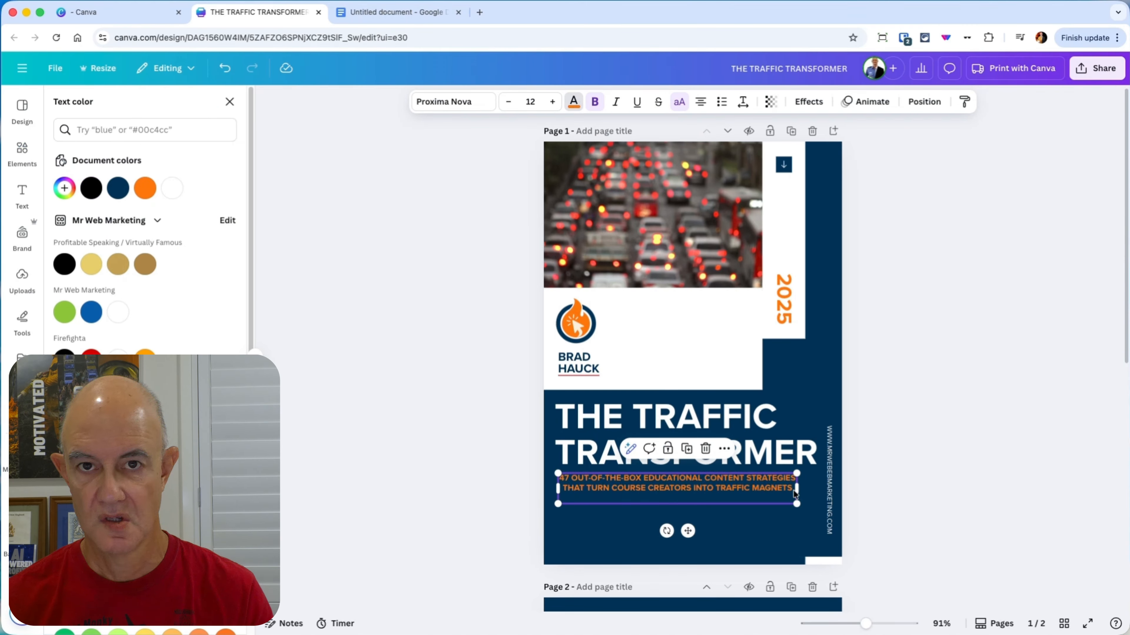
pyautogui.moveTo(797, 489); pyautogui.dragTo(816, 490)
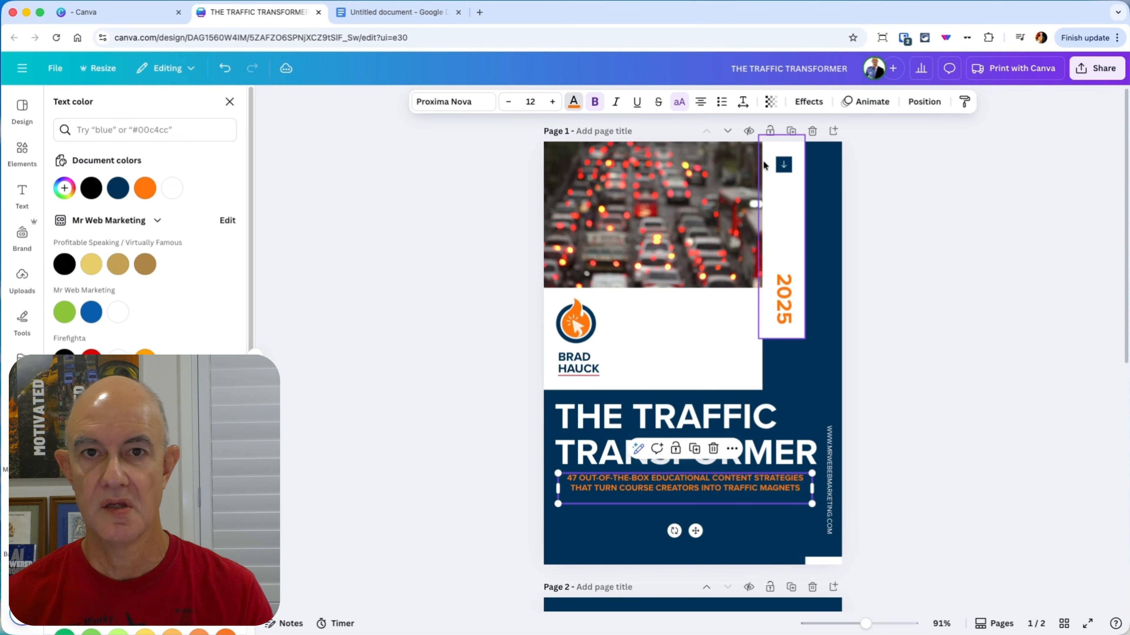
# Step: Left-align the orange subtitle under the cover title
pyautogui.click(701, 102)
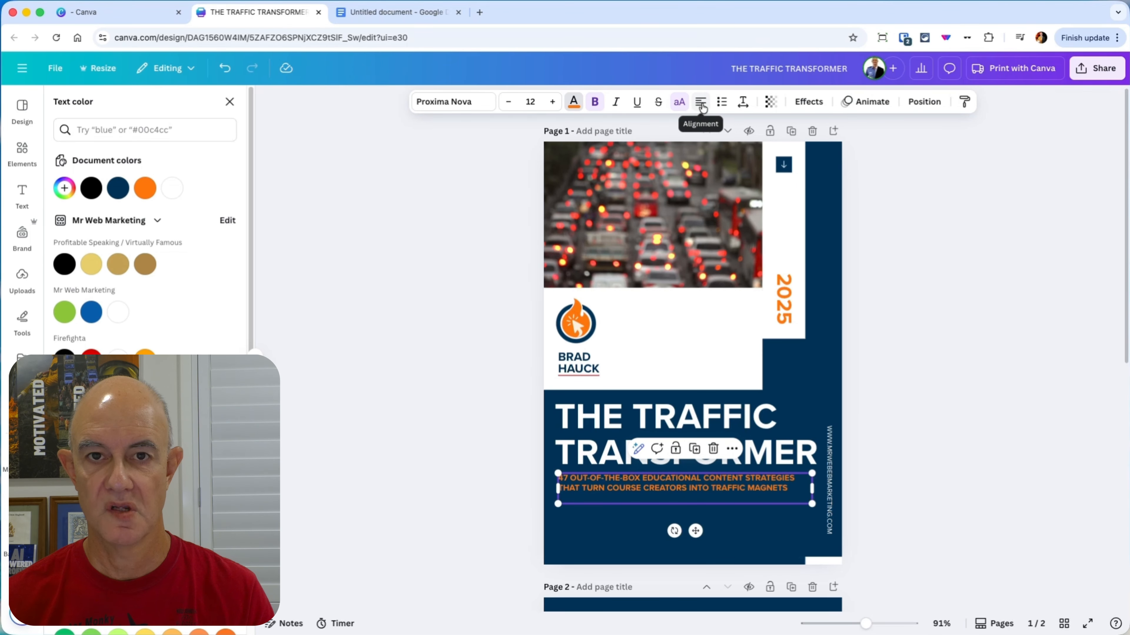
pyautogui.click(924, 533)
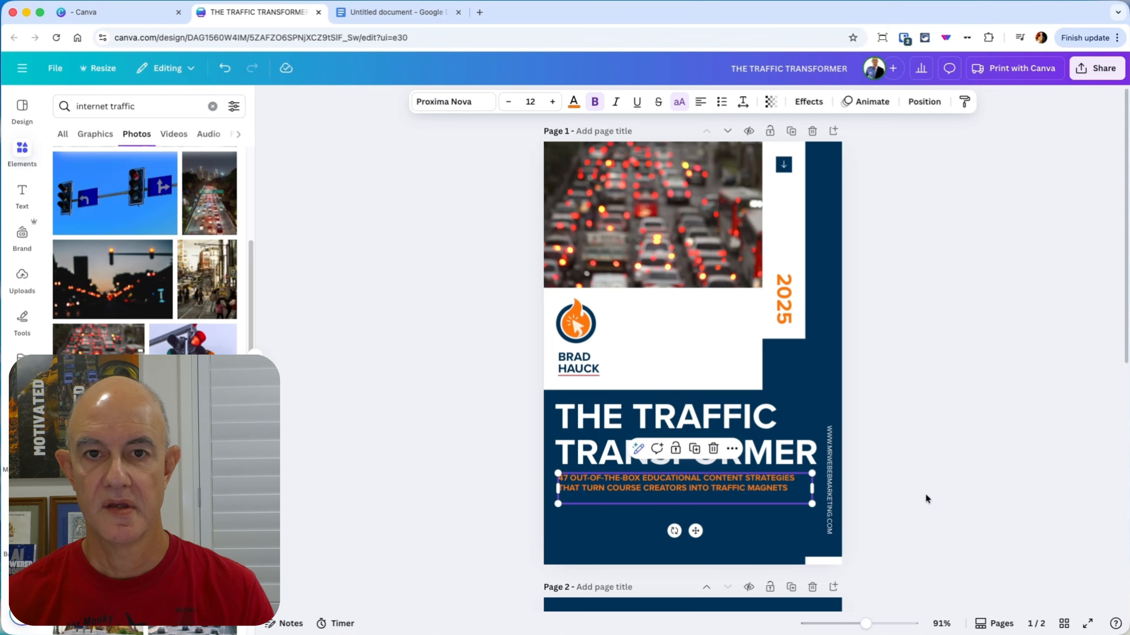
# Step: Copy "The Ultimate Guide to Generating Massive Traffic Through Strategic Educational Content" from Google Docs and place it beneath the orange subtitle on the Canva cover
pyautogui.click(392, 12)
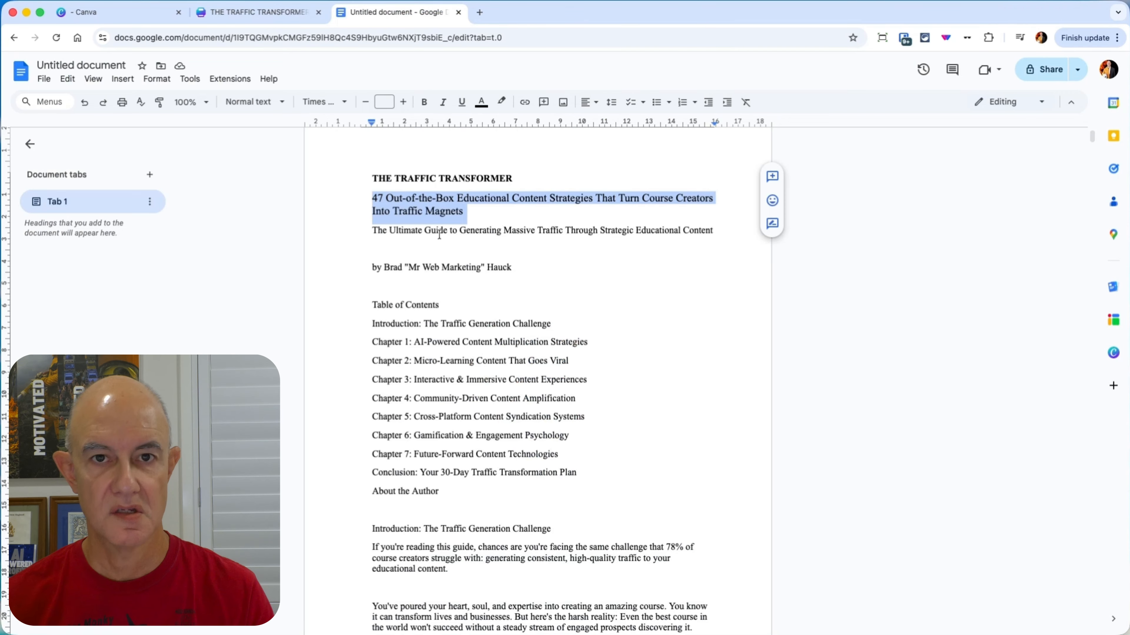
pyautogui.tripleClick(441, 230)
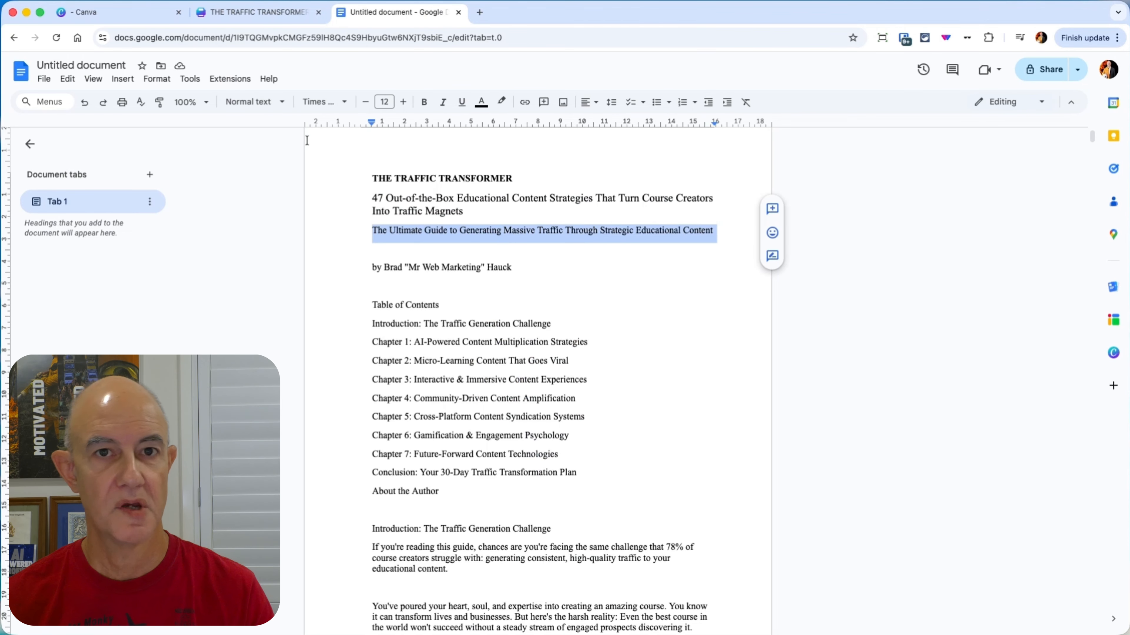
pyautogui.click(269, 12)
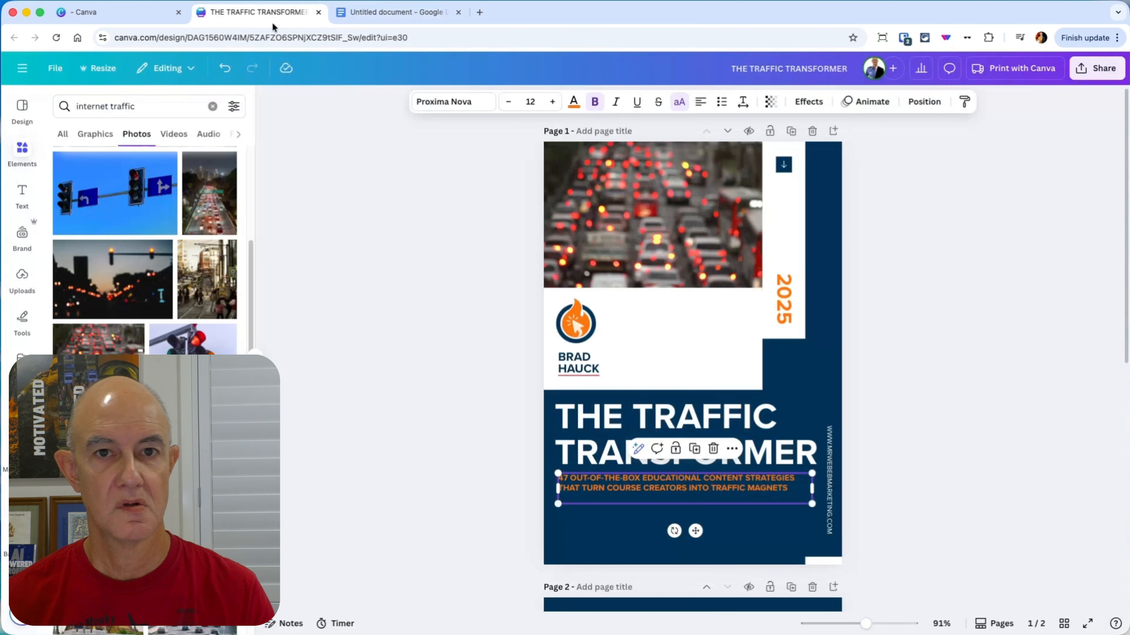
pyautogui.click(910, 514)
pyautogui.write('THE ULTIMATE GUIDE TO GENERATING MASSIVE TRAFFIC THROUGH STRATEGIC EDUCATIONAL CONTENT')
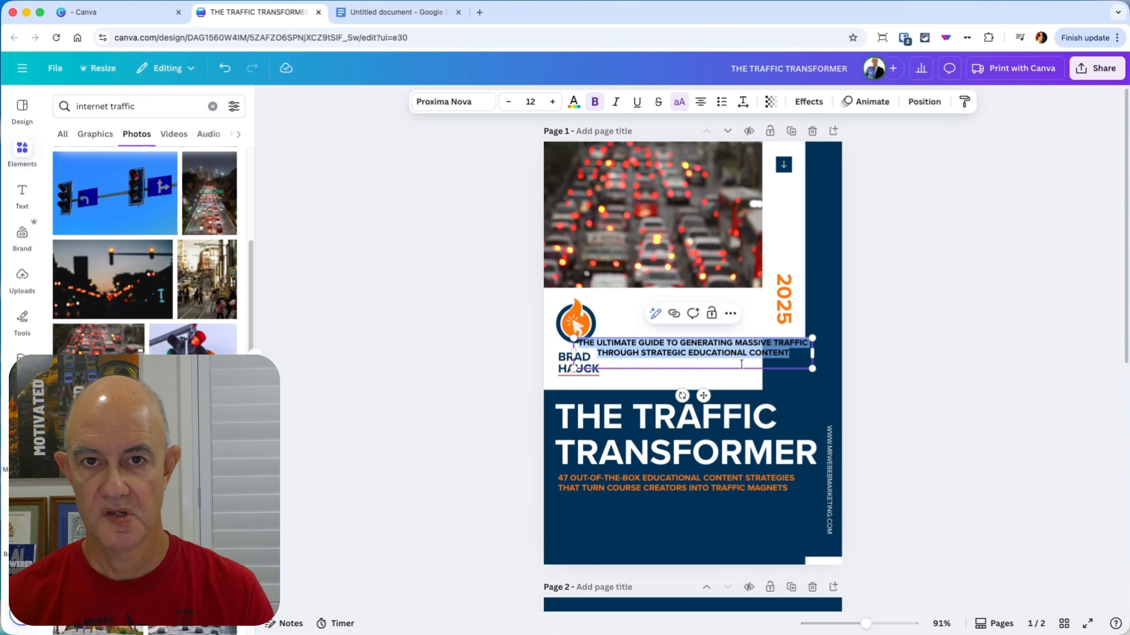
pyautogui.click(864, 378)
pyautogui.moveTo(676, 354); pyautogui.dragTo(696, 515)
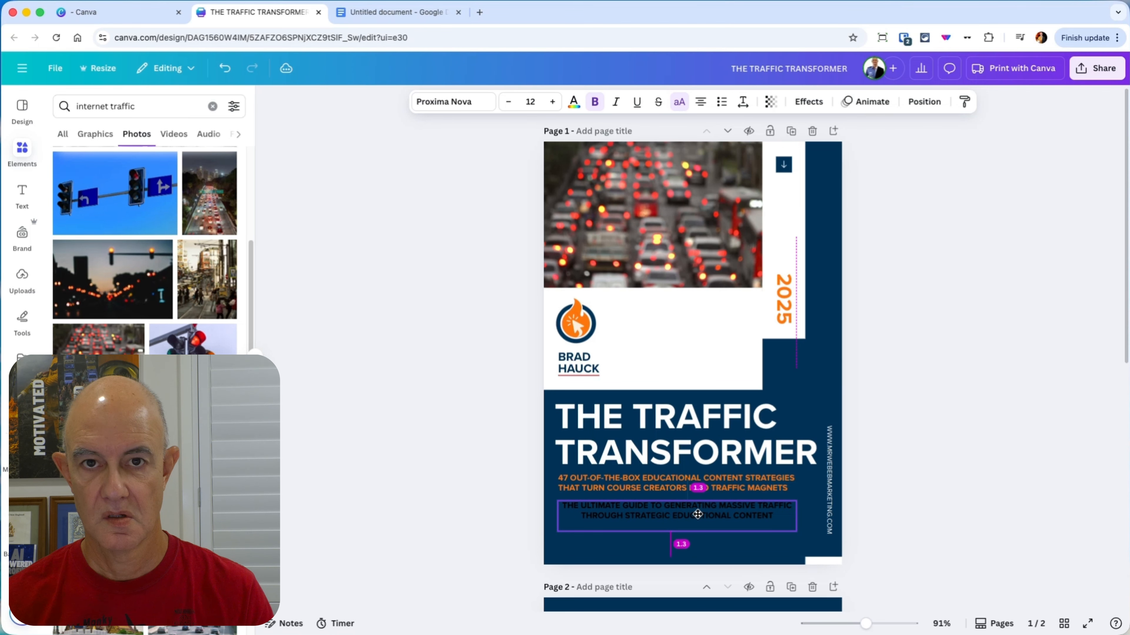
# Step: Left-align the newly pasted tagline, recolor it white and narrow its text box to match the orange subtitle's width
pyautogui.click(705, 103)
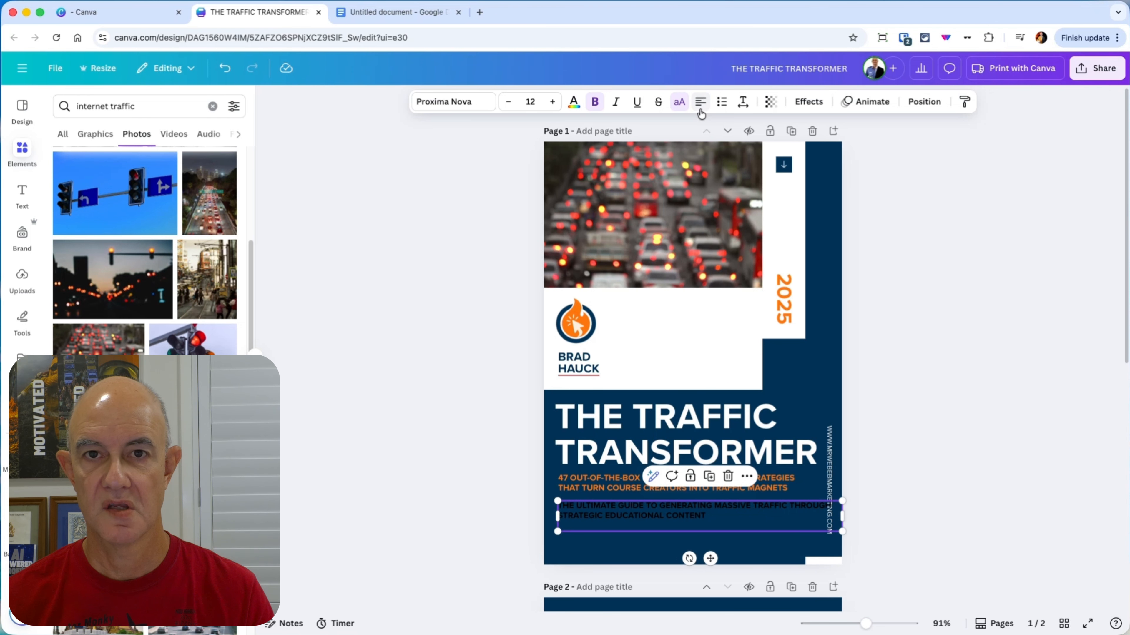
pyautogui.click(573, 101)
pyautogui.click(126, 314)
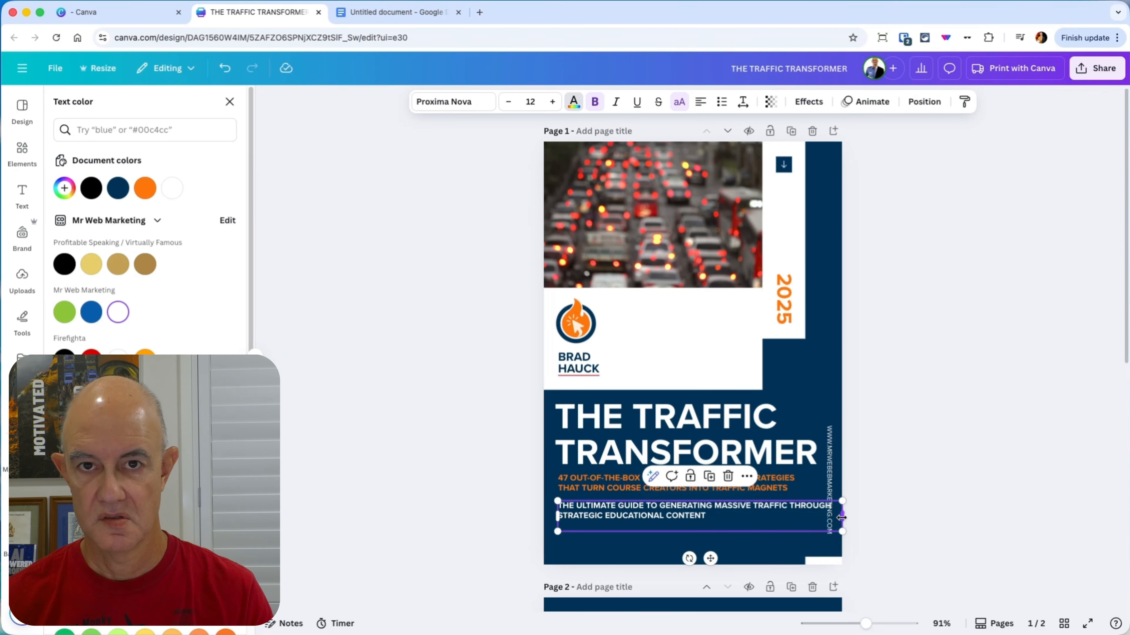
pyautogui.moveTo(841, 518); pyautogui.dragTo(815, 528)
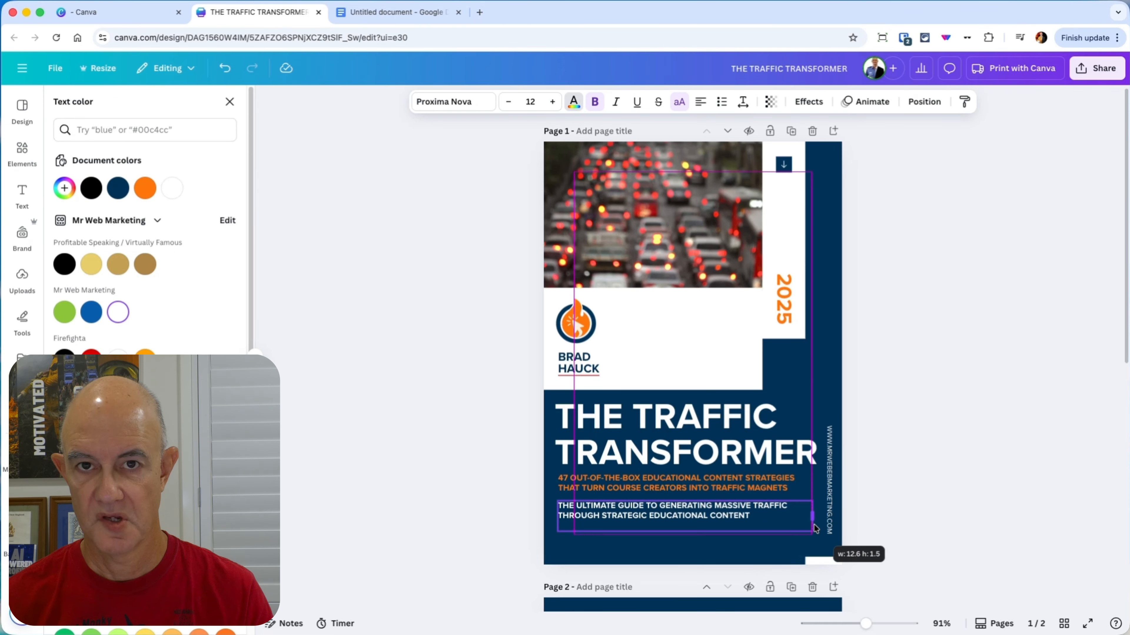
# Step: Nudge the orange subtitle slightly down to even its spacing between the title and the white tagline
pyautogui.click(933, 504)
pyautogui.moveTo(672, 485); pyautogui.dragTo(672, 488)
pyautogui.click(954, 440)
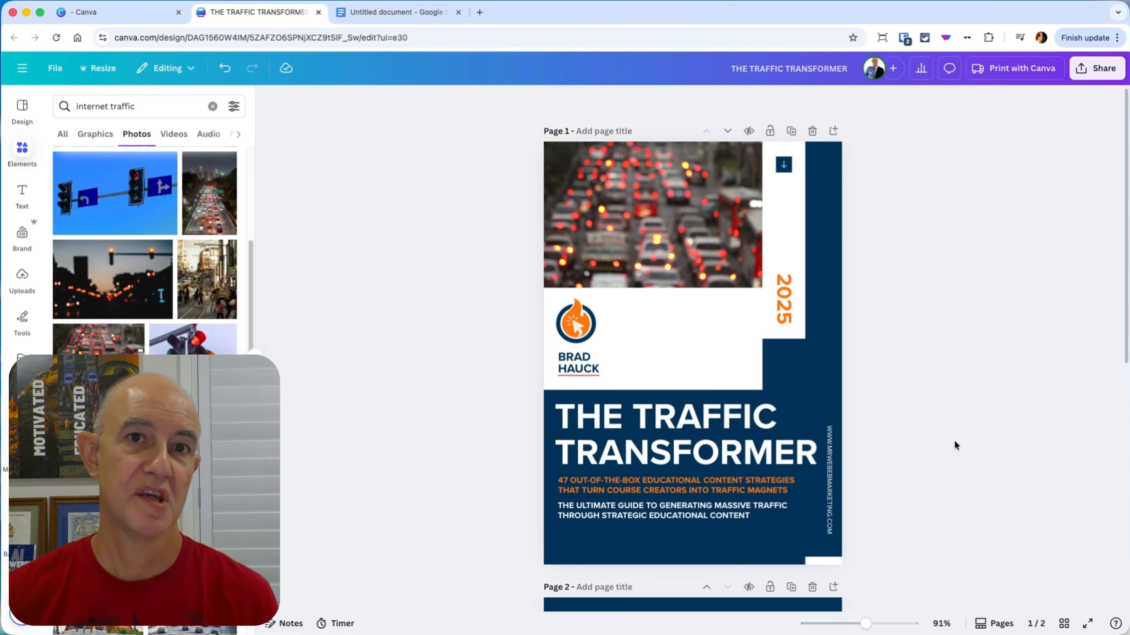
# Step: Check the guide's opening sections in Google Docs and apply the playbook template's Introduction layout to page 2 of the Canva design
pyautogui.scroll(-10, 930, 428)
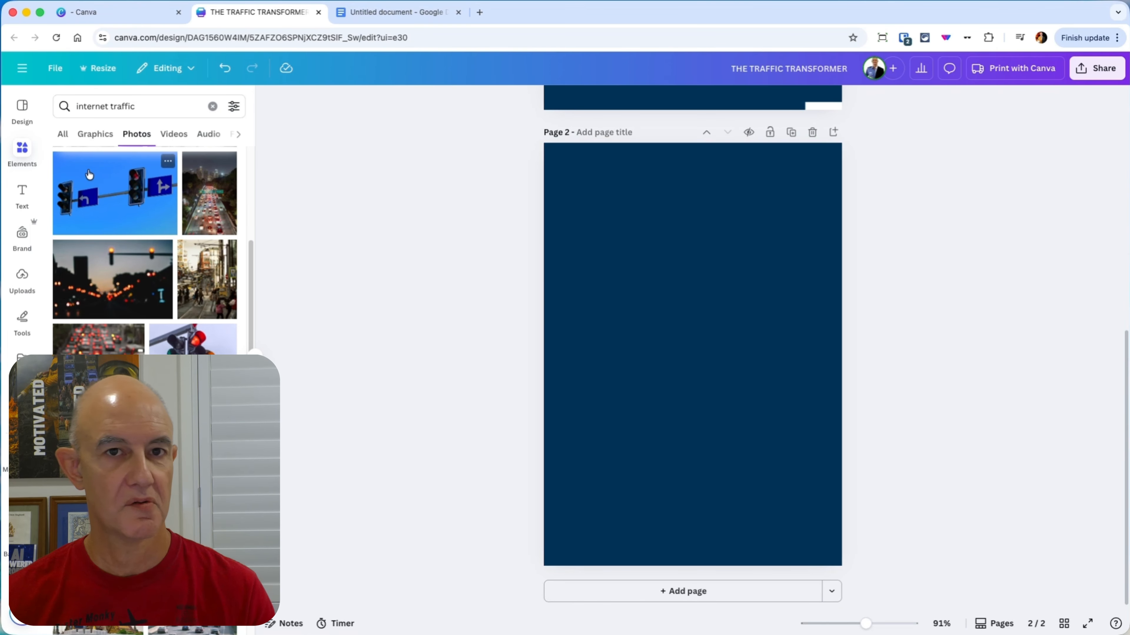
pyautogui.click(22, 109)
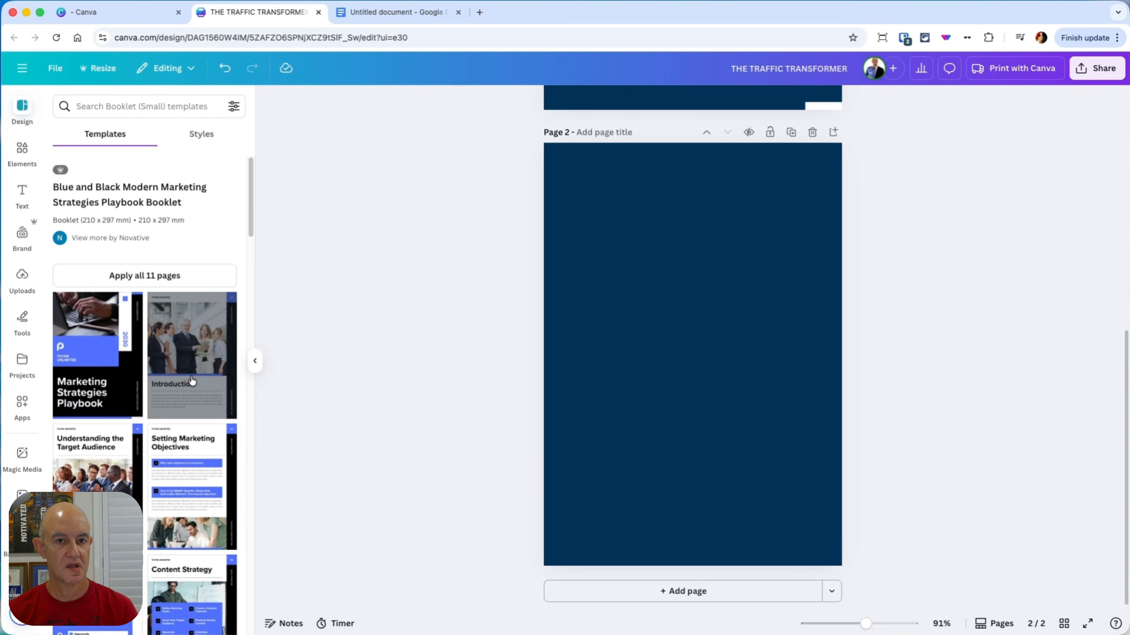
pyautogui.scroll(-4, 192, 381)
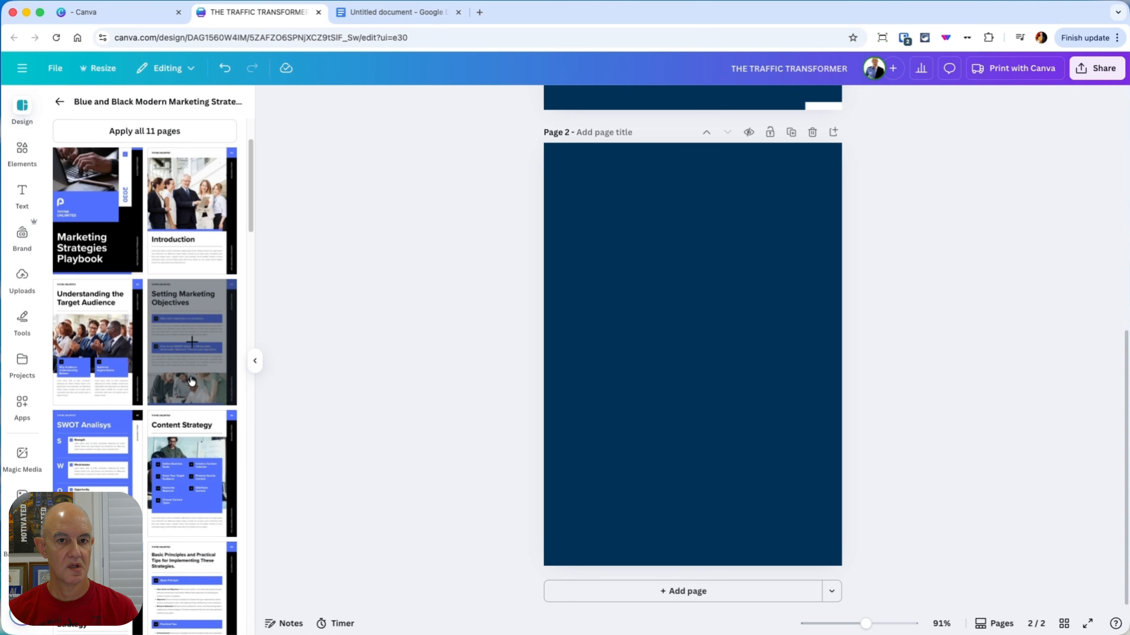
pyautogui.click(407, 14)
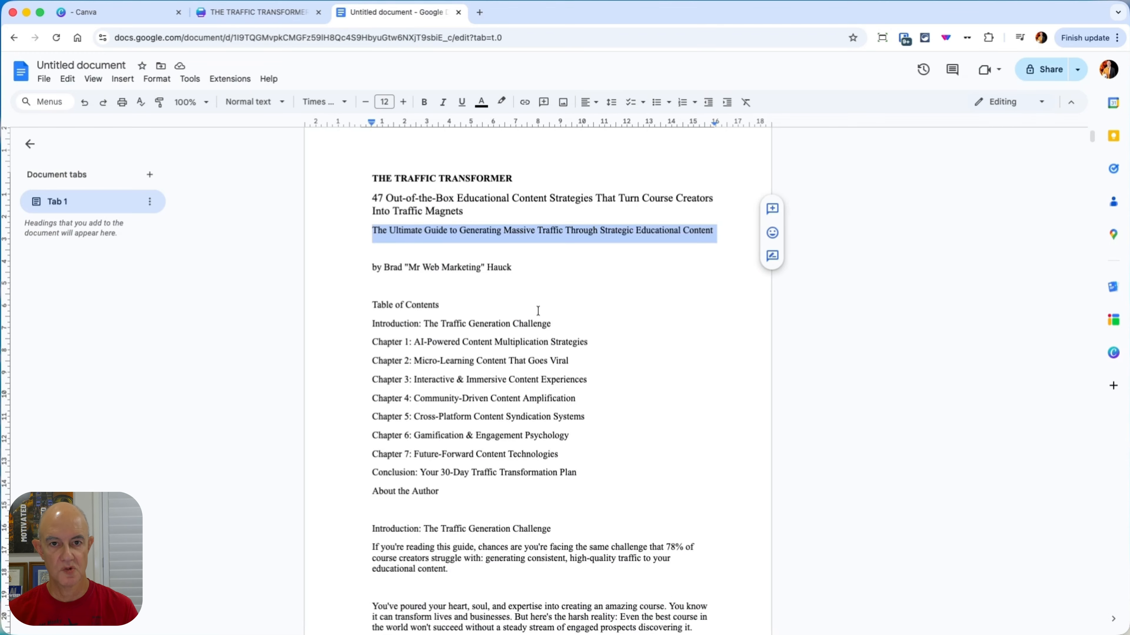
pyautogui.scroll(-7, 512, 308)
pyautogui.scroll(5, 476, 304)
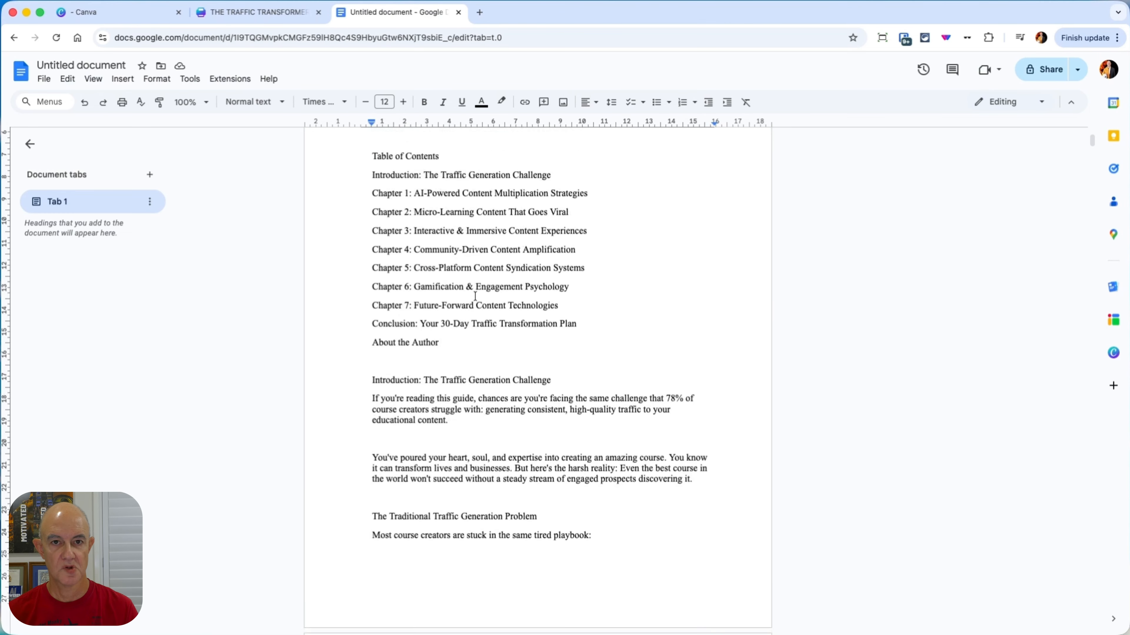
pyautogui.scroll(-7, 492, 259)
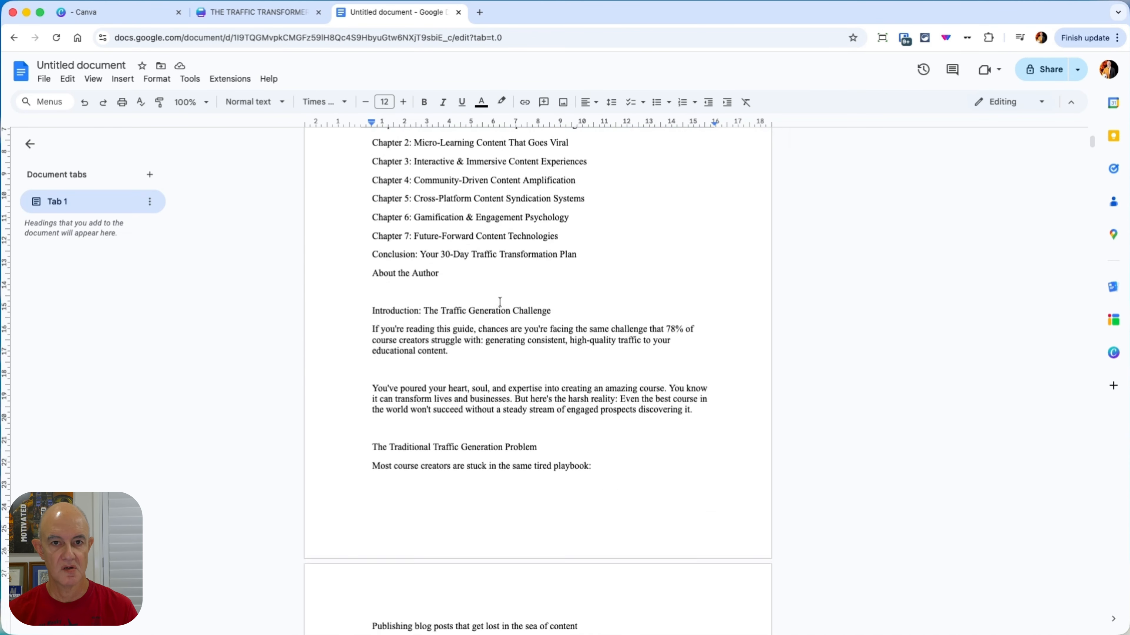
pyautogui.scroll(1, 499, 301)
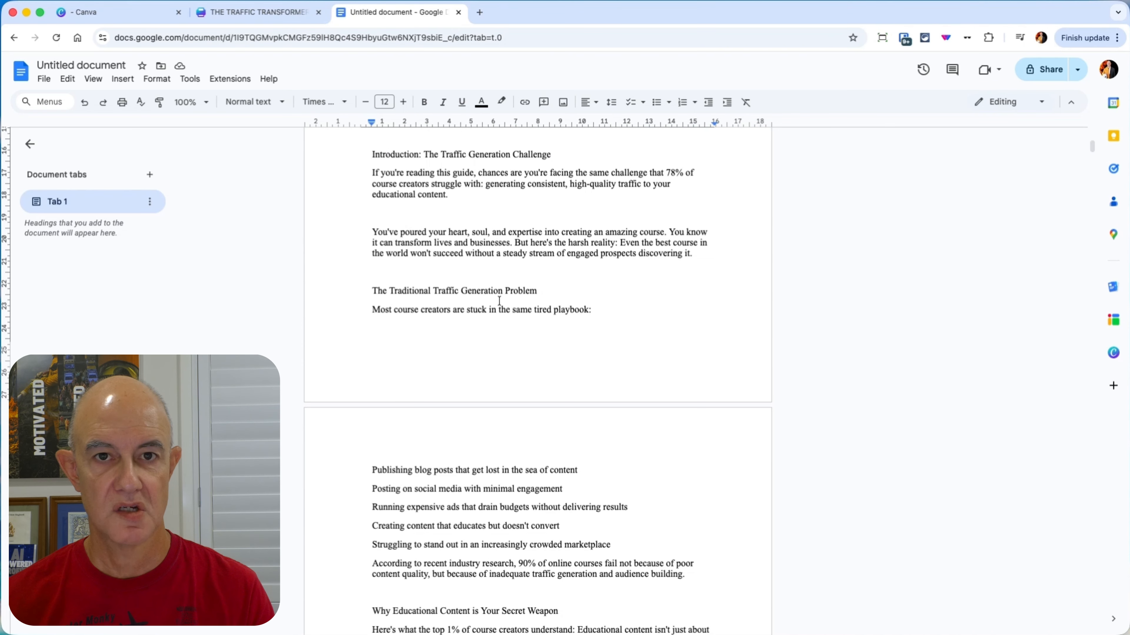
pyautogui.click(236, 13)
pyautogui.click(188, 248)
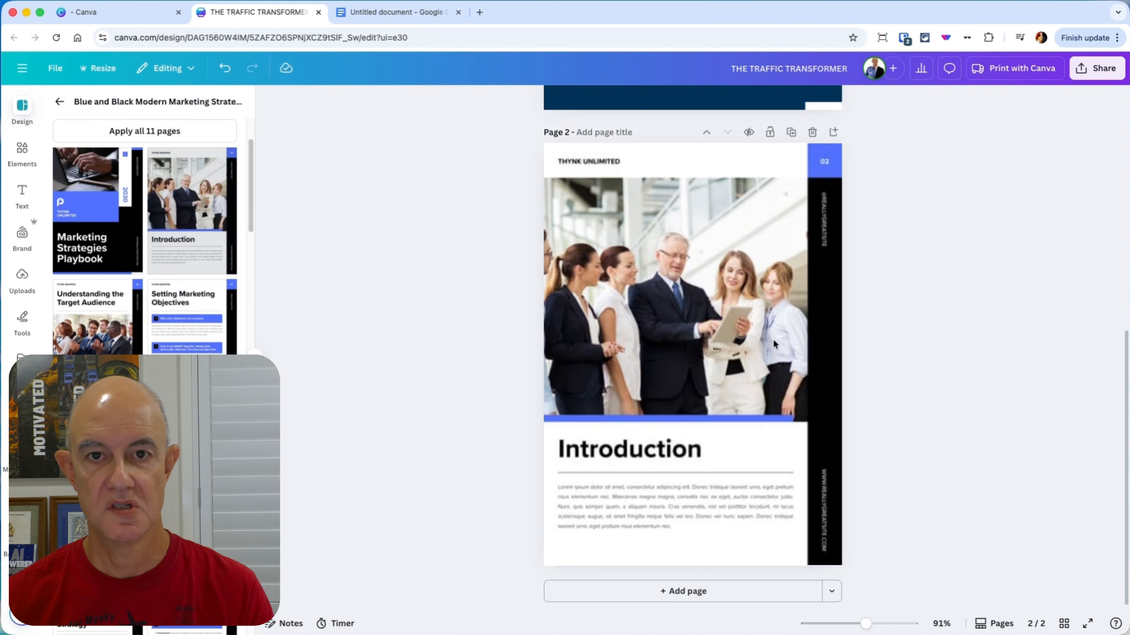
# Step: In the Google Docs guide, remove the blank line between the two introduction paragraphs and copy the introduction heading with both paragraphs
pyautogui.click(397, 14)
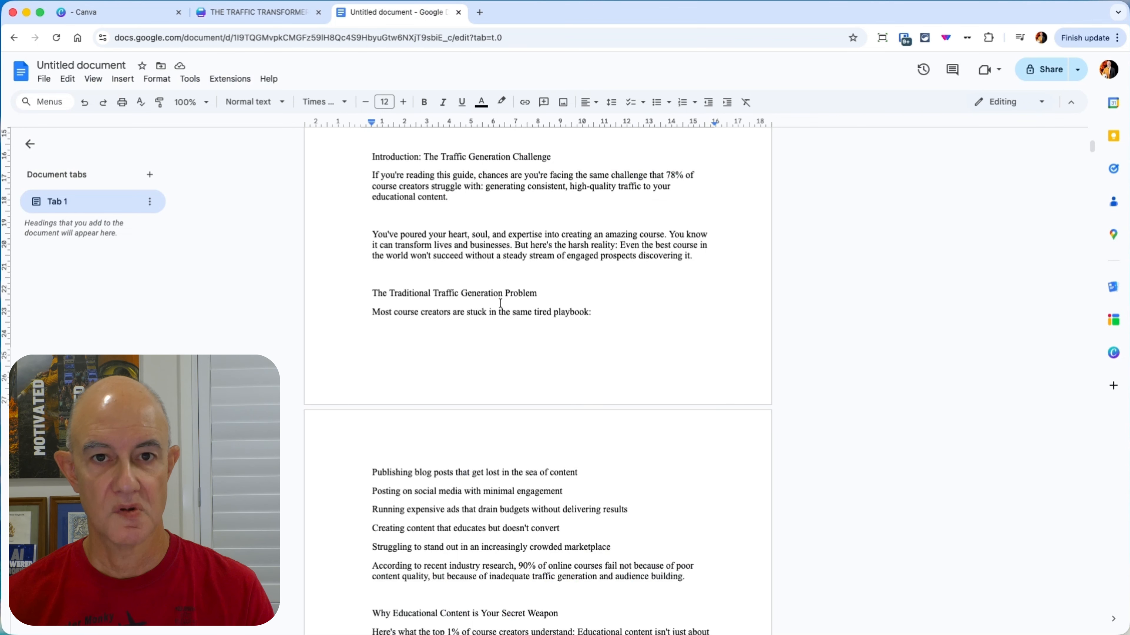
pyautogui.scroll(-10, 507, 290)
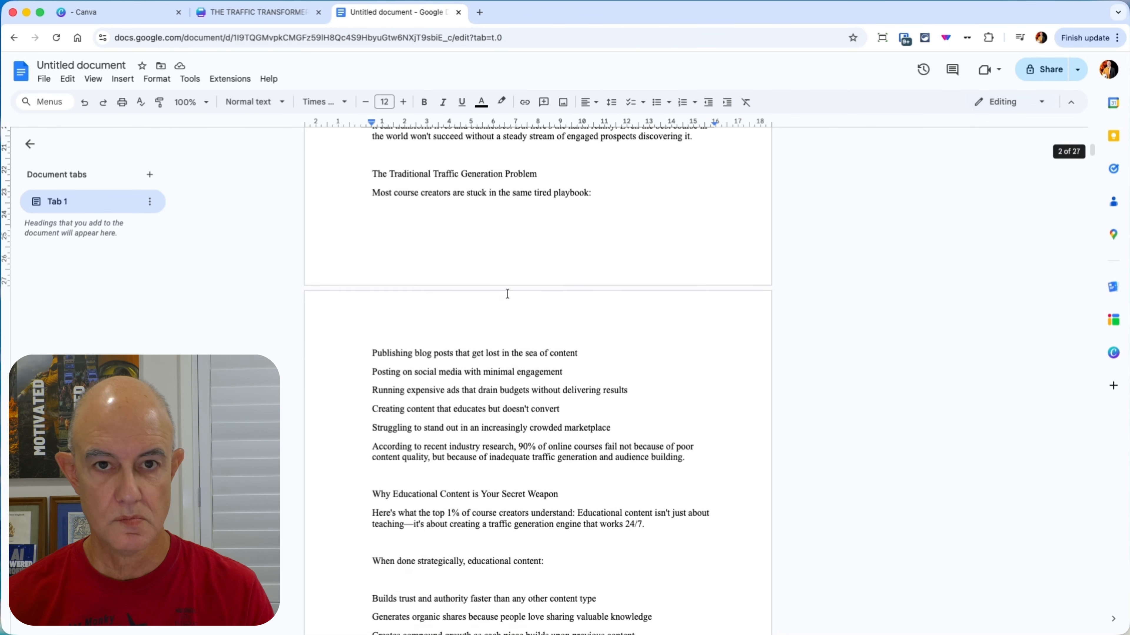
pyautogui.scroll(15, 507, 290)
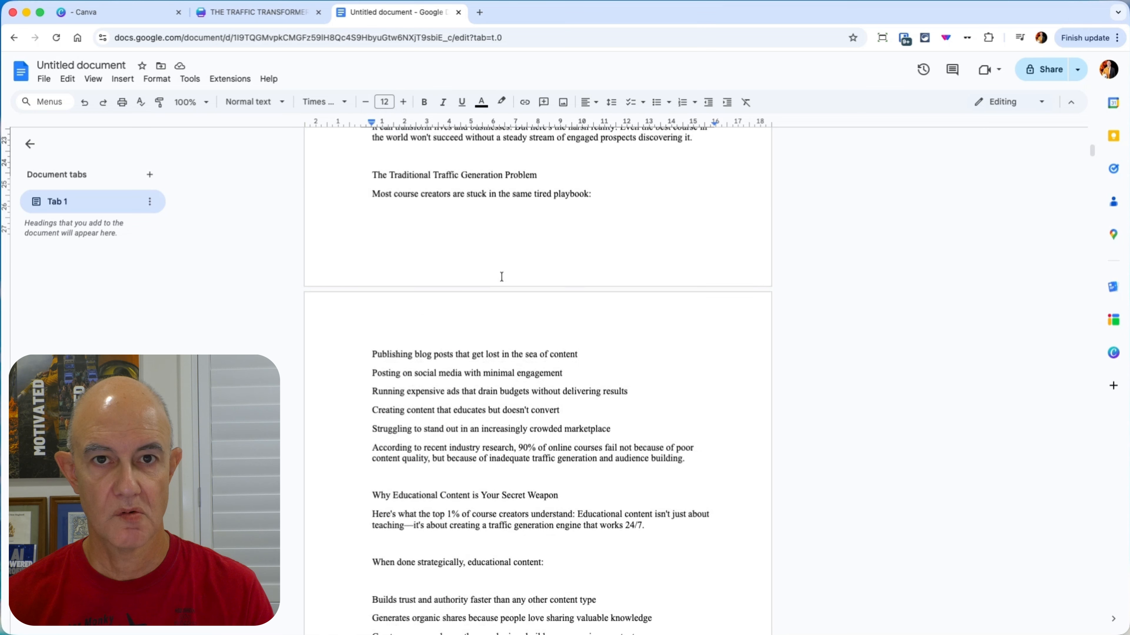
pyautogui.scroll(-2, 475, 371)
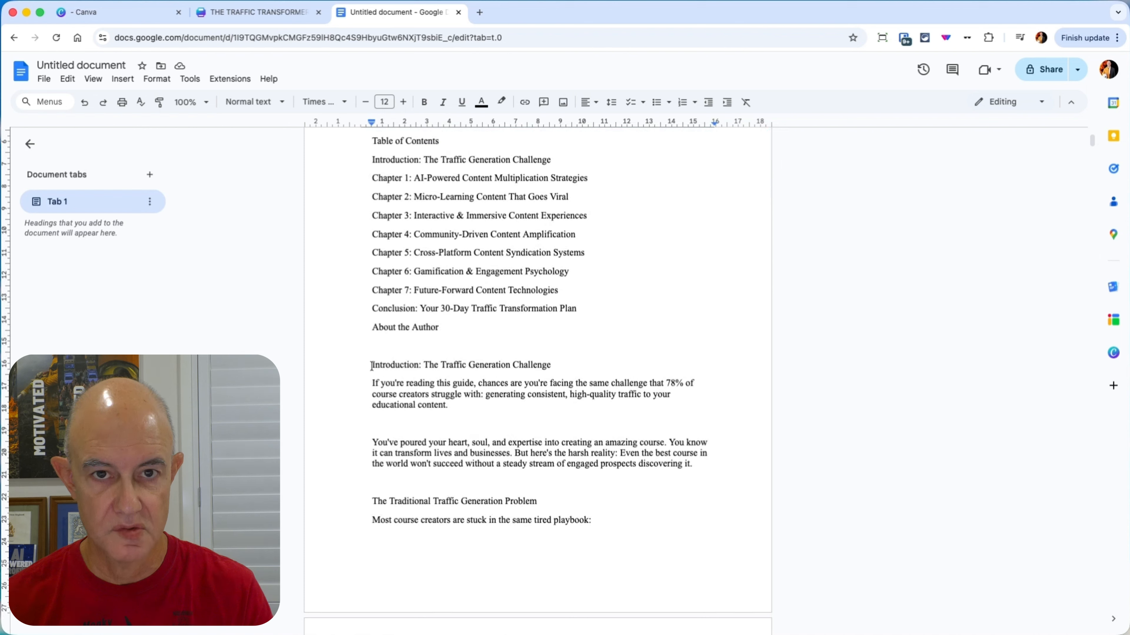
pyautogui.click(393, 420)
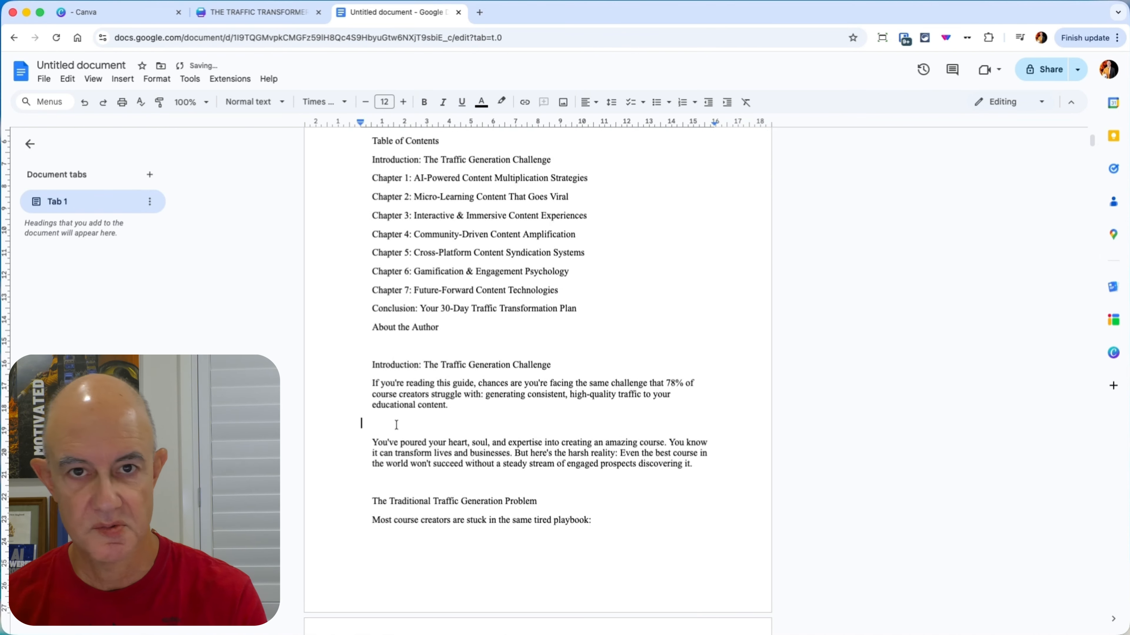
pyautogui.press('BackSpace')
pyautogui.moveTo(705, 447); pyautogui.dragTo(360, 362)
pyautogui.press('cmd+c')
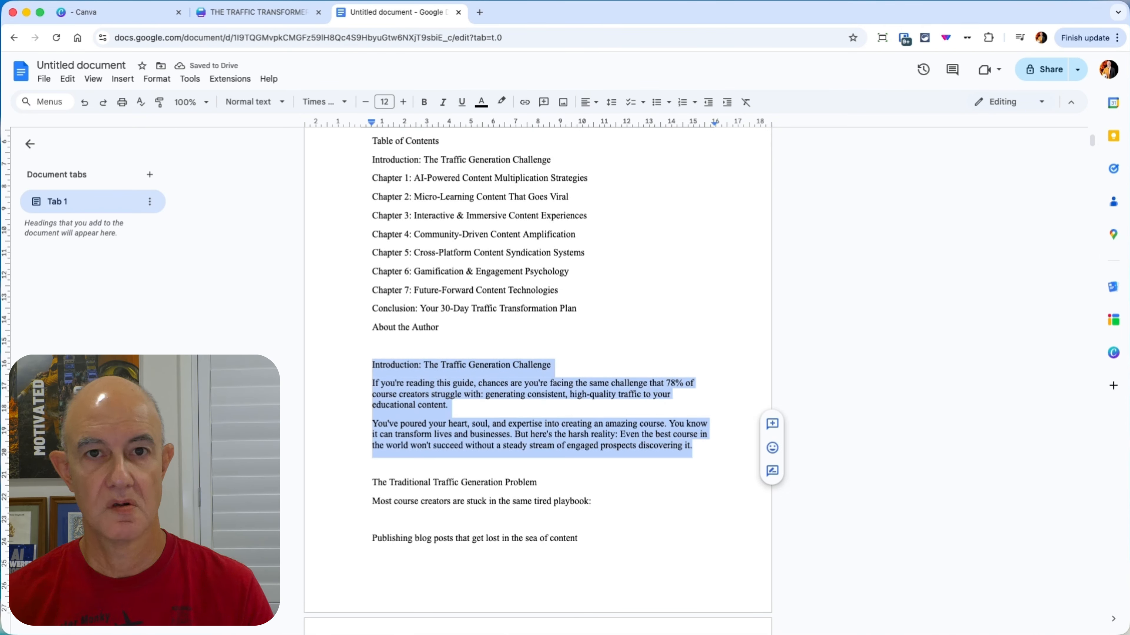
# Step: Back in Canva, replace the placeholder body text on page 2 with the copied introduction text
pyautogui.click(311, 10)
pyautogui.click(649, 509)
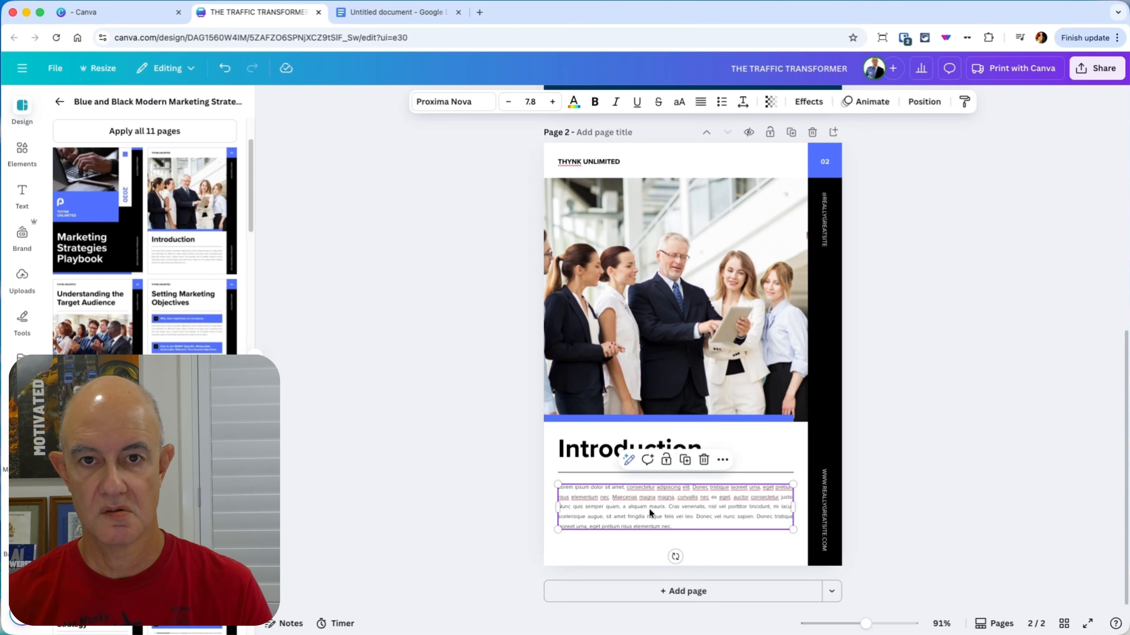
pyautogui.doubleClick(649, 508)
pyautogui.press('cmd+v')
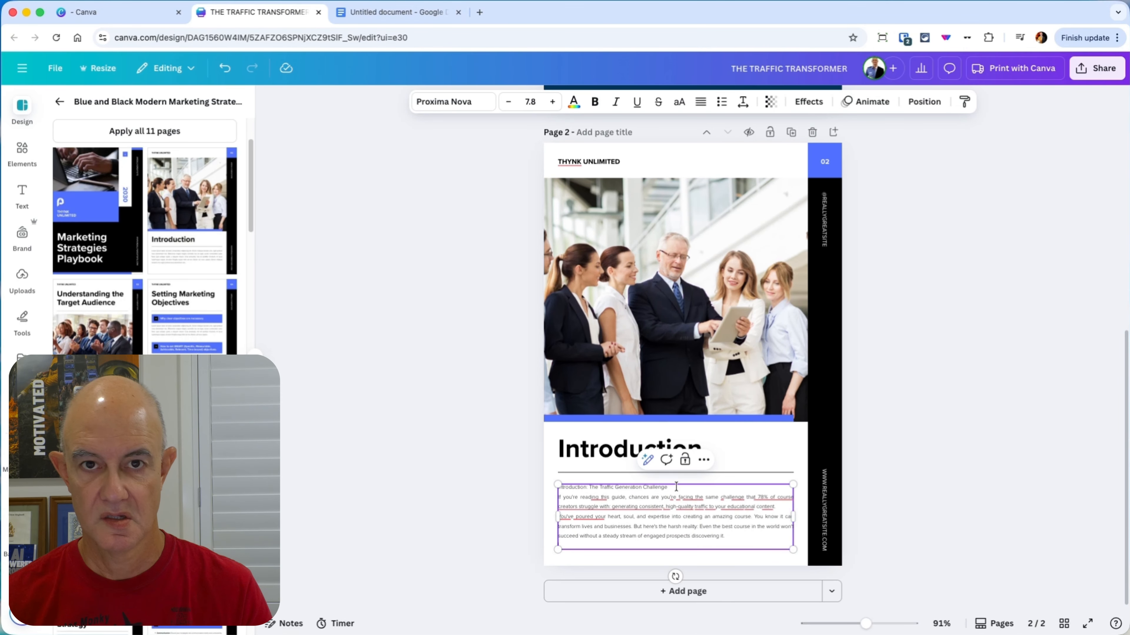
# Step: Cut "The Traffic Generation Challenge" out of the page 2 body text and paste it over the large Introduction heading
pyautogui.moveTo(671, 487); pyautogui.dragTo(588, 486)
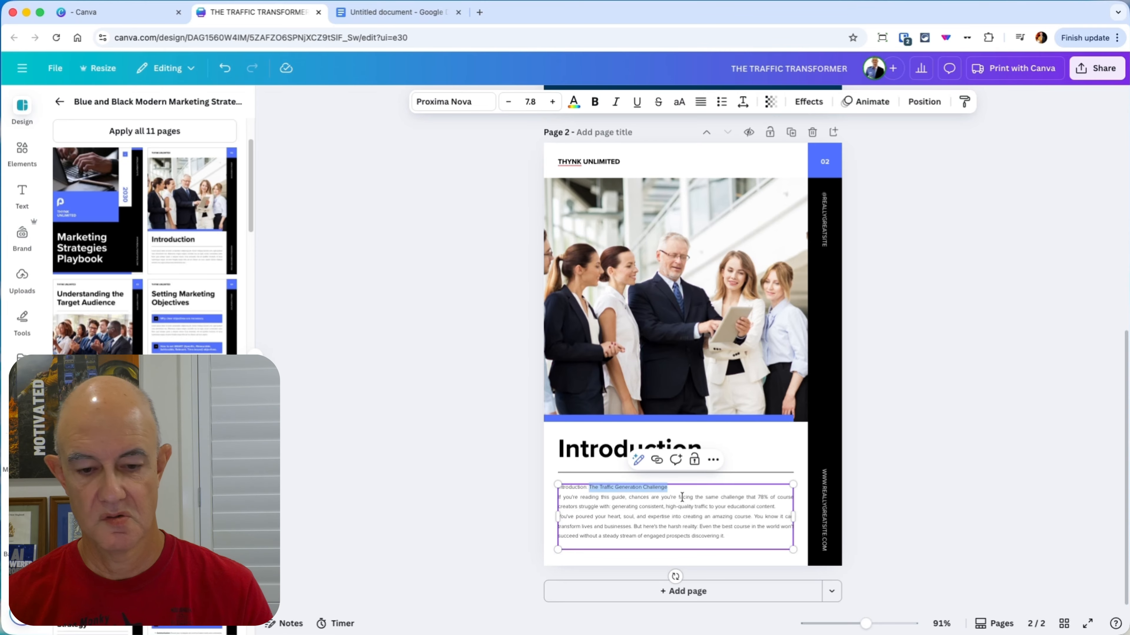
pyautogui.press('cmd+x')
pyautogui.click(623, 450)
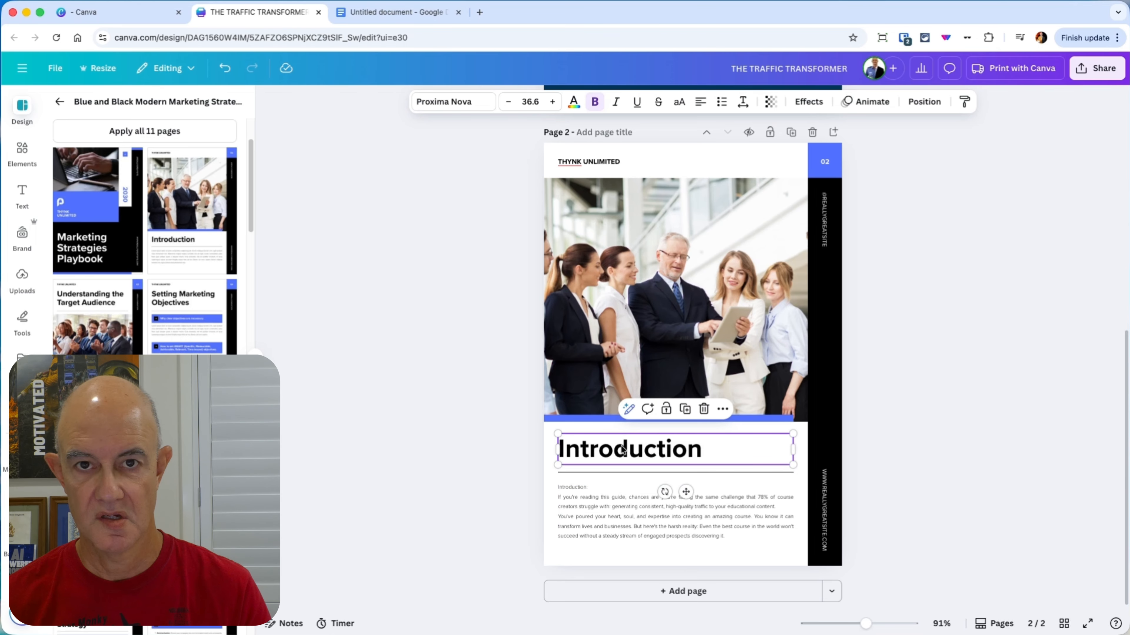
pyautogui.press('cmd+v')
# Step: Widen the page 2 heading's text box so the heading fits on one line and set its font size to 21
pyautogui.press('cmd+a')
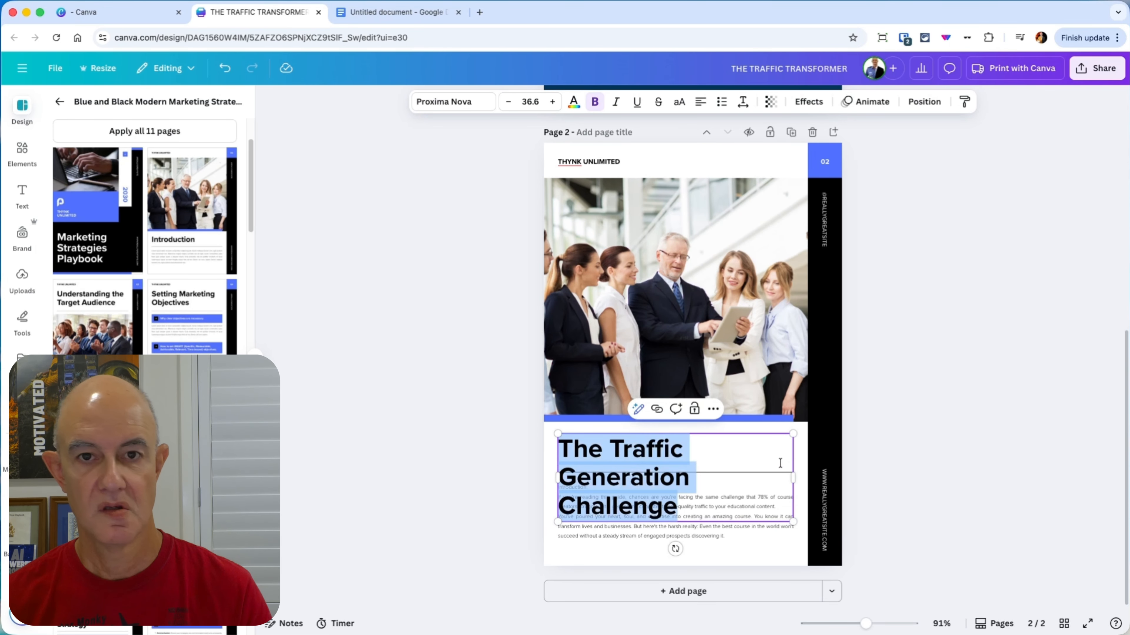
pyautogui.click(530, 101)
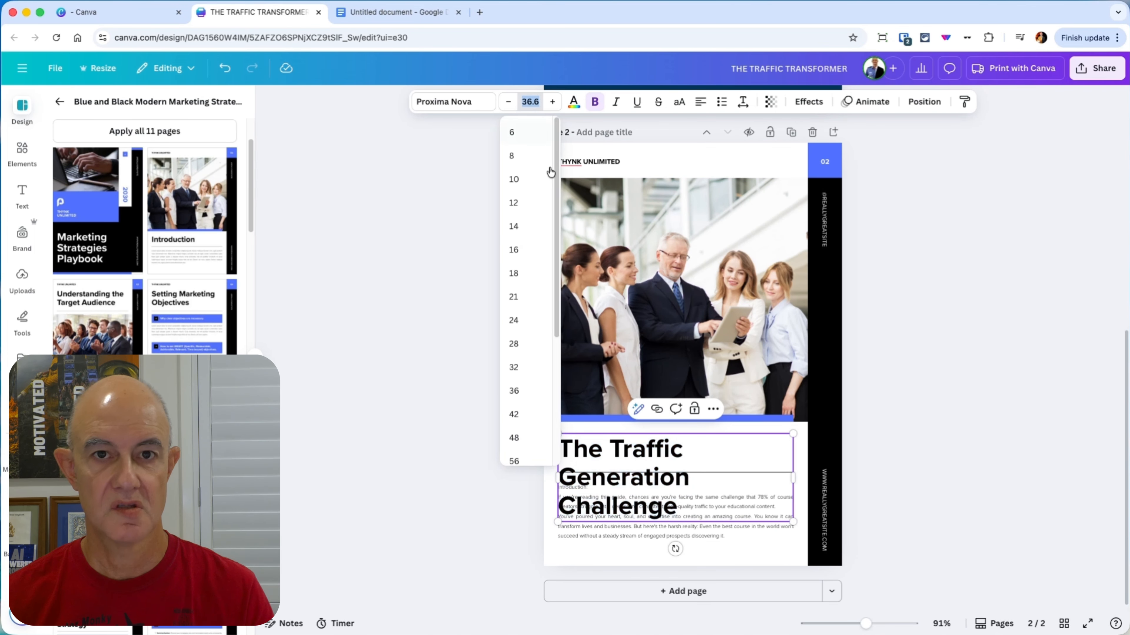
pyautogui.click(530, 320)
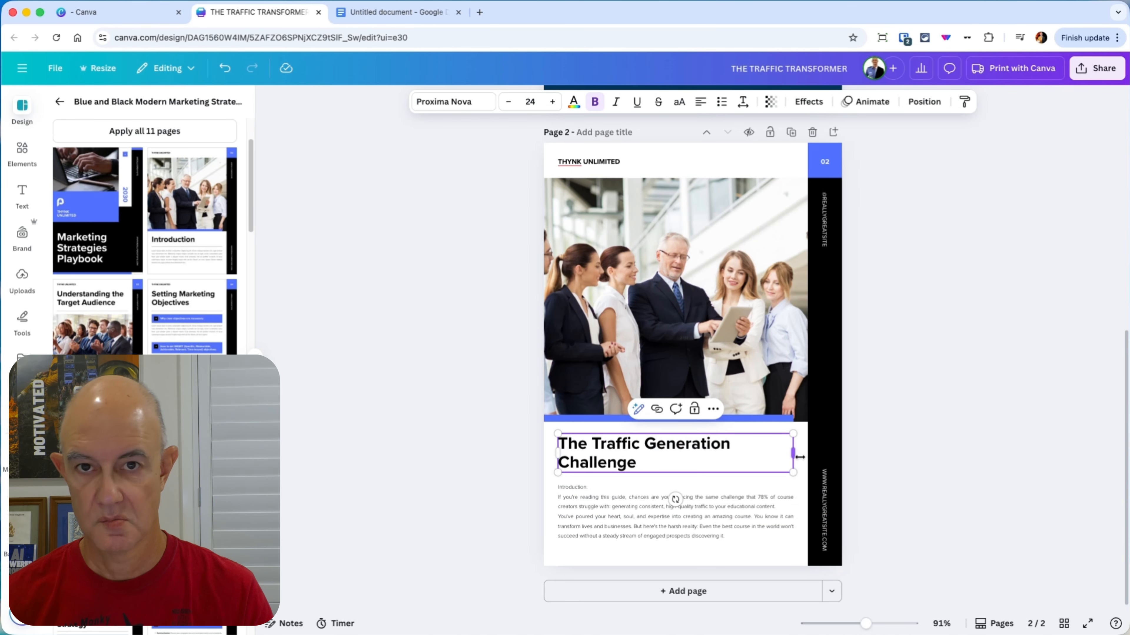
pyautogui.moveTo(795, 456); pyautogui.dragTo(834, 464)
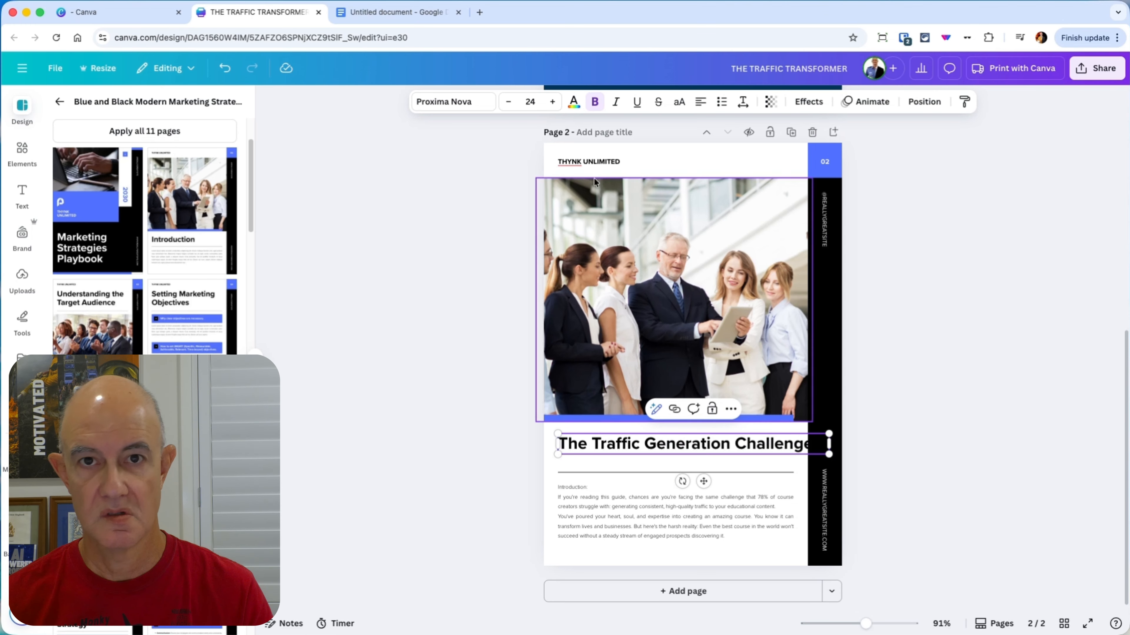
pyautogui.click(530, 101)
pyautogui.click(527, 276)
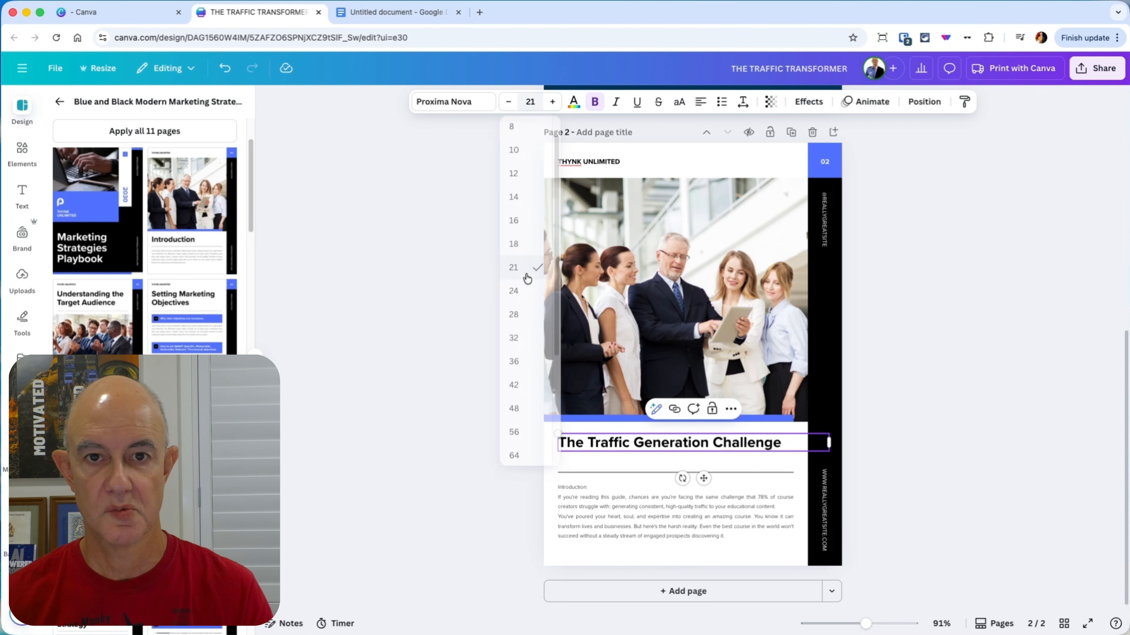
pyautogui.click(979, 495)
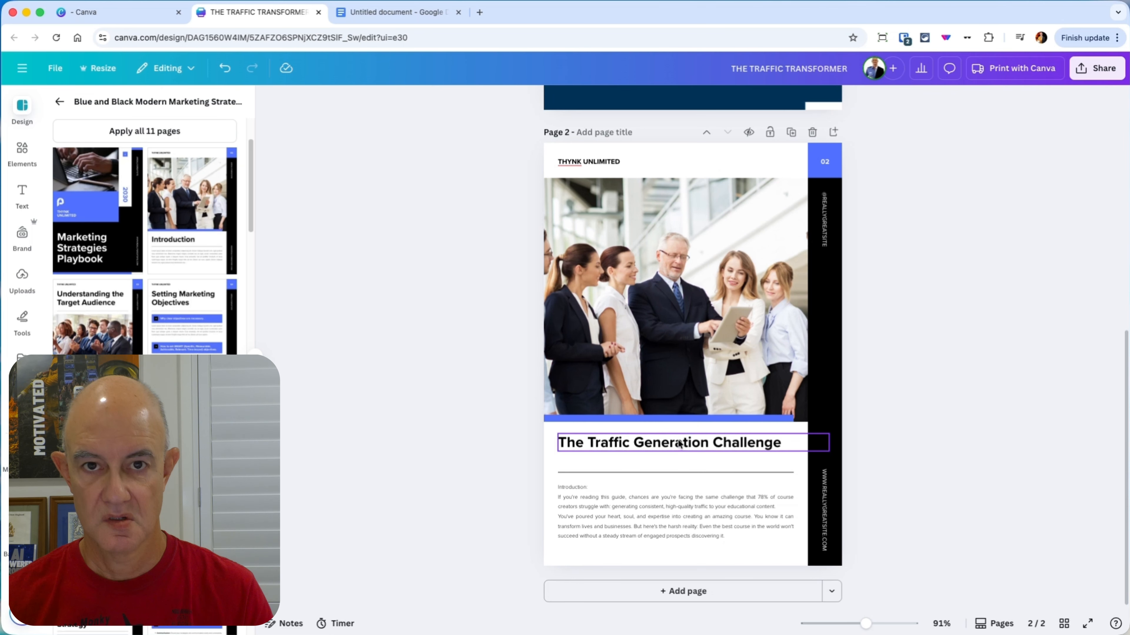
# Step: Move the page 2 heading down so it sits just above the divider line
pyautogui.moveTo(679, 442); pyautogui.dragTo(679, 456)
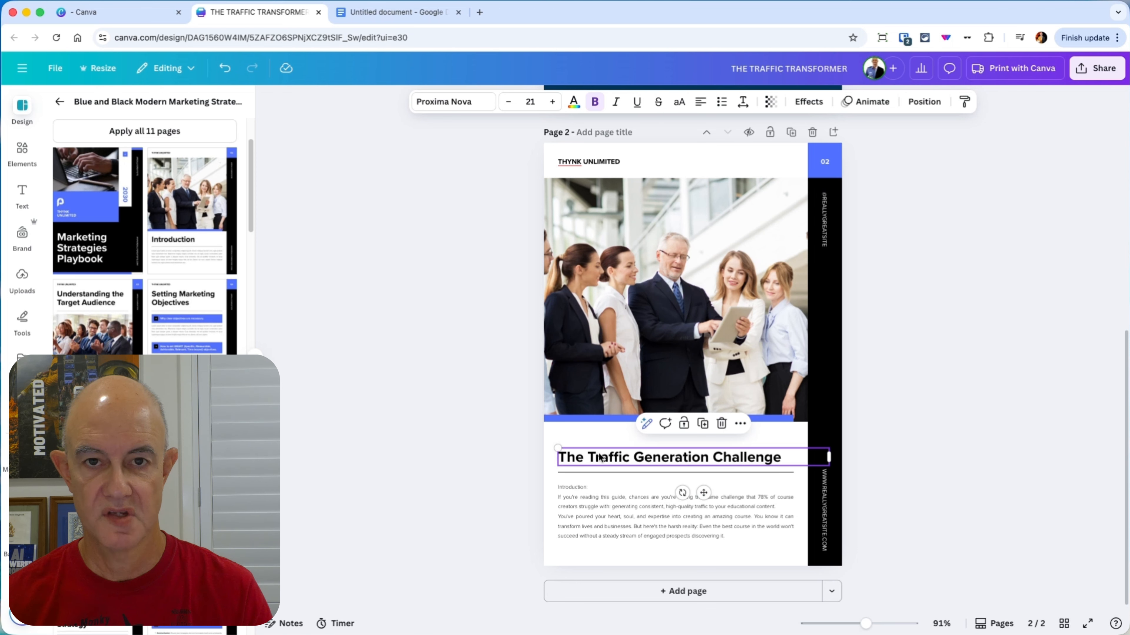
pyautogui.moveTo(600, 455)
pyautogui.mouseDown()
pyautogui.moveTo(613, 455)
pyautogui.moveTo(601, 454)
pyautogui.mouseUp()
# Step: Change all of the introduction body text below the divider line on page 2 from justified to left-aligned
pyautogui.click(706, 526)
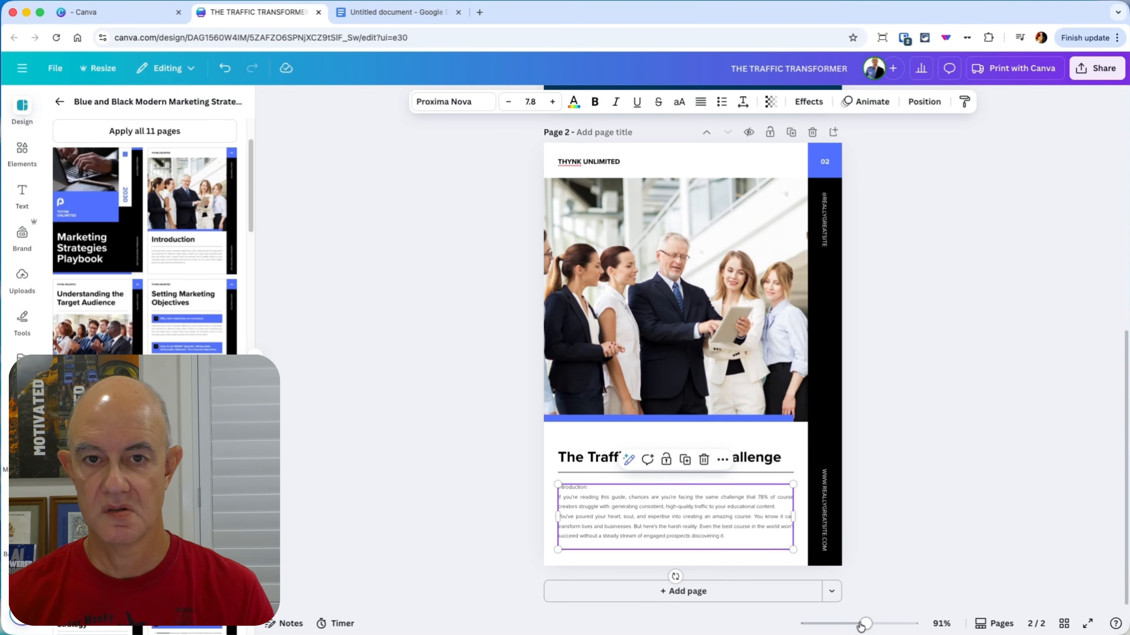
pyautogui.moveTo(865, 624); pyautogui.dragTo(879, 624)
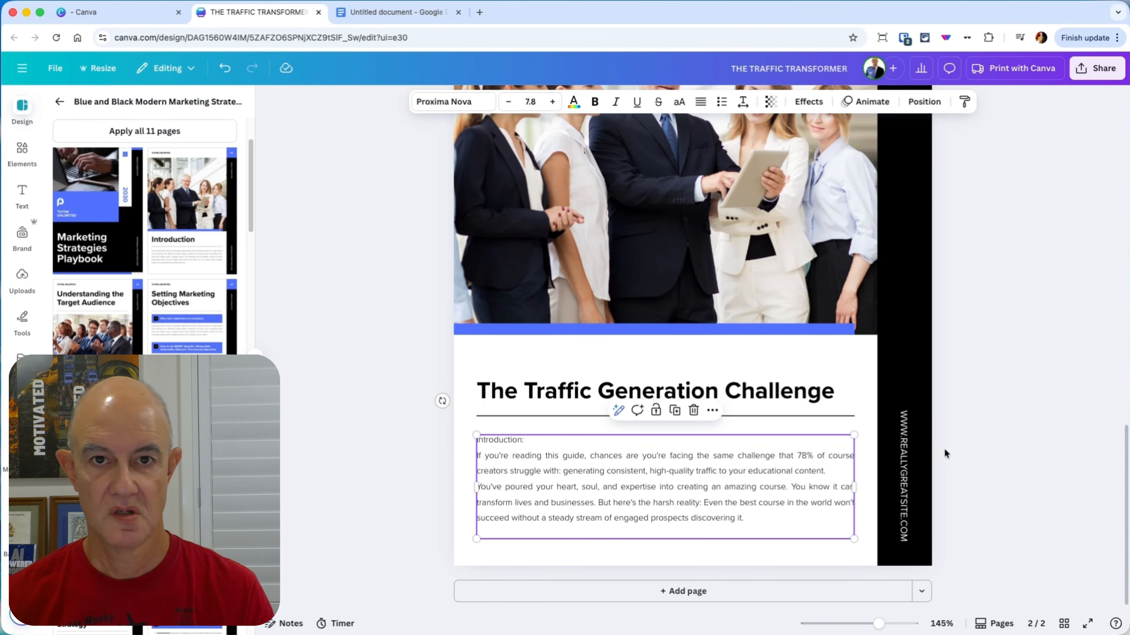
pyautogui.click(288, 434)
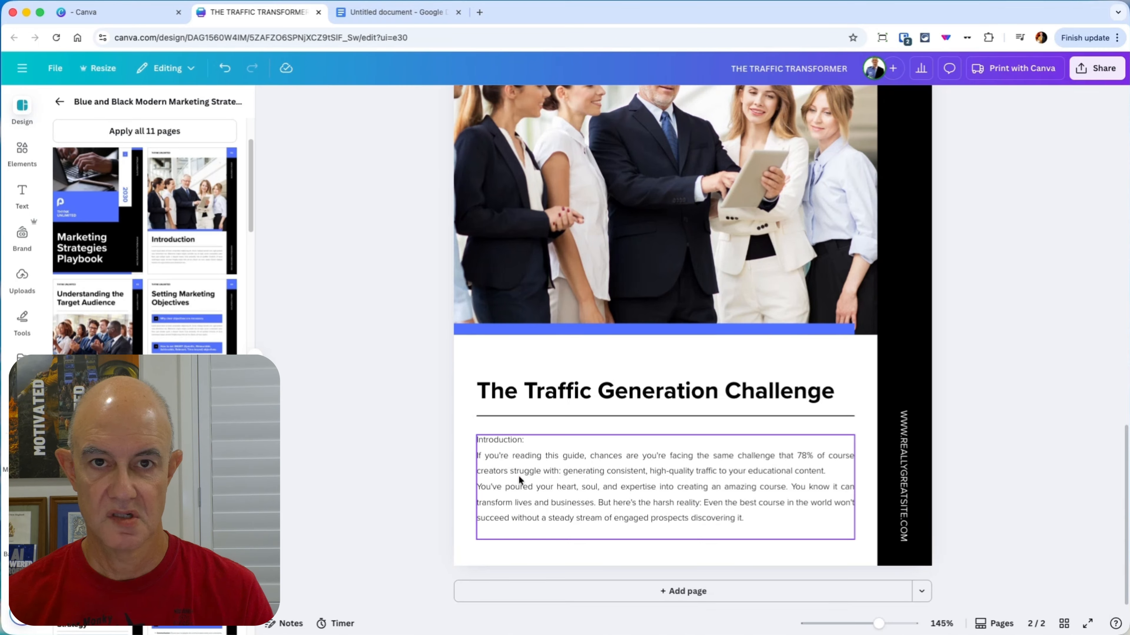
pyautogui.click(622, 479)
pyautogui.doubleClick(688, 502)
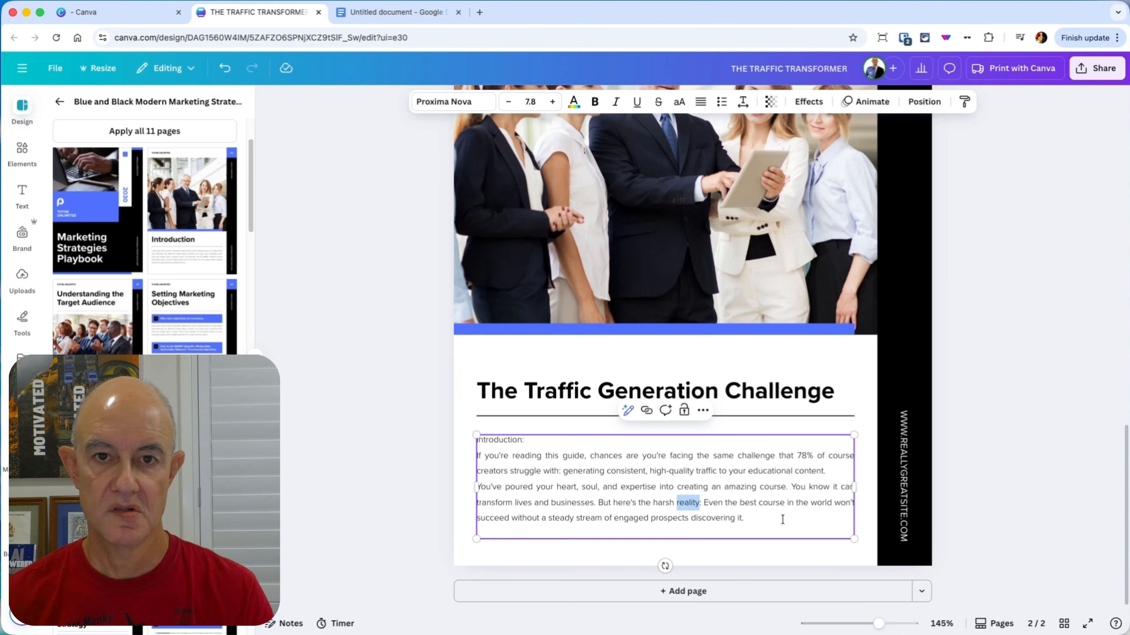
pyautogui.moveTo(741, 530); pyautogui.dragTo(478, 444)
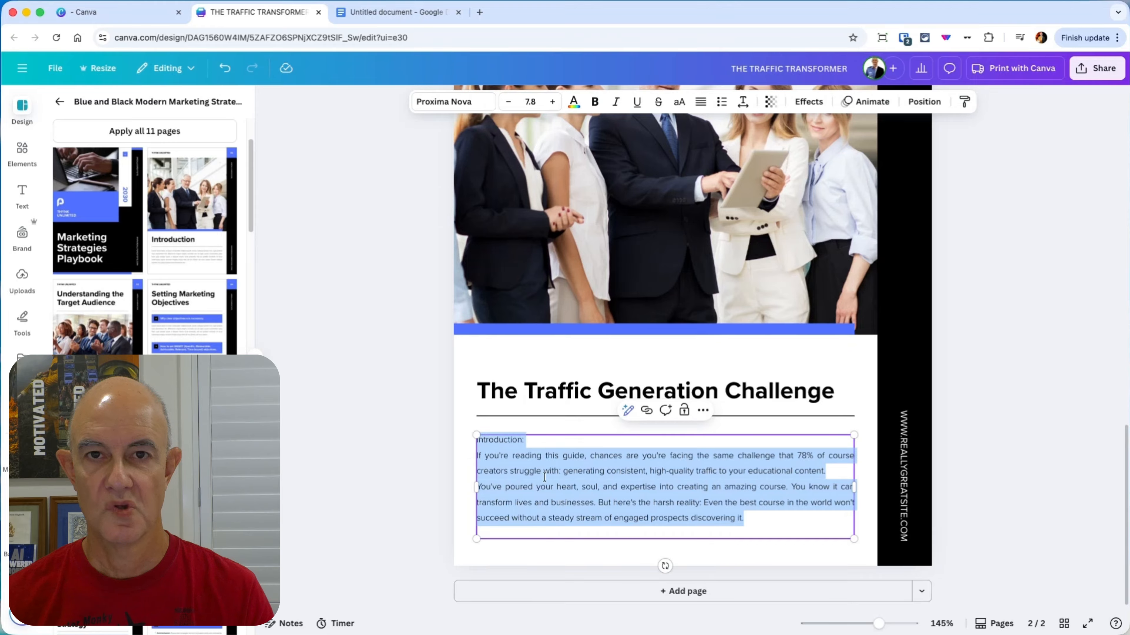
pyautogui.click(700, 103)
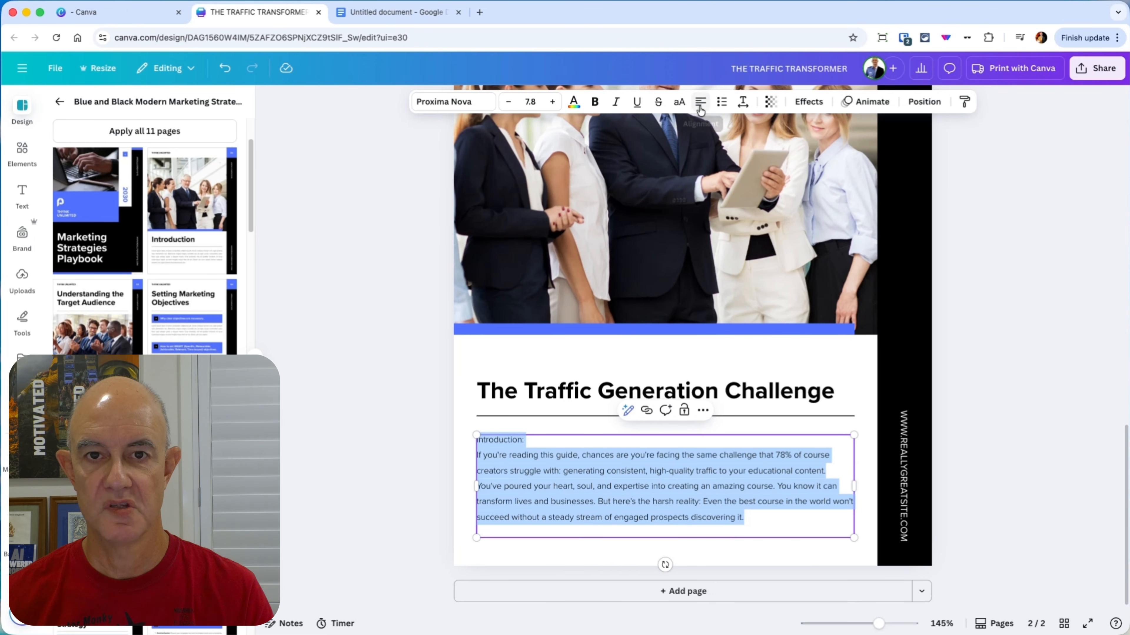
pyautogui.click(1033, 489)
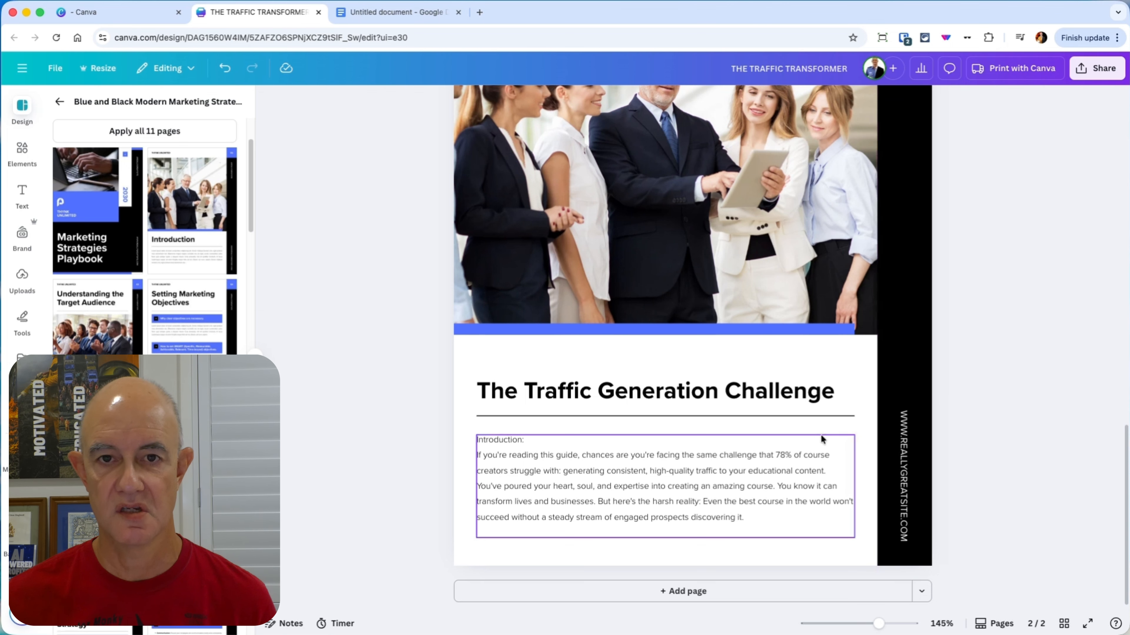
# Step: Cycle the page 2 body text through the other alignment options and back to left alignment
pyautogui.click(776, 463)
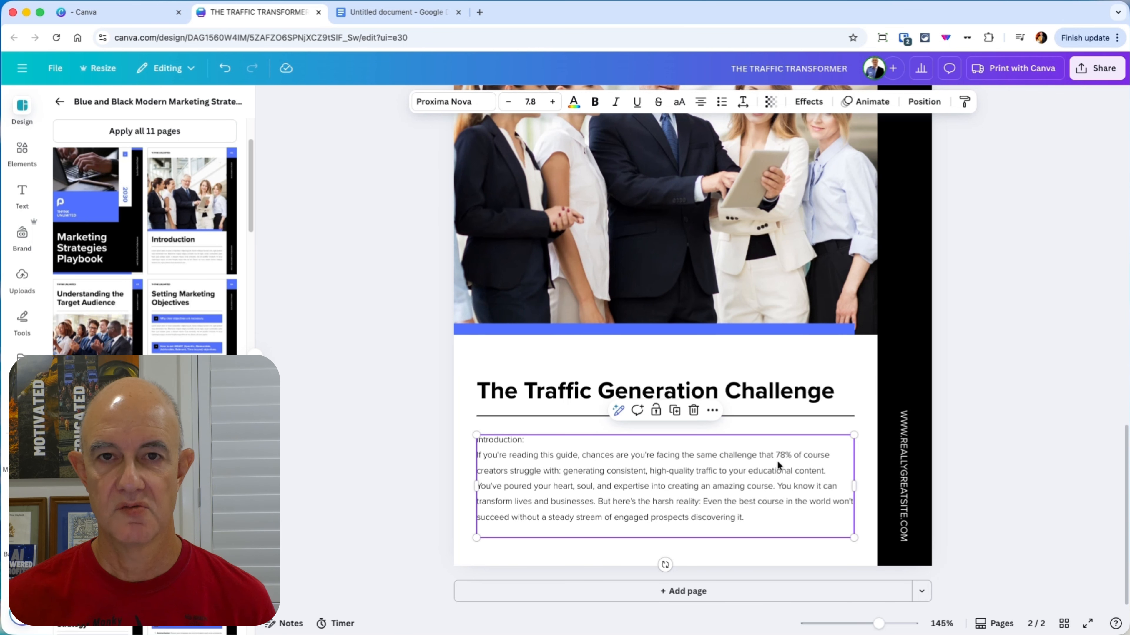
pyautogui.click(699, 103)
pyautogui.click(699, 104)
pyautogui.click(700, 103)
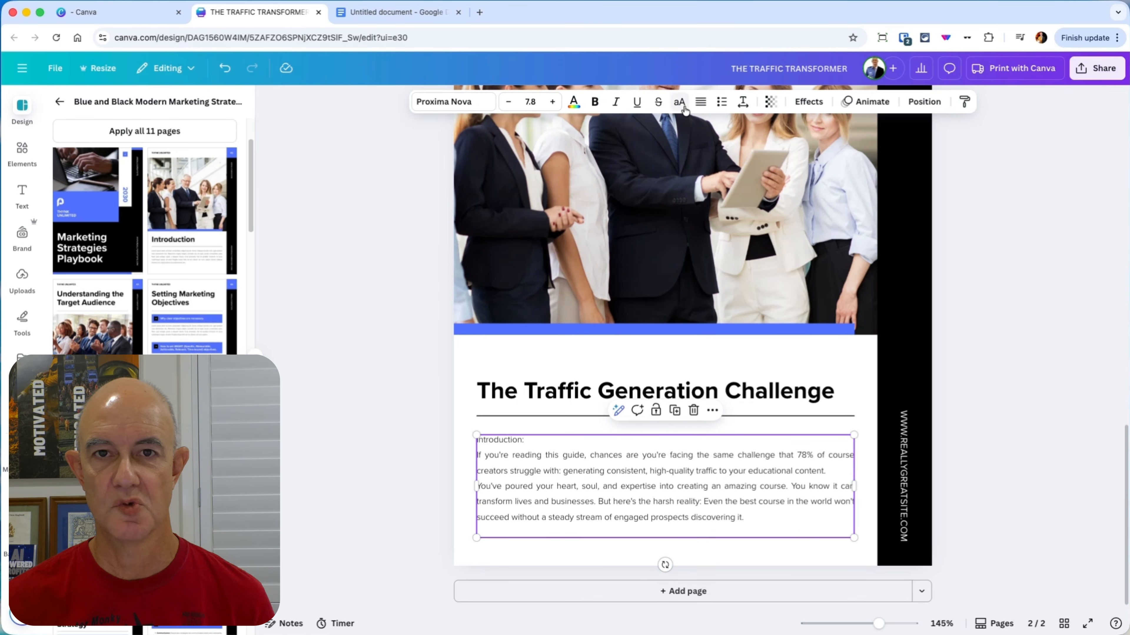
pyautogui.click(699, 102)
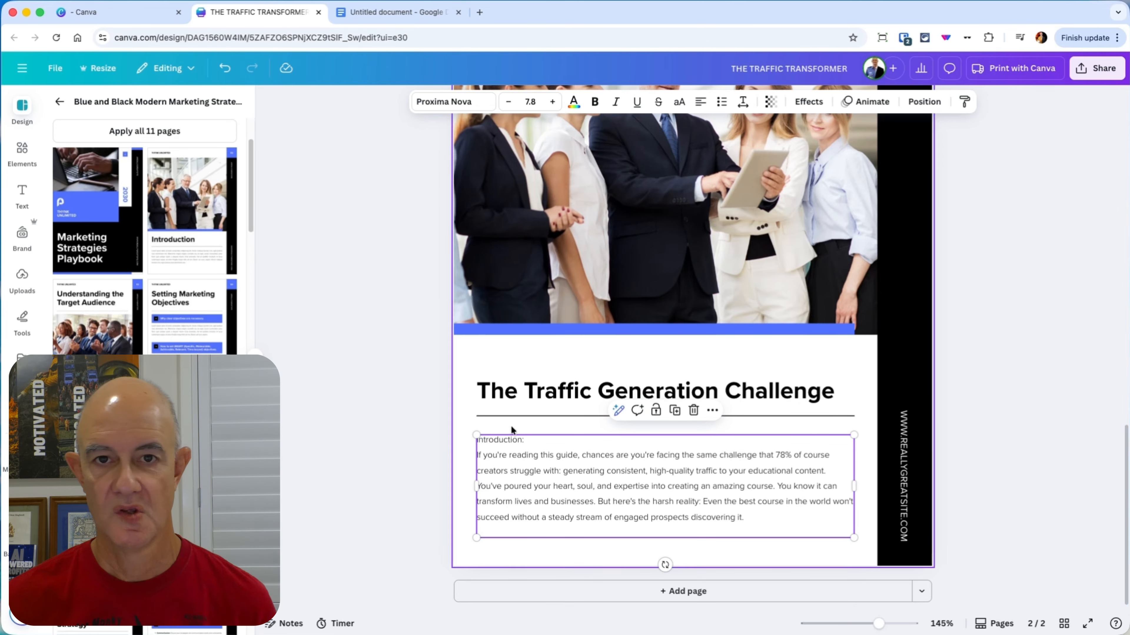
# Step: Make the "Introduction" line of the page 2 body text bold and remove its trailing colon
pyautogui.tripleClick(508, 441)
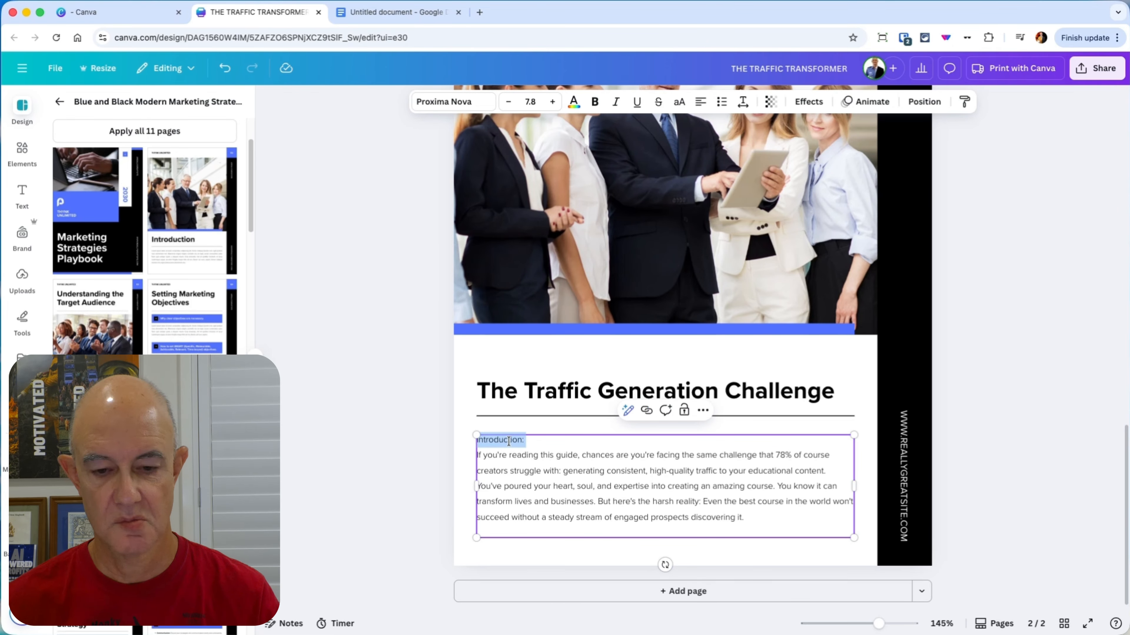
pyautogui.press('super+b')
pyautogui.click(532, 441)
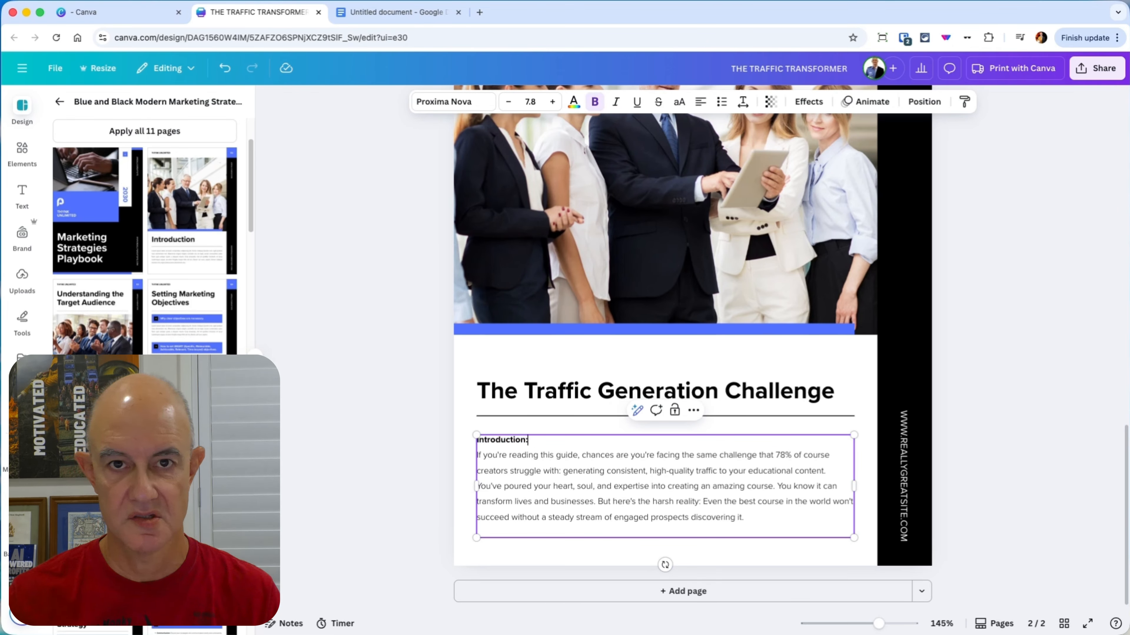
pyautogui.click(1038, 441)
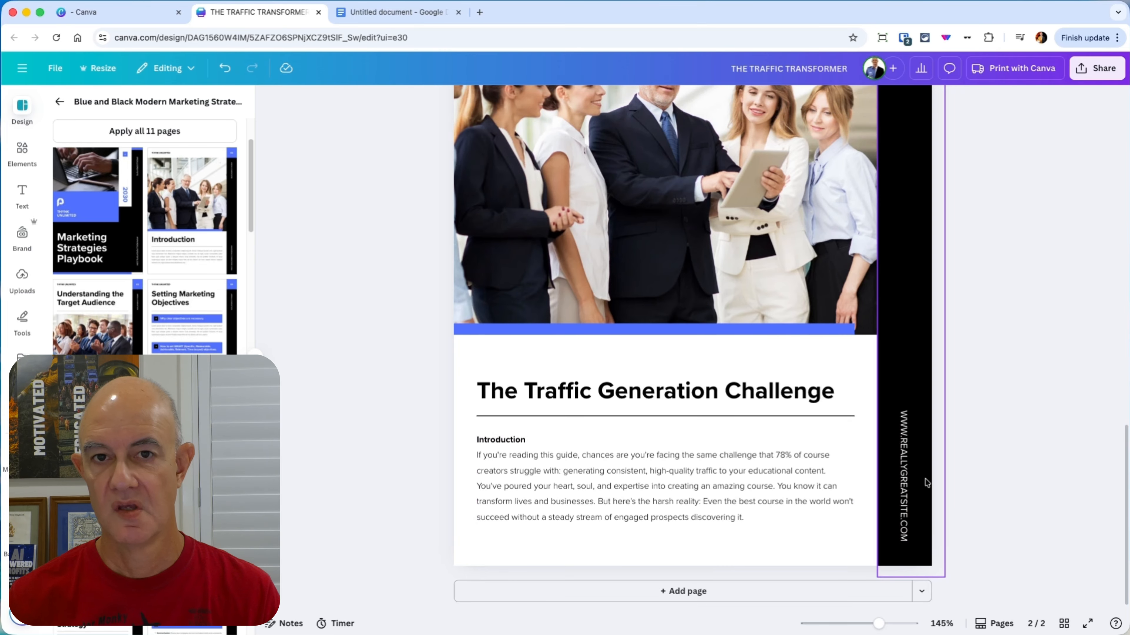
pyautogui.doubleClick(906, 485)
pyautogui.doubleClick(906, 485)
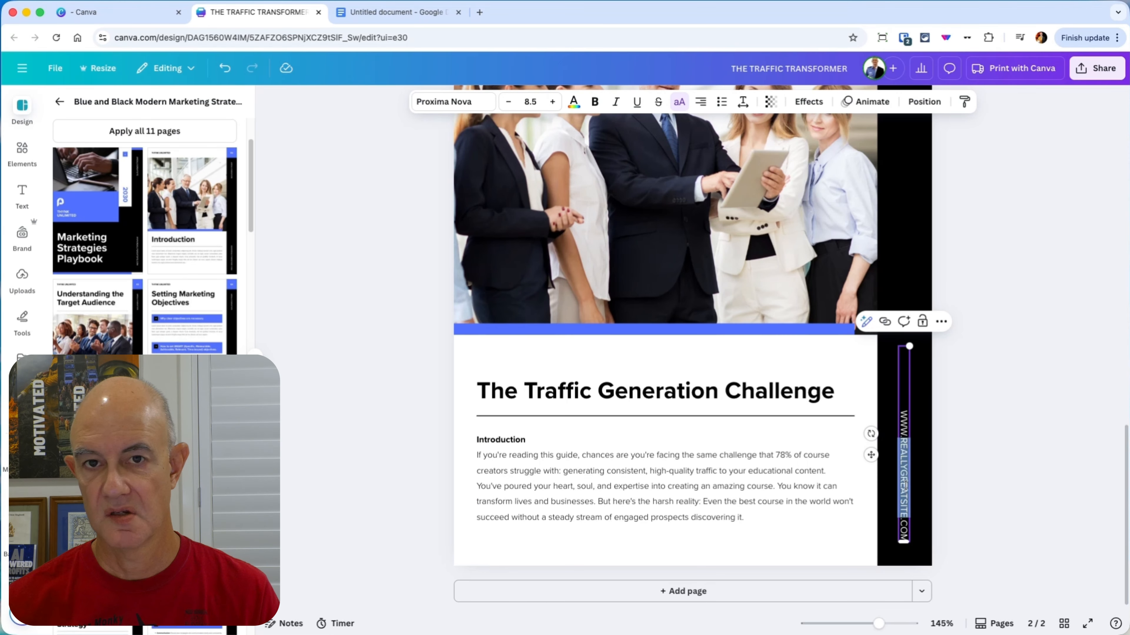
pyautogui.write('MRWEBMARKE')
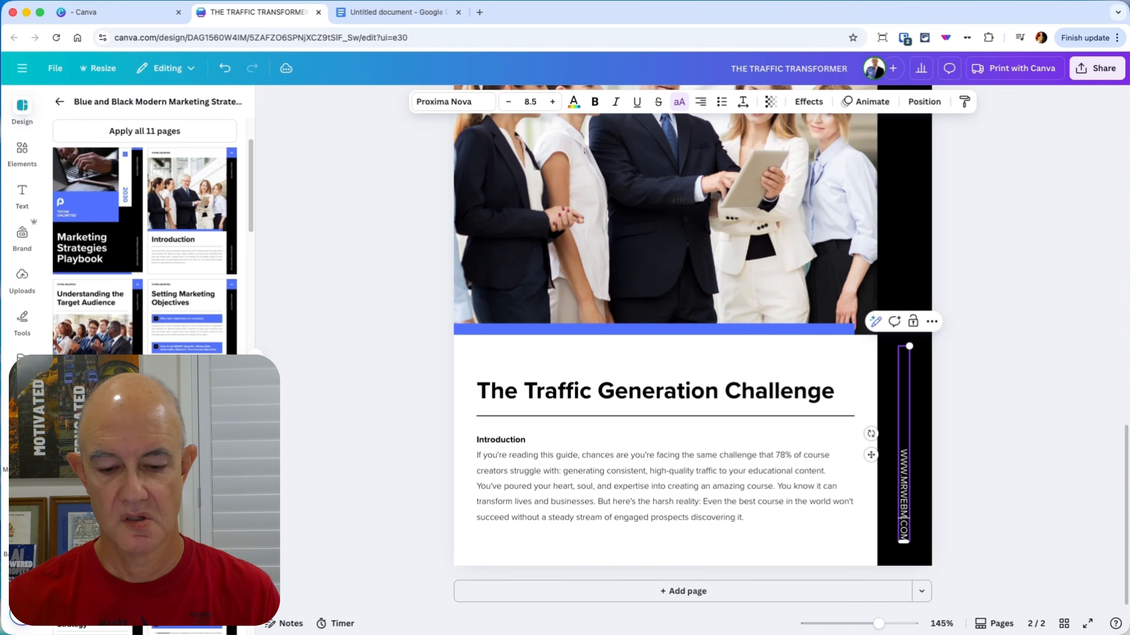
pyautogui.write('TING')
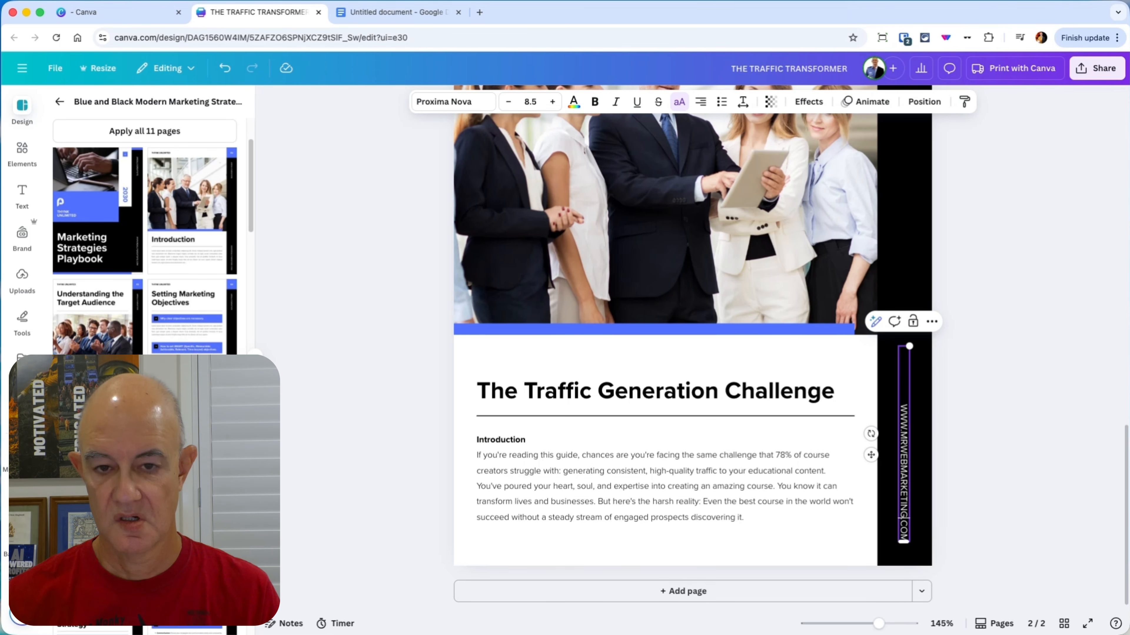
pyautogui.click(1071, 473)
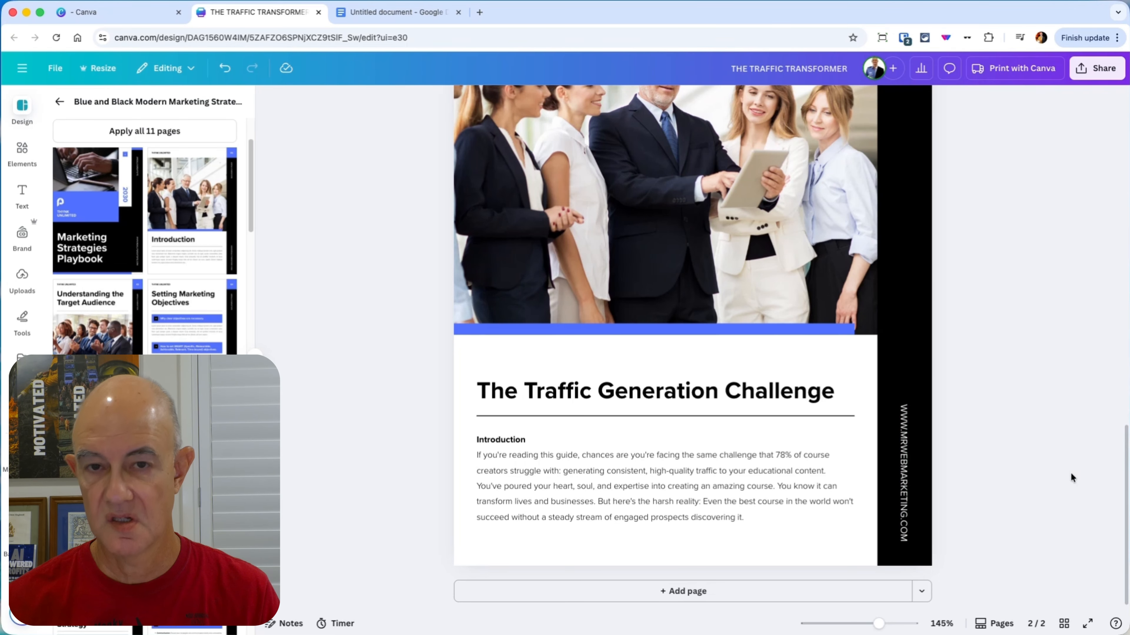
pyautogui.scroll(5, 971, 342)
pyautogui.scroll(3, 971, 342)
pyautogui.click(903, 376)
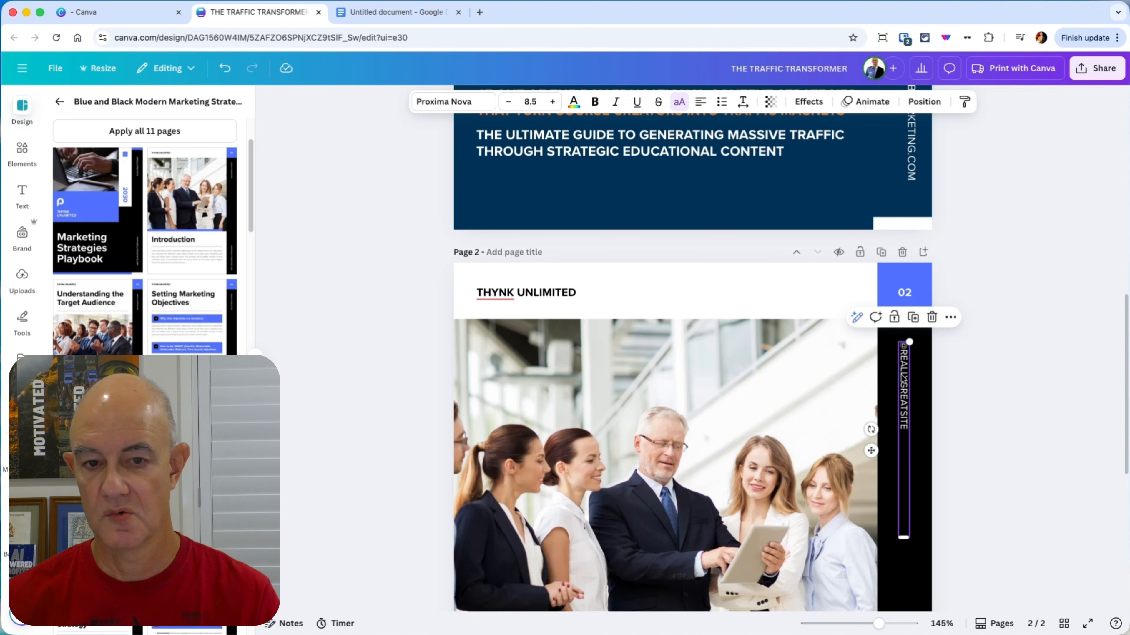
pyautogui.press('Delete')
pyautogui.click(907, 293)
pyautogui.click(908, 291)
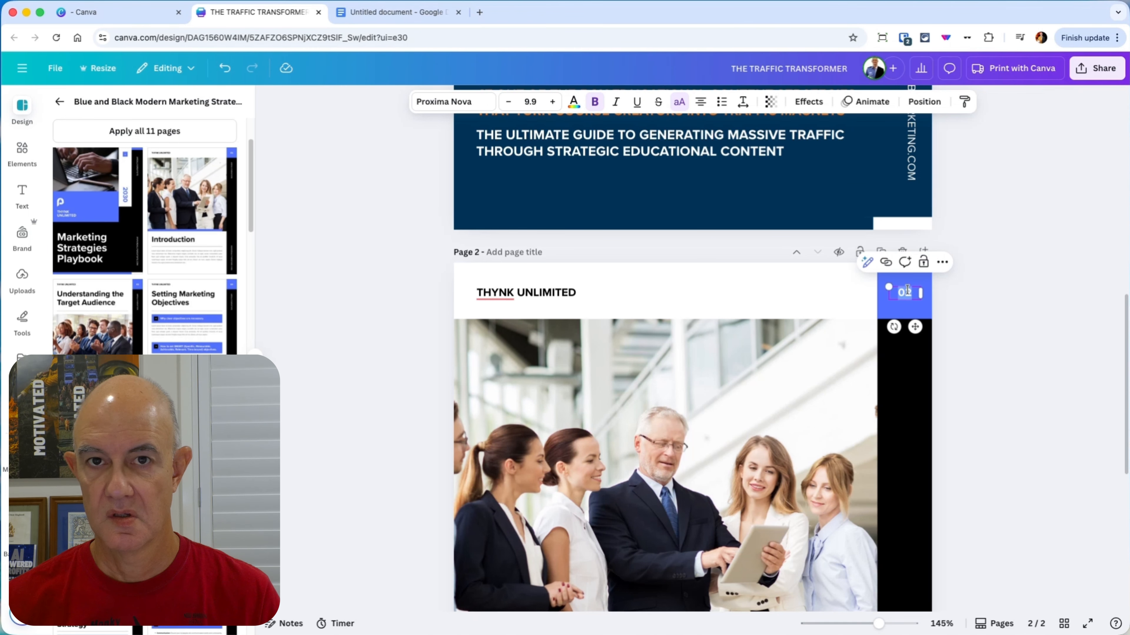
pyautogui.click(1005, 314)
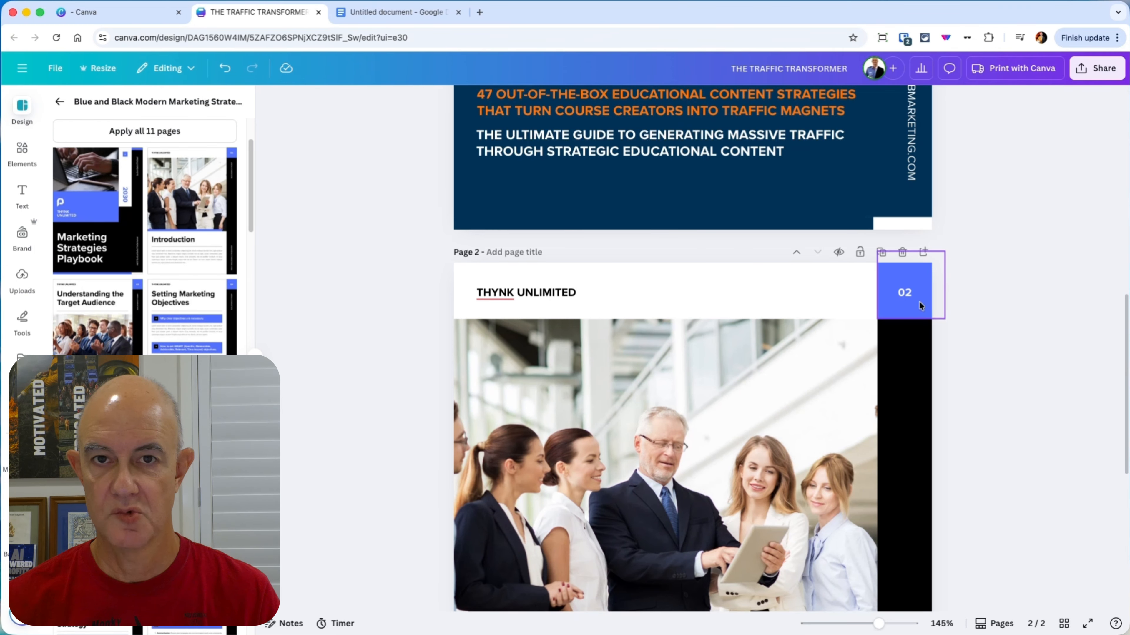
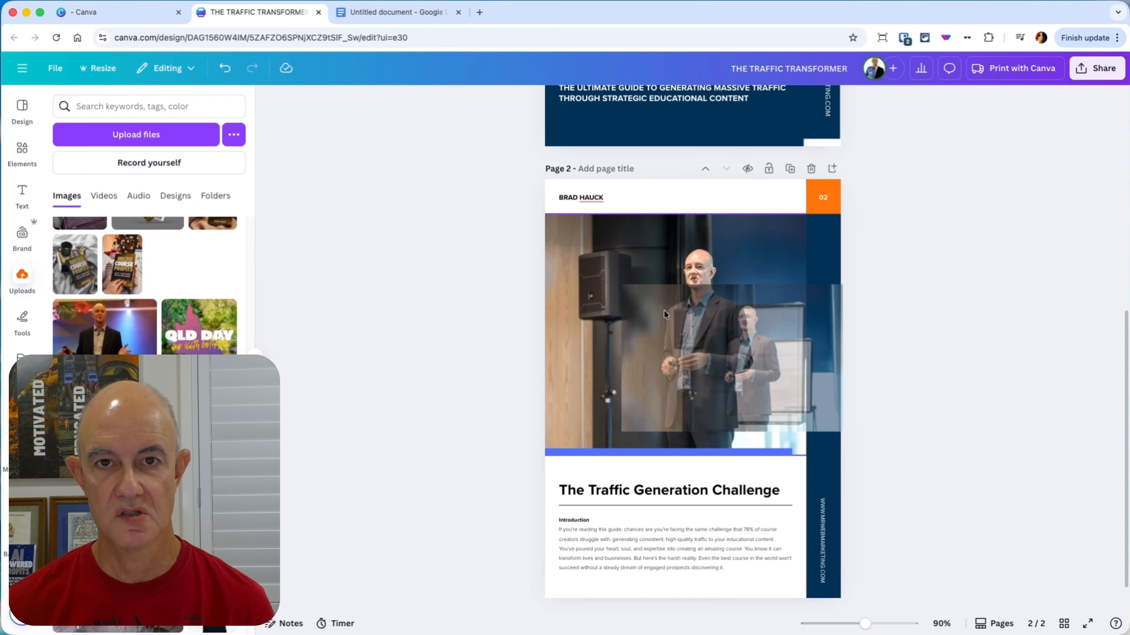
# Step: Show the booklet template's page layouts and add a blank page 3 after page 2
pyautogui.click(22, 109)
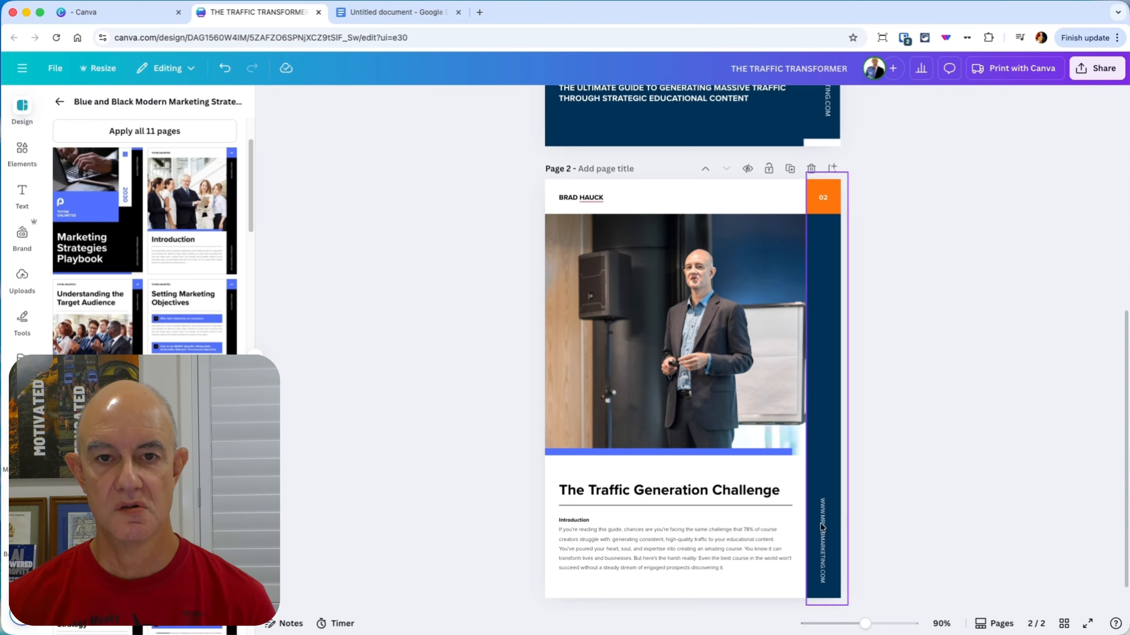
pyautogui.scroll(-1, 762, 517)
pyautogui.click(705, 595)
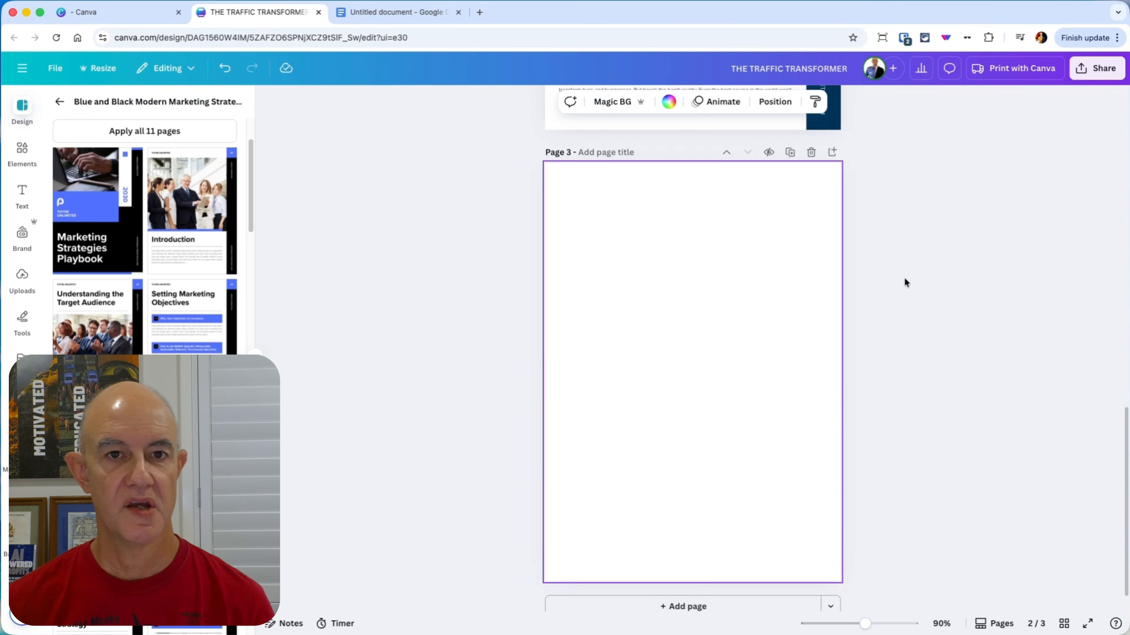
# Step: In the Google Docs guide, remove the blank line below "Most course creators are stuck in the same tired playbook:" and bullet the five items under it
pyautogui.click(376, 18)
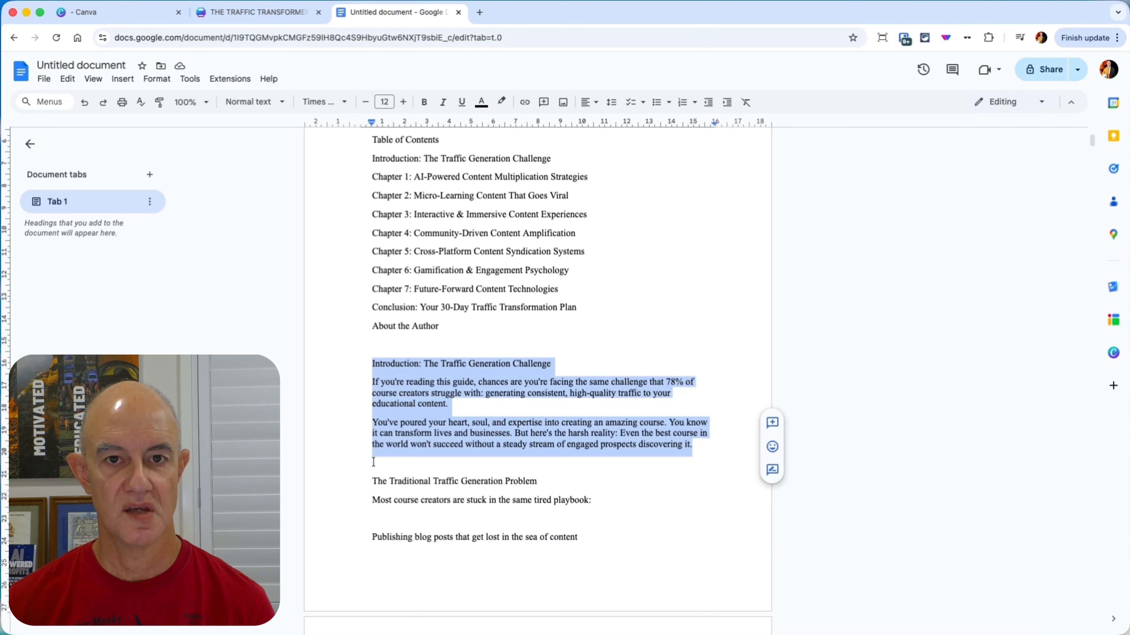
pyautogui.scroll(-2, 380, 418)
pyautogui.click(385, 442)
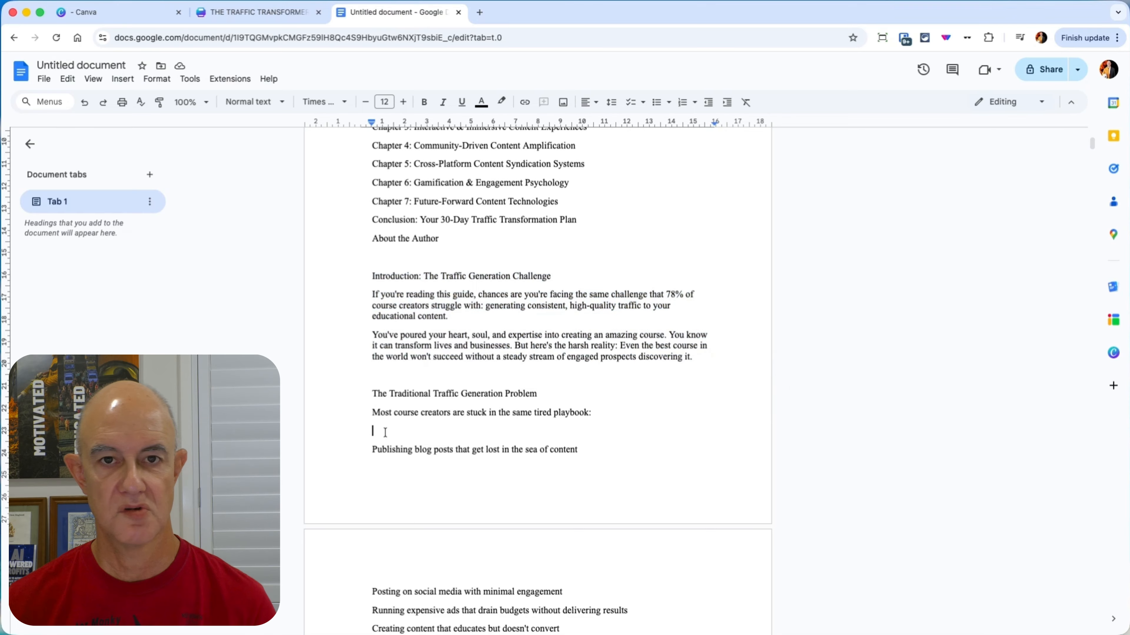
pyautogui.press('BackSpace')
pyautogui.scroll(-4, 441, 256)
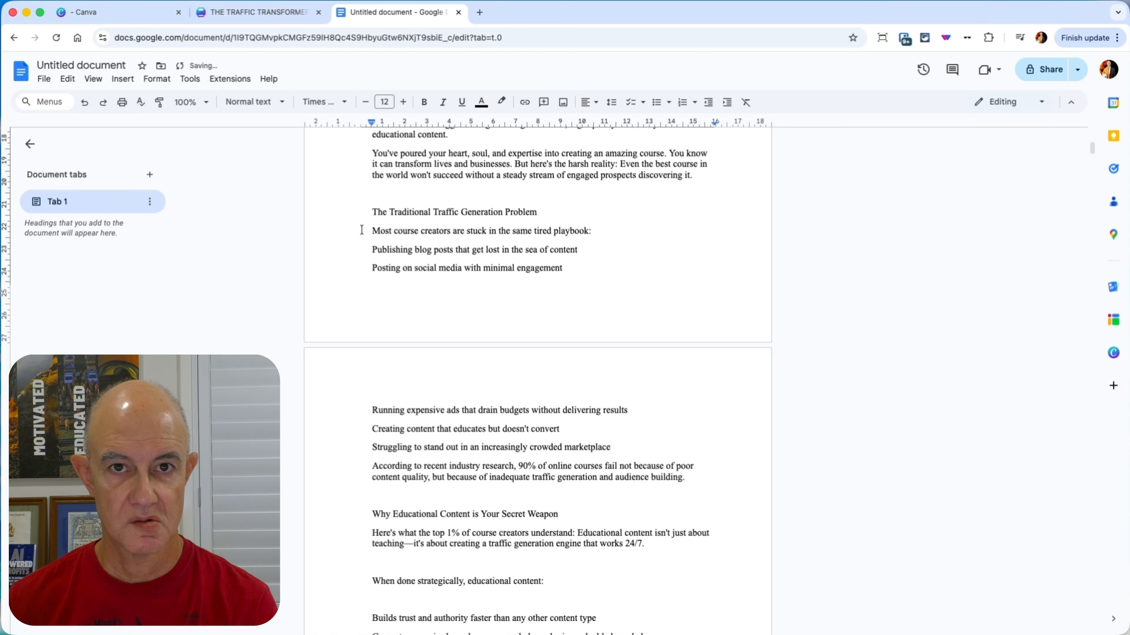
pyautogui.moveTo(372, 250); pyautogui.dragTo(689, 446)
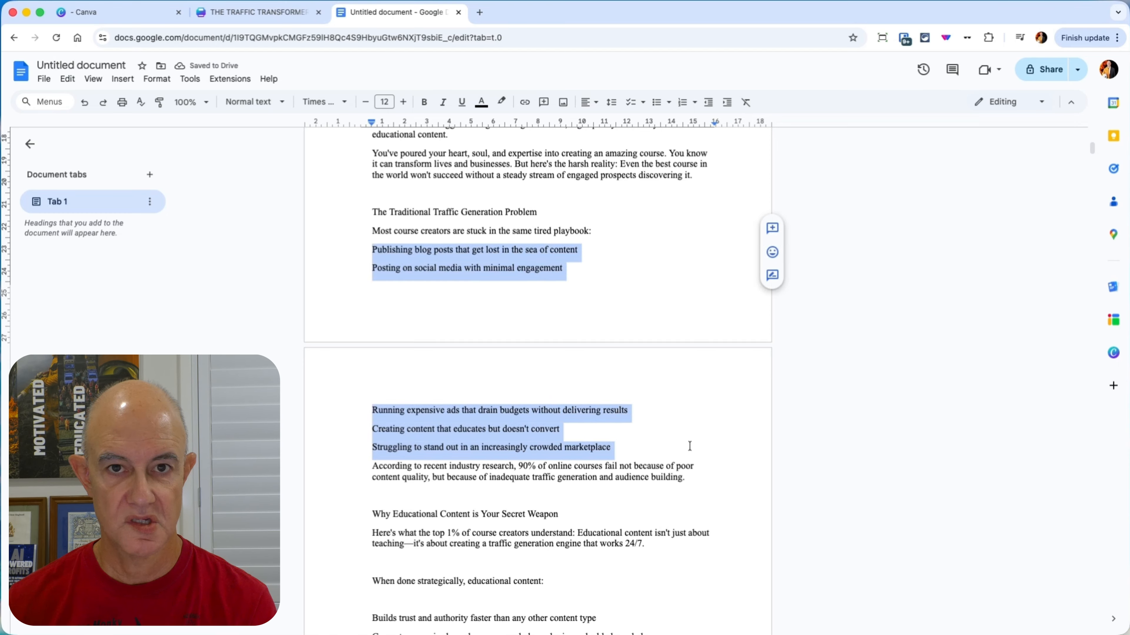
pyautogui.click(657, 102)
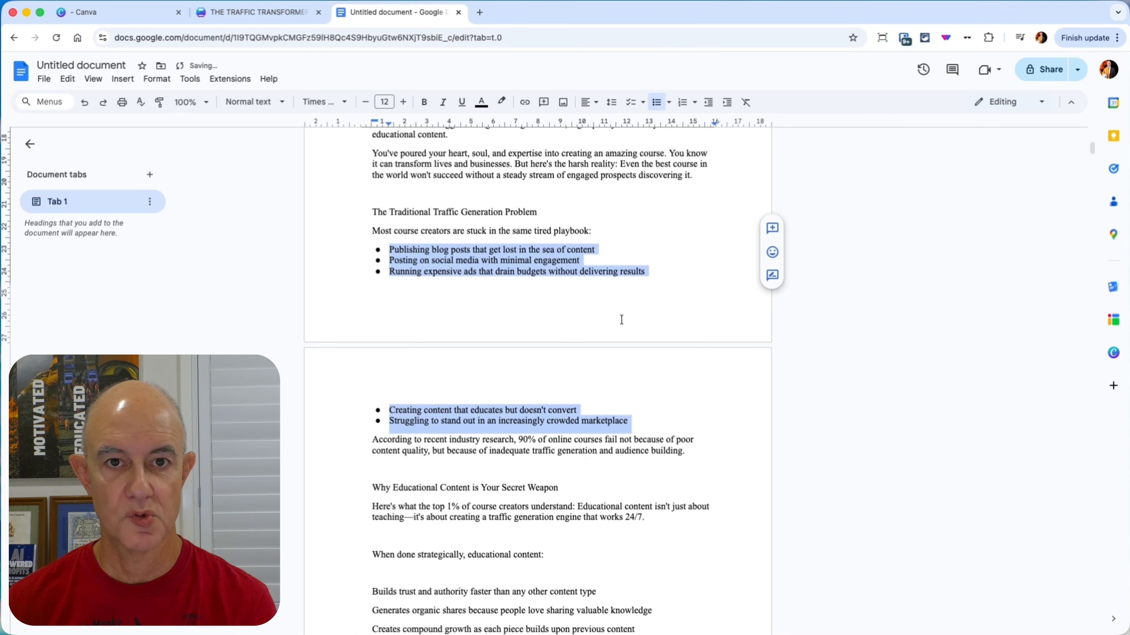
# Step: Delete the blank line below "When done strategically, educational content:" and leave one blank line above it
pyautogui.click(386, 451)
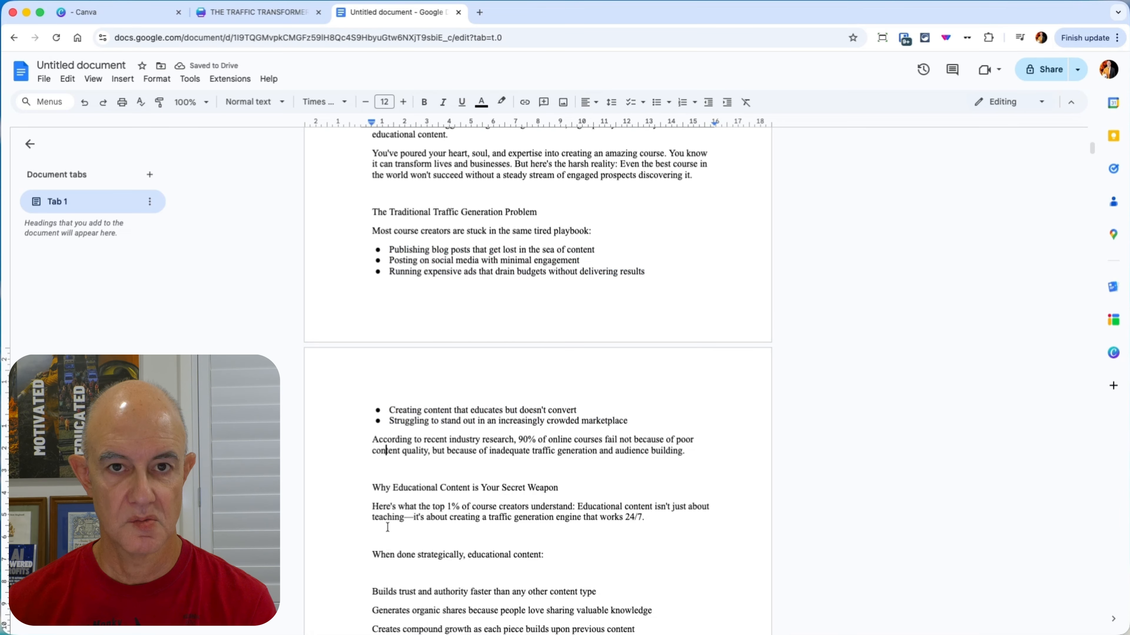
pyautogui.press('BackSpace')
pyautogui.press('BackSpace')
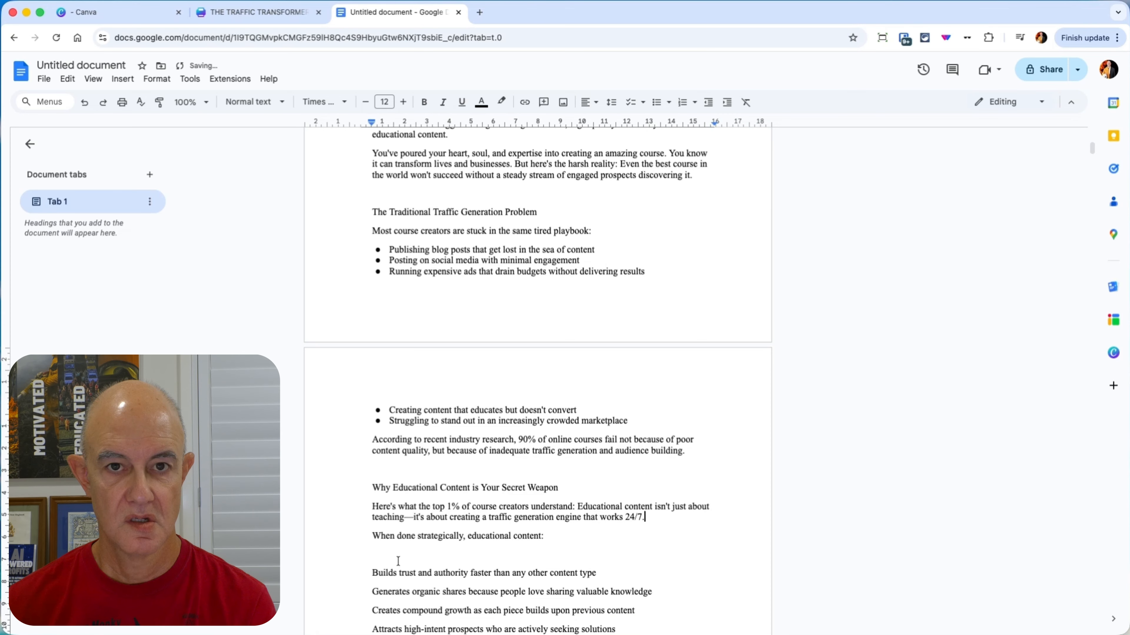
pyautogui.click(396, 558)
pyautogui.press('BackSpace')
pyautogui.press('BackSpace')
pyautogui.scroll(-5, 482, 516)
pyautogui.click(374, 326)
pyautogui.press('Return')
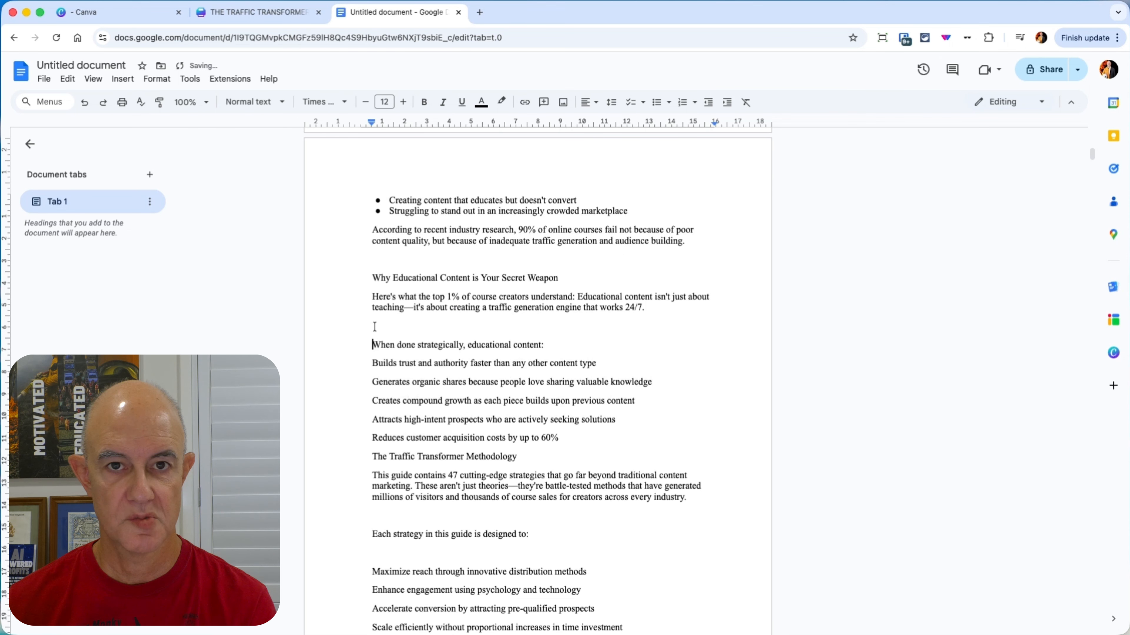
# Step: Insert a blank line above "The Traffic Transformer Methodology" and bullet the five items from "Builds trust and authority" to "Reduces customer acquisition costs"
pyautogui.click(560, 440)
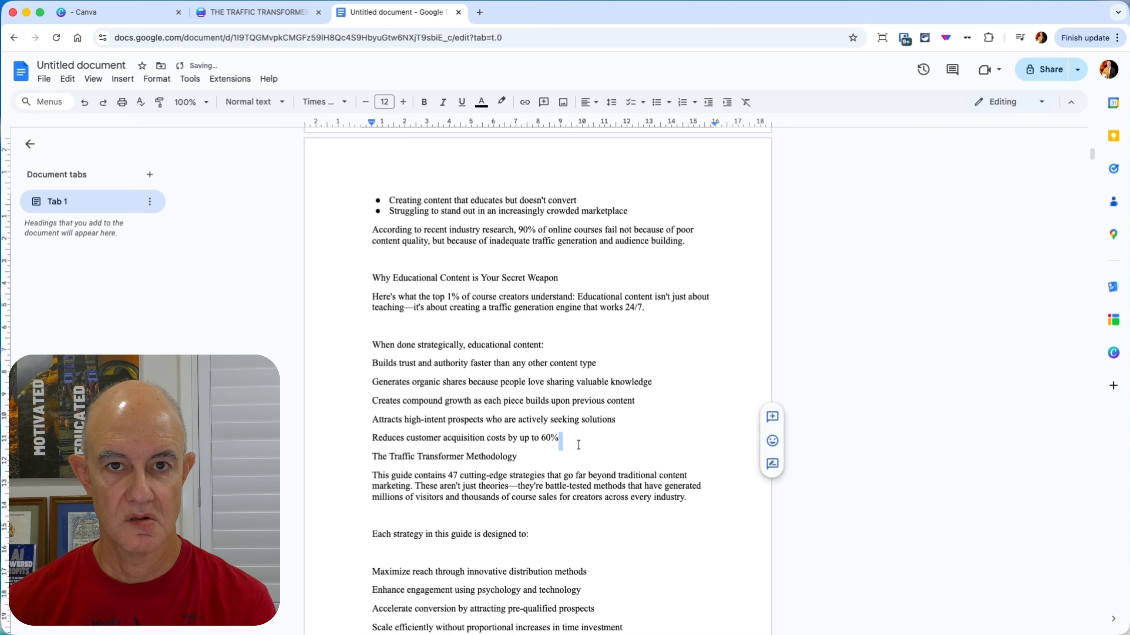
pyautogui.press('Return')
pyautogui.moveTo(560, 440); pyautogui.dragTo(369, 373)
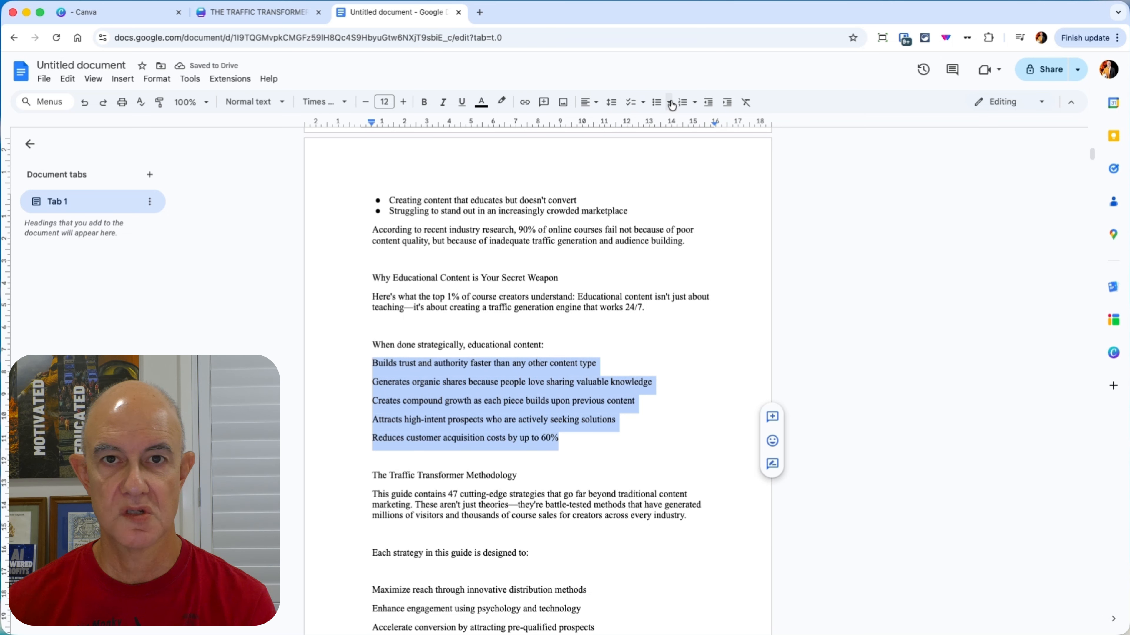
pyautogui.click(656, 101)
pyautogui.click(600, 422)
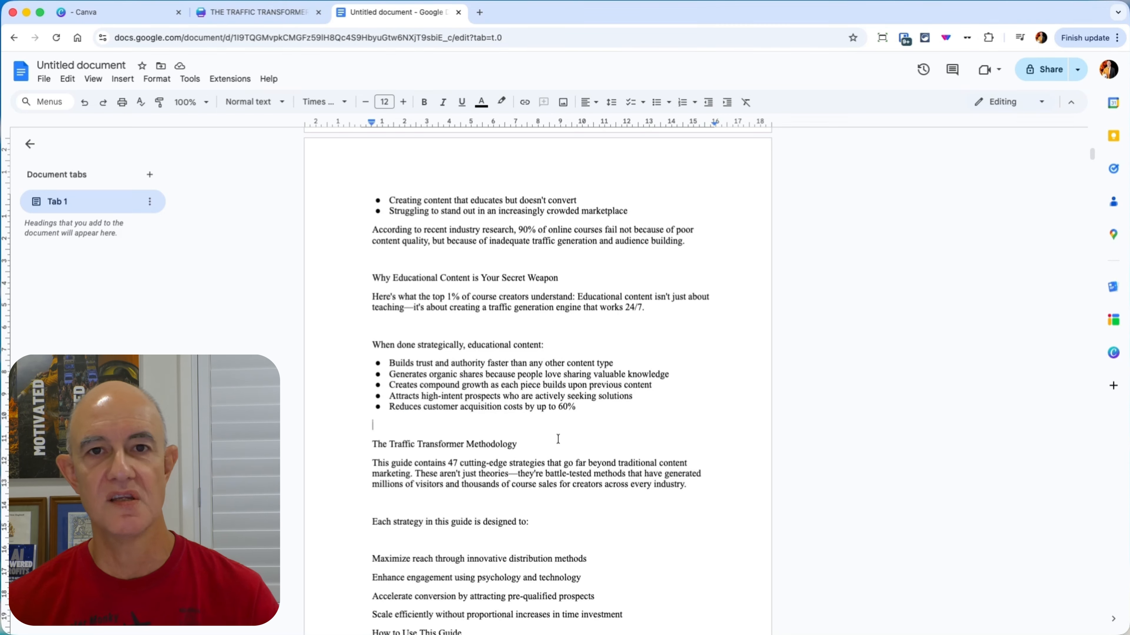
# Step: Select the text from "The Traditional Traffic Generation Problem" through the bullet "Reduces customer acquisition costs by up to 60%"
pyautogui.scroll(8, 546, 444)
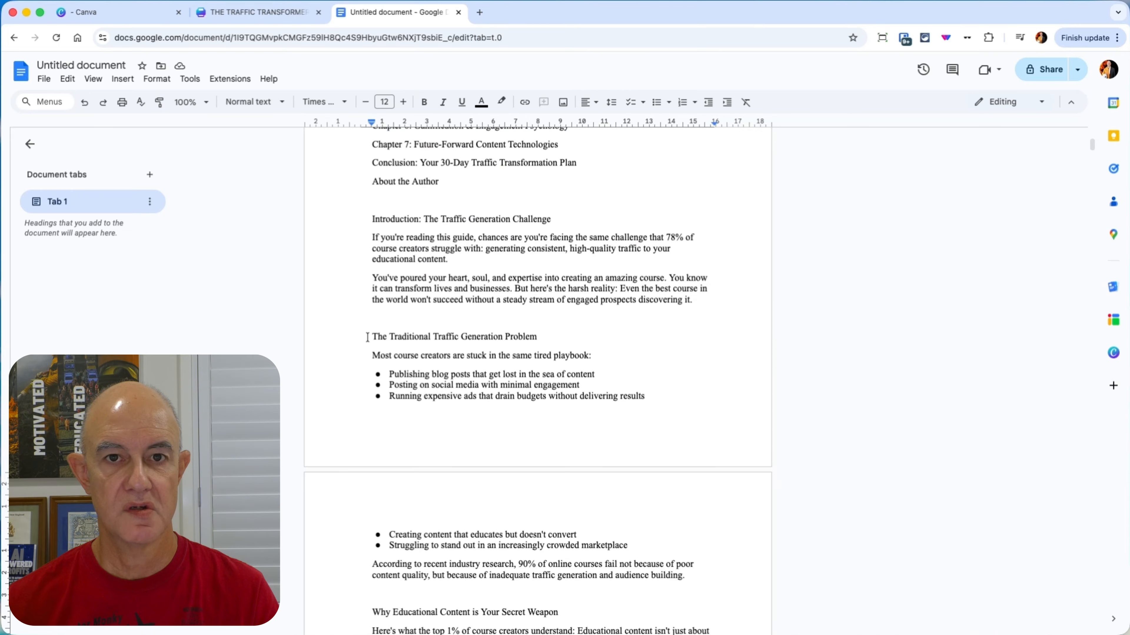
pyautogui.moveTo(371, 336); pyautogui.dragTo(582, 374)
pyautogui.scroll(-3, 584, 376)
pyautogui.scroll(-7, 585, 379)
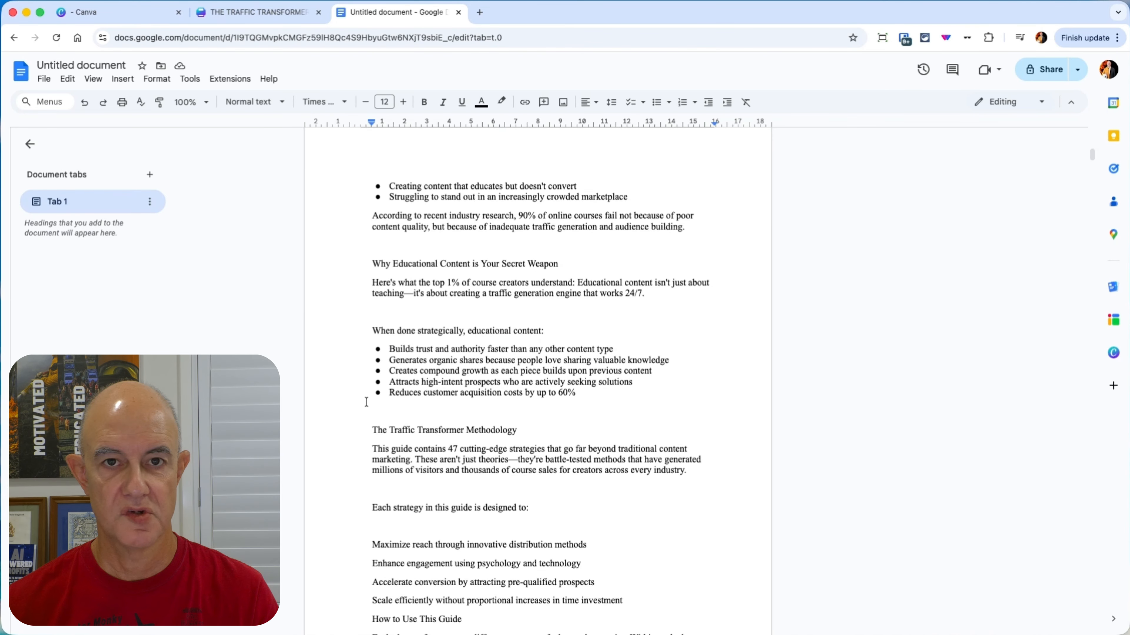
pyautogui.keyDown('shift'); pyautogui.click(378, 410); pyautogui.keyUp('shift')
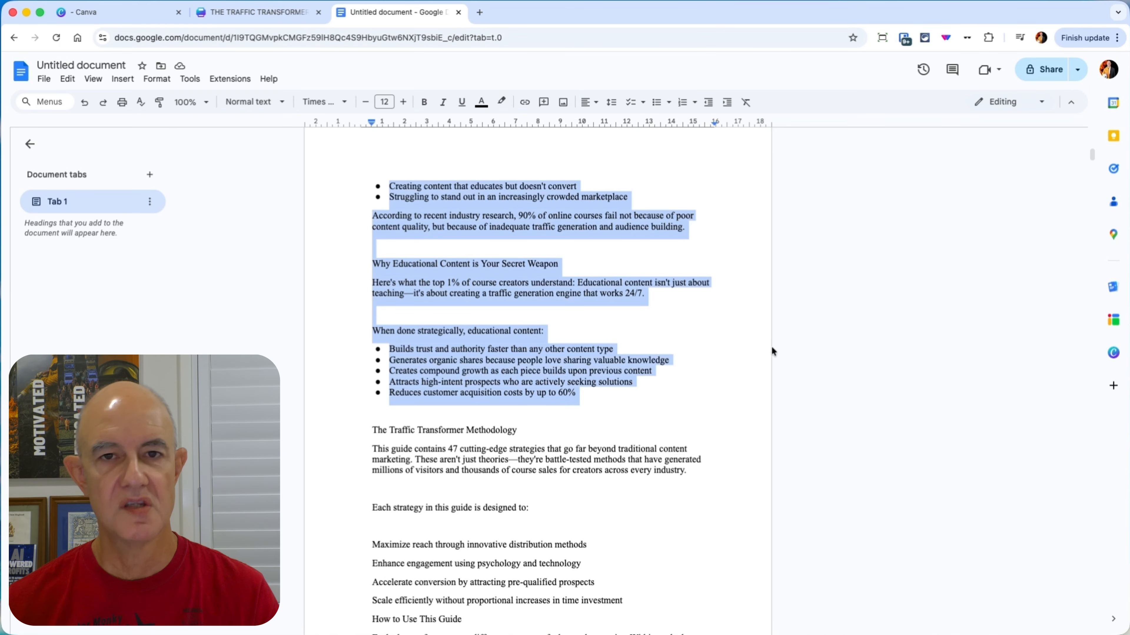
# Step: Switch back to the Canva booklet and apply the "Setting Marketing Objectives" template layout to the blank page 3
pyautogui.click(256, 12)
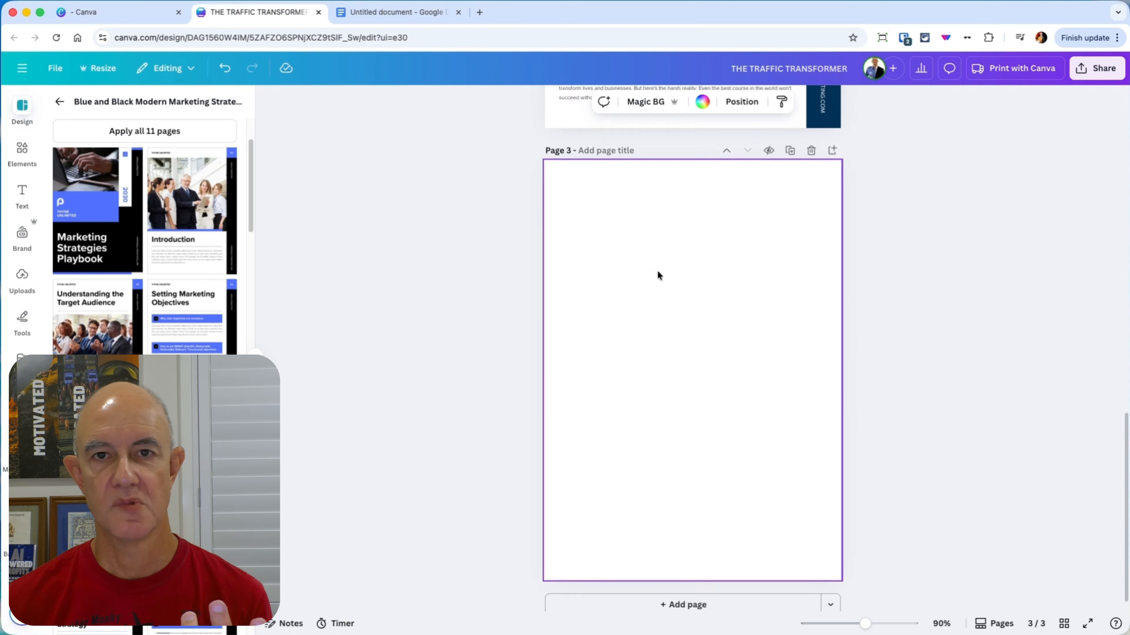
pyautogui.scroll(6, 657, 270)
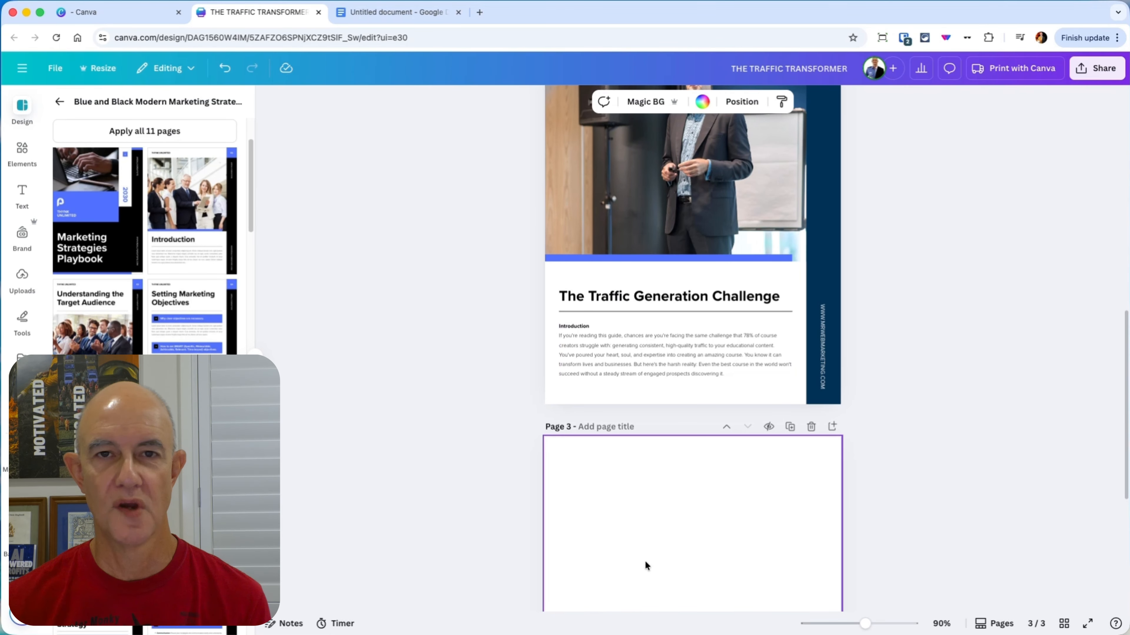
pyautogui.scroll(-4, 813, 440)
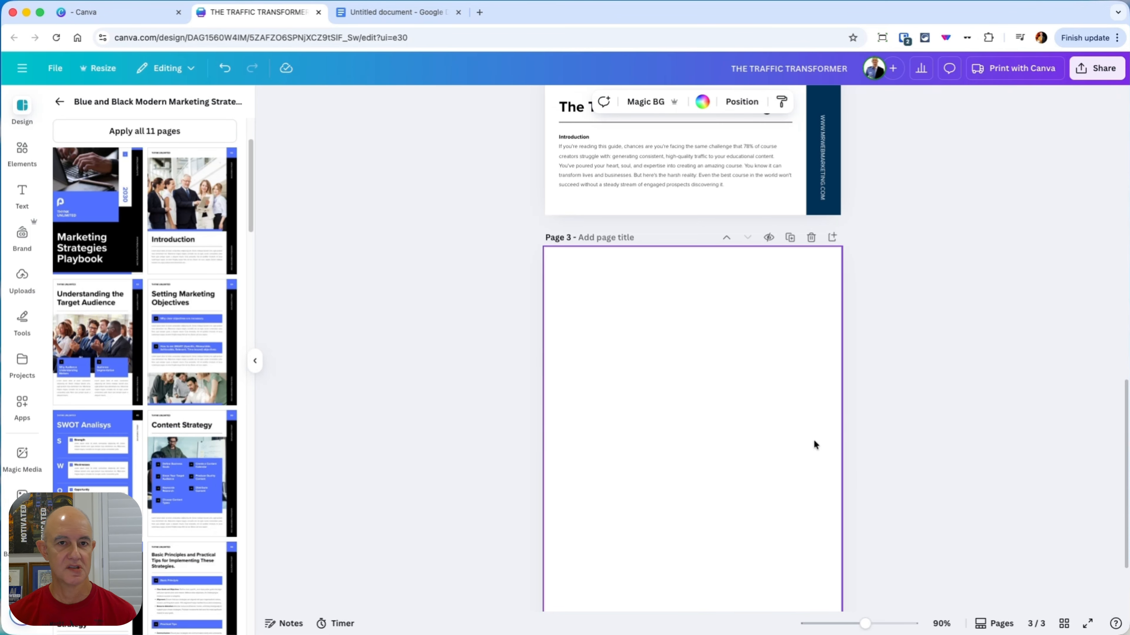
pyautogui.scroll(-1, 814, 443)
pyautogui.scroll(-5, 199, 385)
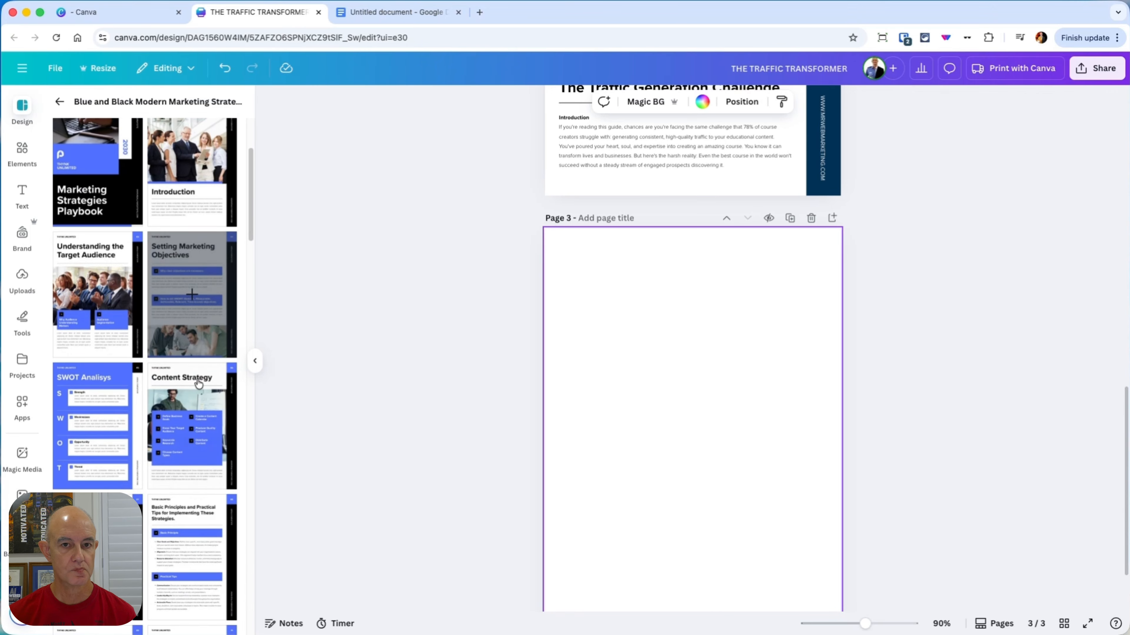
pyautogui.scroll(-3, 197, 385)
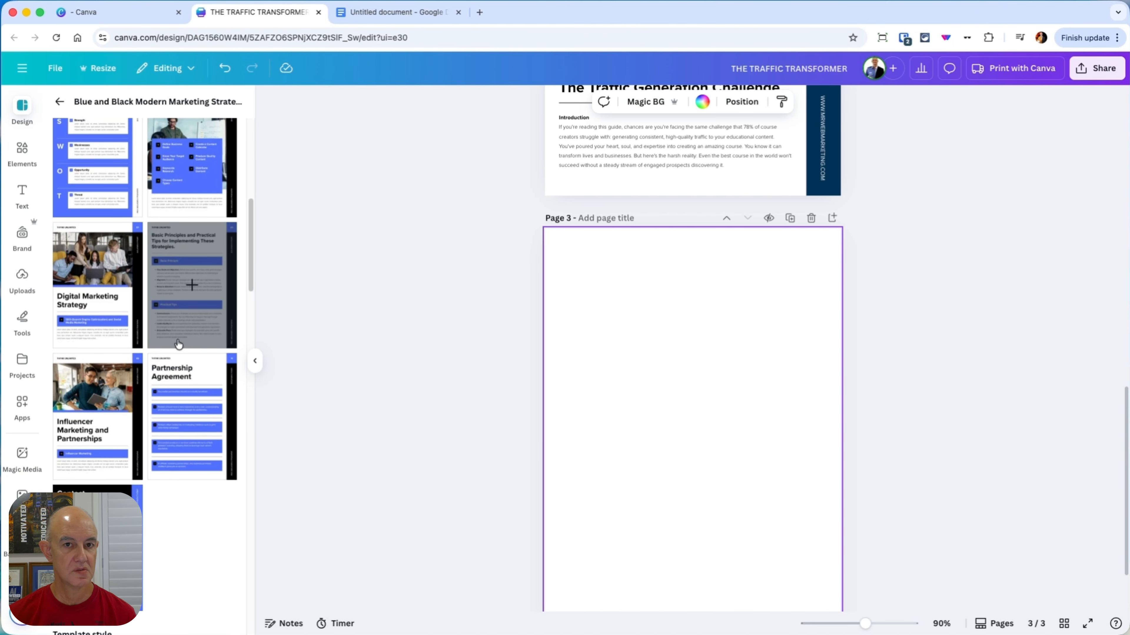
pyautogui.scroll(10, 179, 346)
pyautogui.click(184, 410)
pyautogui.scroll(-2, 943, 412)
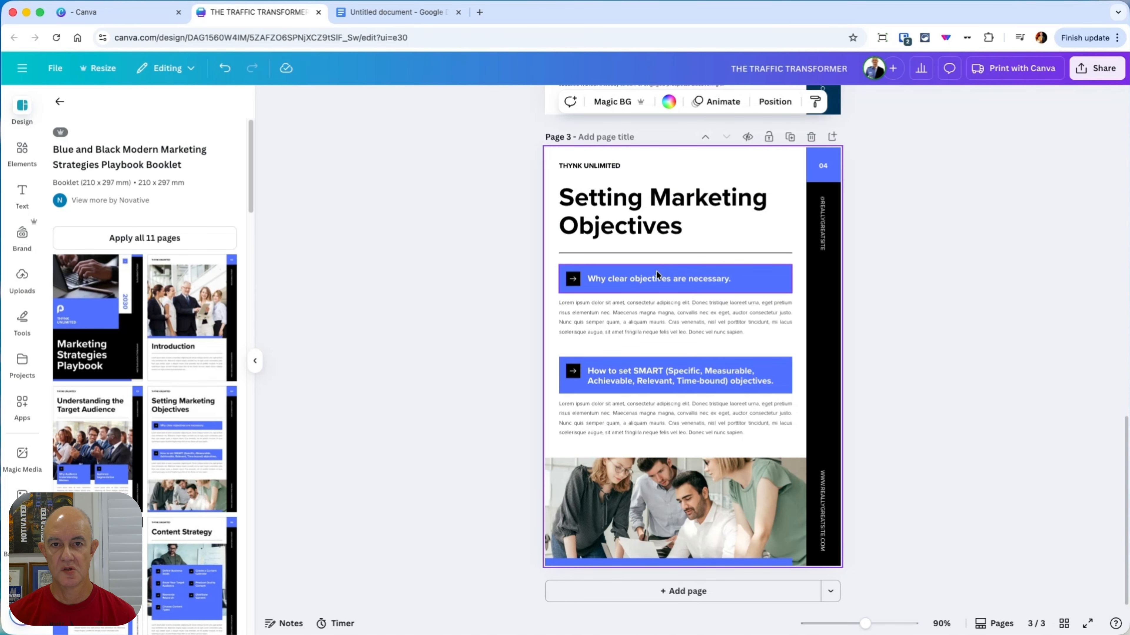
# Step: Delete page 3's "Why clear objectives are necessary." heading with its blue banner and arrow, and move its paragraph up beneath the title line
pyautogui.click(742, 279)
pyautogui.press('Delete')
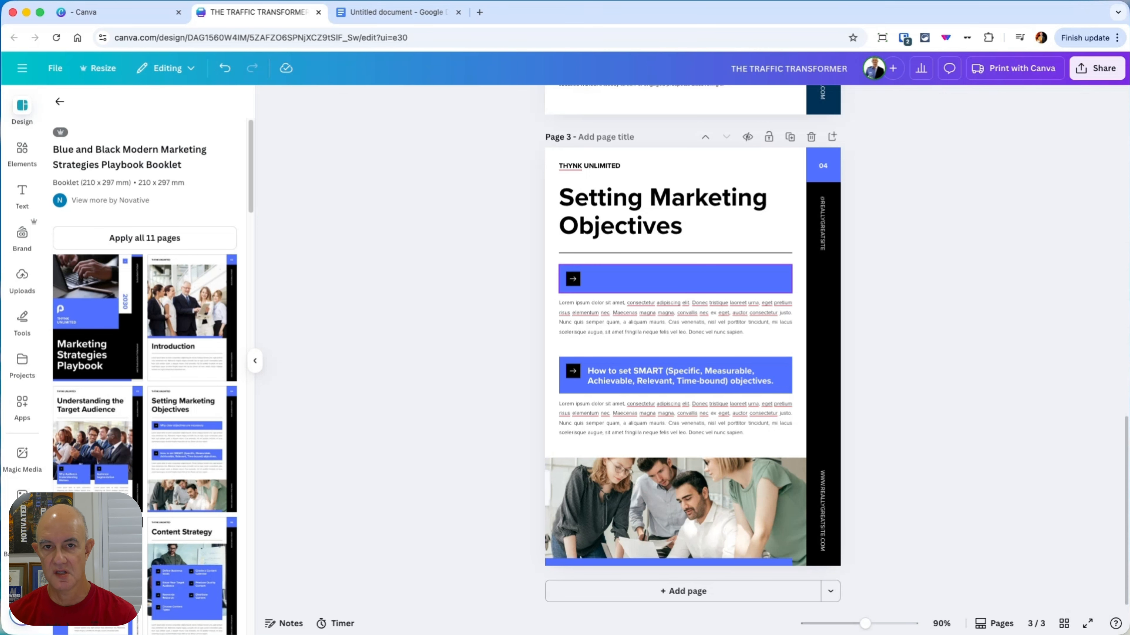
pyautogui.click(576, 278)
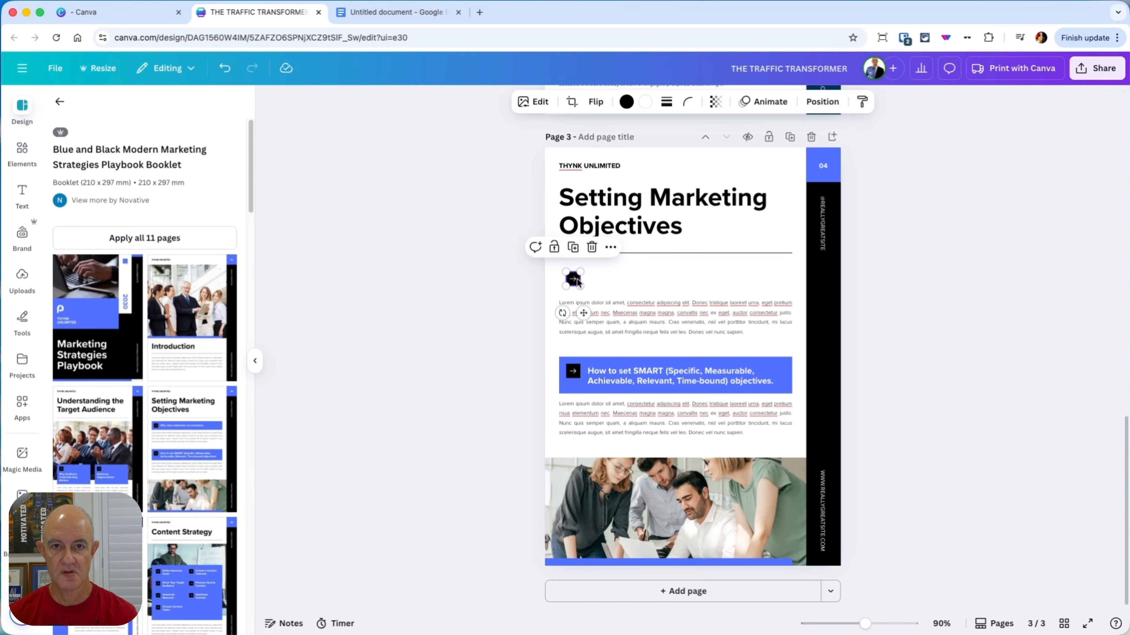
pyautogui.press('Delete')
pyautogui.click(652, 310)
pyautogui.moveTo(652, 310); pyautogui.dragTo(652, 275)
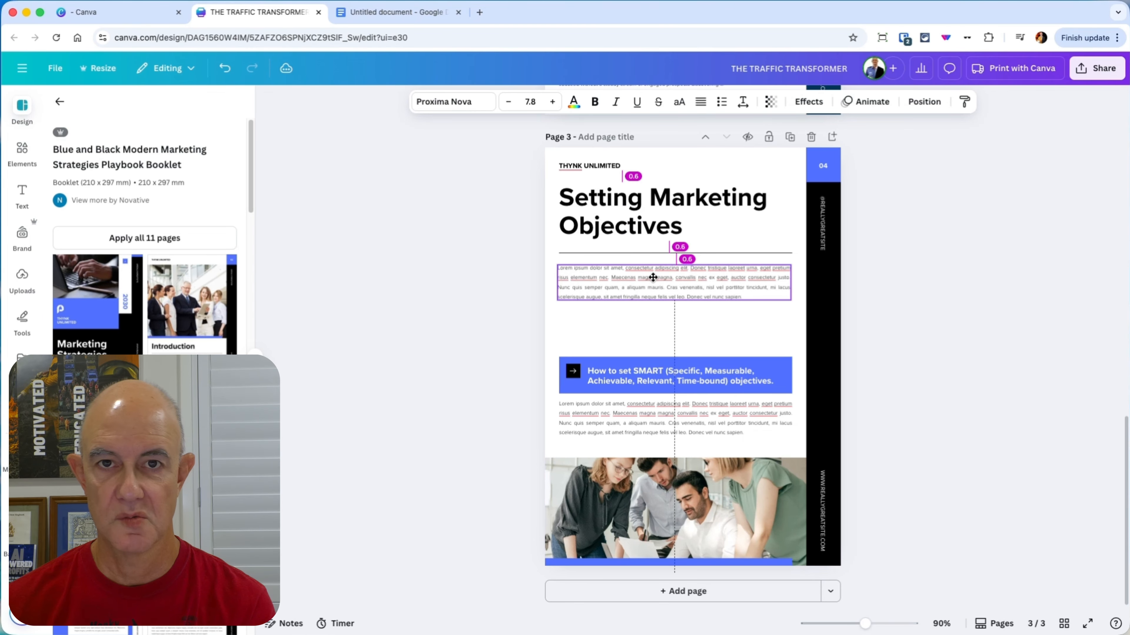
# Step: Delete page 3's "How to set SMART" heading with its blue banner and arrow, and move its paragraph up toward the first one
pyautogui.click(667, 363)
pyautogui.press('Delete')
pyautogui.click(669, 377)
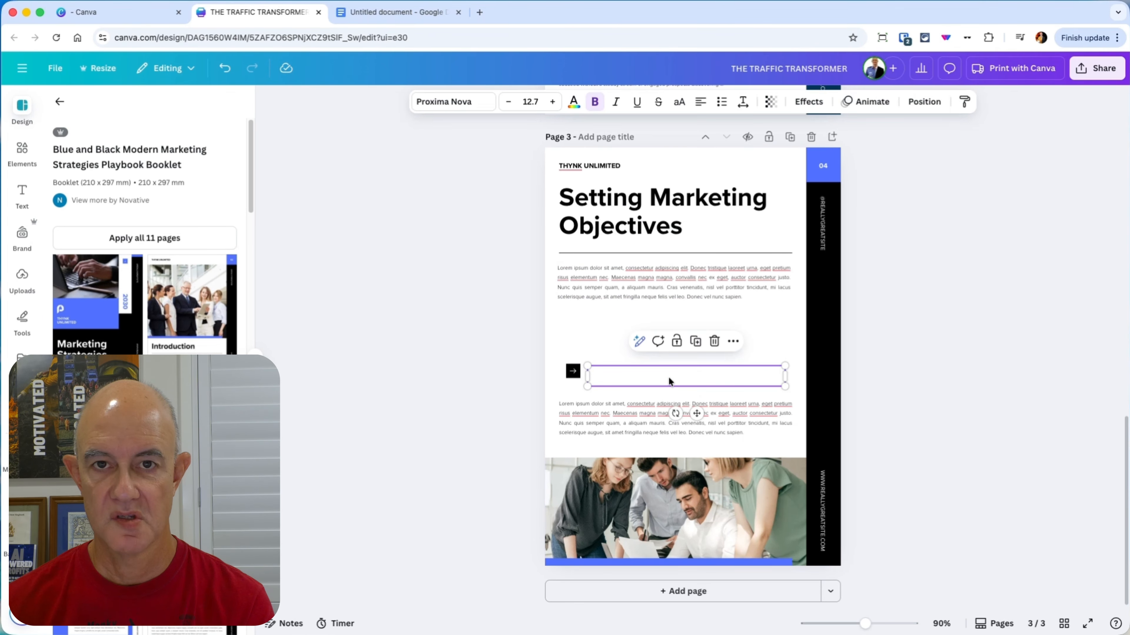
pyautogui.press('Delete')
pyautogui.click(573, 372)
pyautogui.press('Delete')
pyautogui.click(666, 411)
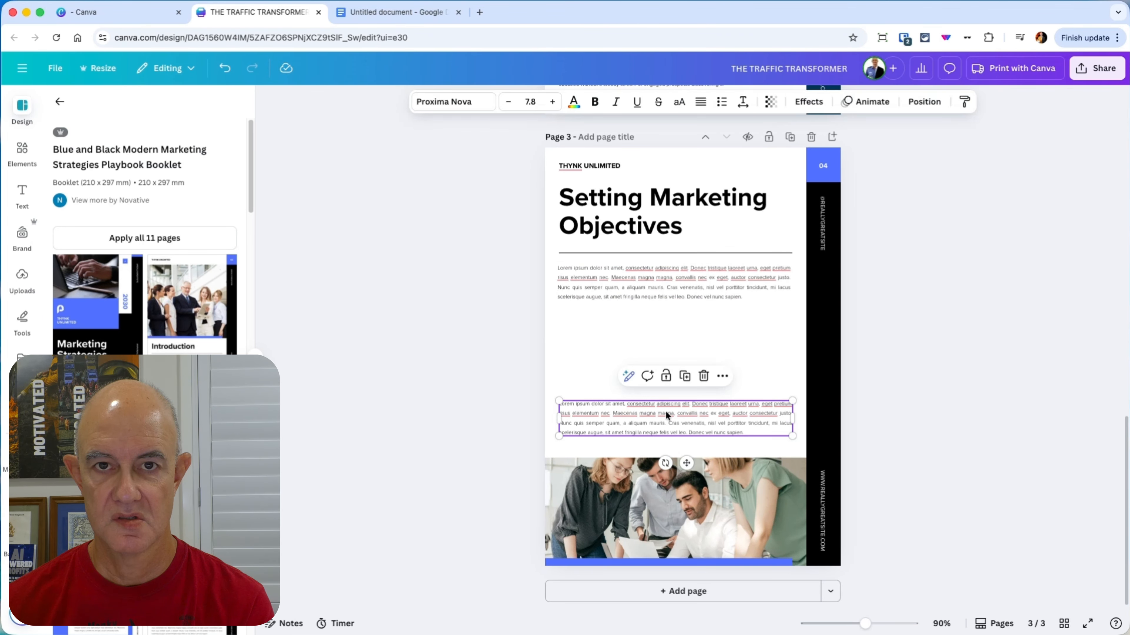
pyautogui.moveTo(665, 411); pyautogui.dragTo(664, 355)
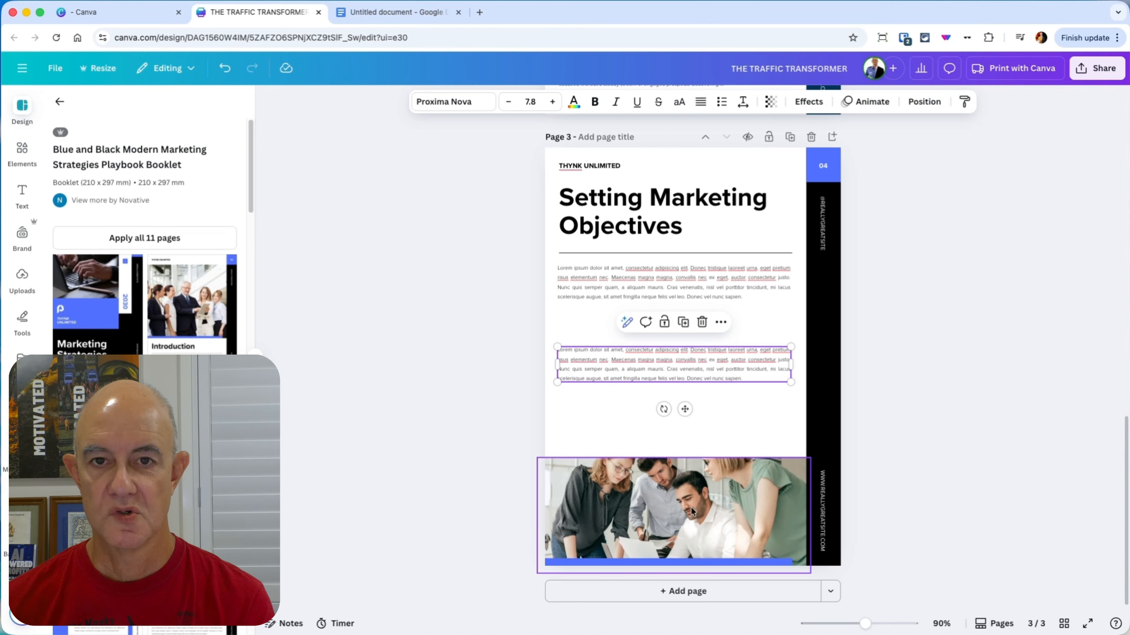
# Step: Recolor page 3's blue page-number box with the orange document color and apply the change to all matching blue elements
pyautogui.click(824, 176)
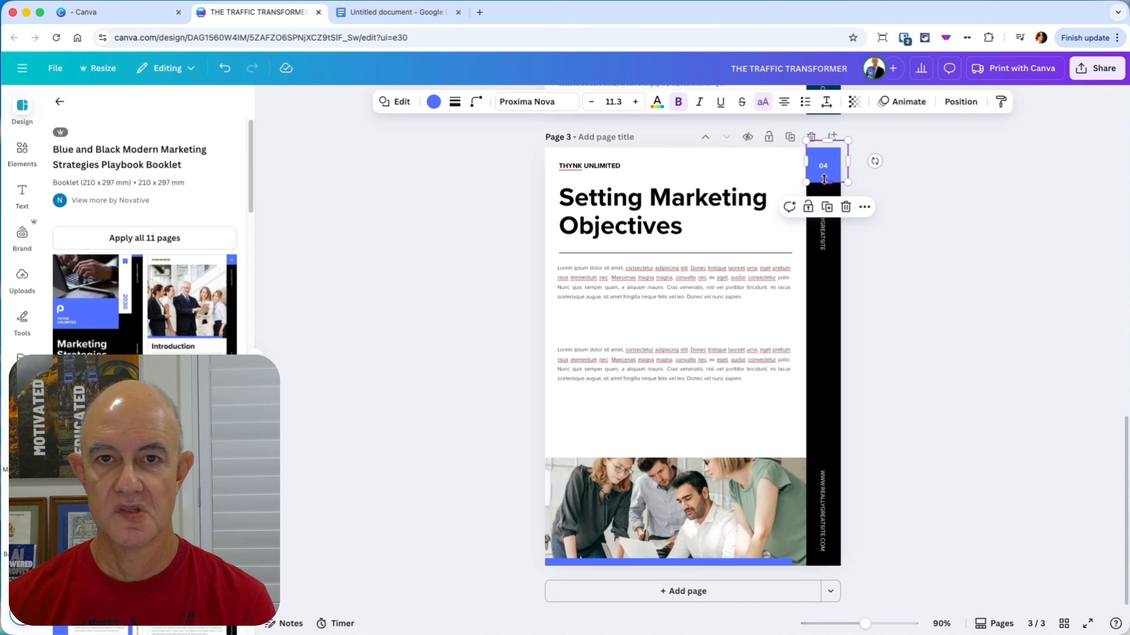
pyautogui.click(433, 102)
pyautogui.click(199, 188)
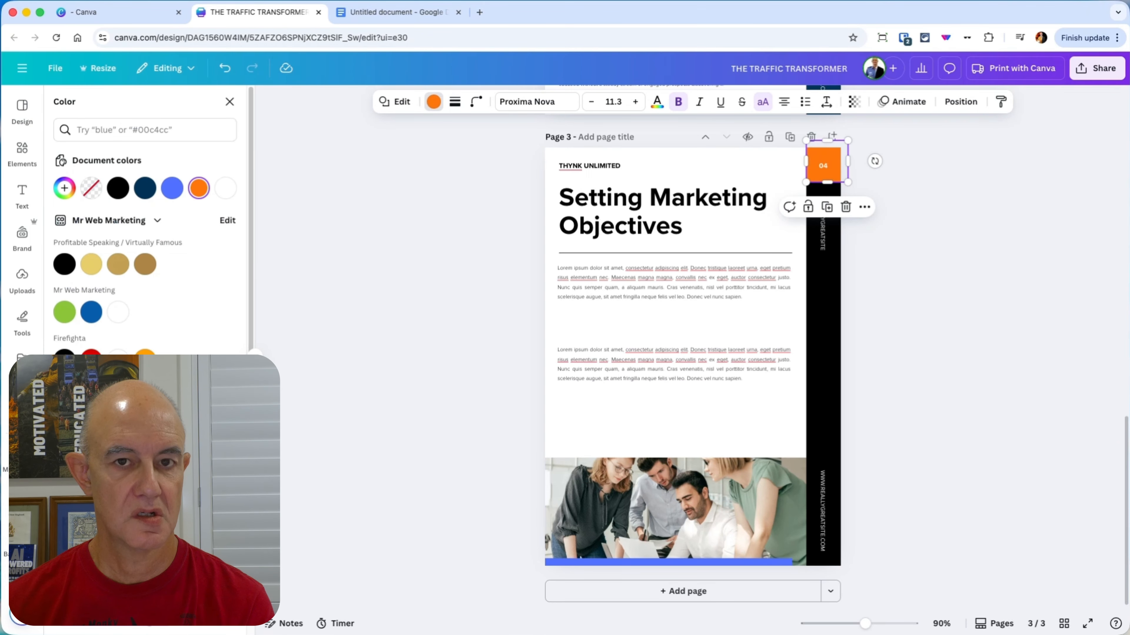
pyautogui.click(145, 612)
# Step: Recolor page 3's black sidebar with the dark navy document color and apply the change across all pages
pyautogui.click(840, 335)
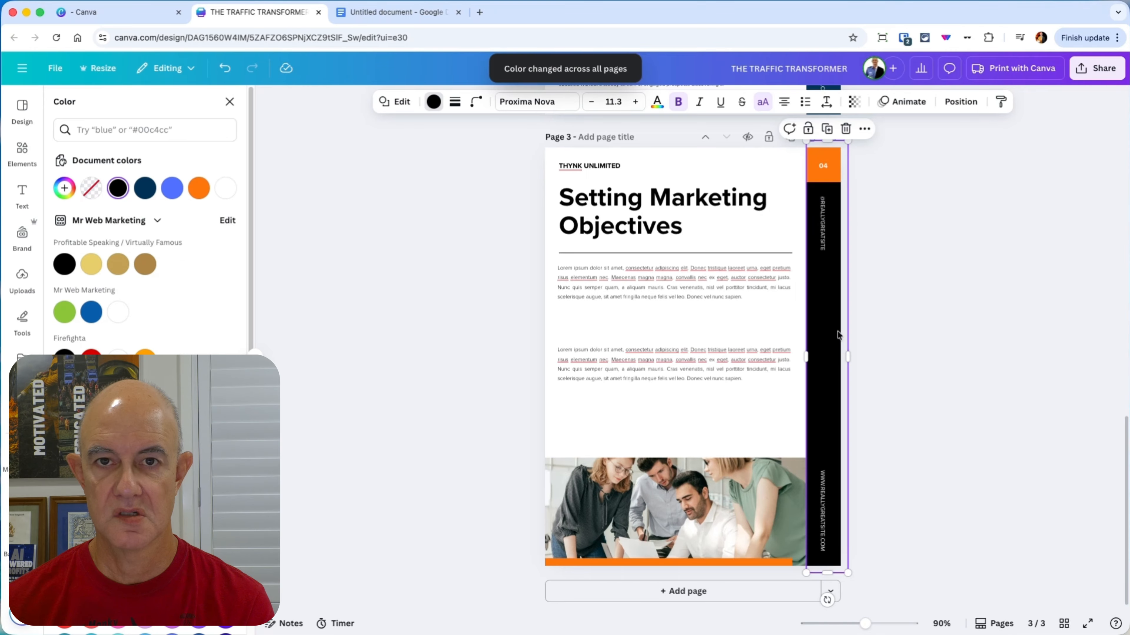
pyautogui.click(433, 102)
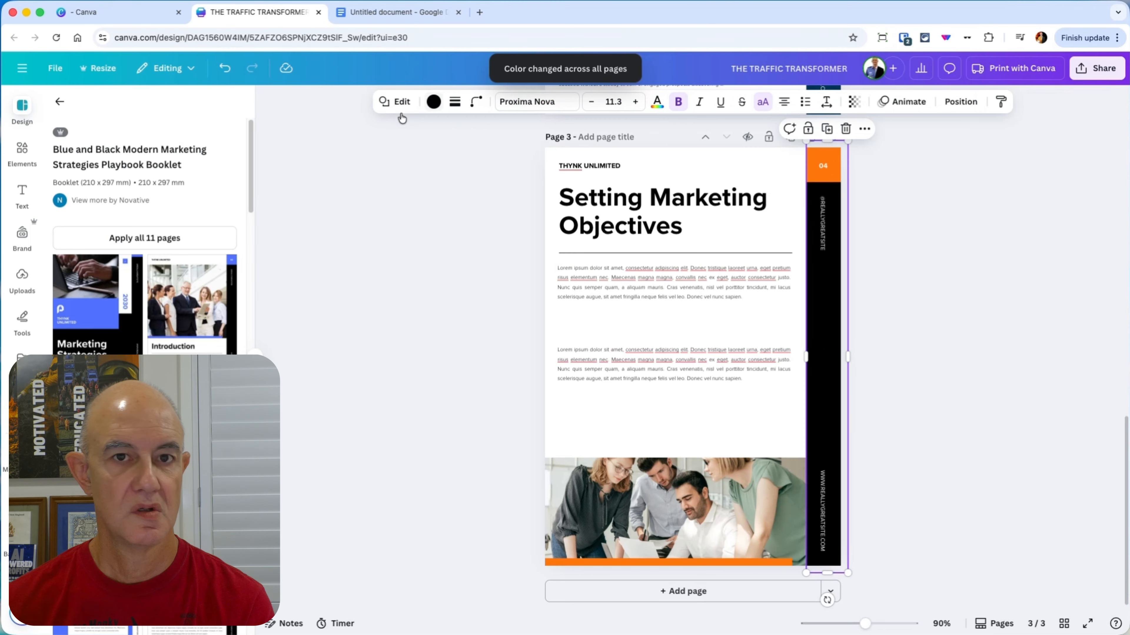
pyautogui.click(431, 102)
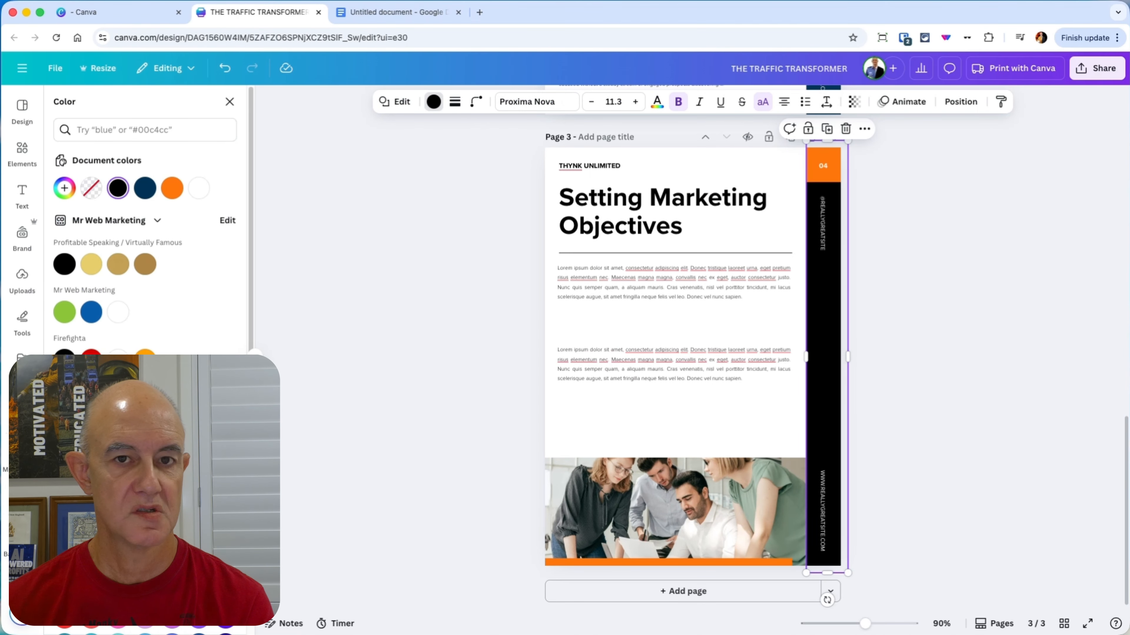
pyautogui.click(145, 188)
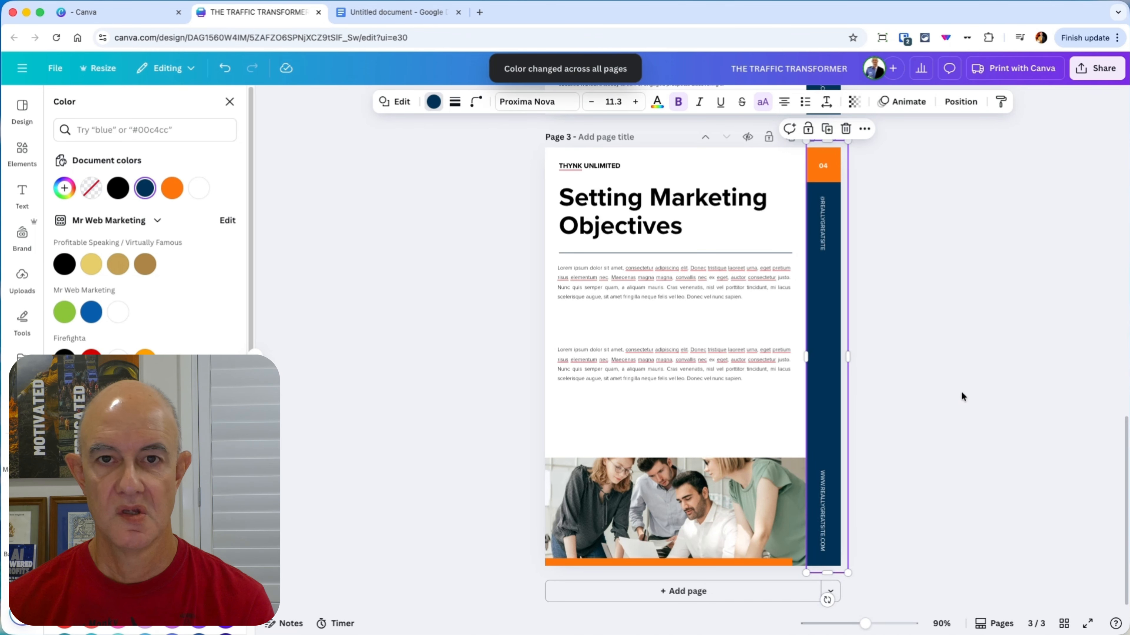
# Step: Recolor page 3's "Setting Marketing Objectives" title with the dark navy document color
pyautogui.click(650, 216)
pyautogui.click(649, 215)
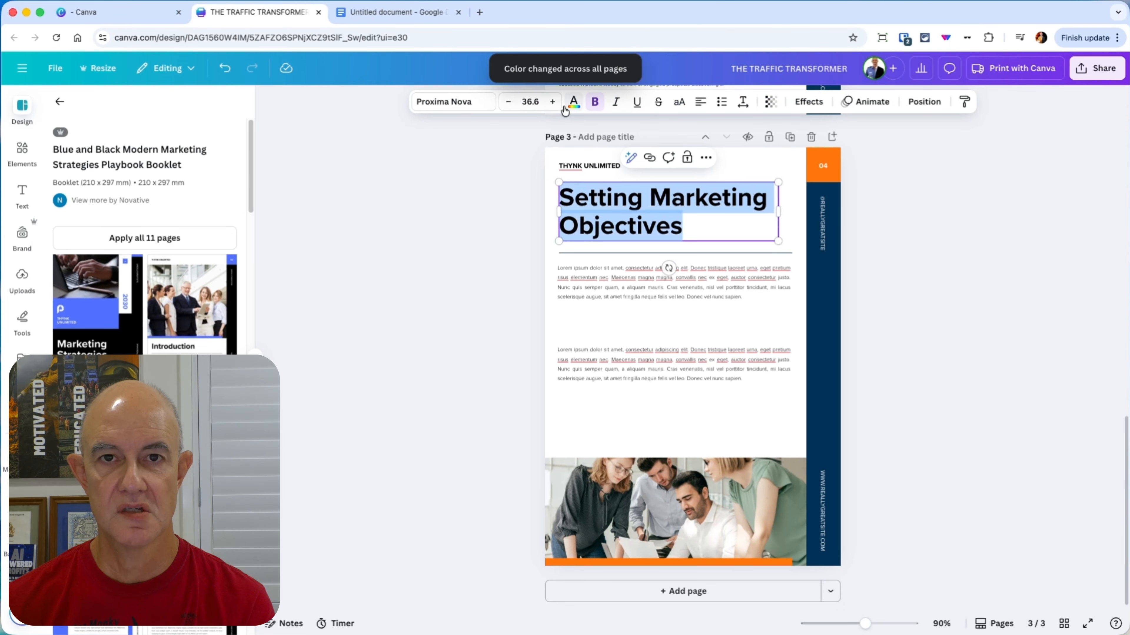
pyautogui.click(574, 101)
pyautogui.click(118, 189)
pyautogui.click(230, 102)
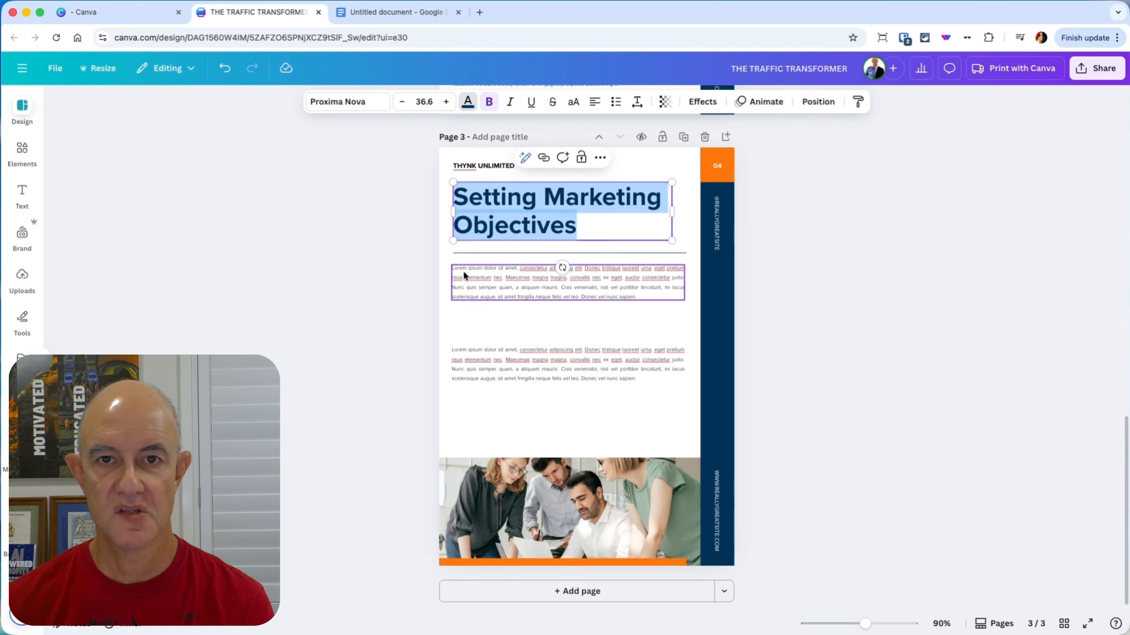
pyautogui.press('F11')
pyautogui.press('F11')
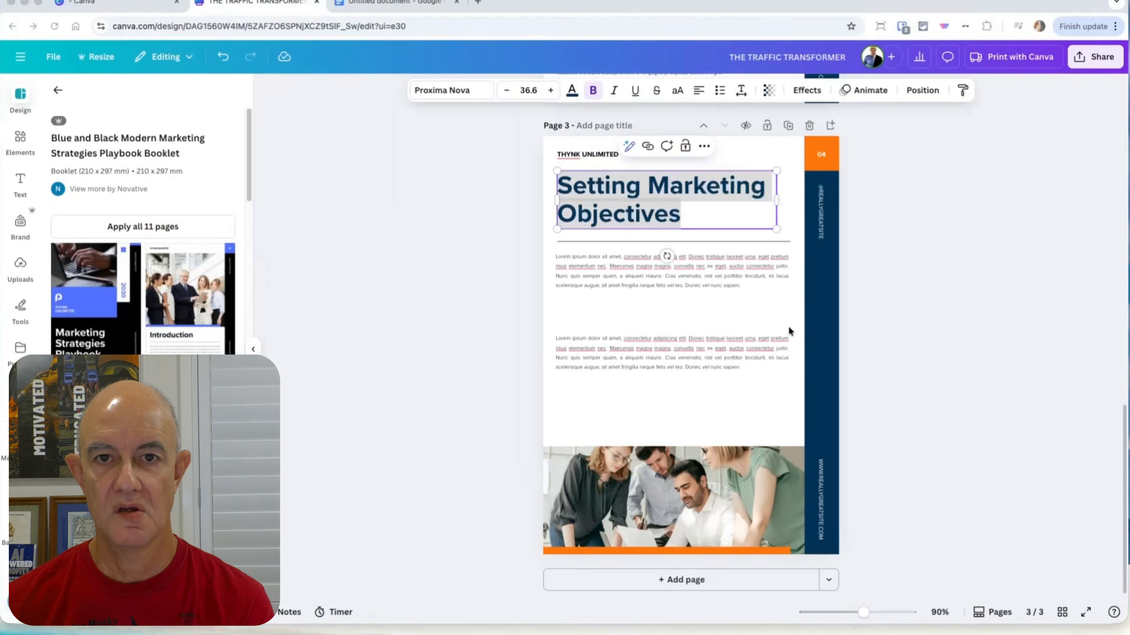
# Step: Replace page 3's first placeholder paragraph with the copied guide text starting with "The Traditional Traffic Generation Problem"
pyautogui.click(684, 281)
pyautogui.click(685, 282)
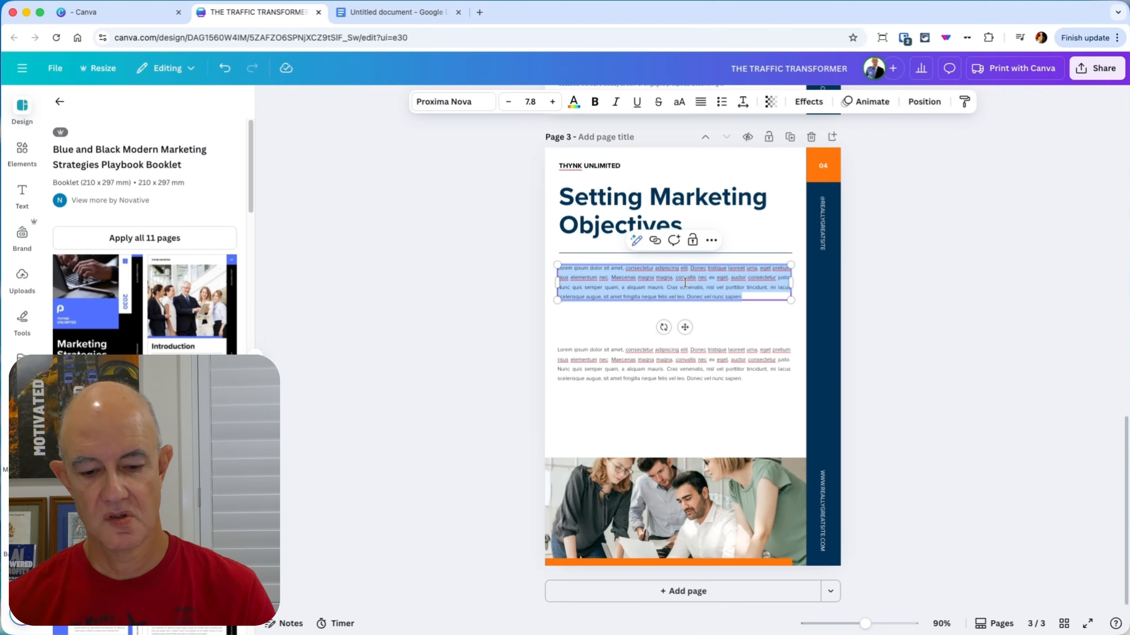
pyautogui.press('super+v')
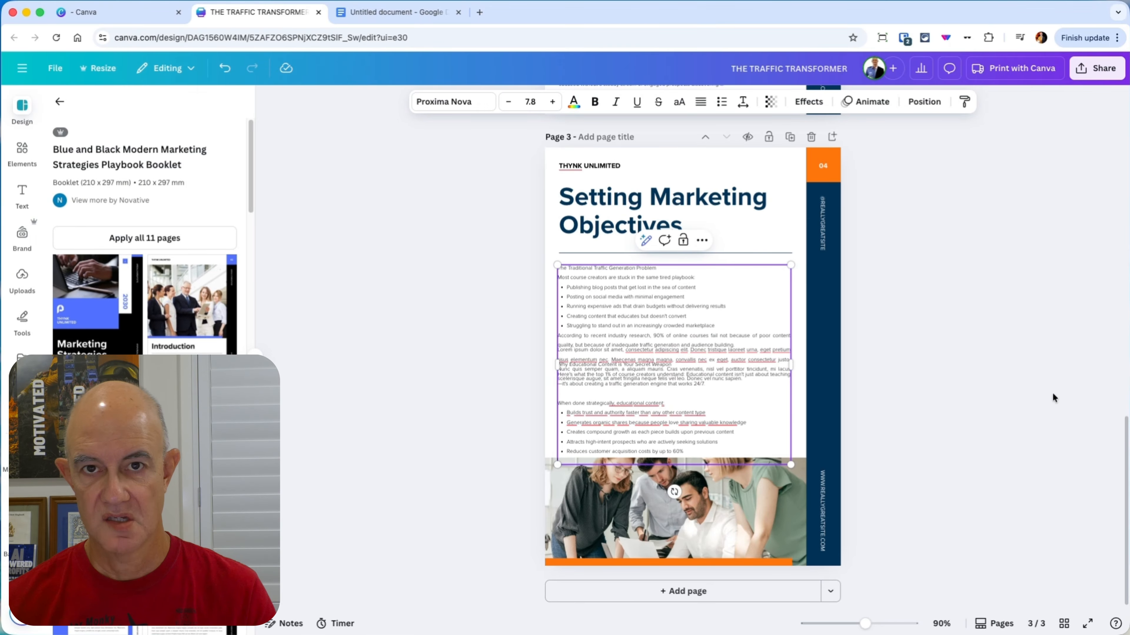
# Step: Delete page 3's second placeholder paragraph from behind the guide text and place the guide text box directly beneath the title line
pyautogui.moveTo(703, 303); pyautogui.dragTo(461, 278)
pyautogui.click(714, 353)
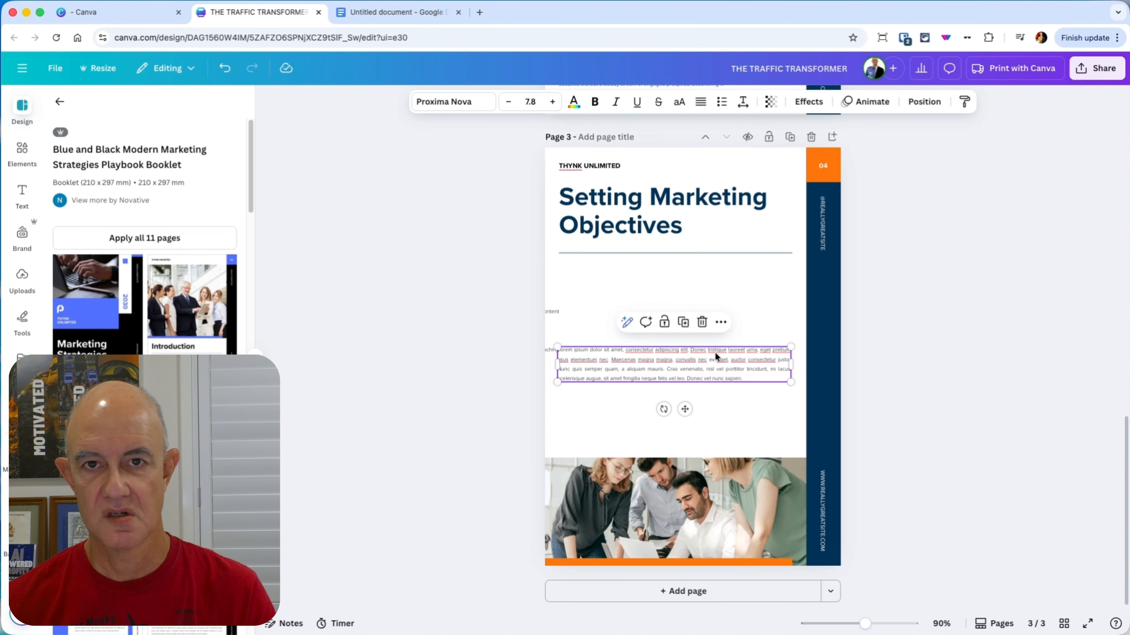
pyautogui.press('Delete')
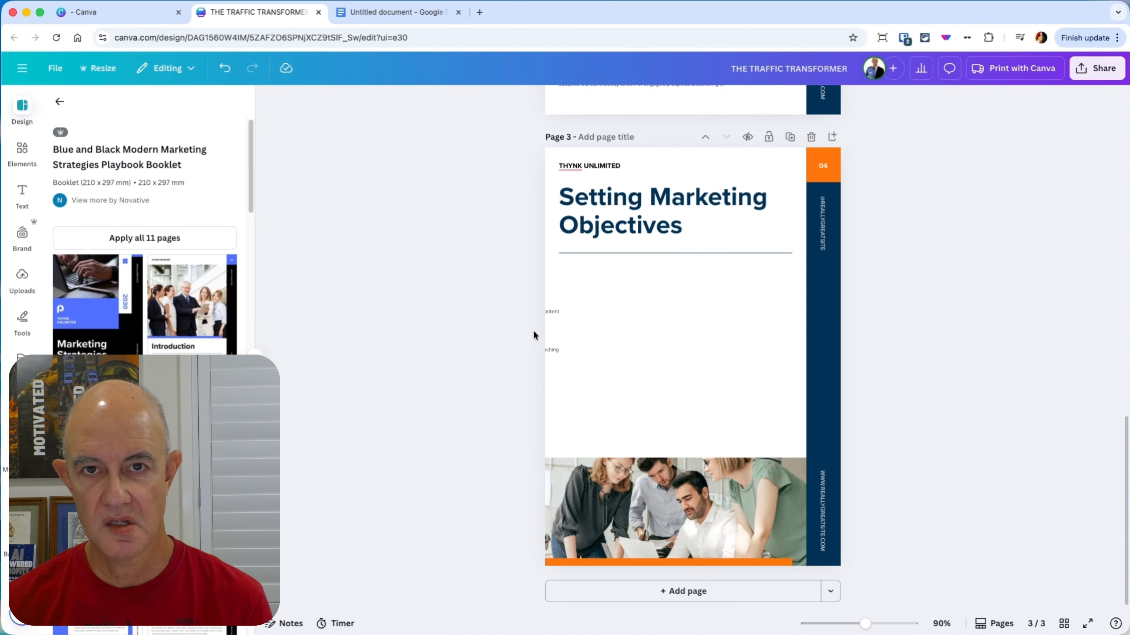
pyautogui.moveTo(545, 350); pyautogui.dragTo(779, 368)
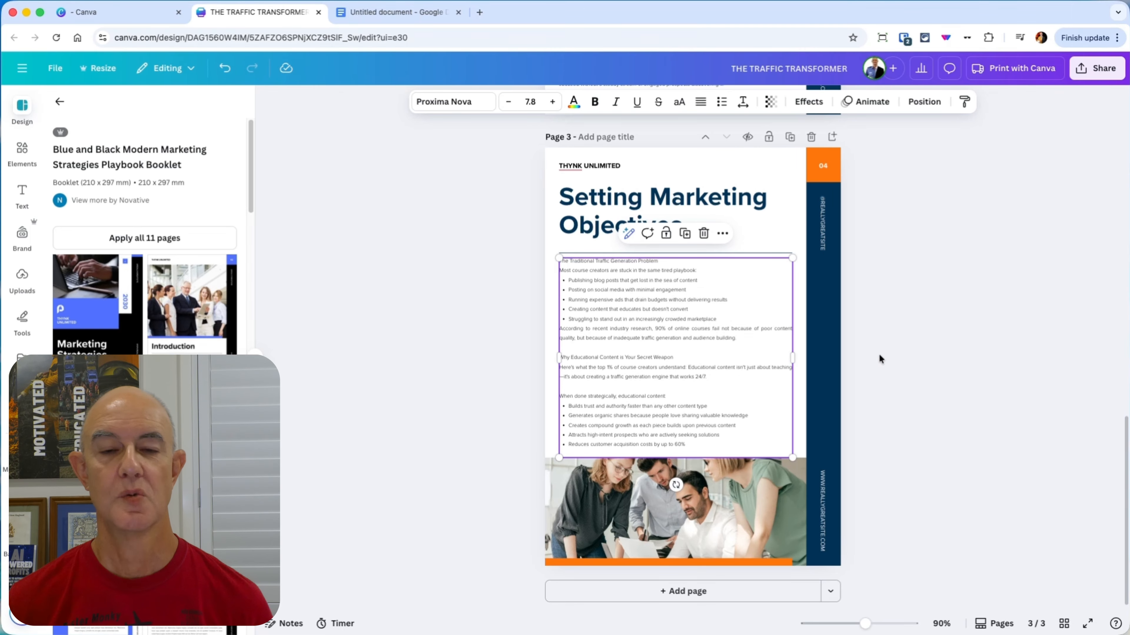
# Step: Make the headings "Why Educational Content is Your Secret Weapon" and "The Traditional Traffic Generation Problem" bold
pyautogui.moveTo(867, 625); pyautogui.dragTo(882, 625)
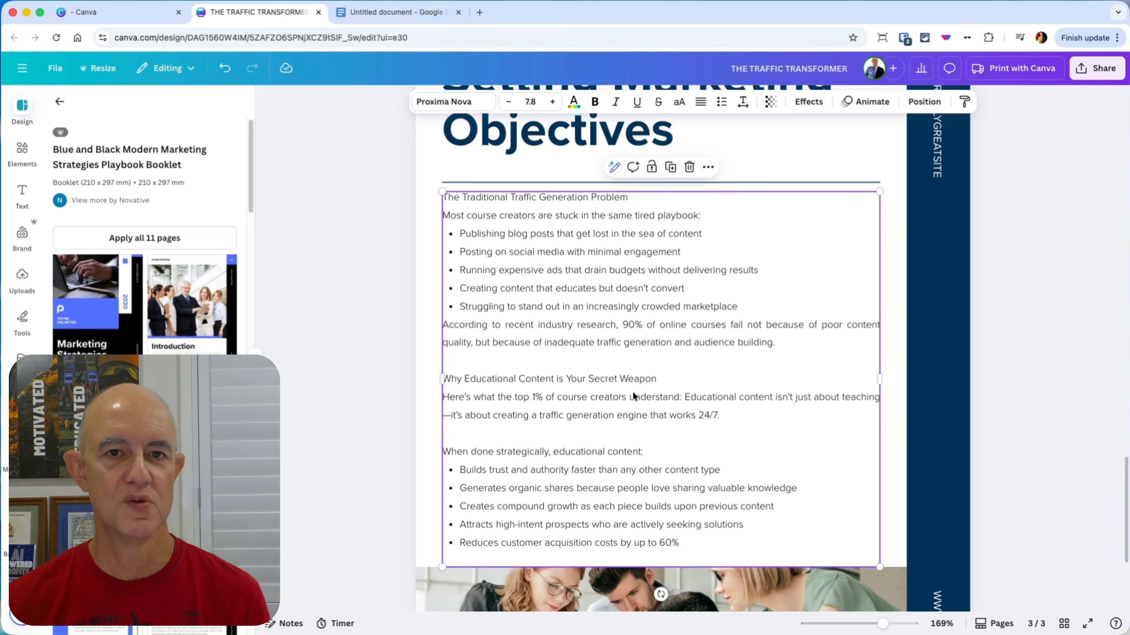
pyautogui.click(714, 425)
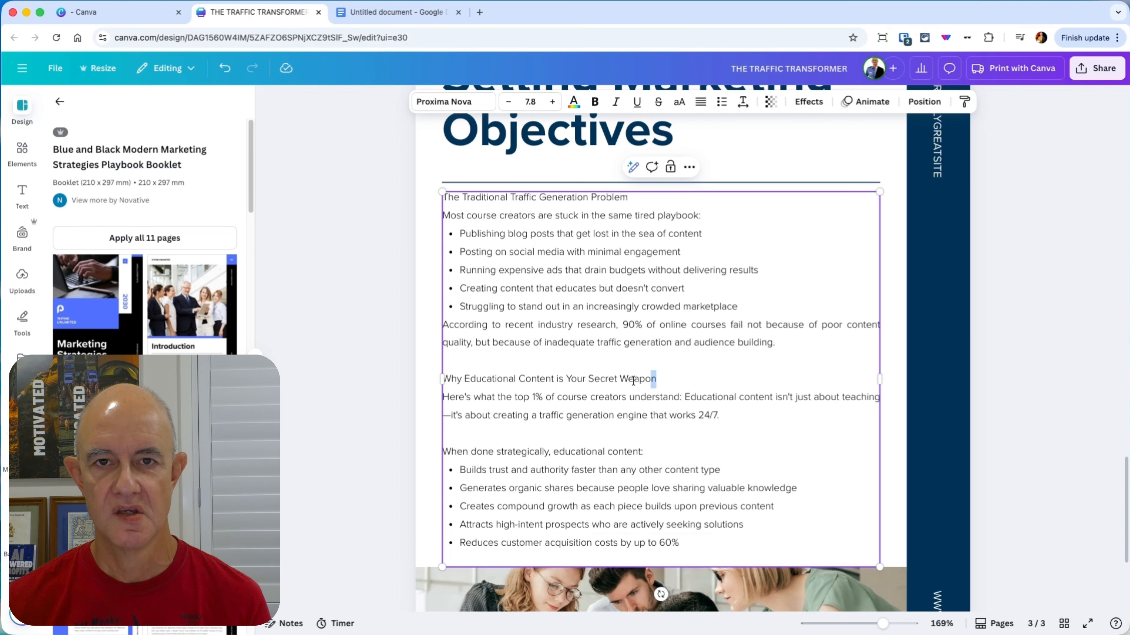
pyautogui.moveTo(656, 379); pyautogui.dragTo(445, 379)
pyautogui.press('super+b')
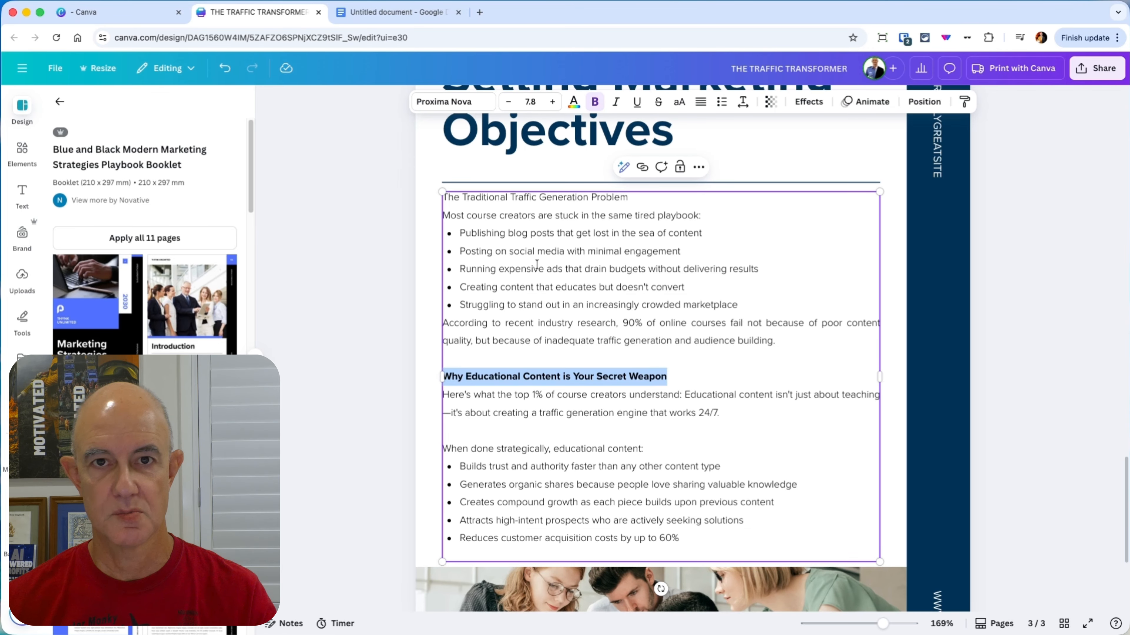
pyautogui.moveTo(639, 198); pyautogui.dragTo(443, 197)
pyautogui.press('super+b')
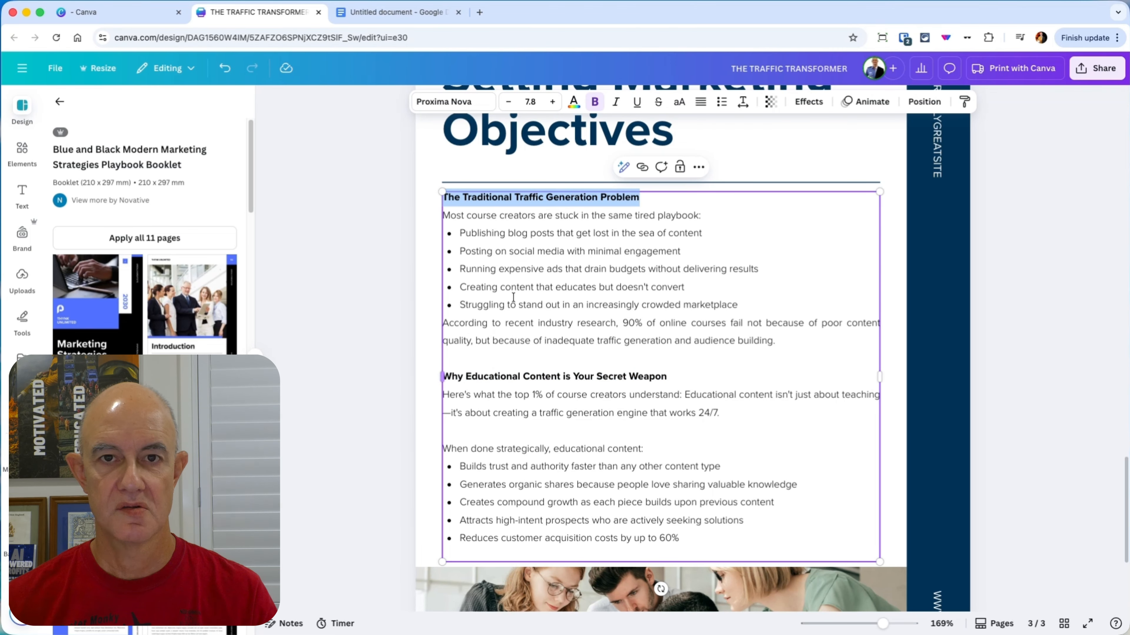
# Step: Insert a blank line before and after the first bullet list in page 3's guide text
pyautogui.click(744, 216)
pyautogui.press('Return')
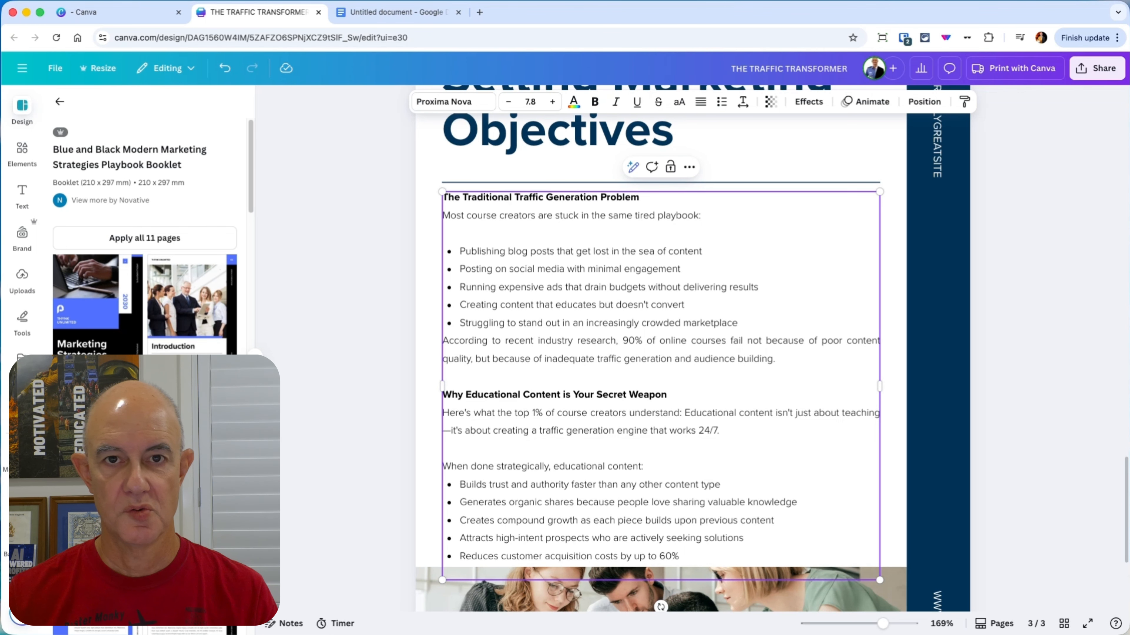
pyautogui.click(460, 252)
pyautogui.press('Down')
pyautogui.press('Down')
pyautogui.press('Down')
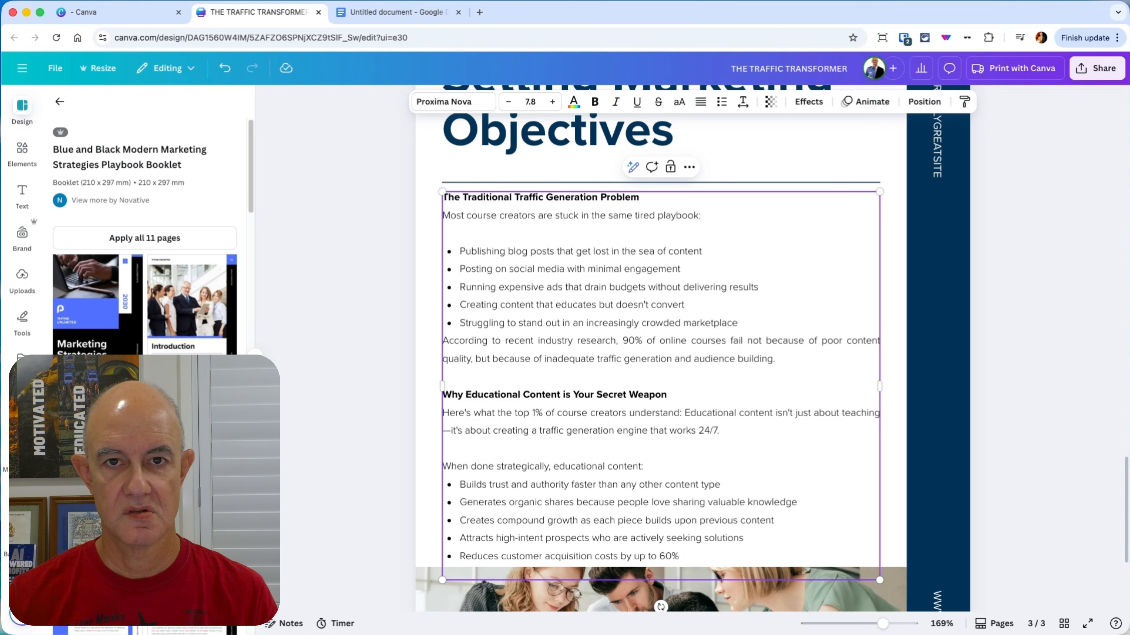
pyautogui.press('Return')
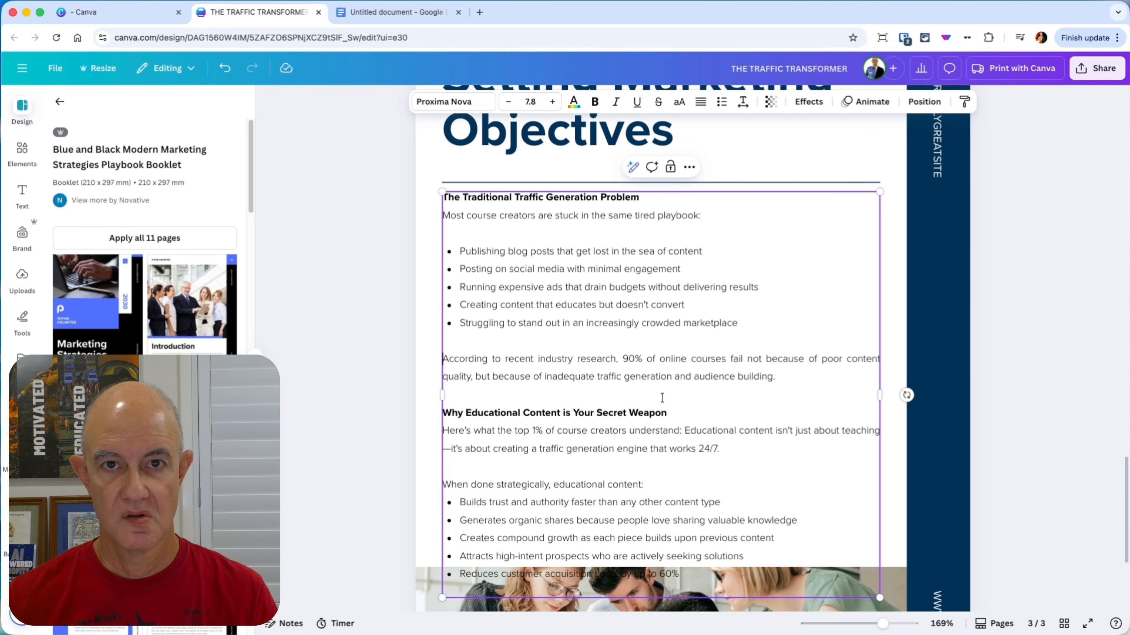
# Step: Set the line spacing of the bullet list under "When done strategically, educational content:" to 1.4
pyautogui.scroll(-2, 662, 398)
pyautogui.click(760, 441)
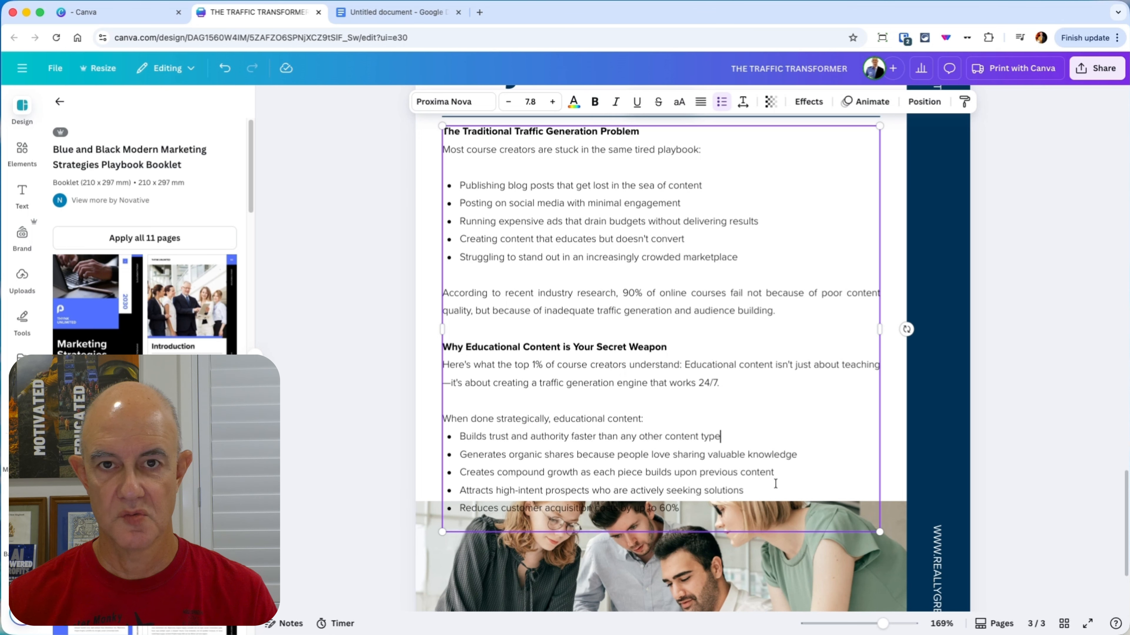
pyautogui.moveTo(750, 505); pyautogui.dragTo(464, 441)
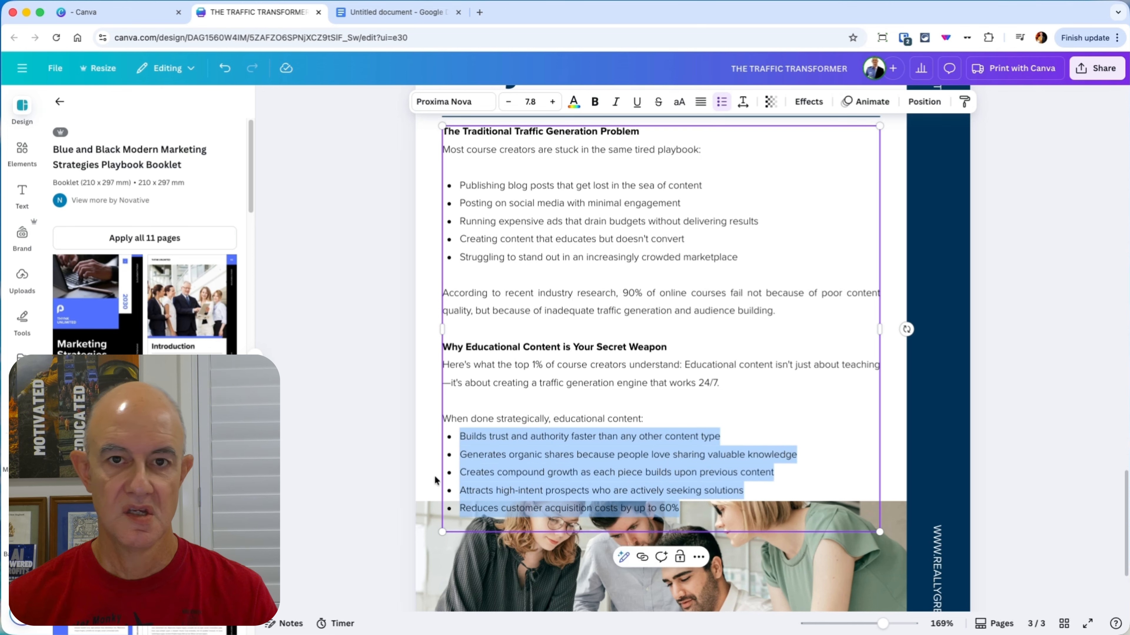
pyautogui.click(743, 107)
pyautogui.moveTo(739, 191); pyautogui.dragTo(722, 198)
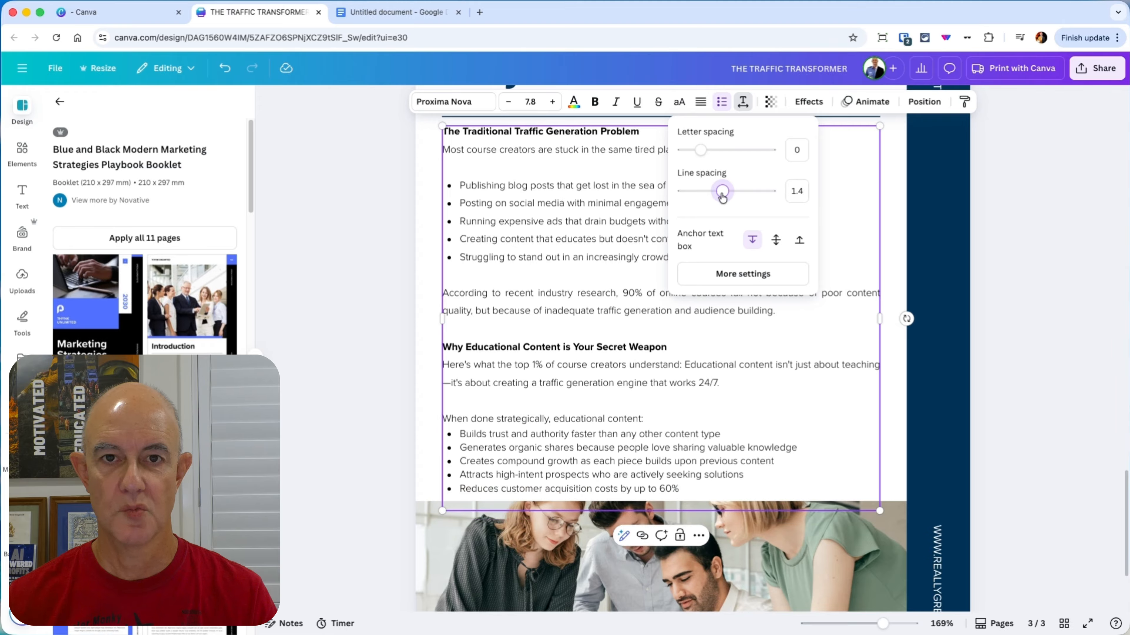
# Step: Set the line spacing of the bullet list under "Most course creators are stuck in the same tired playbook:" to 1.4
pyautogui.moveTo(798, 263); pyautogui.dragTo(462, 182)
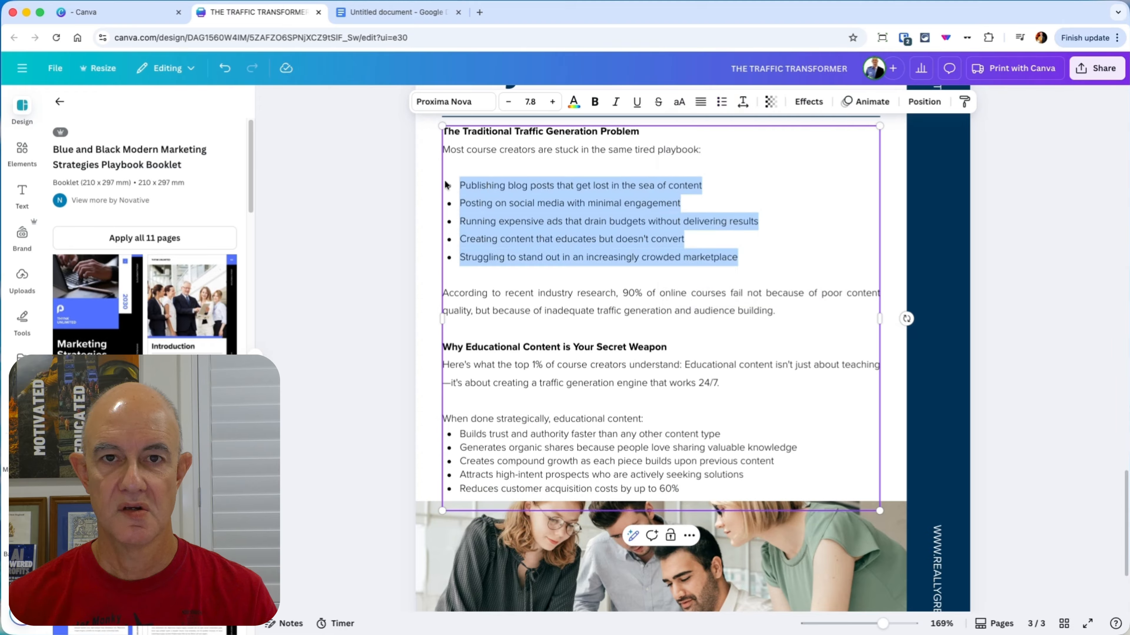
pyautogui.click(743, 102)
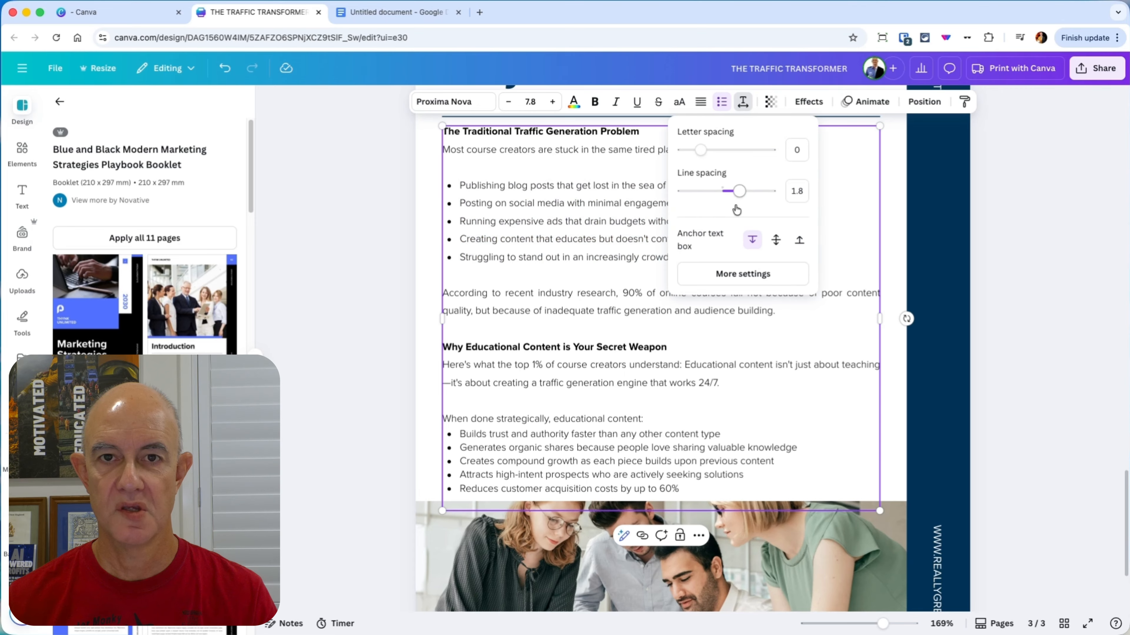
pyautogui.click(796, 191)
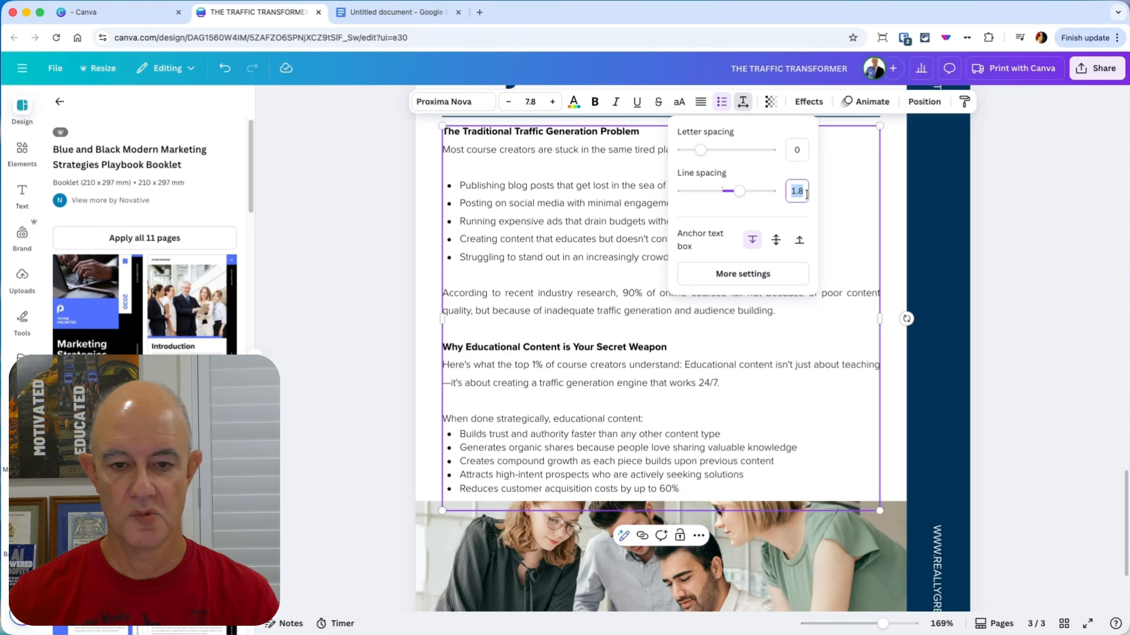
pyautogui.write('1.4')
pyautogui.press('Return')
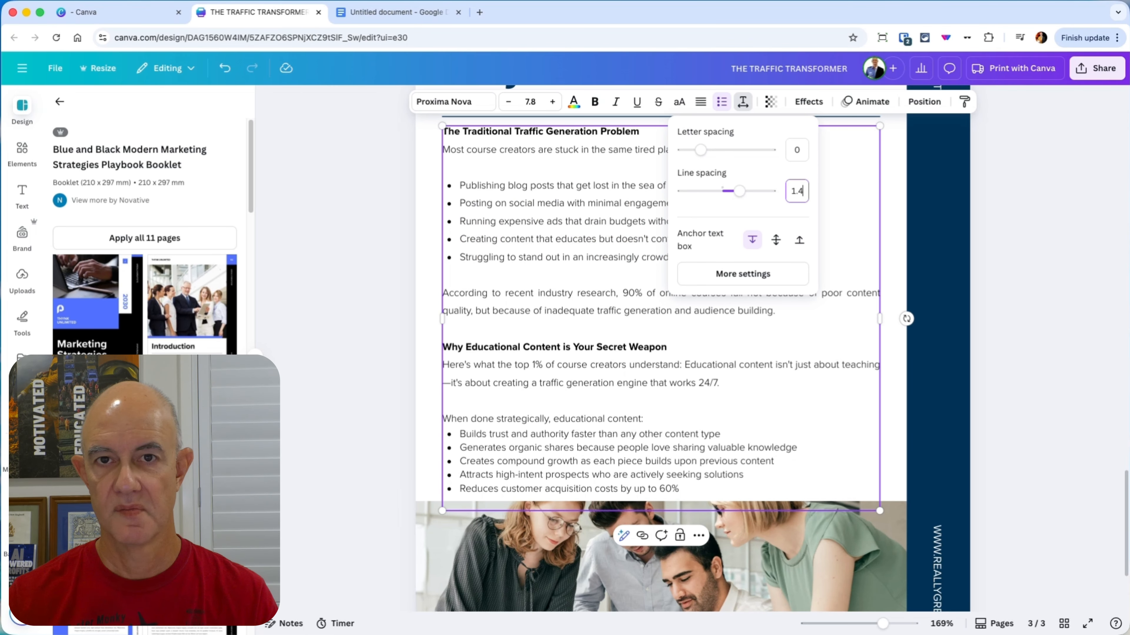
pyautogui.click(654, 361)
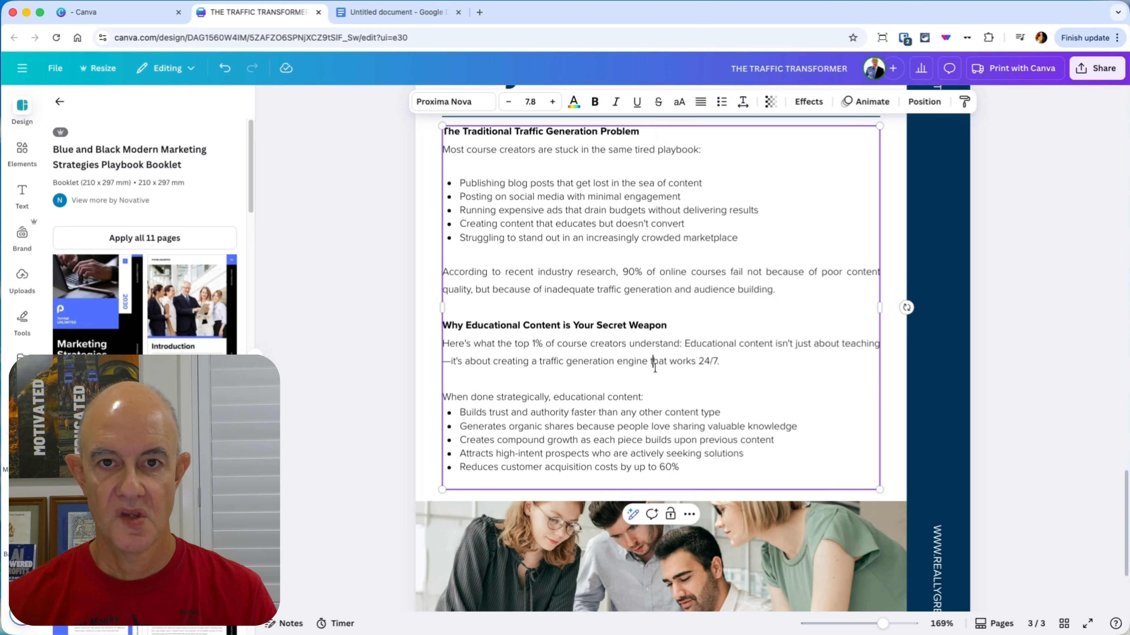
pyautogui.click(1053, 339)
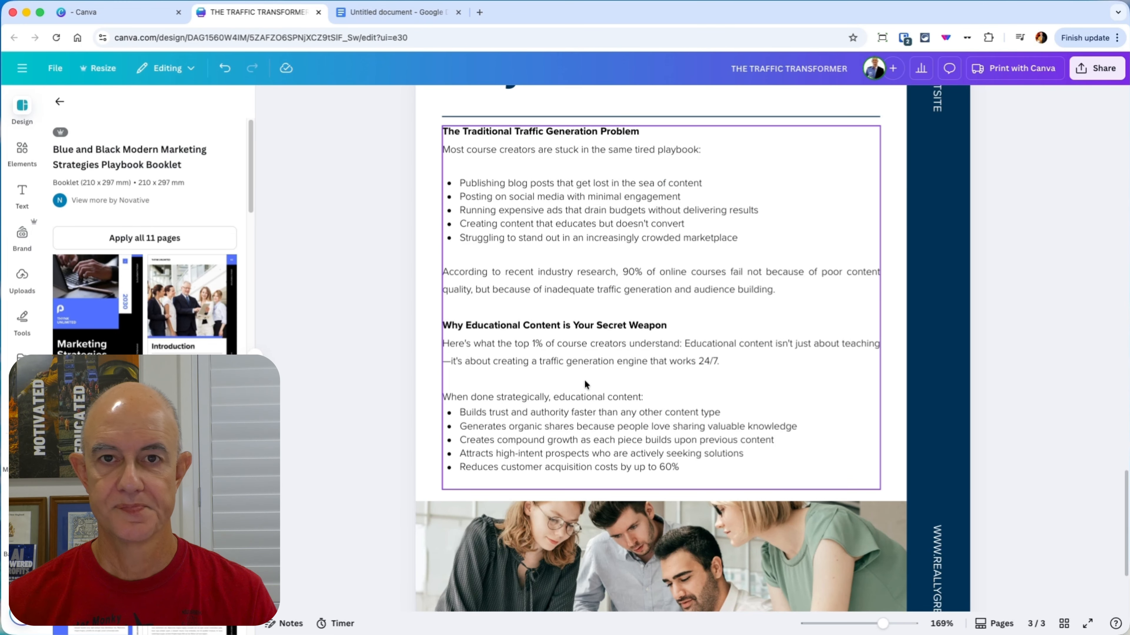
# Step: Replace the em dash between "teaching" and "it's about creating a traffic generation engine" with a comma
pyautogui.click(476, 373)
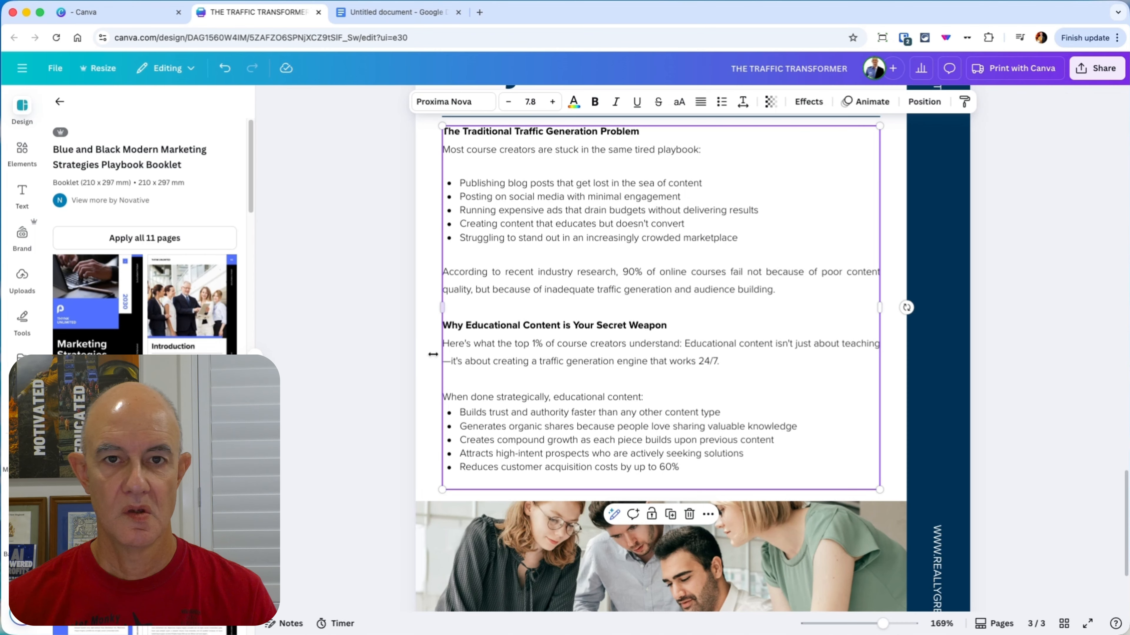
pyautogui.click(450, 363)
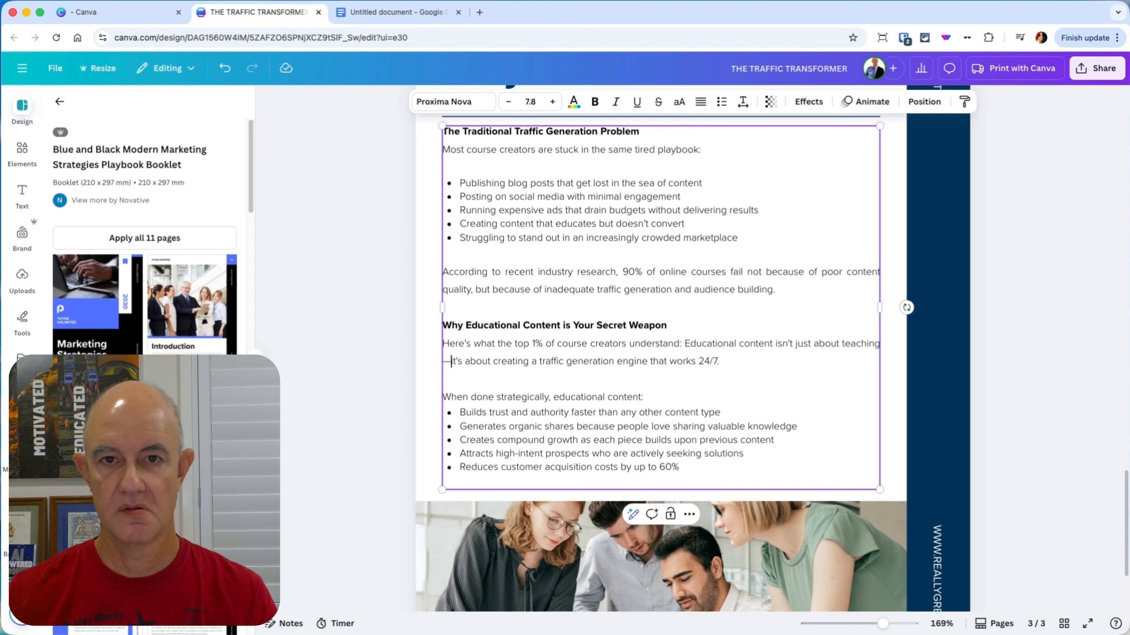
pyautogui.press('BackSpace')
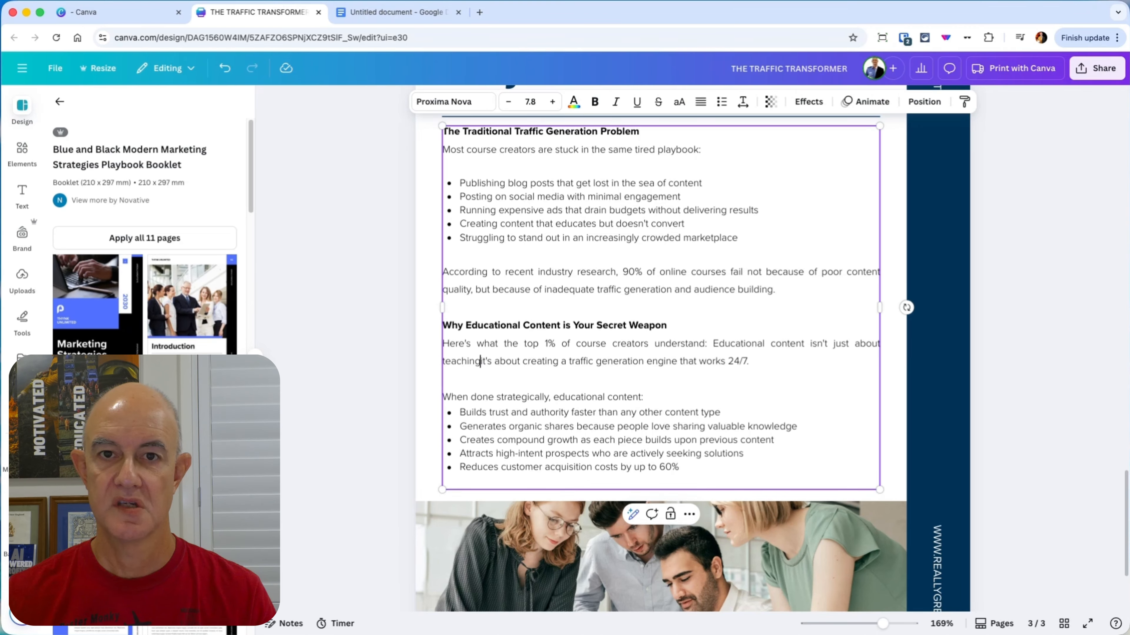
pyautogui.write(',')
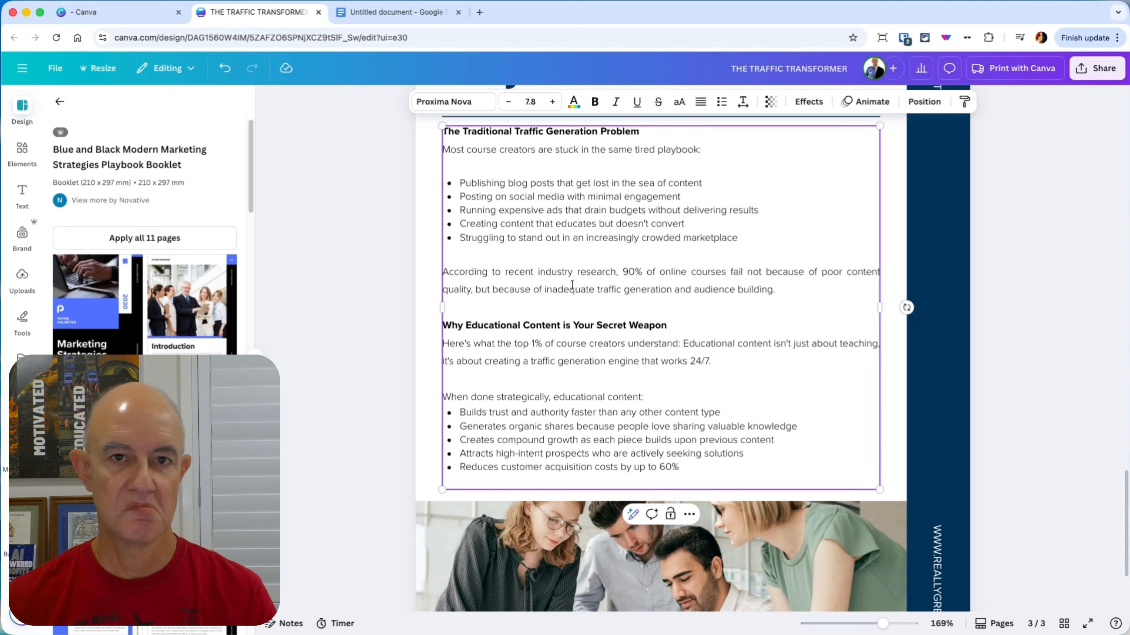
# Step: Set the line spacing of all the guide text in page 3's text box to 1.4
pyautogui.moveTo(808, 293); pyautogui.dragTo(444, 268)
pyautogui.press('super+a')
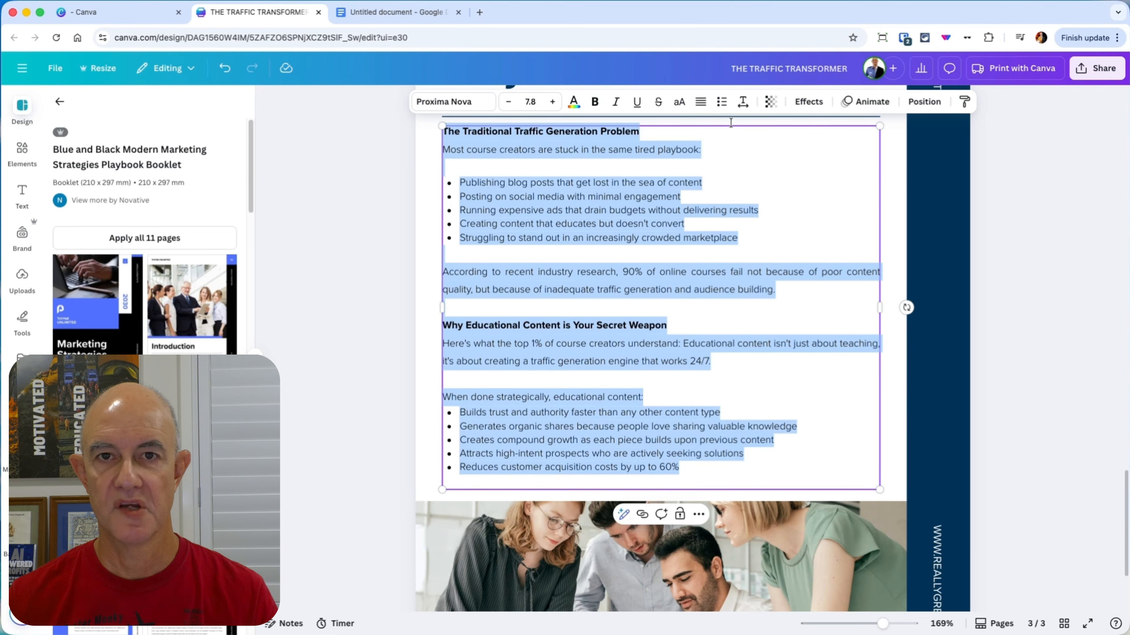
pyautogui.click(743, 101)
pyautogui.click(789, 192)
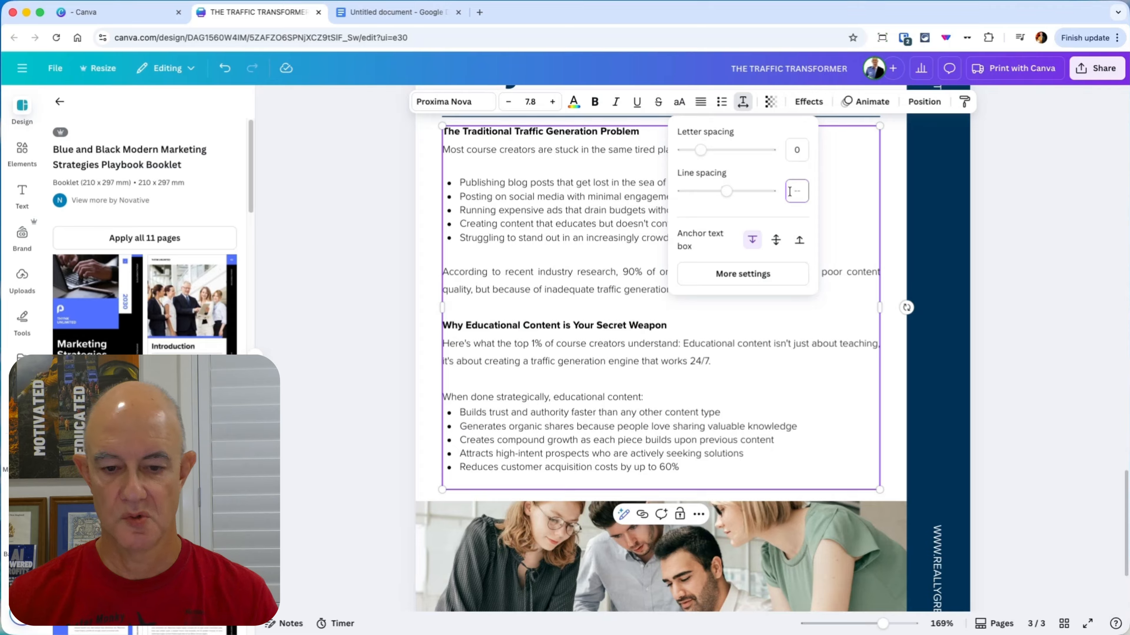
pyautogui.press('Return')
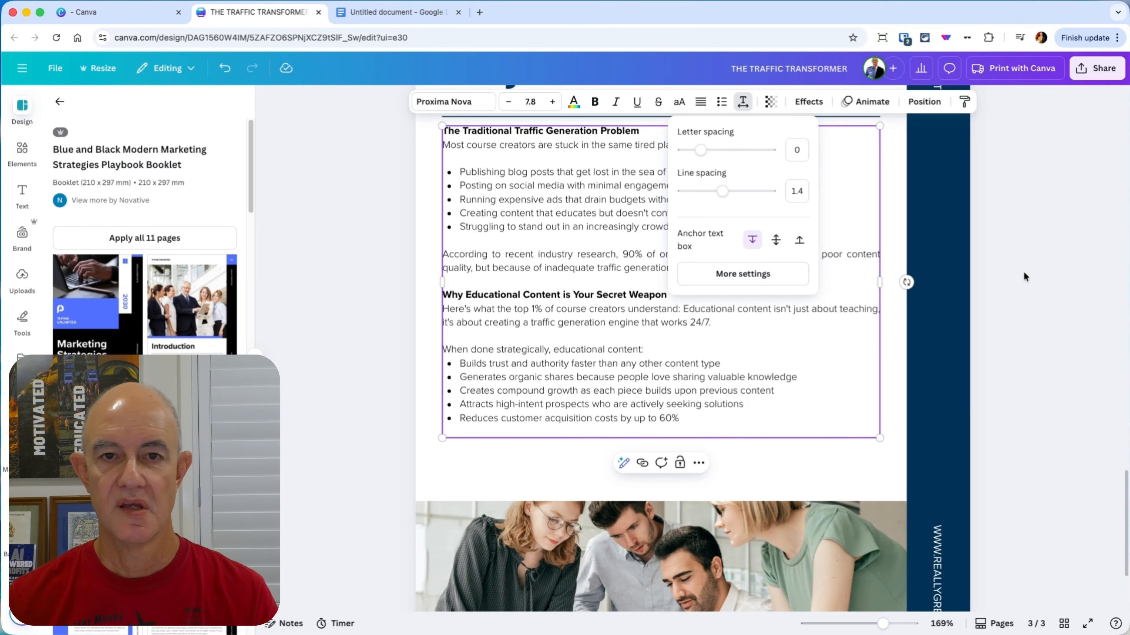
pyautogui.press('super+a')
pyautogui.click(1032, 372)
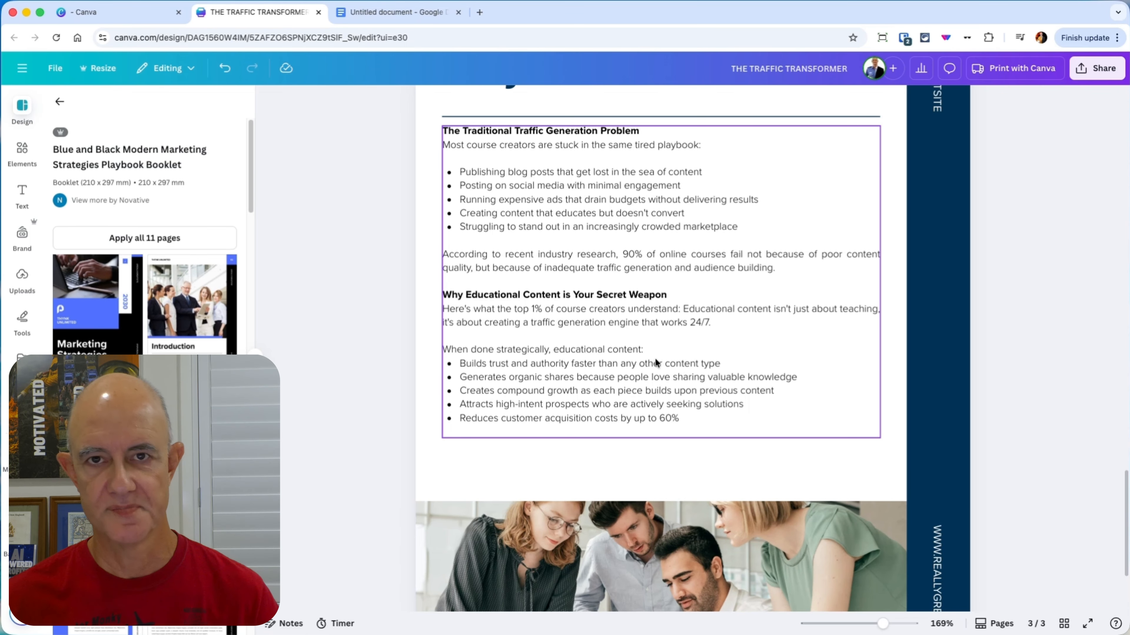
# Step: Insert a blank line beneath the heading "The Traditional Traffic Generation Problem"
pyautogui.scroll(1, 688, 394)
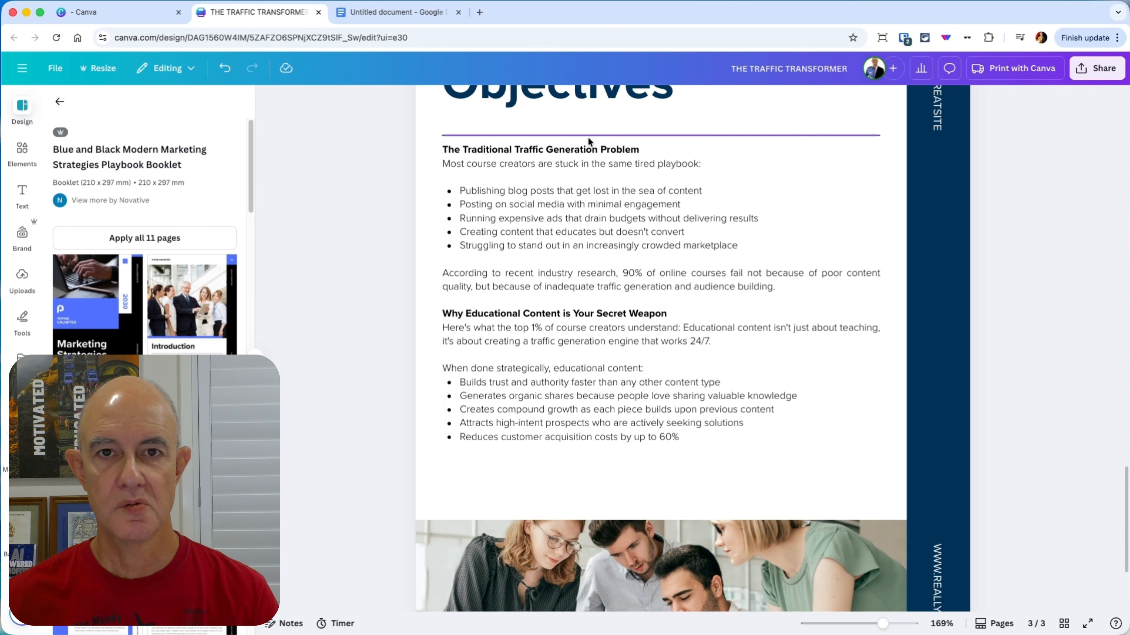
pyautogui.click(639, 146)
pyautogui.click(649, 150)
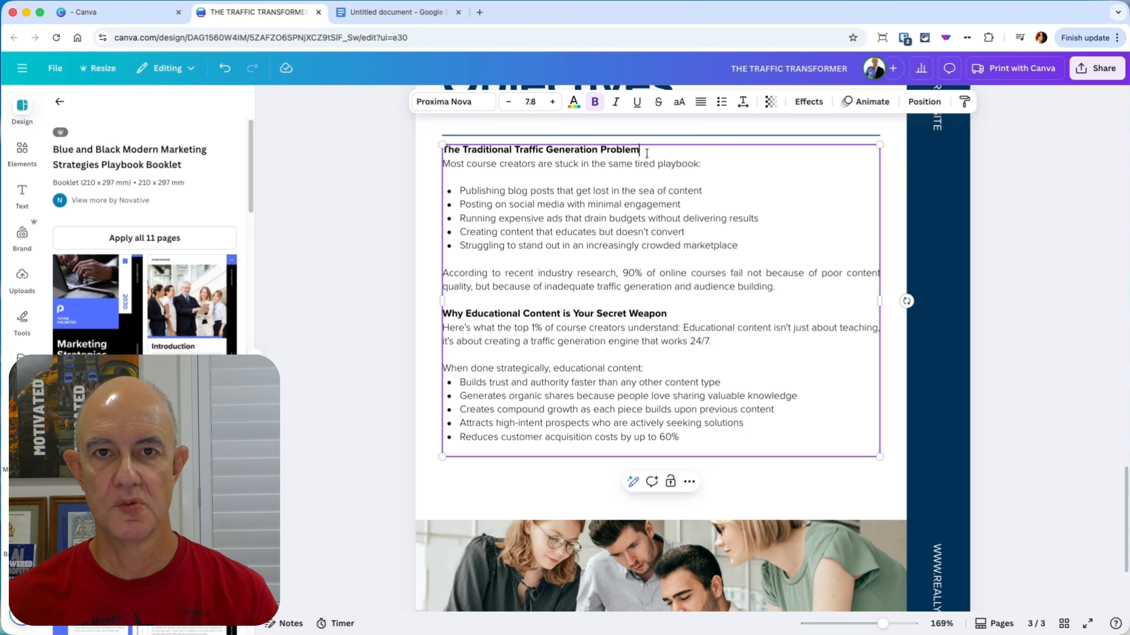
pyautogui.press('Return')
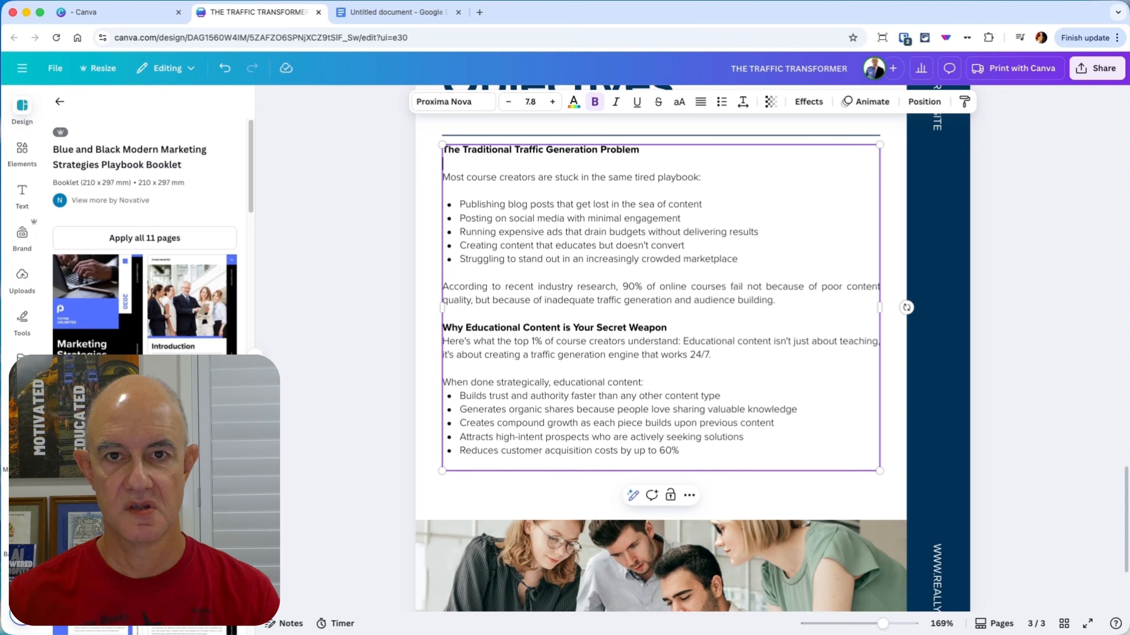
# Step: Insert a blank line beneath the heading "Why Educational Content is Your Secret Weapon" and set the heading's font size to 9.8
pyautogui.click(688, 327)
pyautogui.press('Return')
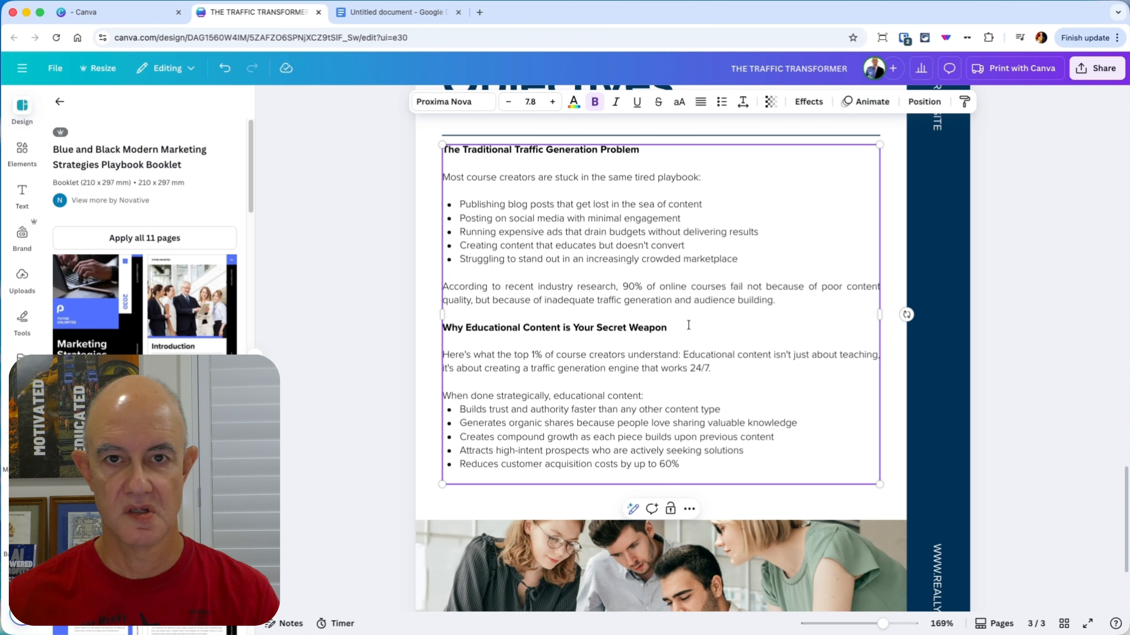
pyautogui.moveTo(667, 329); pyautogui.dragTo(442, 329)
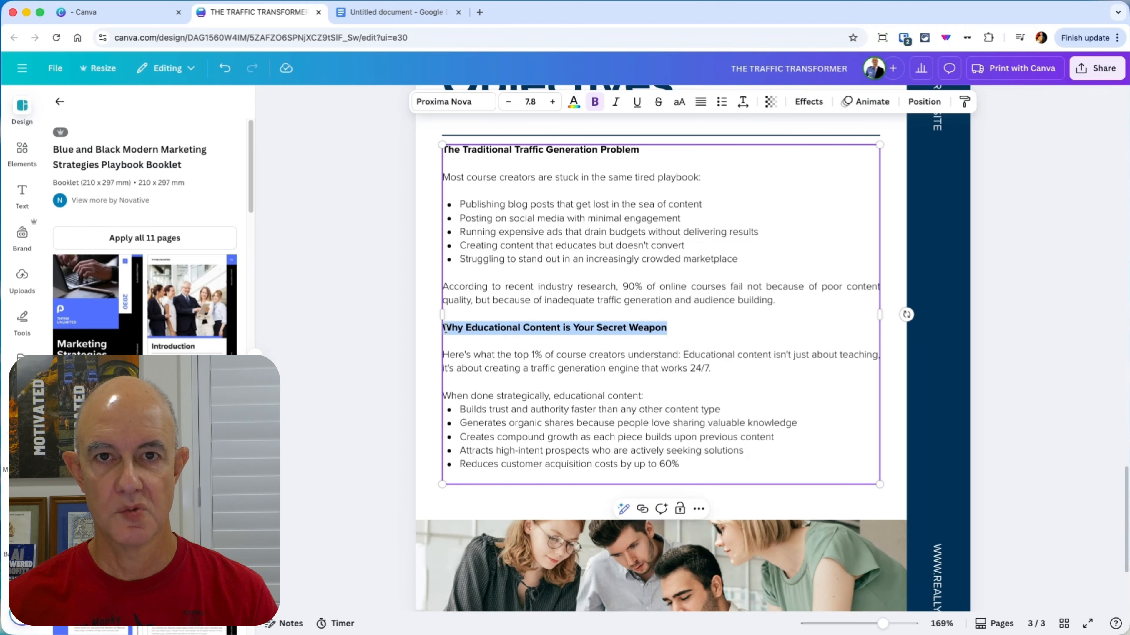
pyautogui.click(551, 102)
pyautogui.click(551, 102)
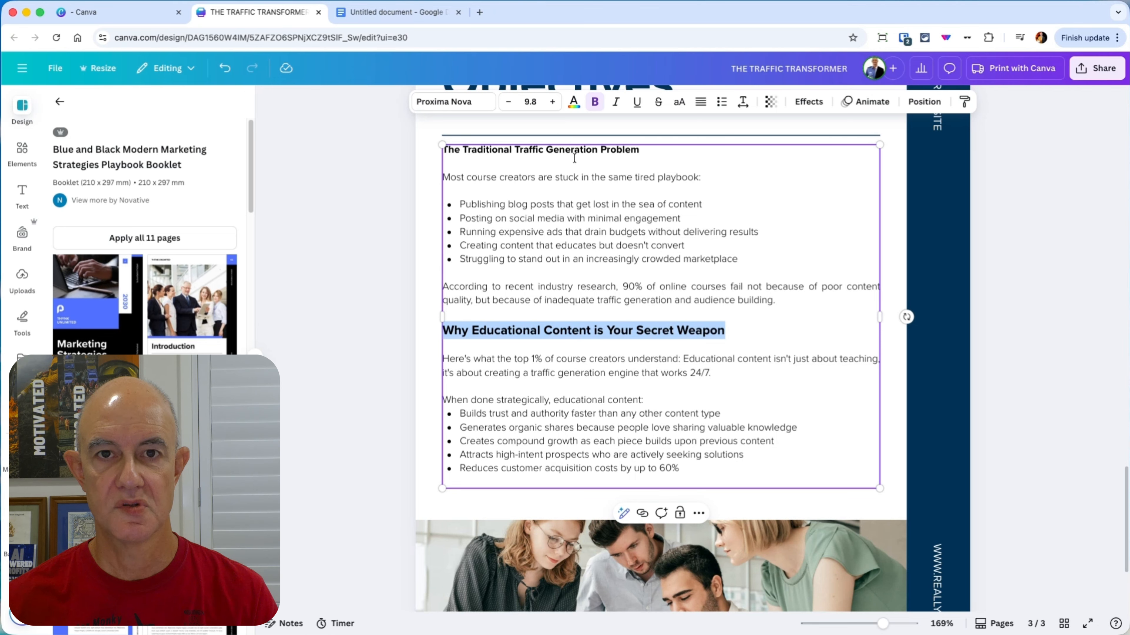
# Step: Set the font size of the heading "The Traditional Traffic Generation Problem" to 9.8 and move the guide text box down slightly
pyautogui.moveTo(643, 151); pyautogui.dragTo(442, 148)
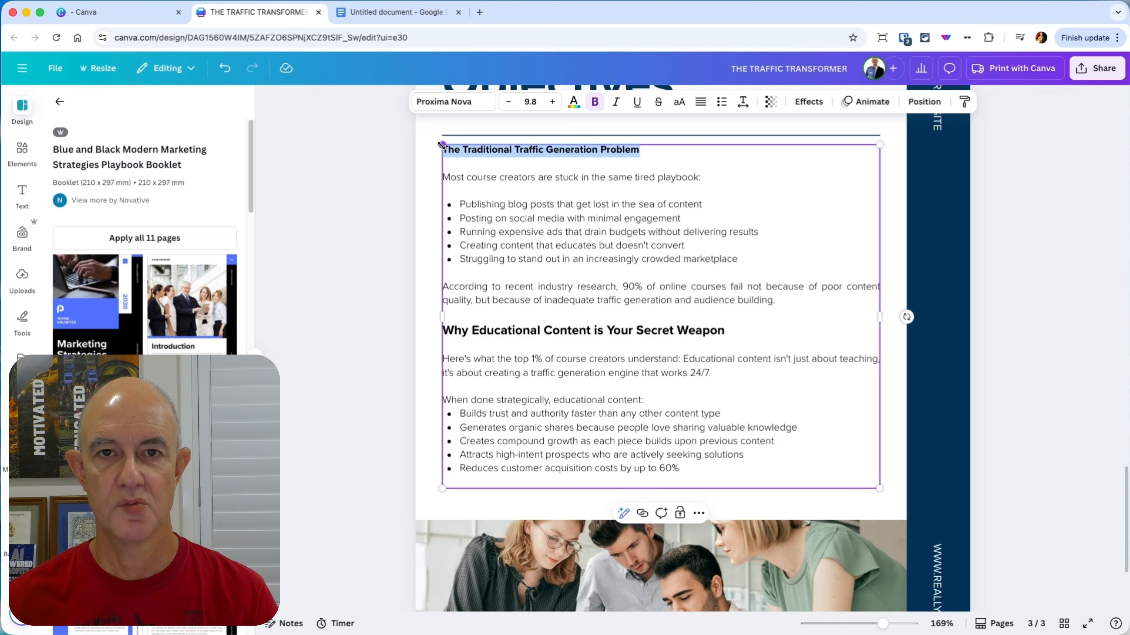
pyautogui.click(558, 107)
pyautogui.click(558, 107)
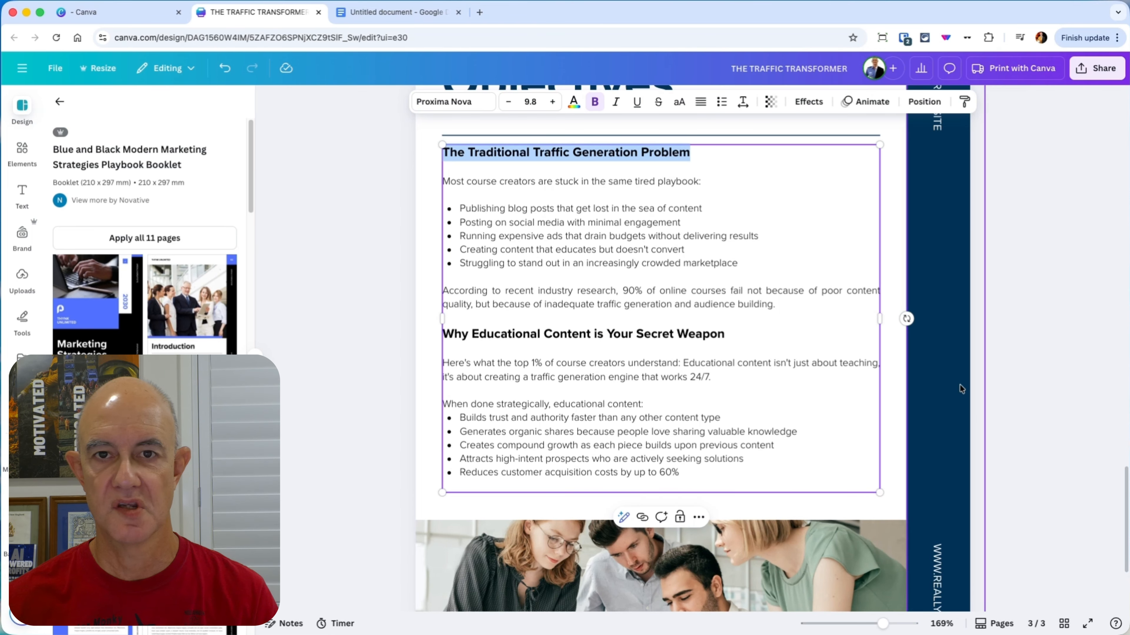
pyautogui.click(1066, 430)
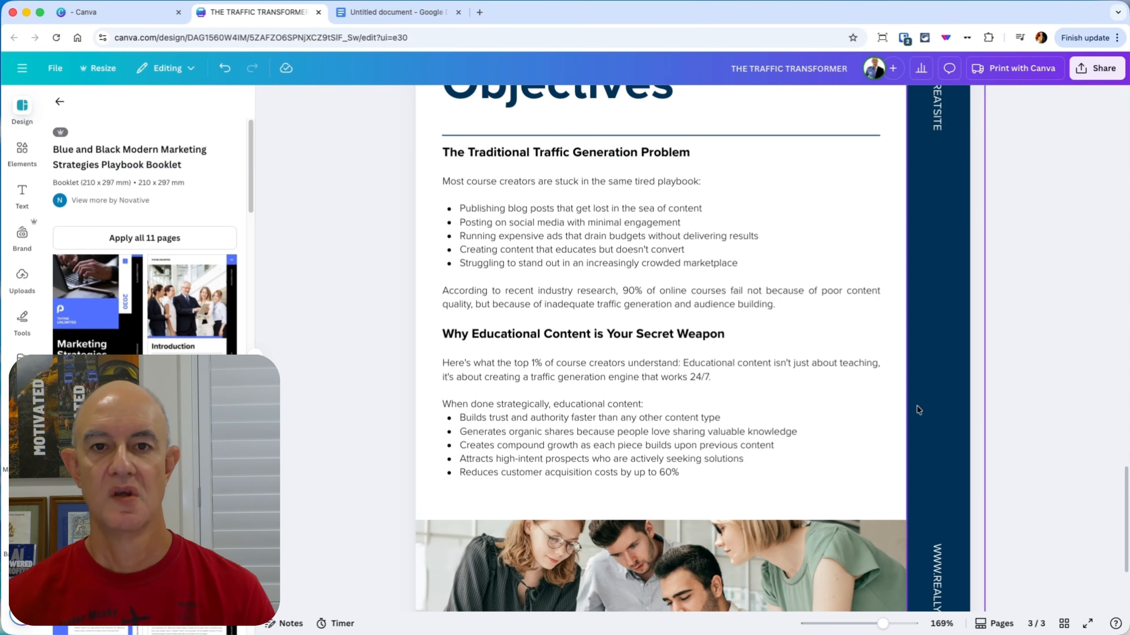
pyautogui.moveTo(596, 353); pyautogui.dragTo(596, 363)
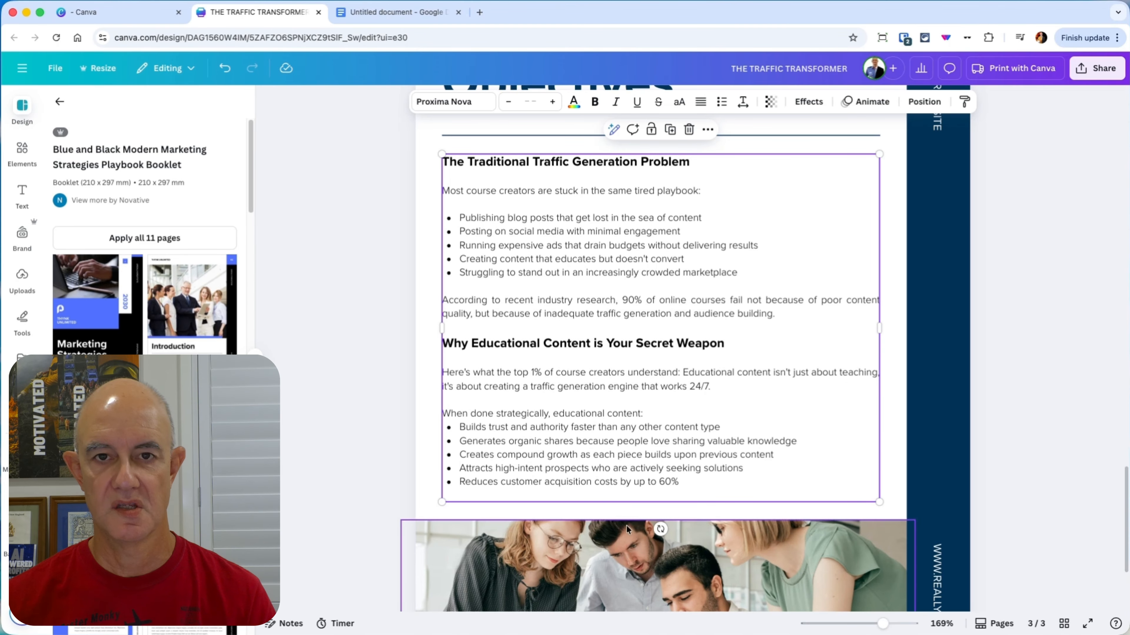
pyautogui.scroll(-5, 1059, 481)
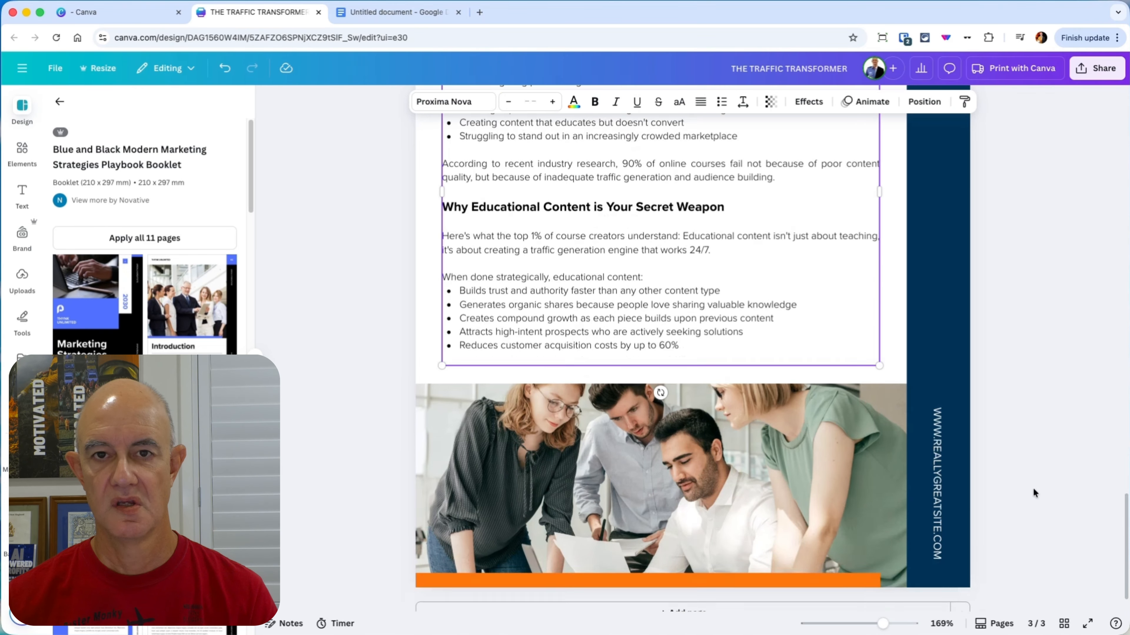
pyautogui.click(934, 480)
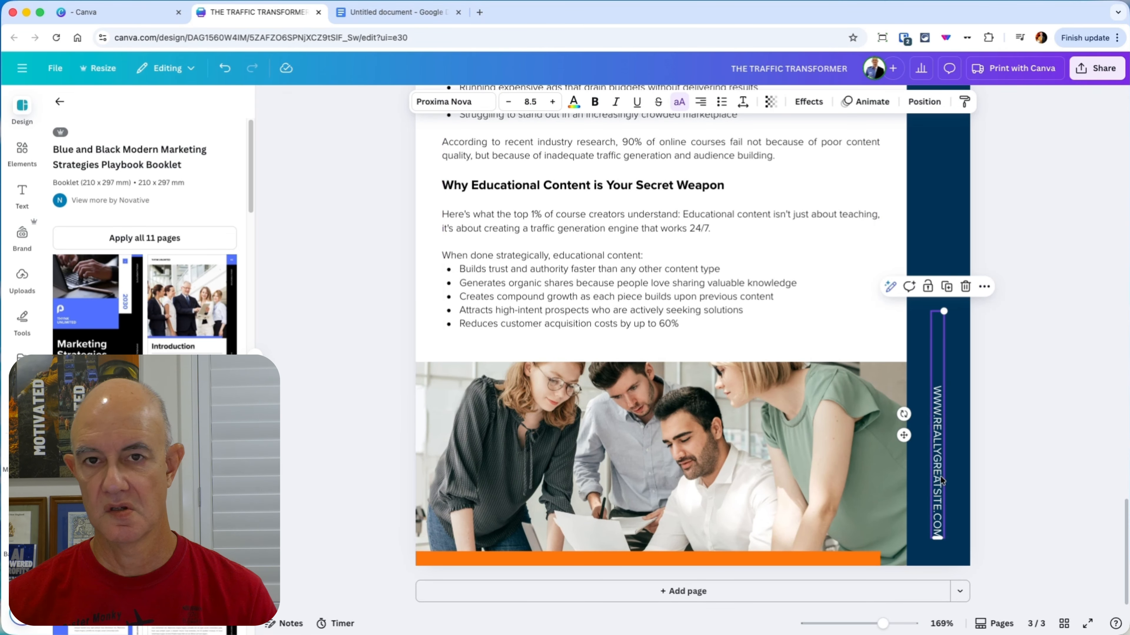
pyautogui.doubleClick(937, 477)
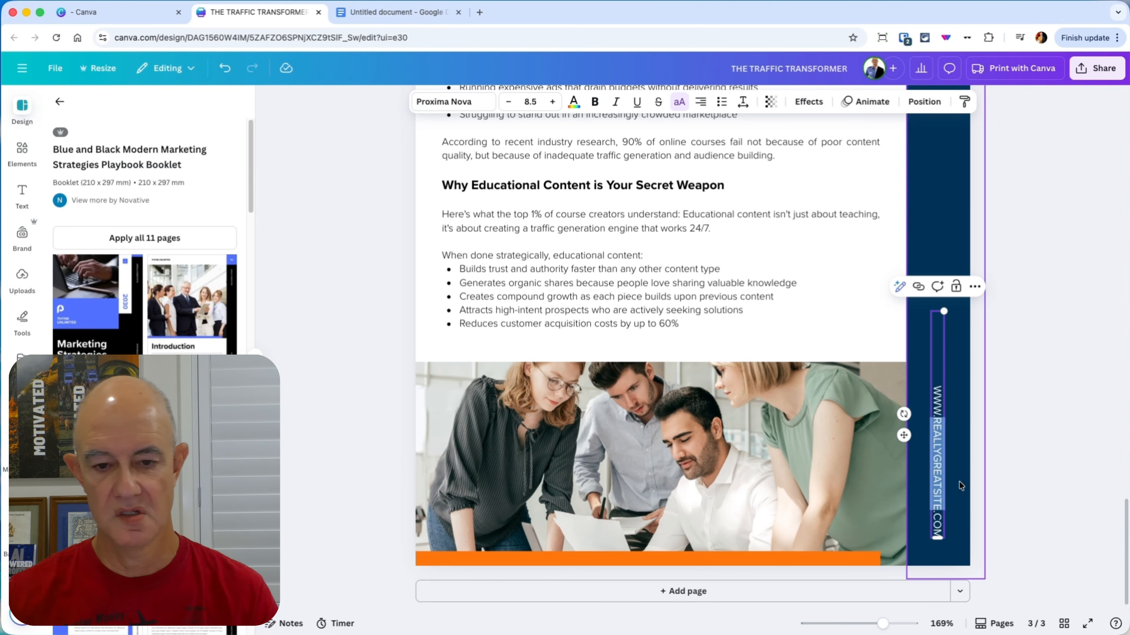
pyautogui.write('MRWEBMARKETING')
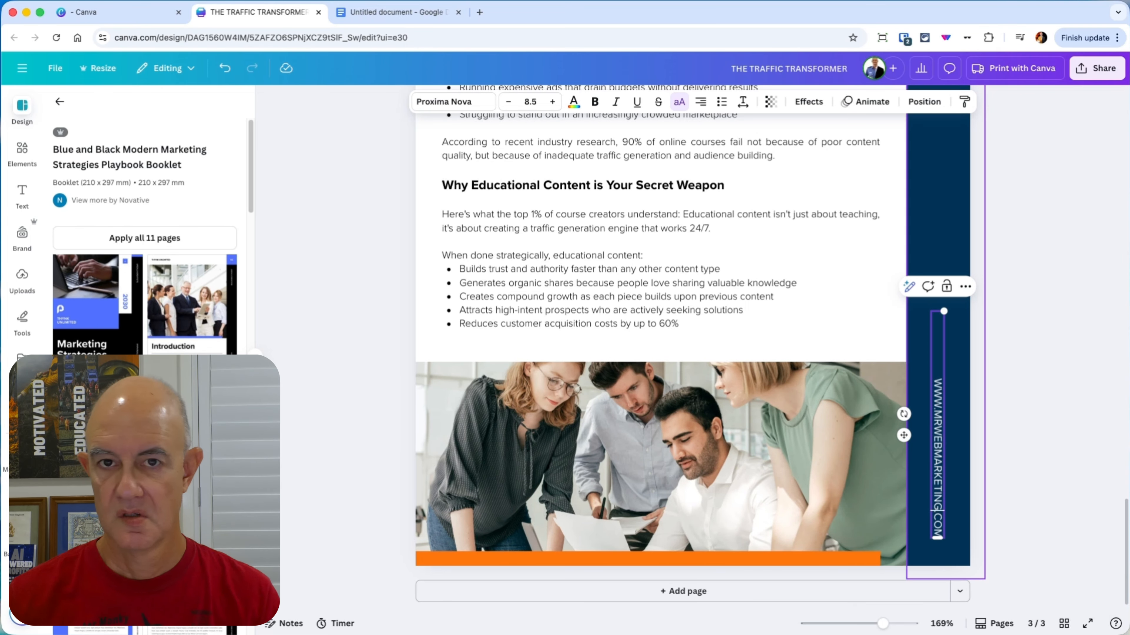
pyautogui.click(1055, 417)
pyautogui.scroll(5, 1043, 401)
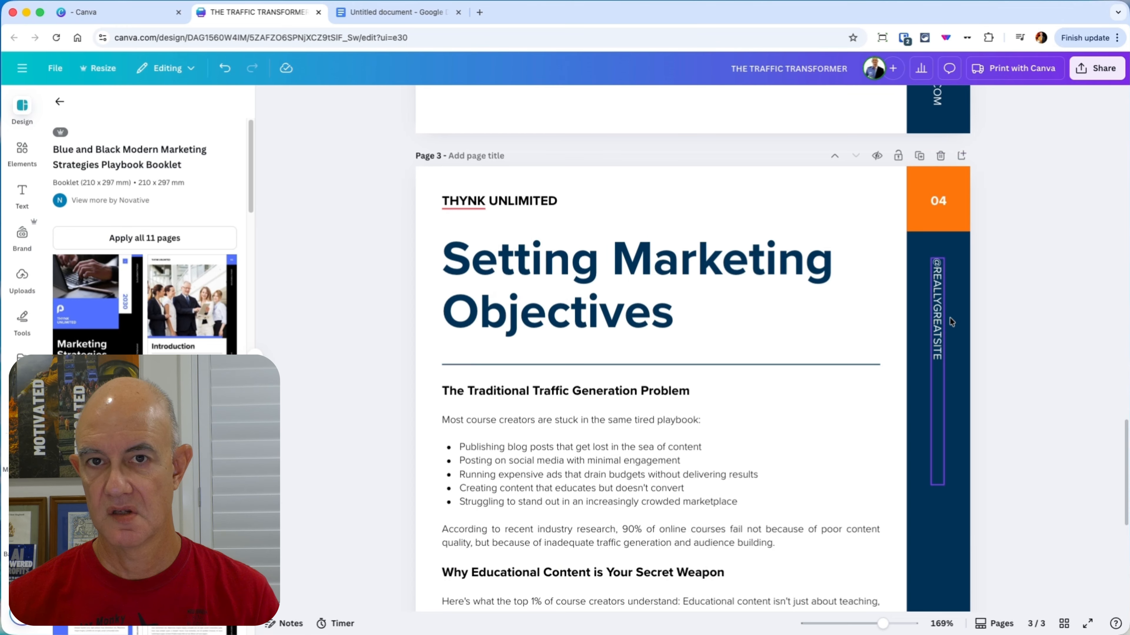
pyautogui.click(928, 321)
pyautogui.press('Escape')
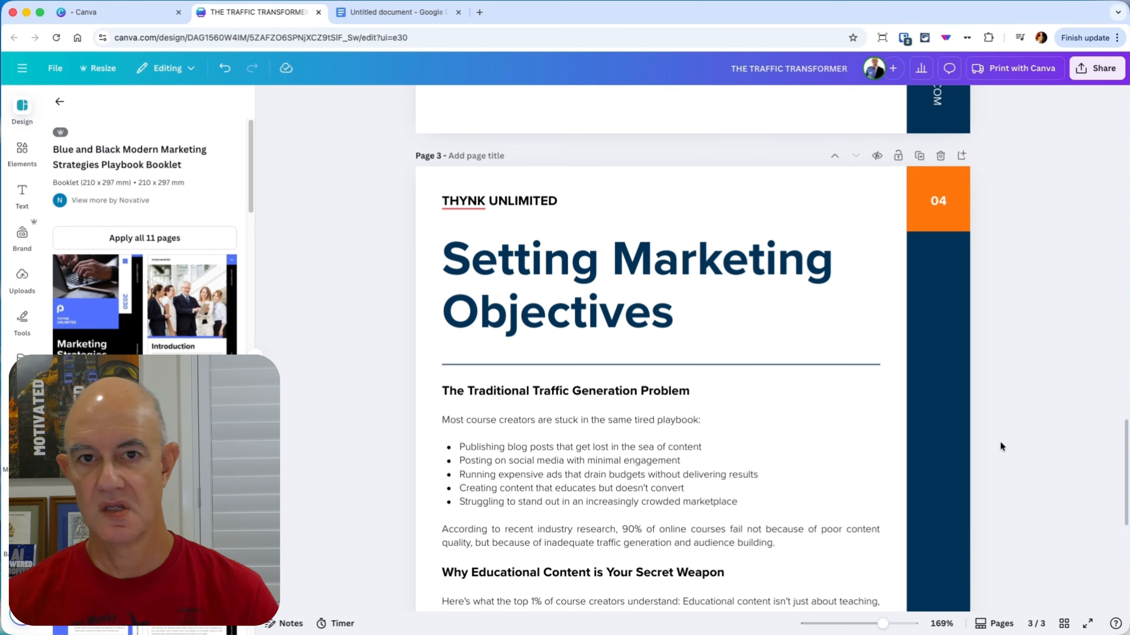
# Step: Change the page number in the orange box on page 2 to 01
pyautogui.scroll(-5, 998, 450)
pyautogui.scroll(10, 988, 444)
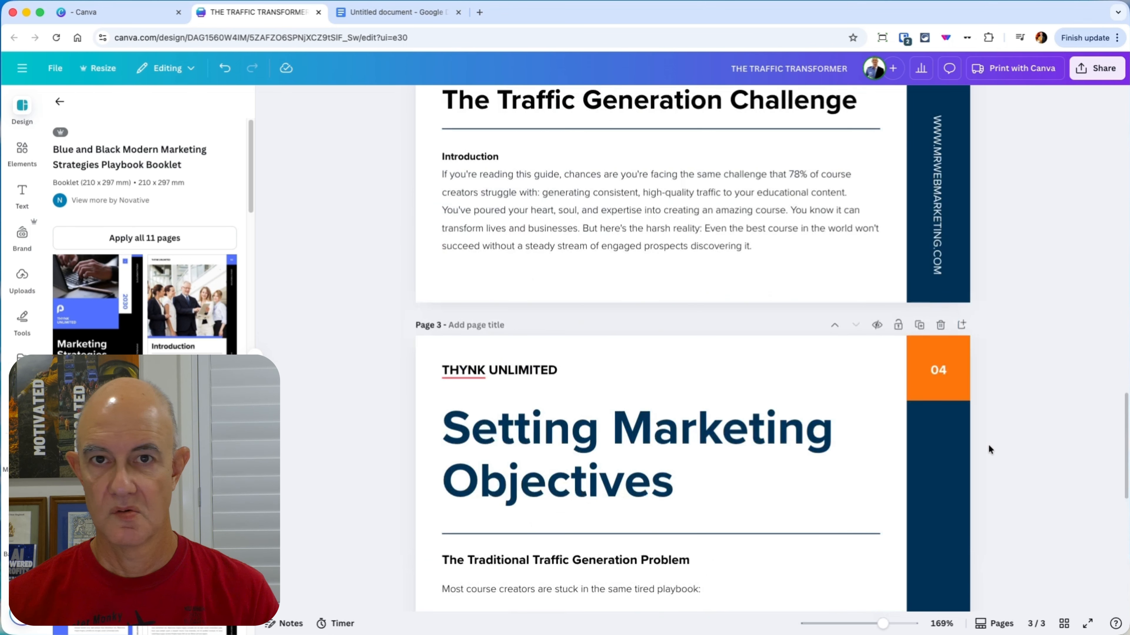
pyautogui.scroll(4, 988, 448)
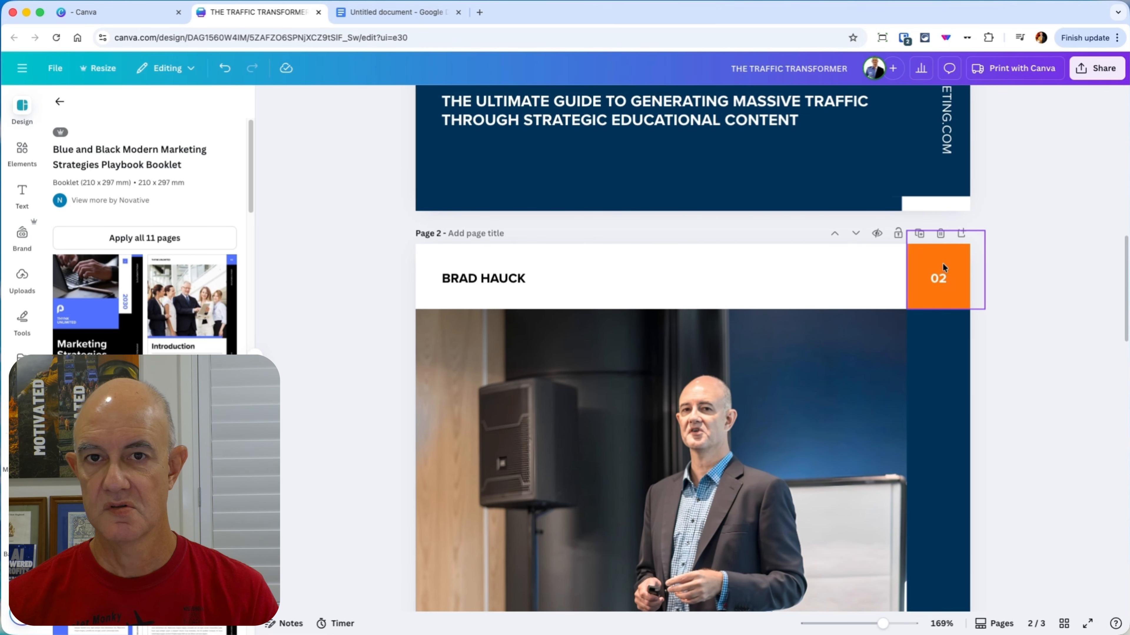
pyautogui.scroll(-8, 970, 498)
pyautogui.scroll(-3, 970, 497)
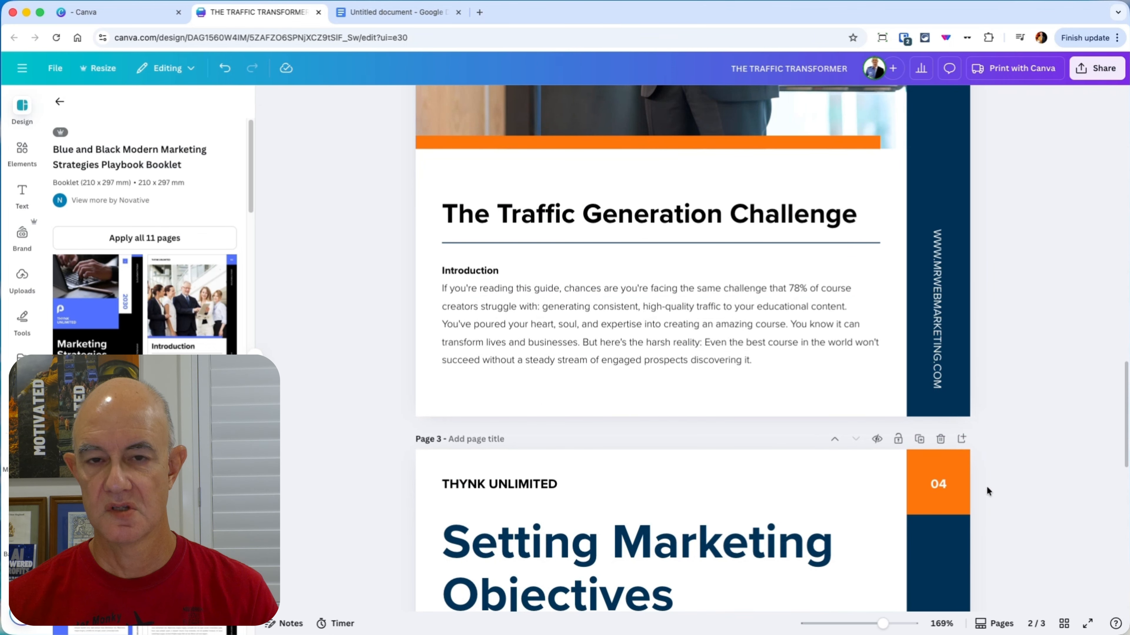
pyautogui.scroll(8, 999, 478)
pyautogui.scroll(5, 1005, 380)
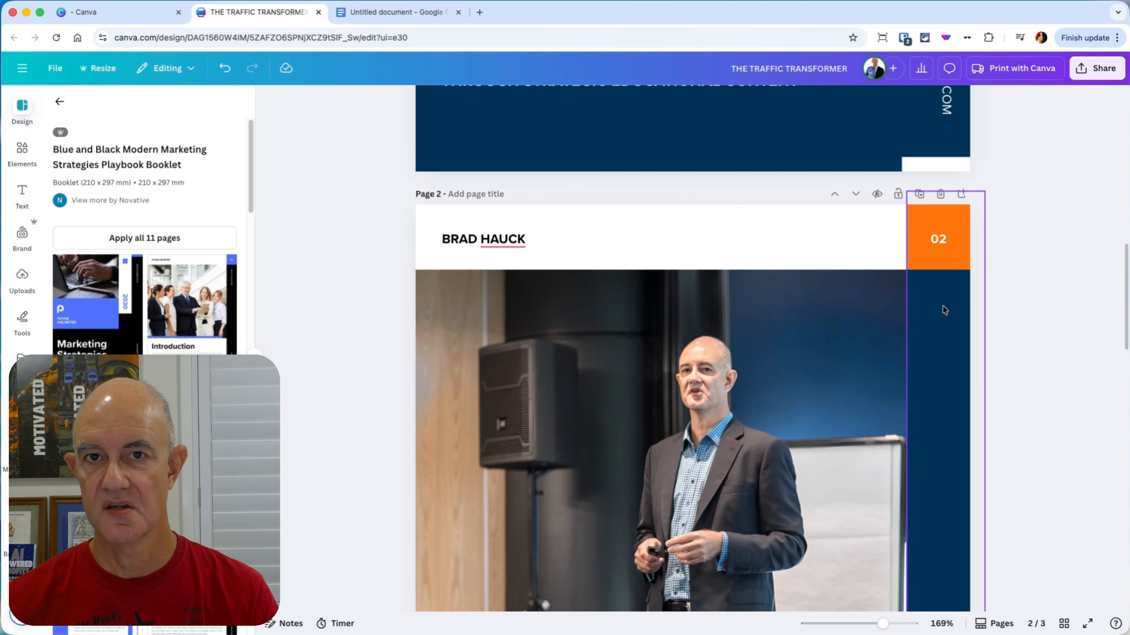
pyautogui.doubleClick(935, 241)
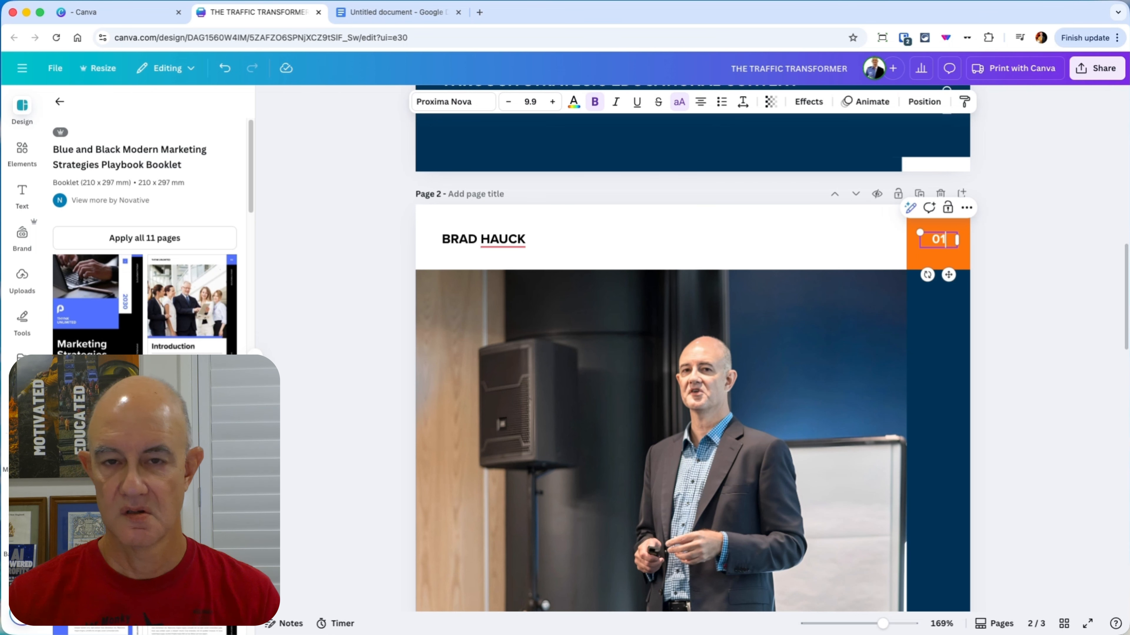
# Step: Change the page number in the orange box on page 3 to 02
pyautogui.scroll(-10, 948, 530)
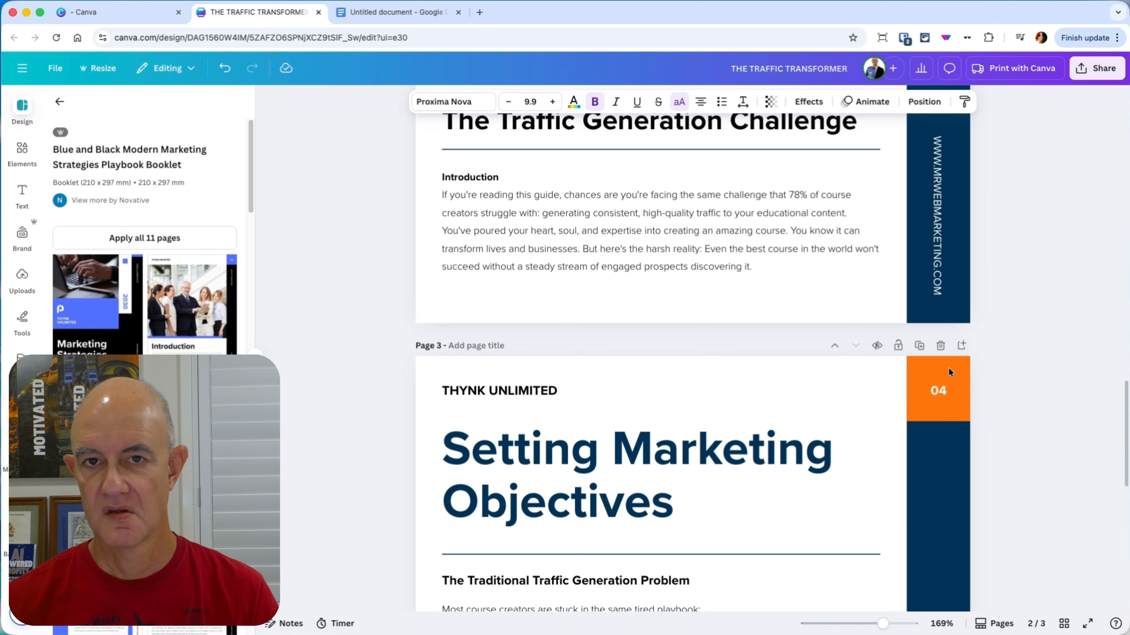
pyautogui.doubleClick(932, 390)
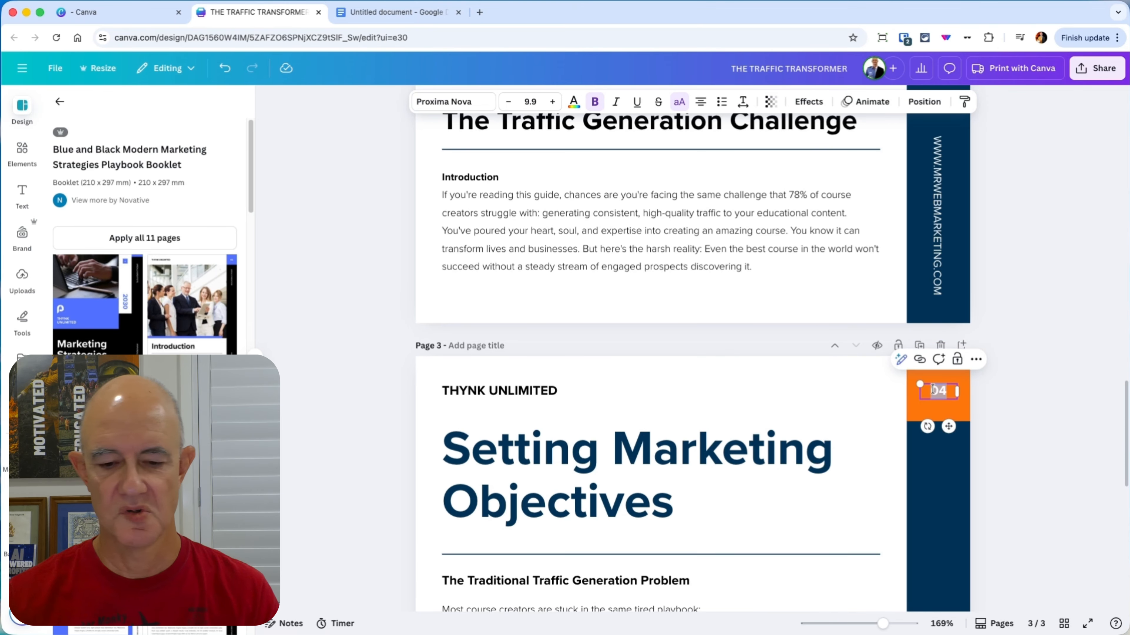
pyautogui.write('0')
pyautogui.click(1053, 441)
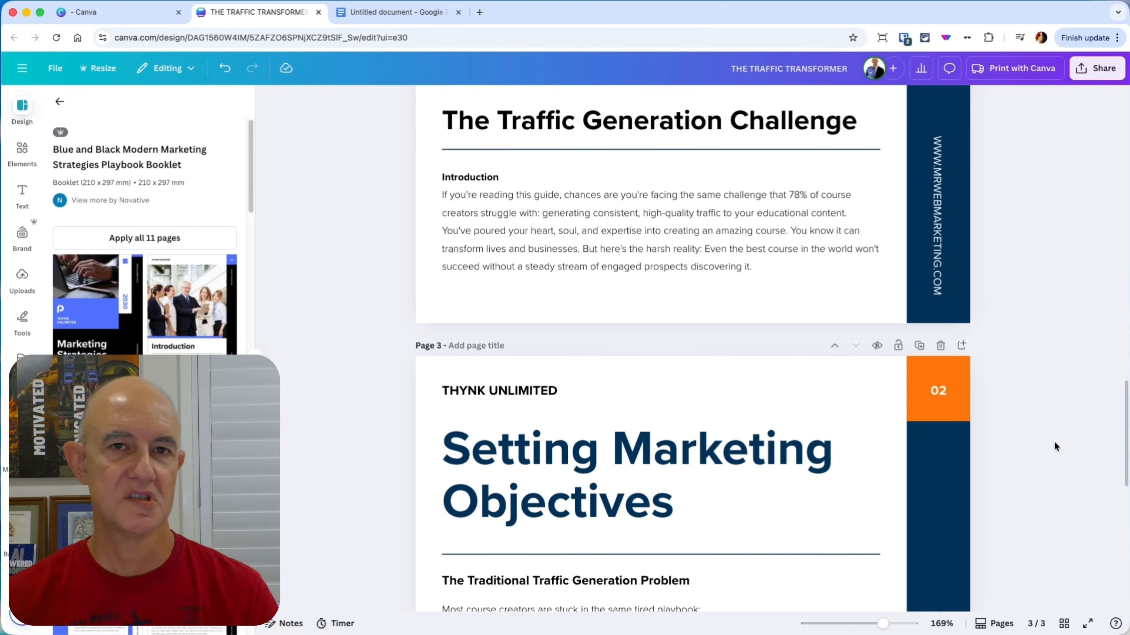
# Step: Check the matching section in the Google Docs document, then replace page 3's title in Canva with "What Are The Problems?"
pyautogui.scroll(-3, 990, 521)
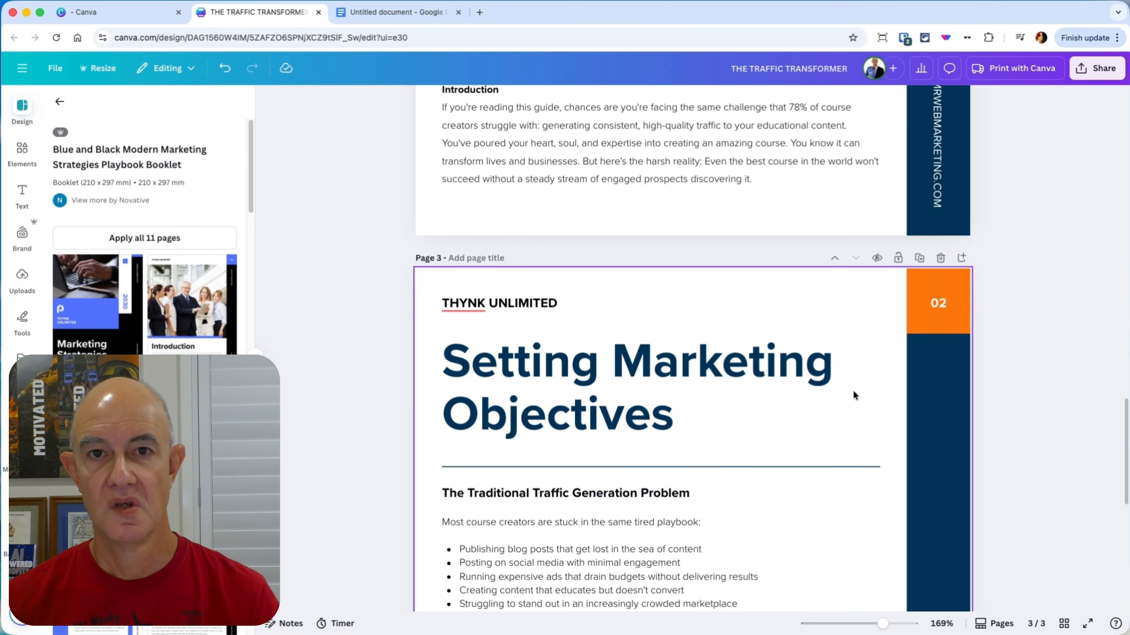
pyautogui.click(375, 20)
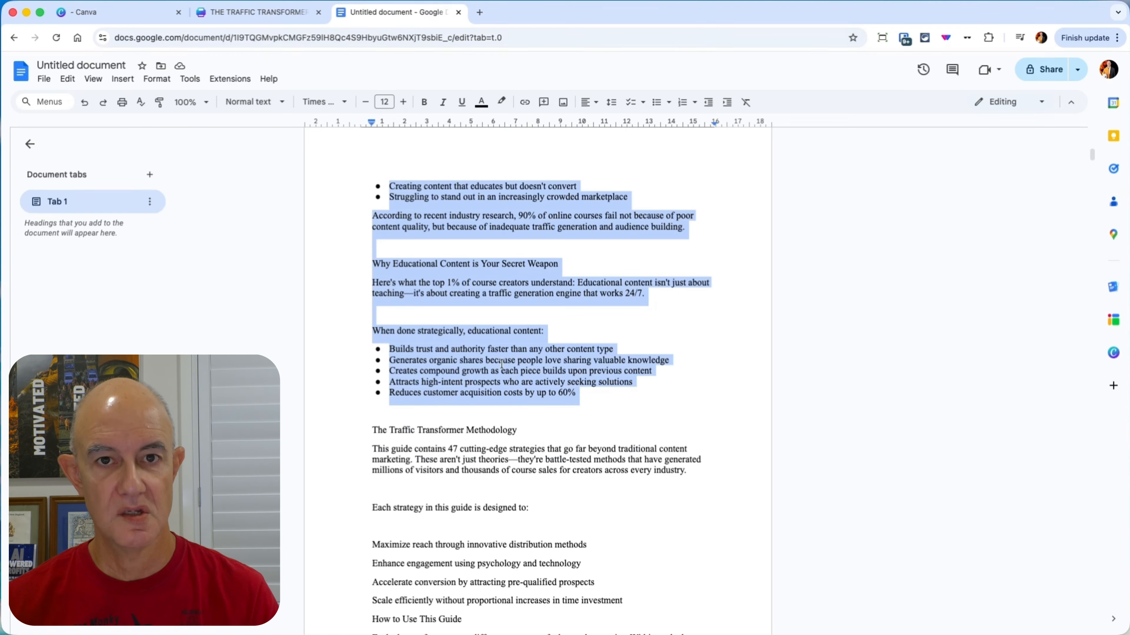
pyautogui.scroll(10, 539, 397)
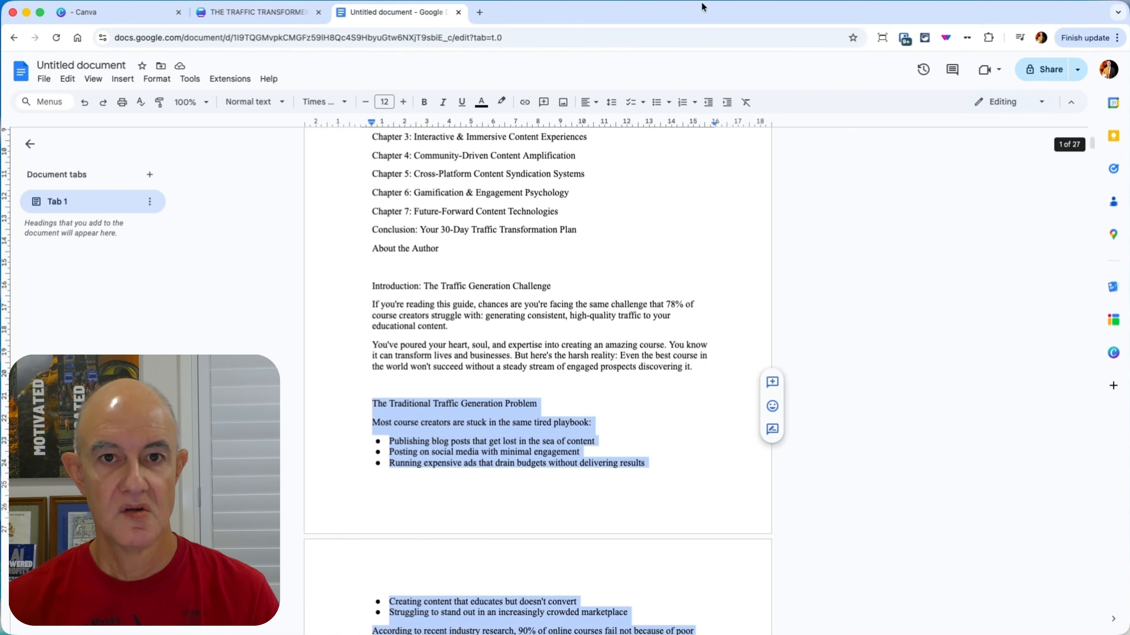
pyautogui.write('hat are the Pr')
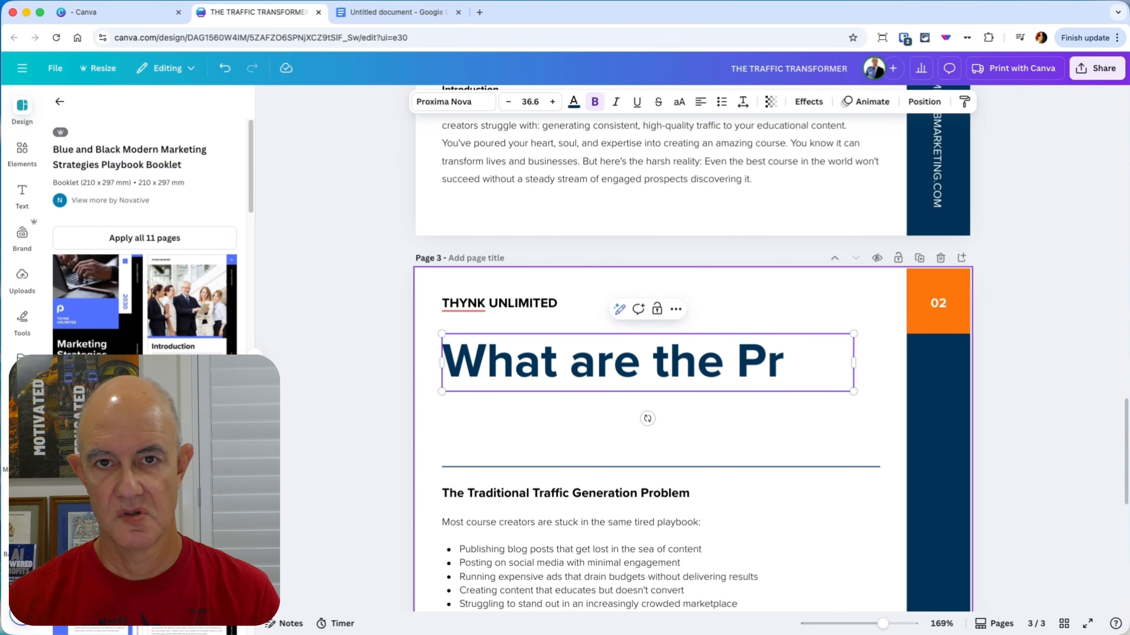
pyautogui.press('super+a')
pyautogui.write('Setting Marketing Objectives')
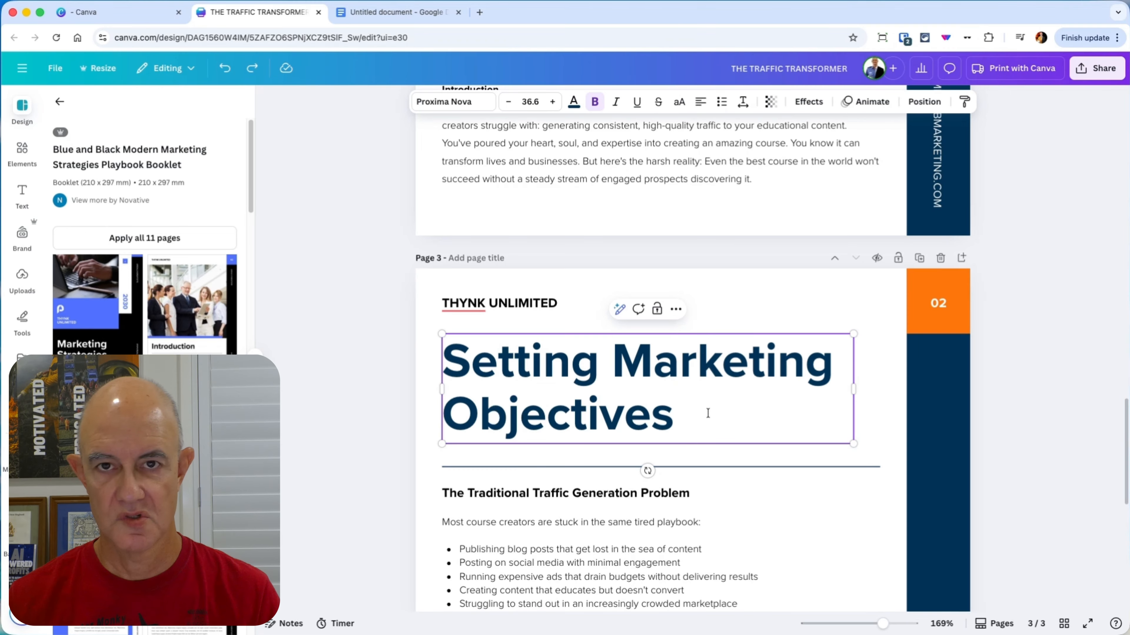
pyautogui.moveTo(708, 413); pyautogui.dragTo(453, 356)
# Step: Replace the "THYNK UNLIMITED" text above page 3's title with the author's full name
pyautogui.click(484, 308)
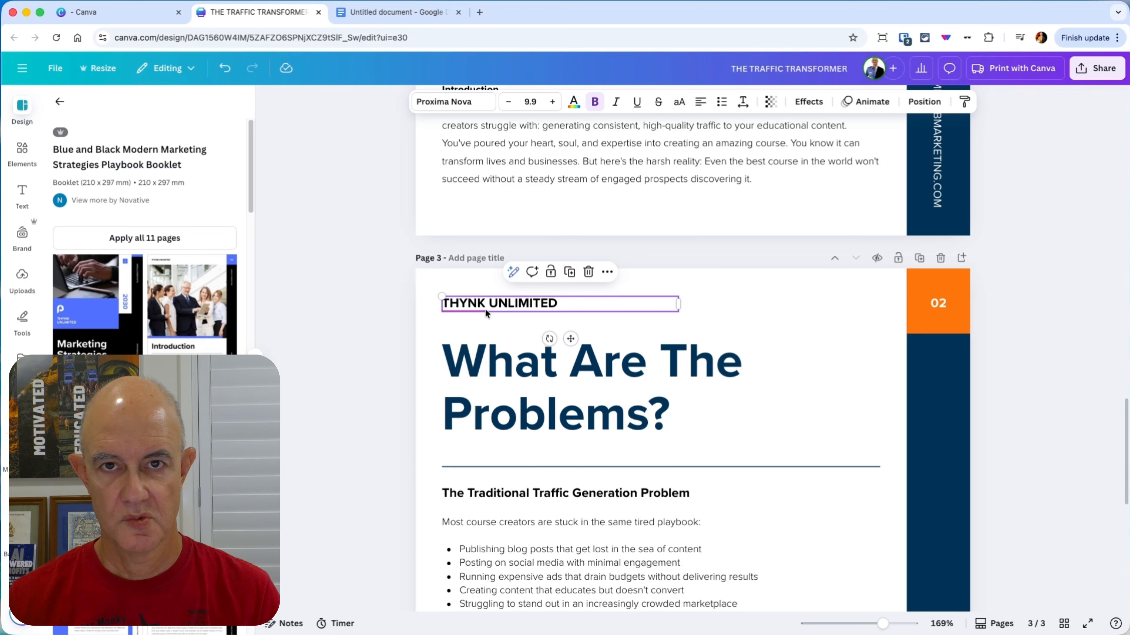
pyautogui.click(484, 309)
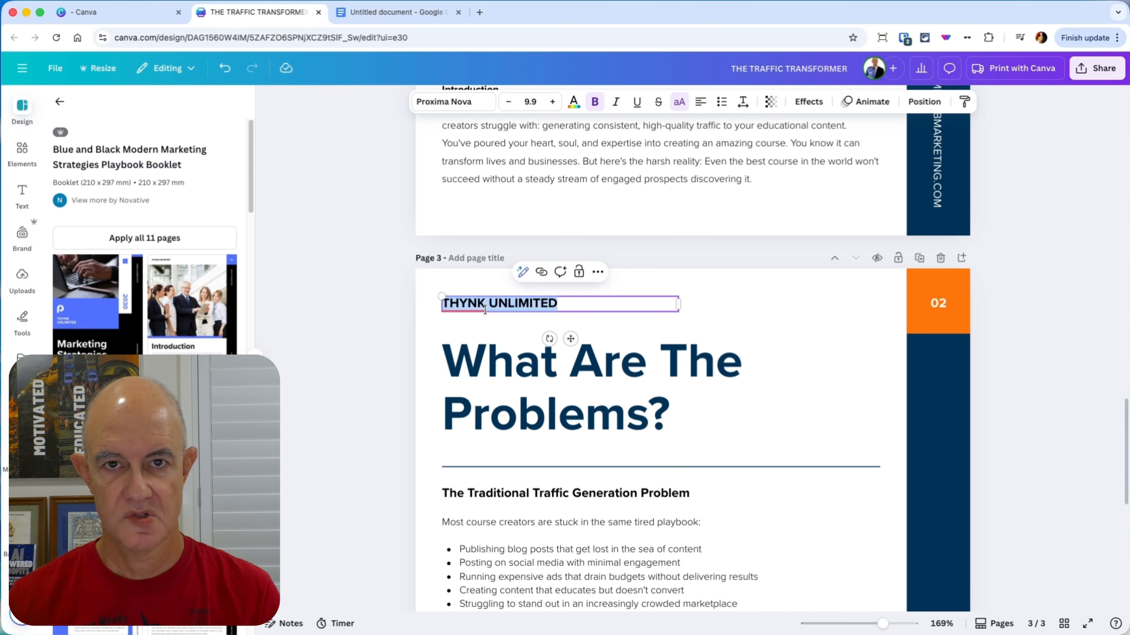
pyautogui.write('BRAD AHC')
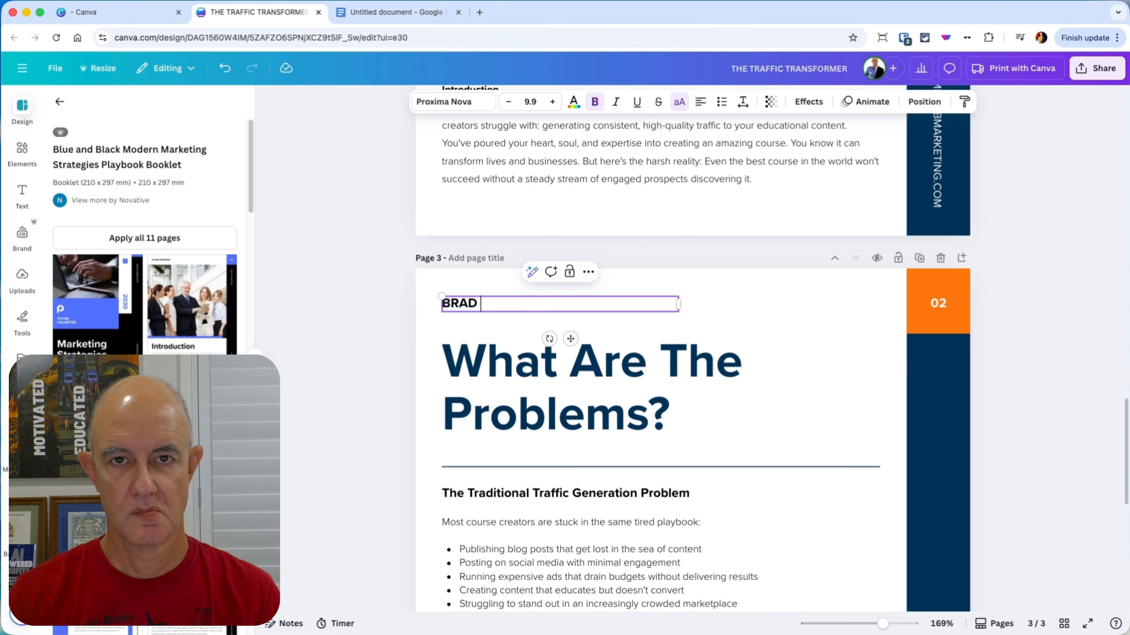
pyautogui.press('BackSpace')
pyautogui.press('BackSpace')
pyautogui.press('BackSpace')
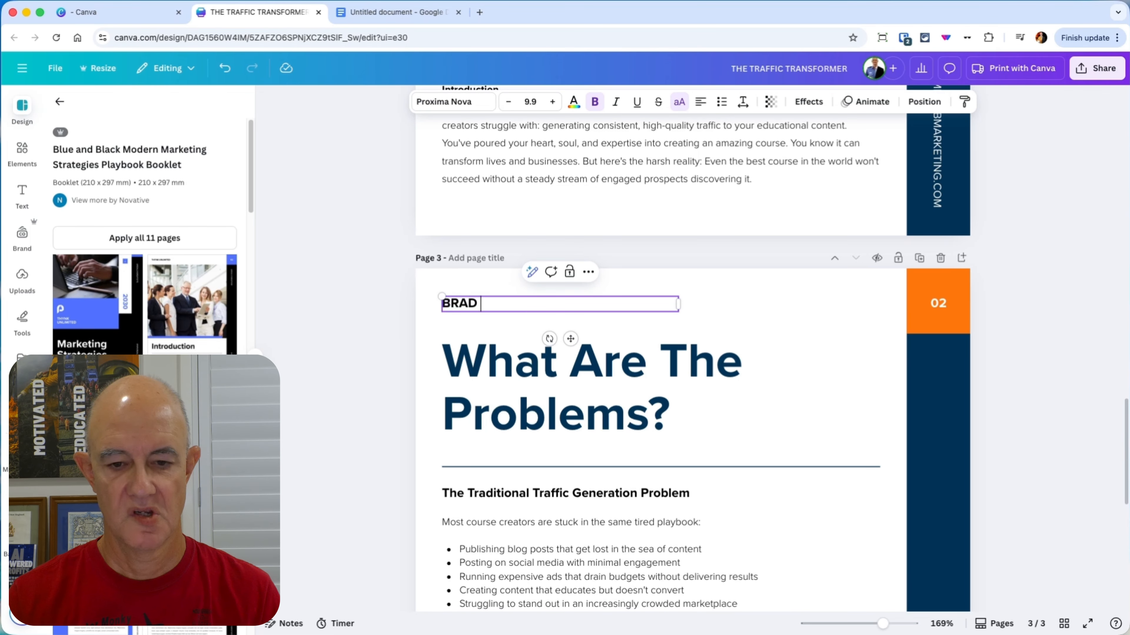
pyautogui.write('HAUCK')
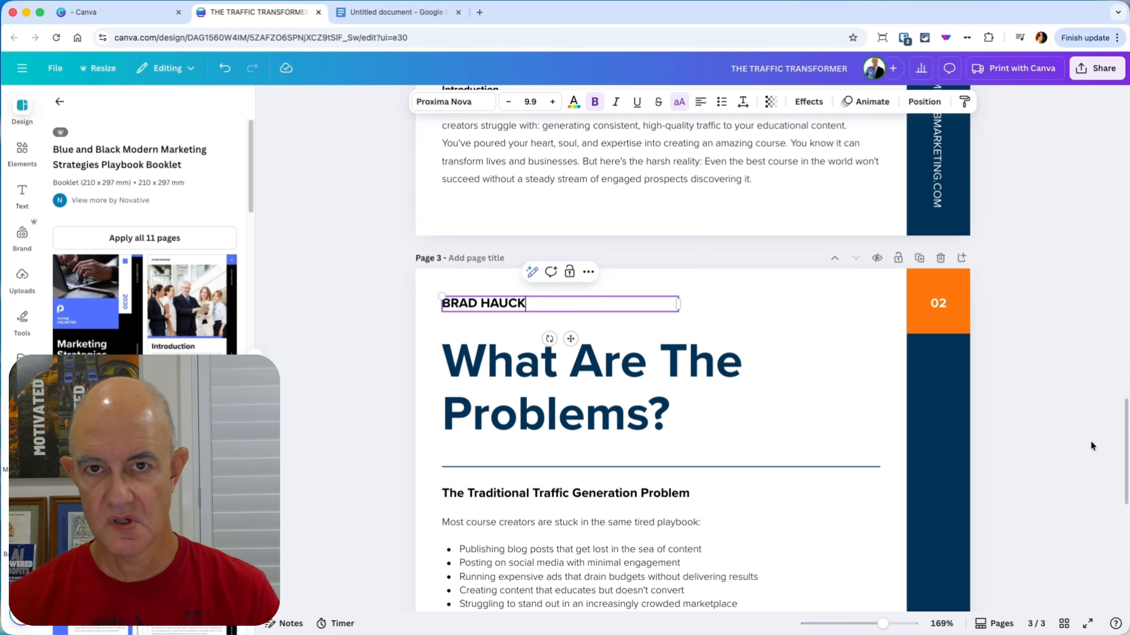
pyautogui.click(1038, 444)
# Step: Select the team photo at the foot of page 3 and search the photo elements for "problem"
pyautogui.scroll(-7, 991, 468)
pyautogui.scroll(-4, 992, 469)
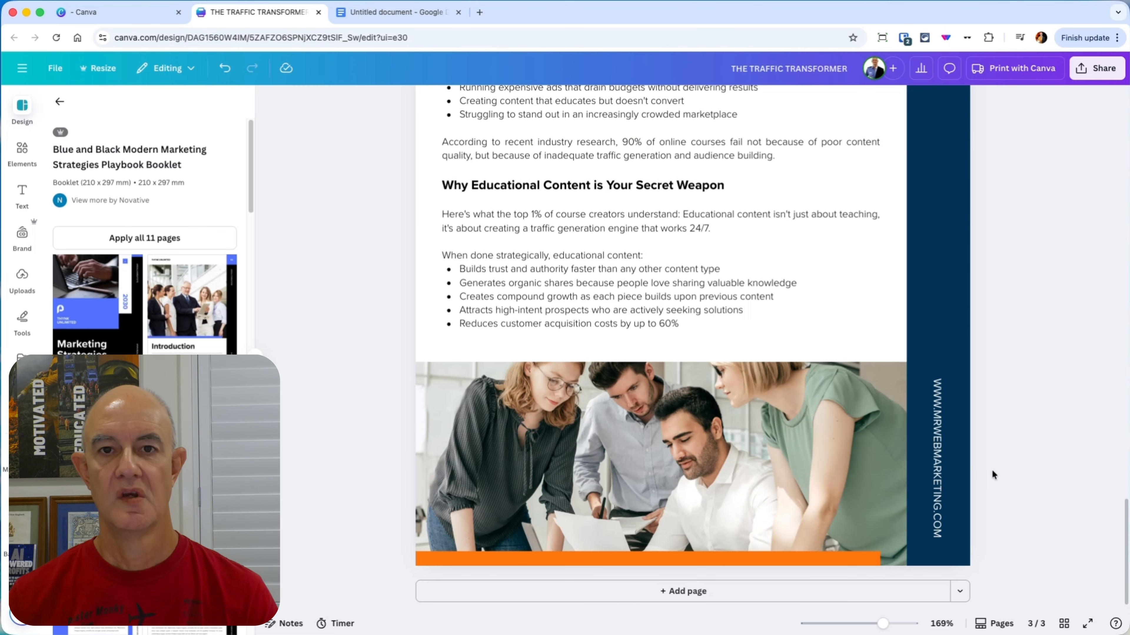
pyautogui.click(671, 537)
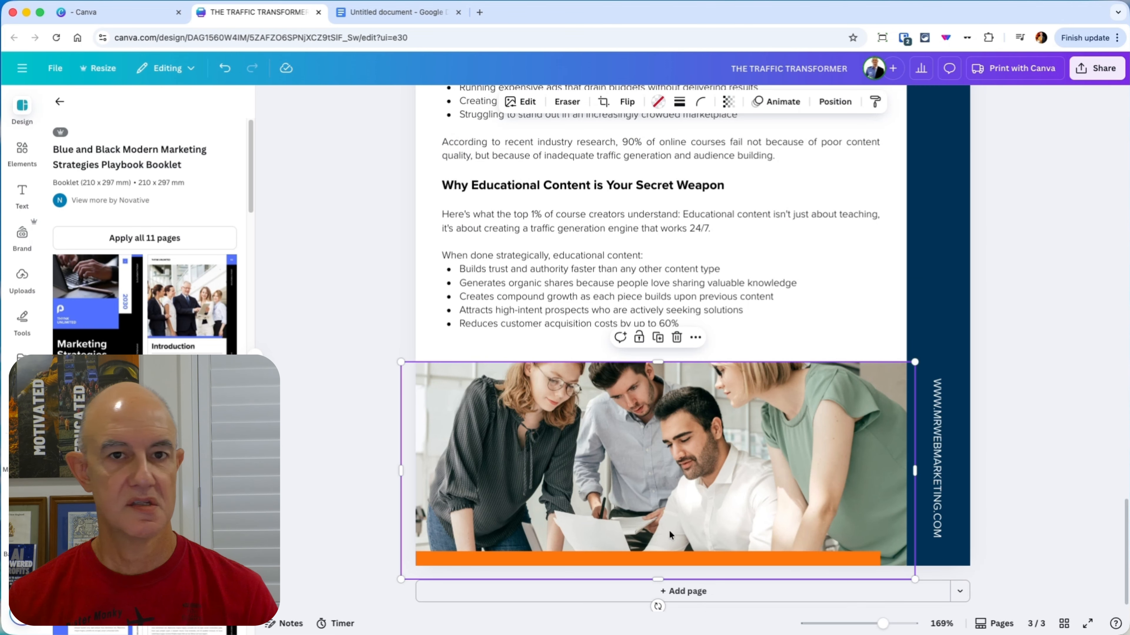
pyautogui.click(22, 151)
pyautogui.click(213, 106)
pyautogui.write('problem')
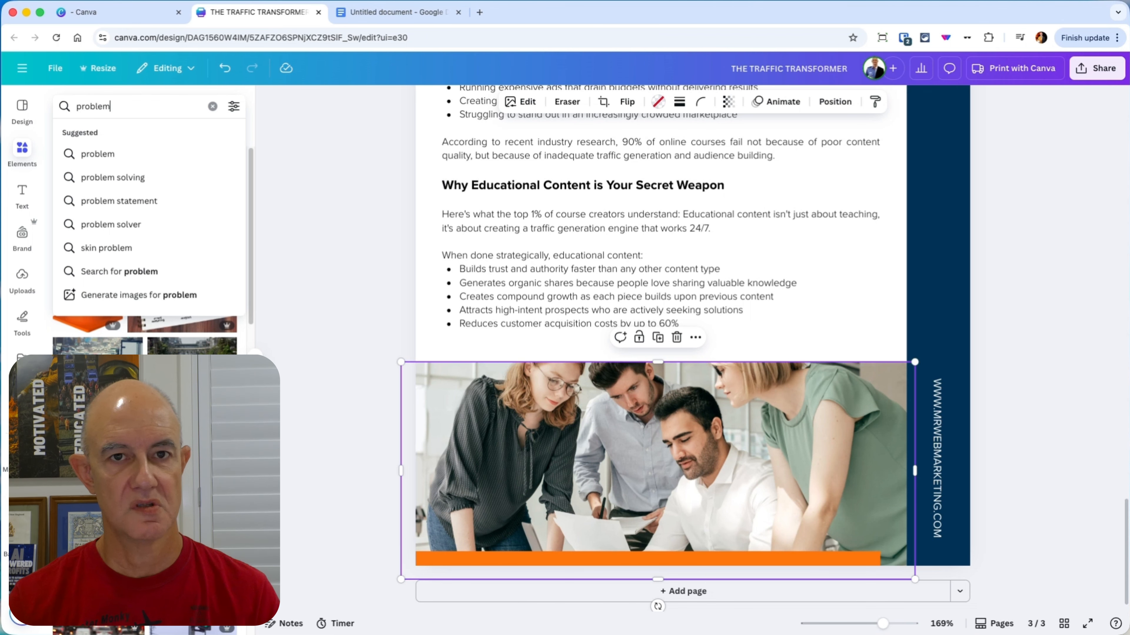
pyautogui.press('Return')
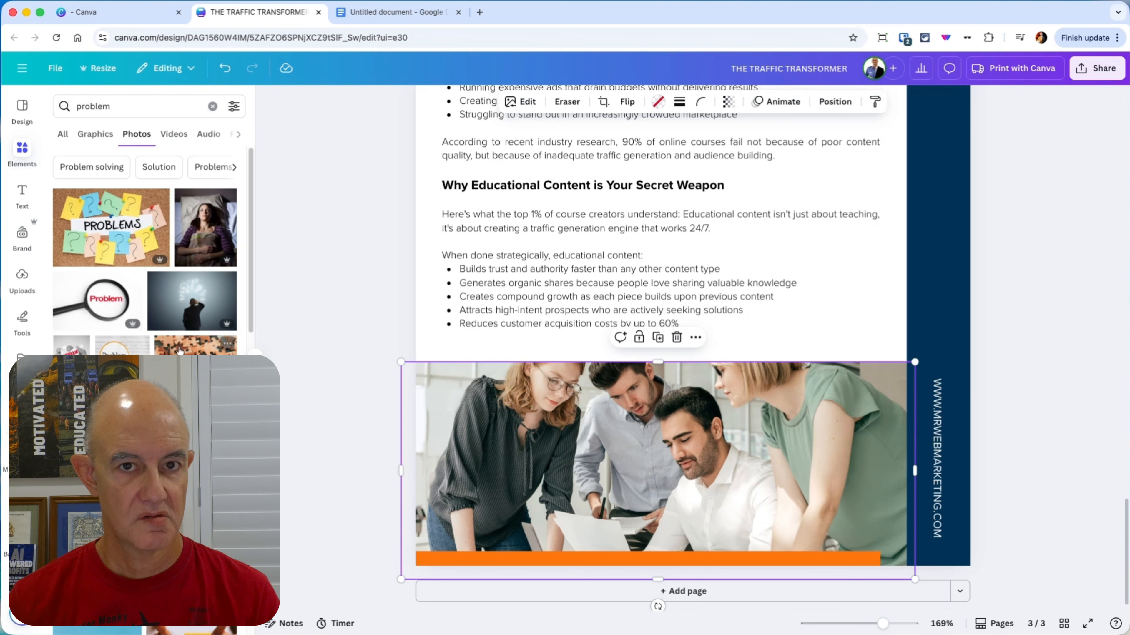
# Step: Replace the team photo at the foot of page 3 with the photo of the stressed woman holding her head beside a laptop
pyautogui.scroll(-5, 125, 257)
pyautogui.scroll(1, 125, 256)
pyautogui.moveTo(125, 255); pyautogui.dragTo(633, 427)
pyautogui.click(1030, 420)
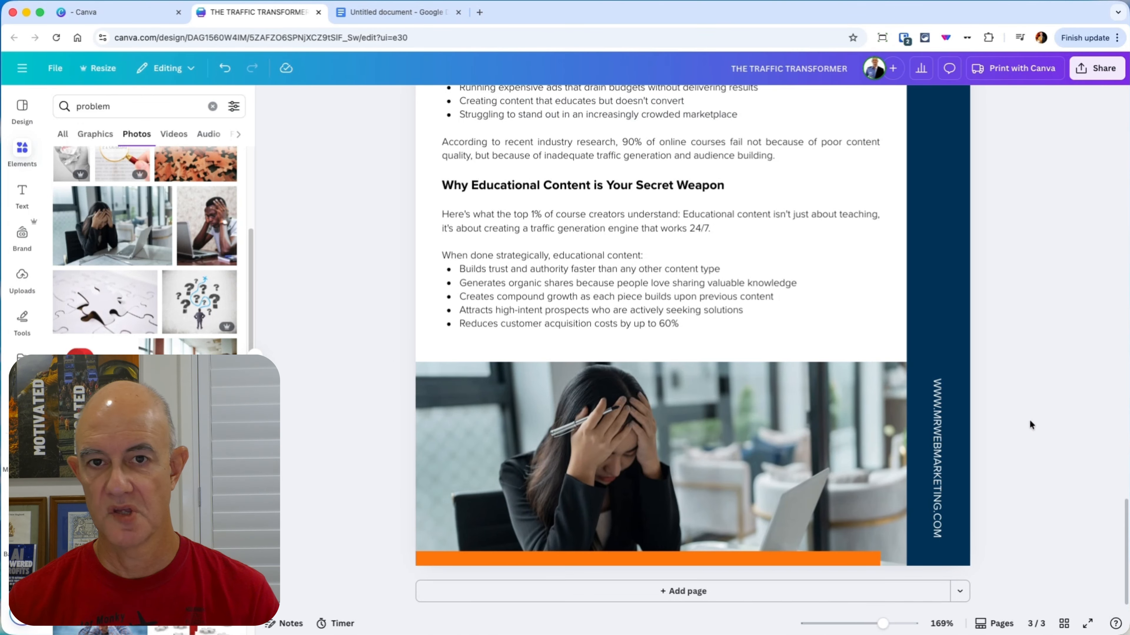
# Step: Review the booklet from the cover to page 3, then duplicate page 3
pyautogui.scroll(5, 1027, 424)
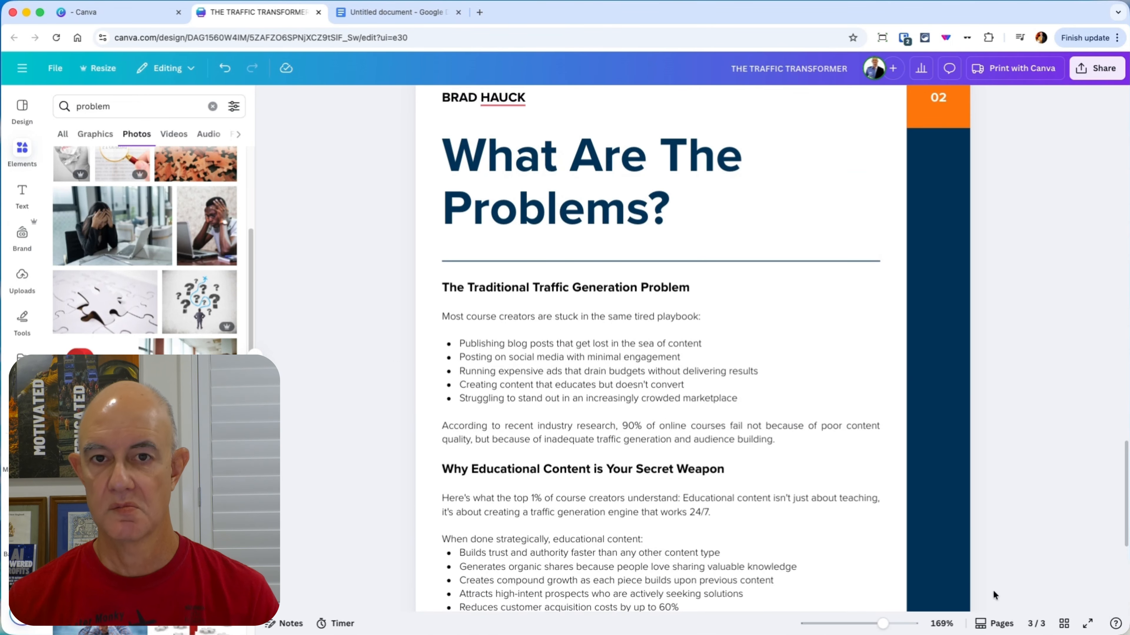
pyautogui.moveTo(886, 625); pyautogui.dragTo(862, 626)
pyautogui.scroll(15, 895, 433)
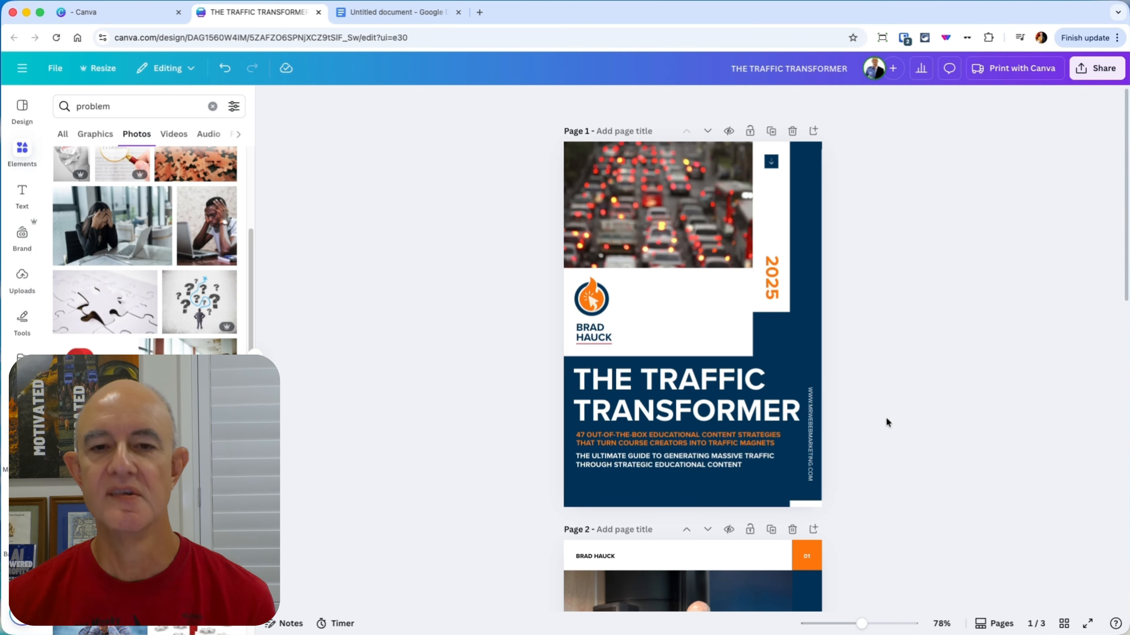
pyautogui.scroll(-5, 886, 418)
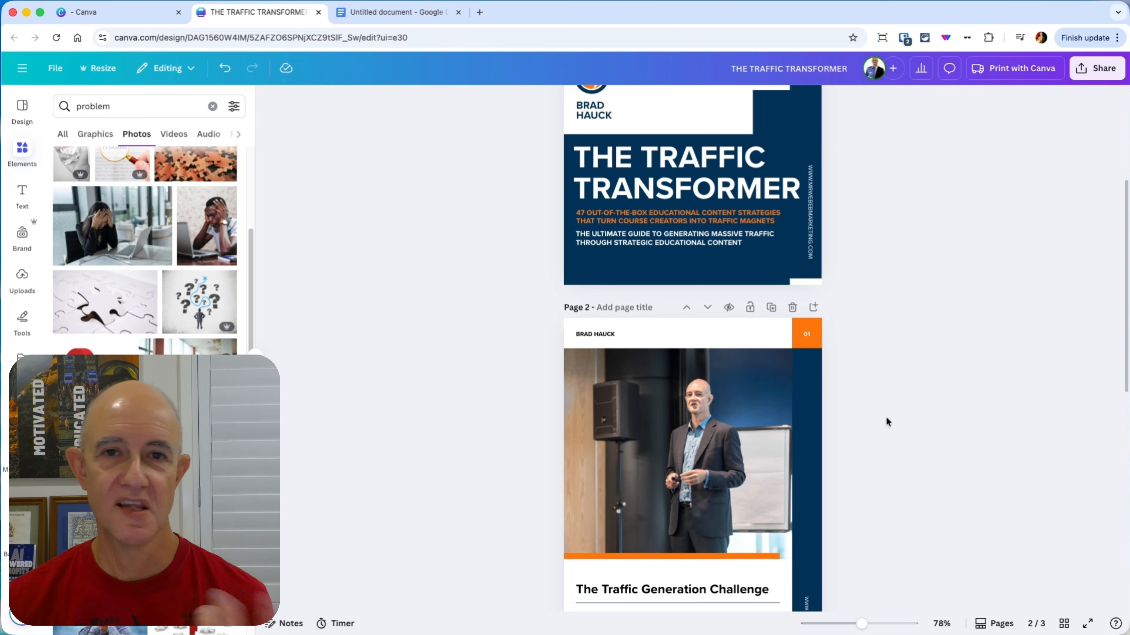
pyautogui.scroll(-5, 886, 419)
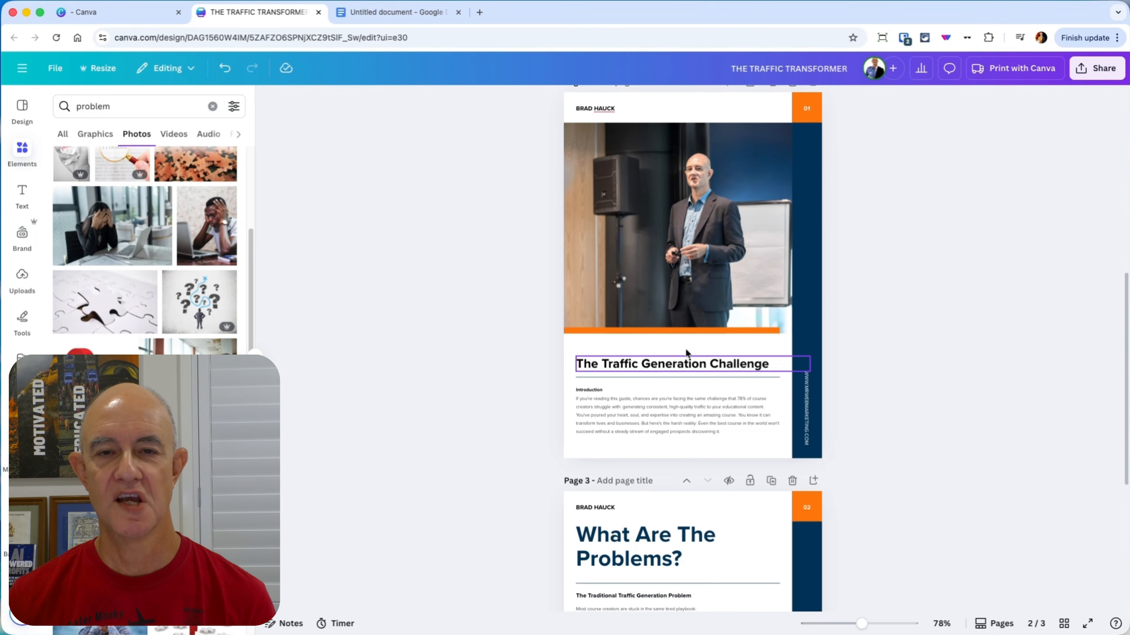
pyautogui.scroll(-5, 869, 389)
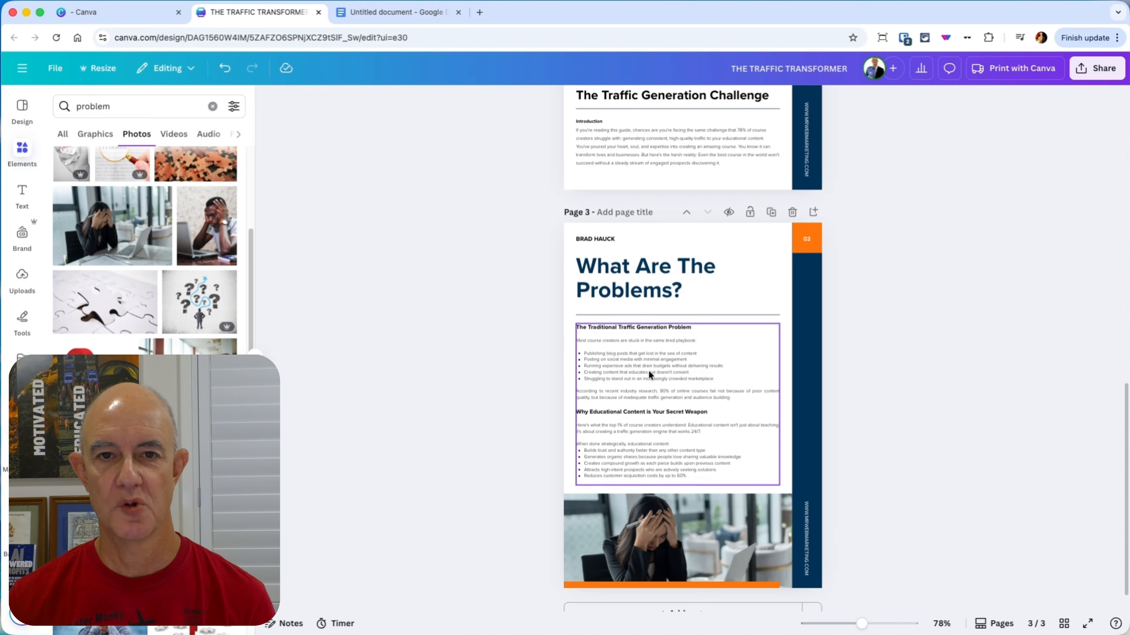
pyautogui.scroll(-1, 869, 425)
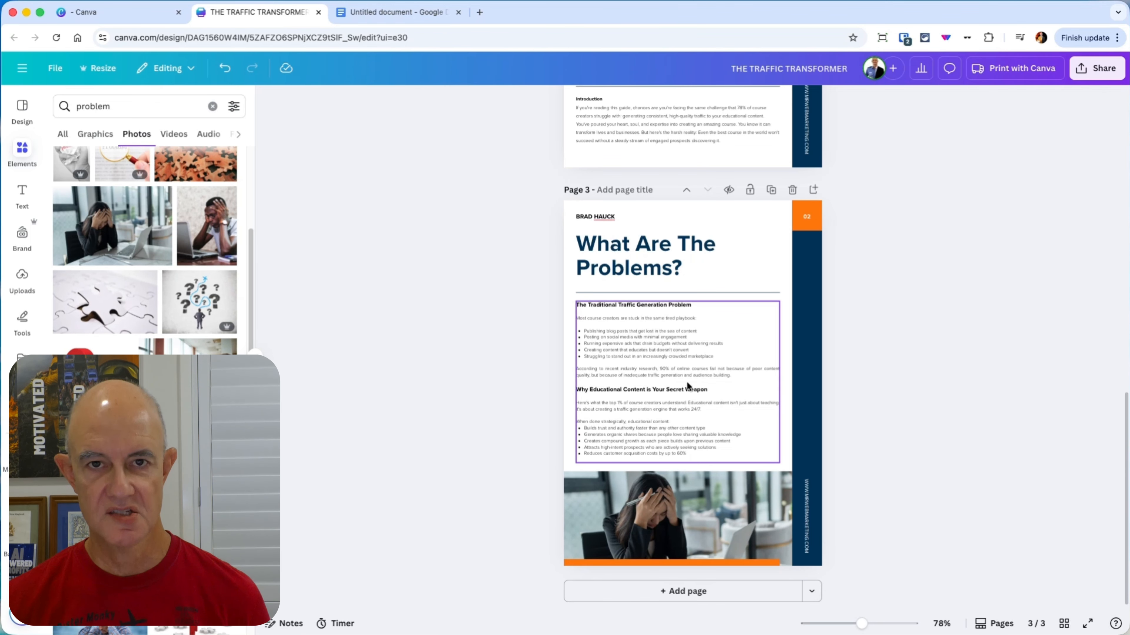
pyautogui.click(771, 191)
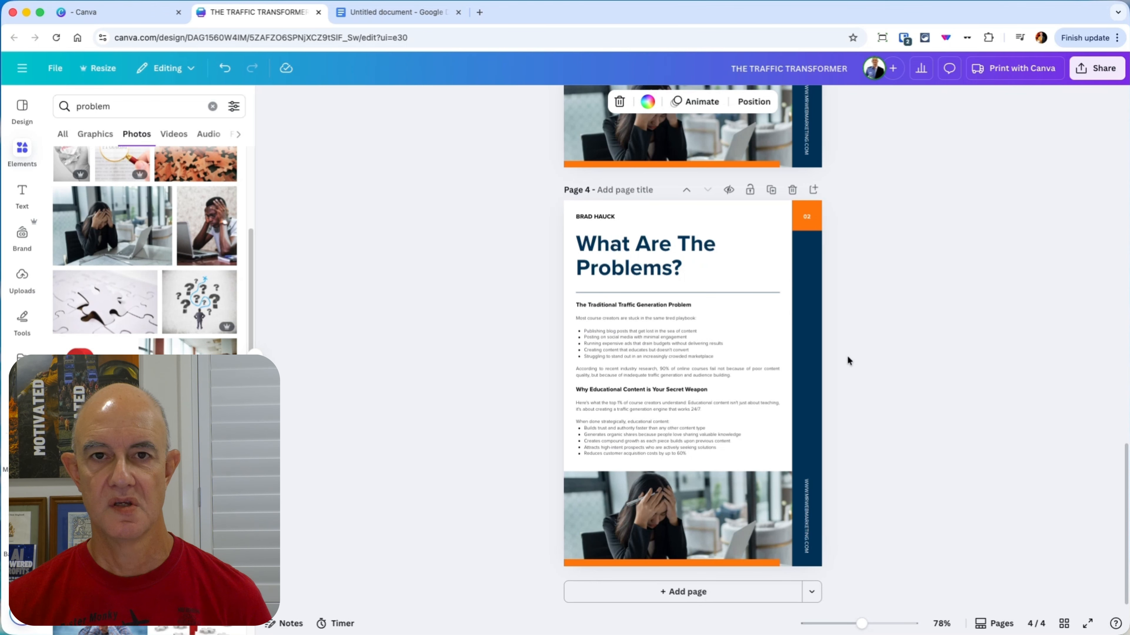
# Step: Delete the title and divider line from page 4 and move the body text up beneath the author's name
pyautogui.click(639, 273)
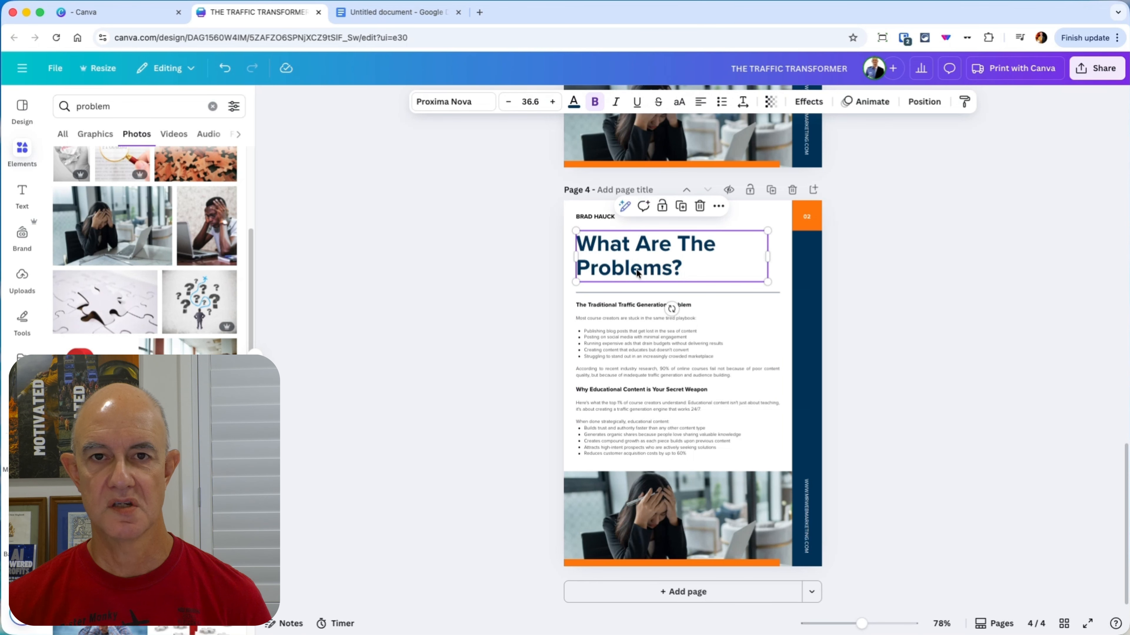
pyautogui.press('Delete')
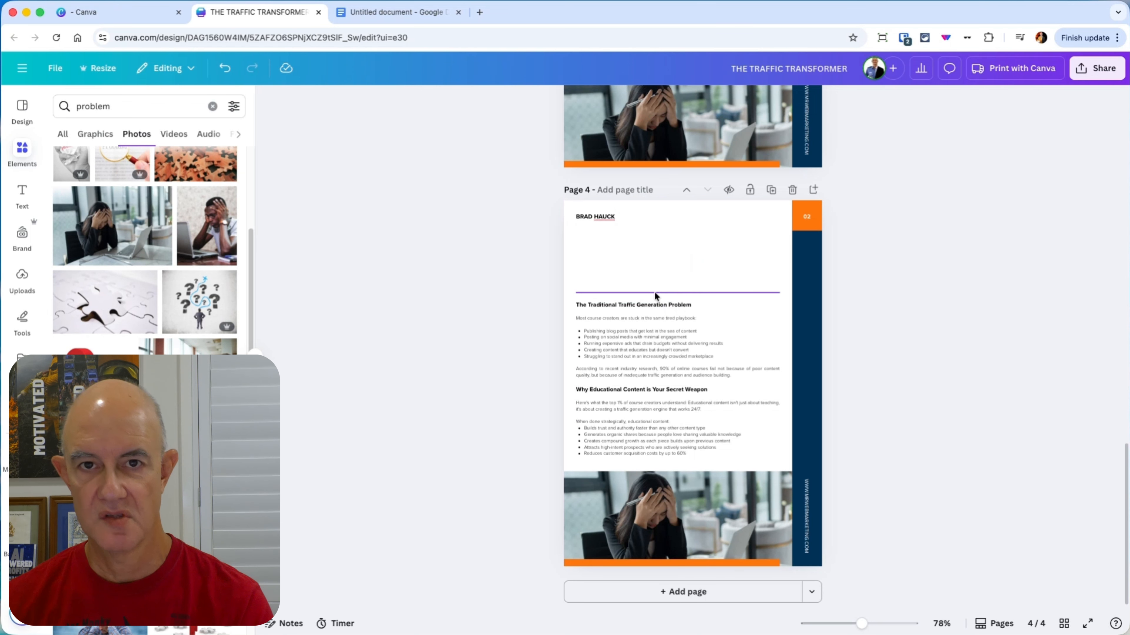
pyautogui.click(654, 292)
pyautogui.moveTo(654, 342); pyautogui.dragTo(655, 277)
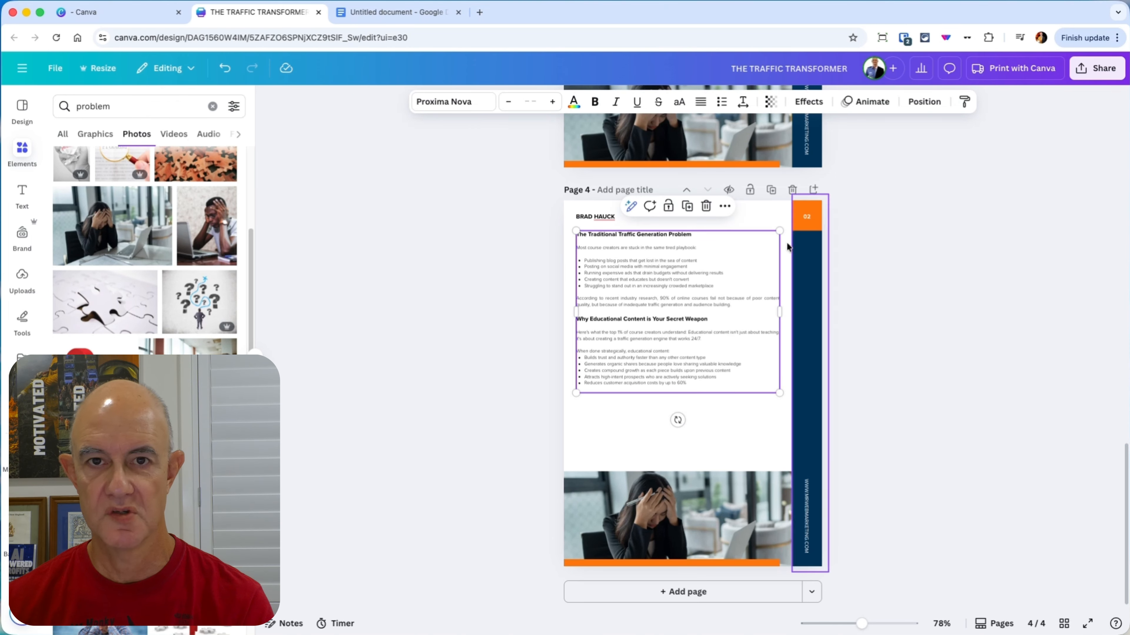
# Step: Change the page number in page 4's orange corner box to 03
pyautogui.doubleClick(807, 215)
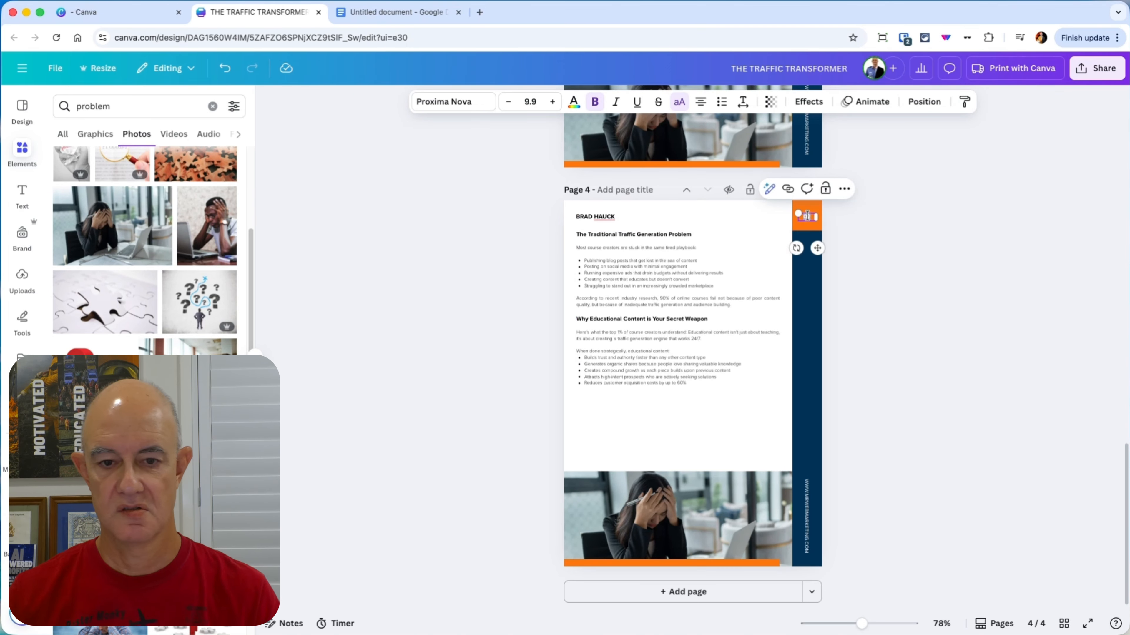
pyautogui.write('03')
pyautogui.click(916, 392)
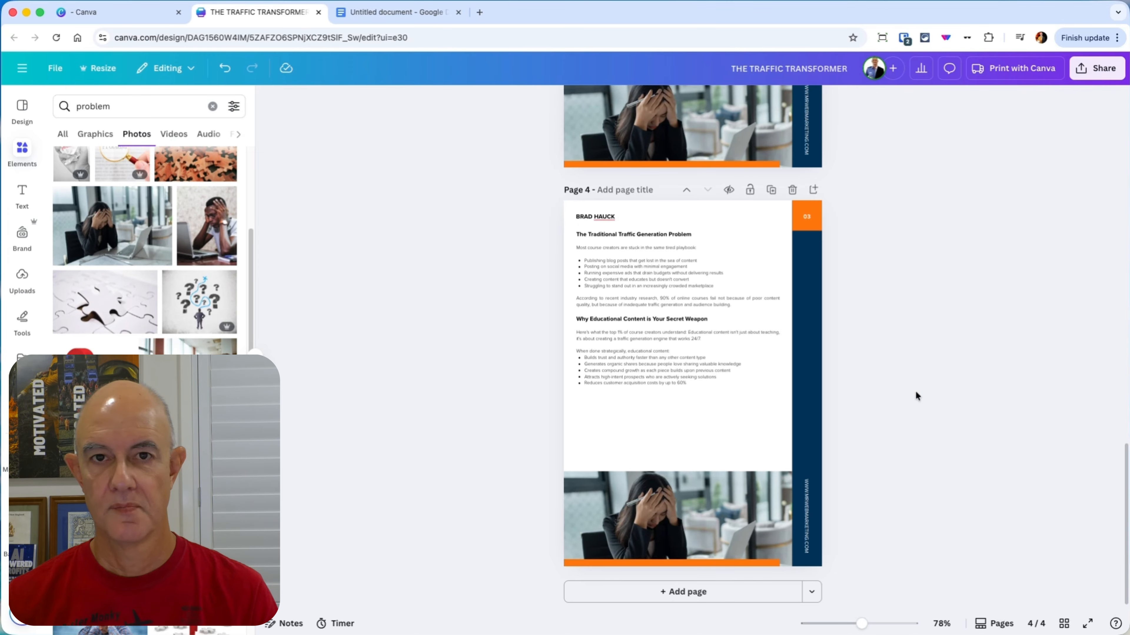
# Step: Switch to the Google Docs document and copy the text from "The Traffic Transformer Methodology" through the end of the Pro Tip paragraph
pyautogui.click(691, 378)
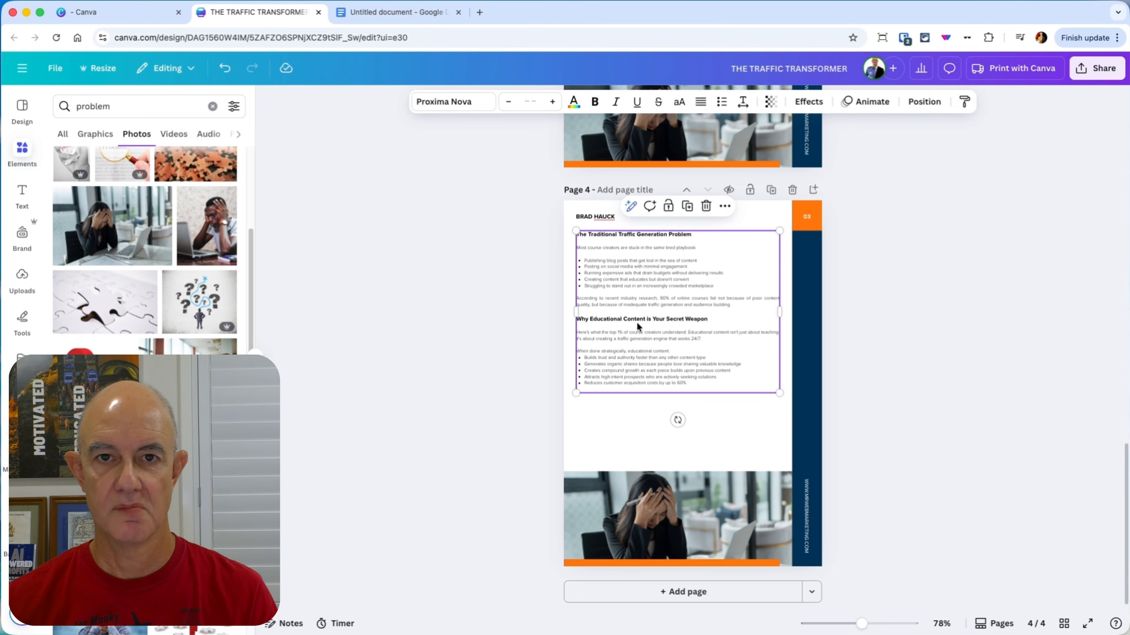
pyautogui.click(411, 17)
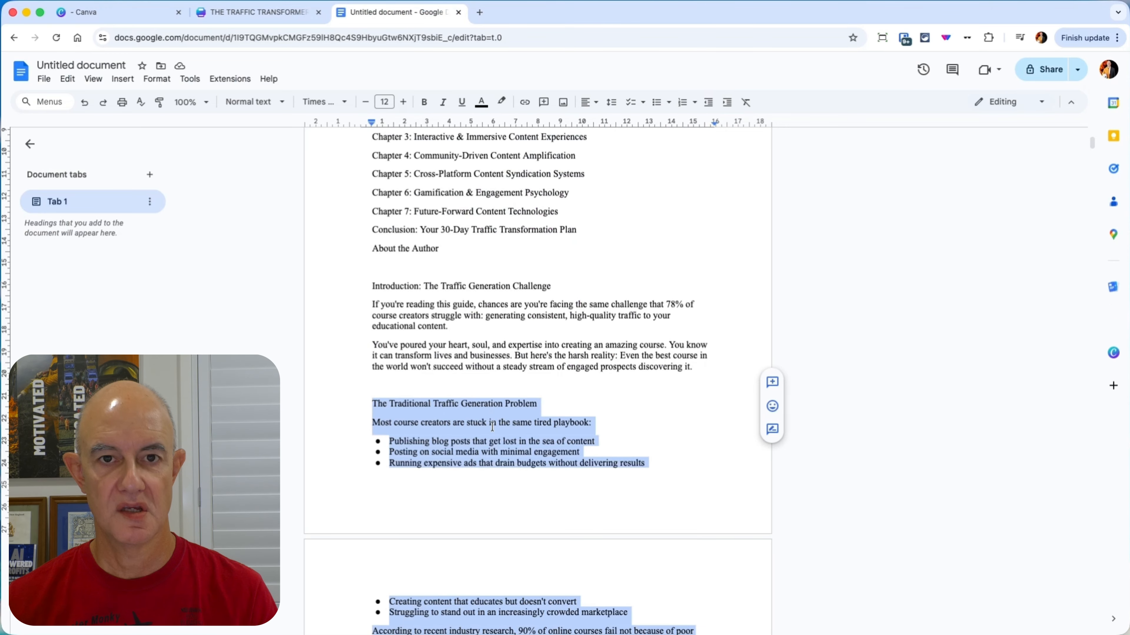
pyautogui.scroll(-10, 485, 435)
pyautogui.scroll(5, 513, 368)
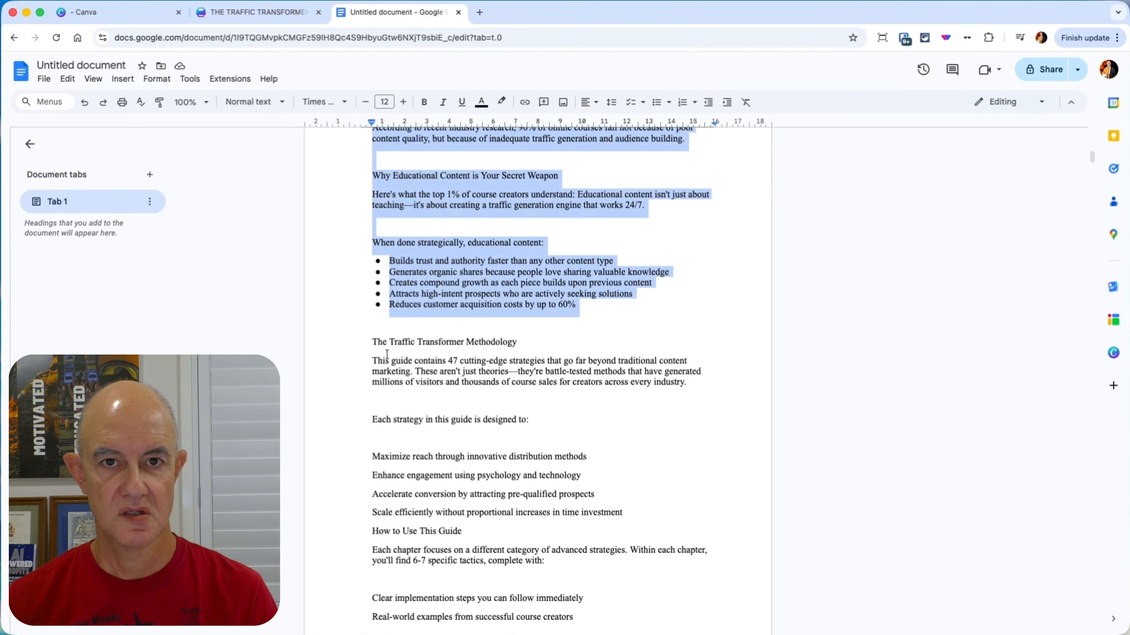
pyautogui.moveTo(373, 341); pyautogui.dragTo(531, 393)
pyautogui.scroll(-10, 568, 420)
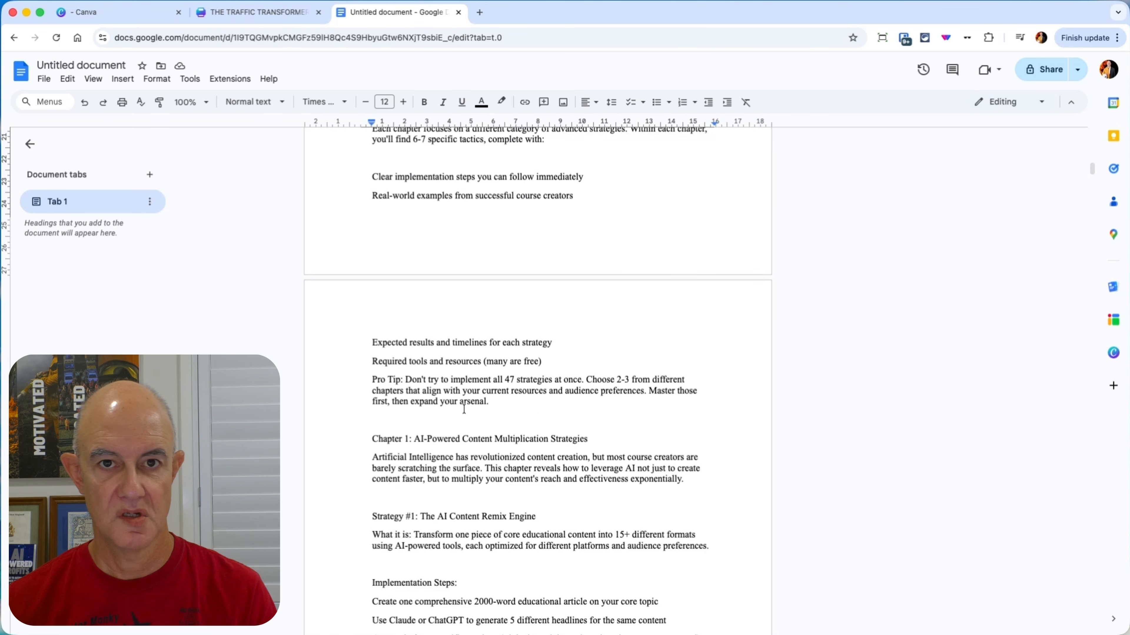
pyautogui.keyDown('shift'); pyautogui.click(502, 413); pyautogui.keyUp('shift')
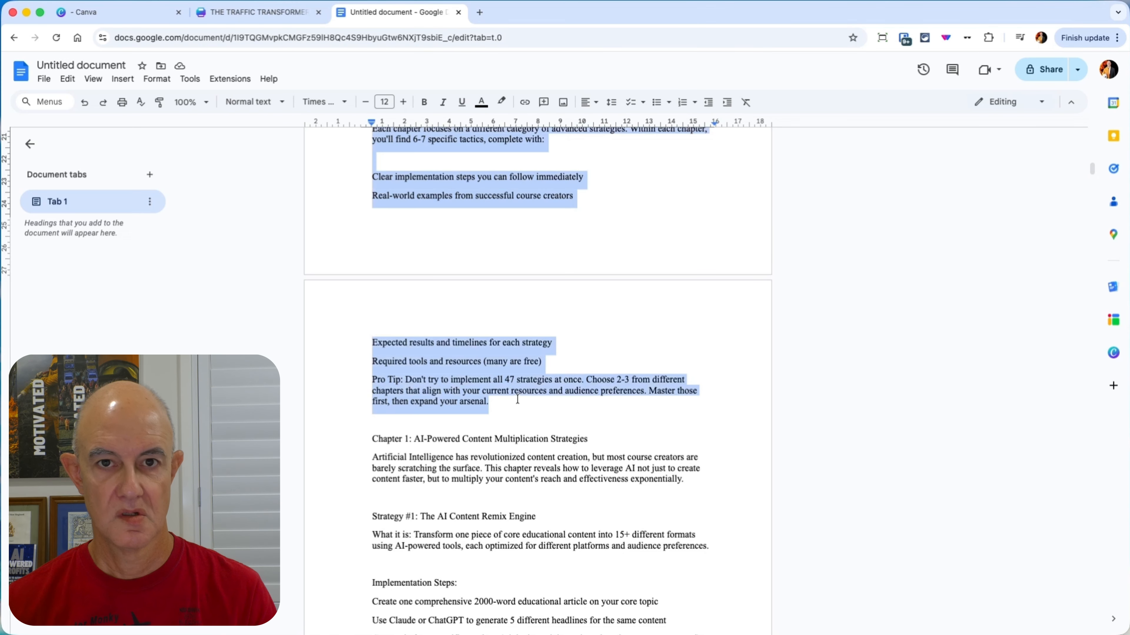
# Step: Back in Canva, replace page 4's body text with the copied section and remove bold from all of it
pyautogui.click(258, 12)
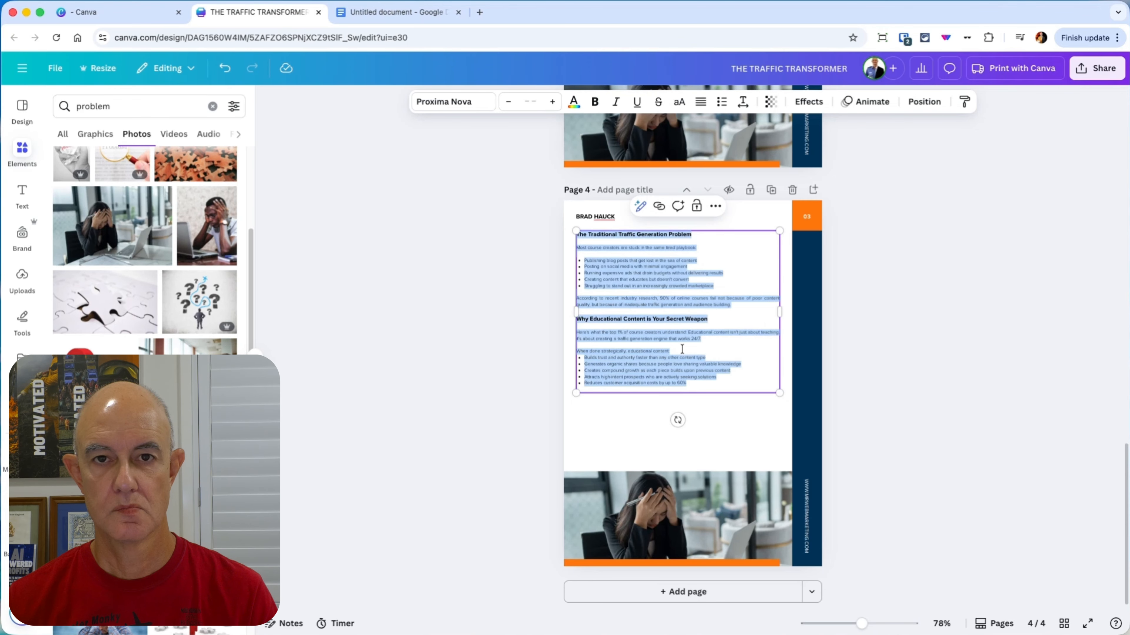
pyautogui.write("The Traffic Transformer Methodology This guide contains 47 cutting-edge strategies that go far beyond traditional content marketing. These aren't just theories—they're battle-tested methods that have generated millions of visitors and thousands of course sales for creators across every industry.  Each strategy in this guide is designed to:  Maximize reach through innovative distribution methods Enhance engagement using psychology and technology Accelerate conversion by attracting pre-qualified prospects Scale efficiently without proportional increases in time investment How to Use This Guide Each chapter focuses on a different category of advanced strategies. Within each chapter, you'll find 6-7 specific tactics, complete with:  Clear implementation steps you can follow immediately Real-world examples from successful course creators Expected results and timelines for each strategy Required tools and resources (many are free) Pro Tip: Don't try to implement all 47 strategies at once. Choose 2-3 from different chapters that align with your current resources and audience preferences. Master those first, then expand your arsenal.")
pyautogui.press('super+a')
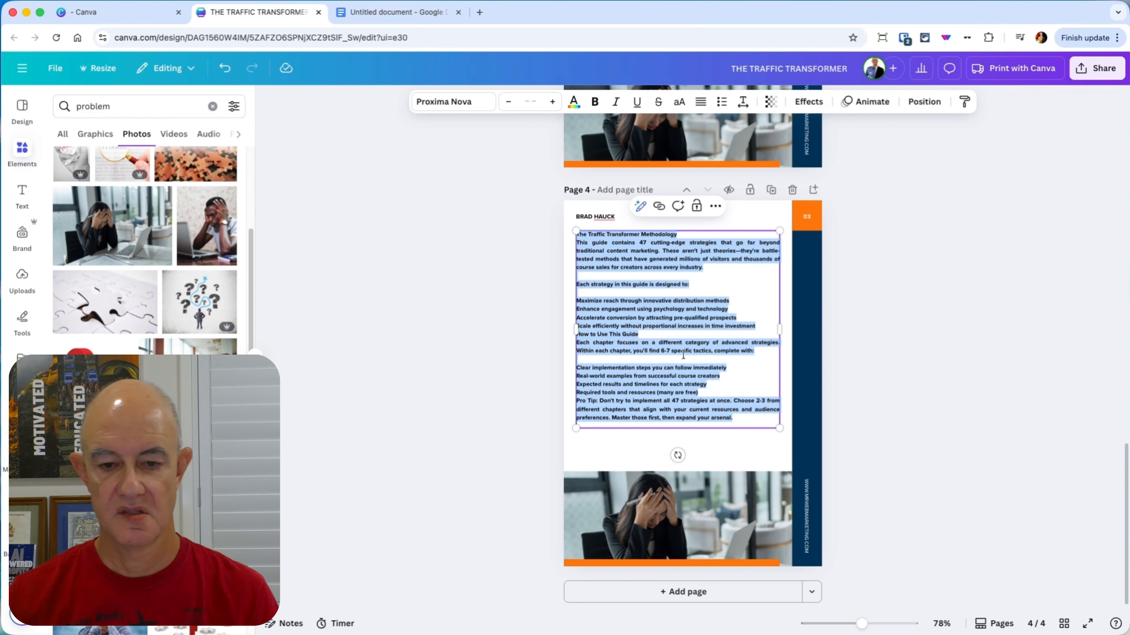
pyautogui.press('super+b')
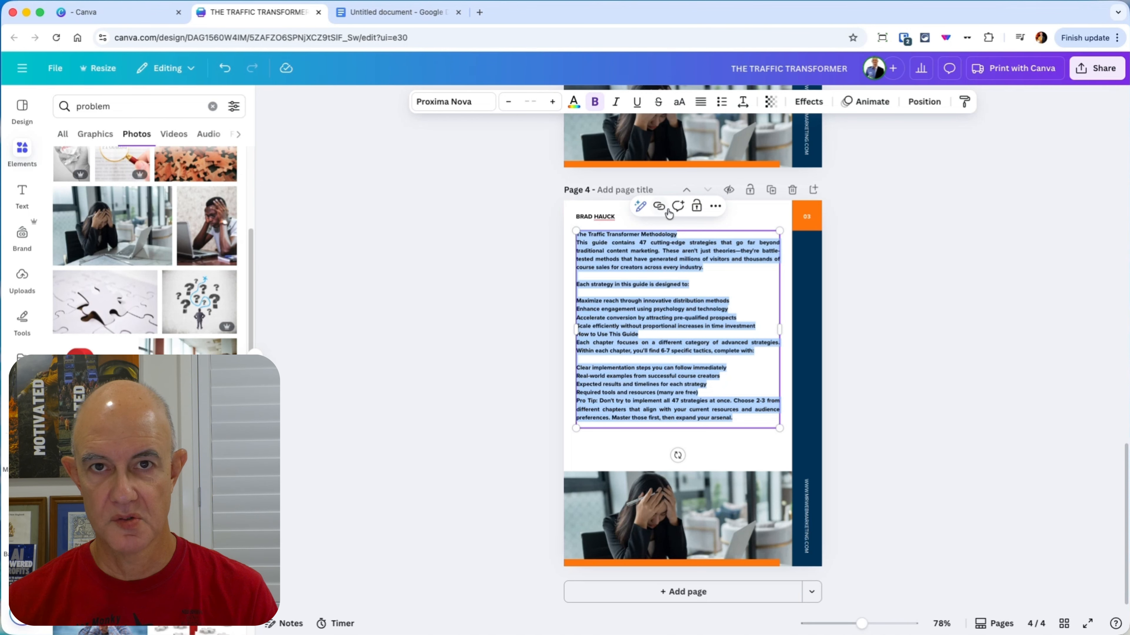
pyautogui.click(595, 101)
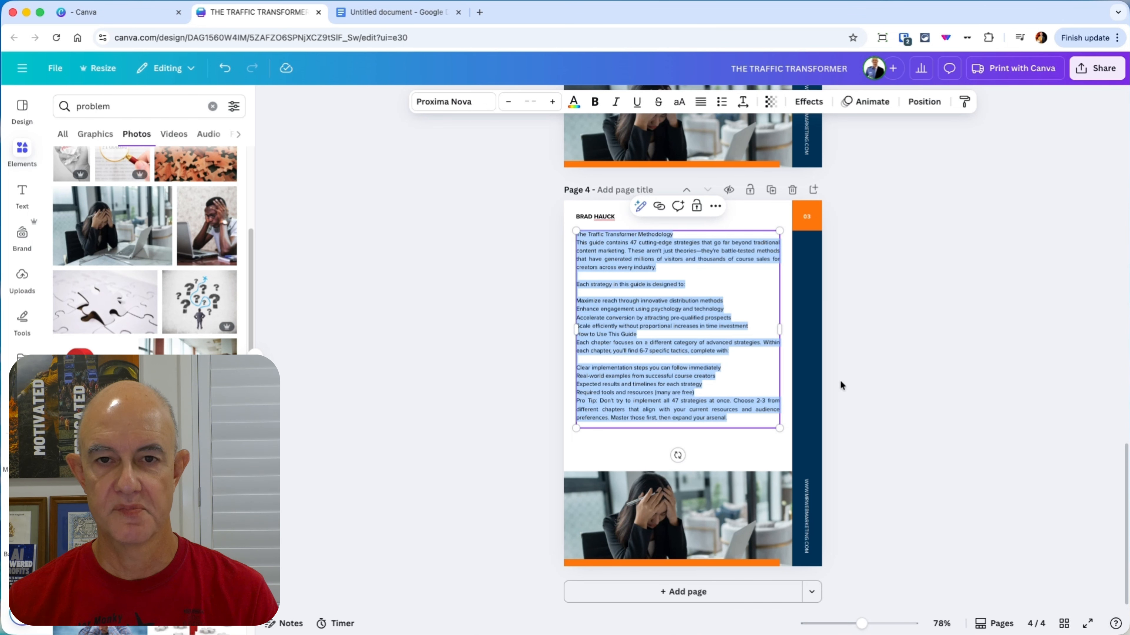
# Step: Make the heading "The Traffic Transformer Methodology" bold on page 4
pyautogui.moveTo(867, 626); pyautogui.dragTo(876, 625)
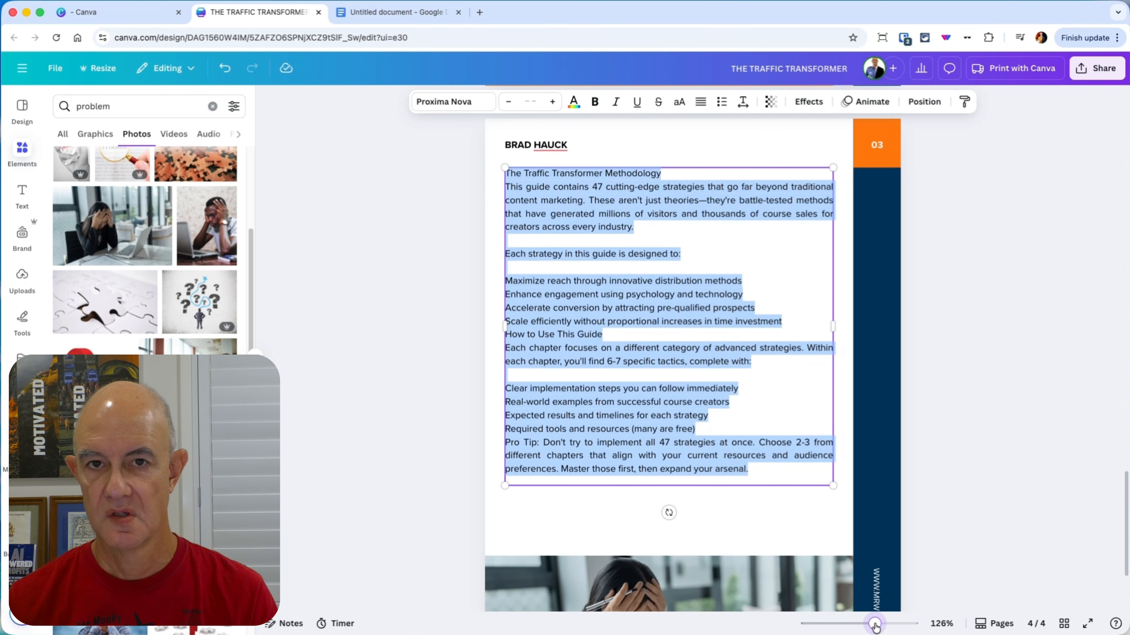
pyautogui.scroll(1, 1000, 441)
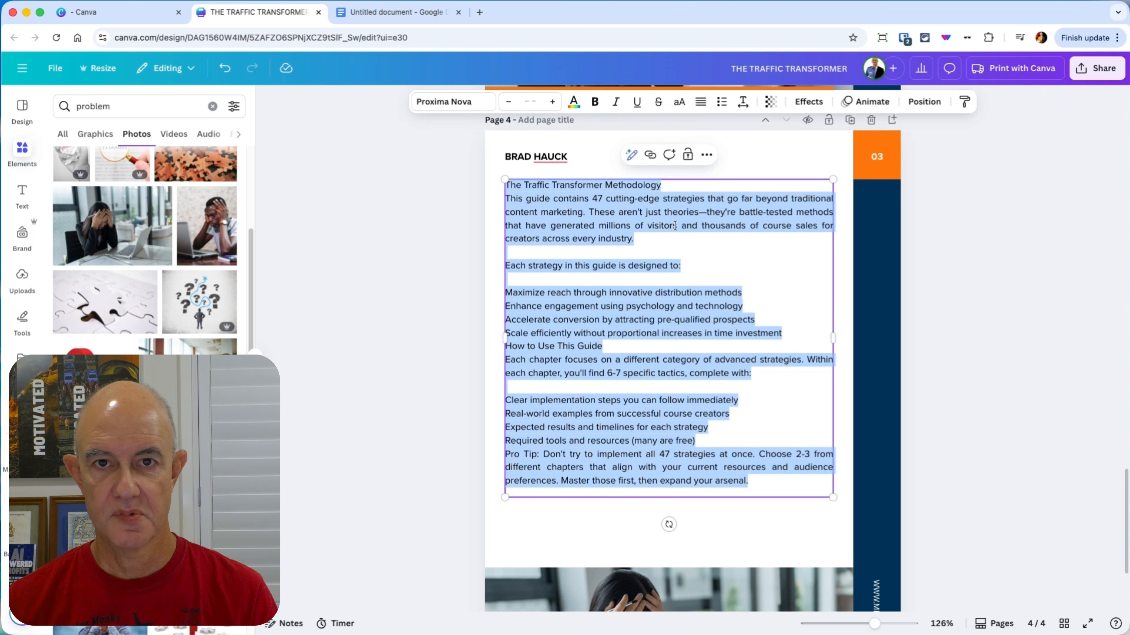
pyautogui.click(658, 196)
pyautogui.moveTo(671, 186); pyautogui.dragTo(506, 185)
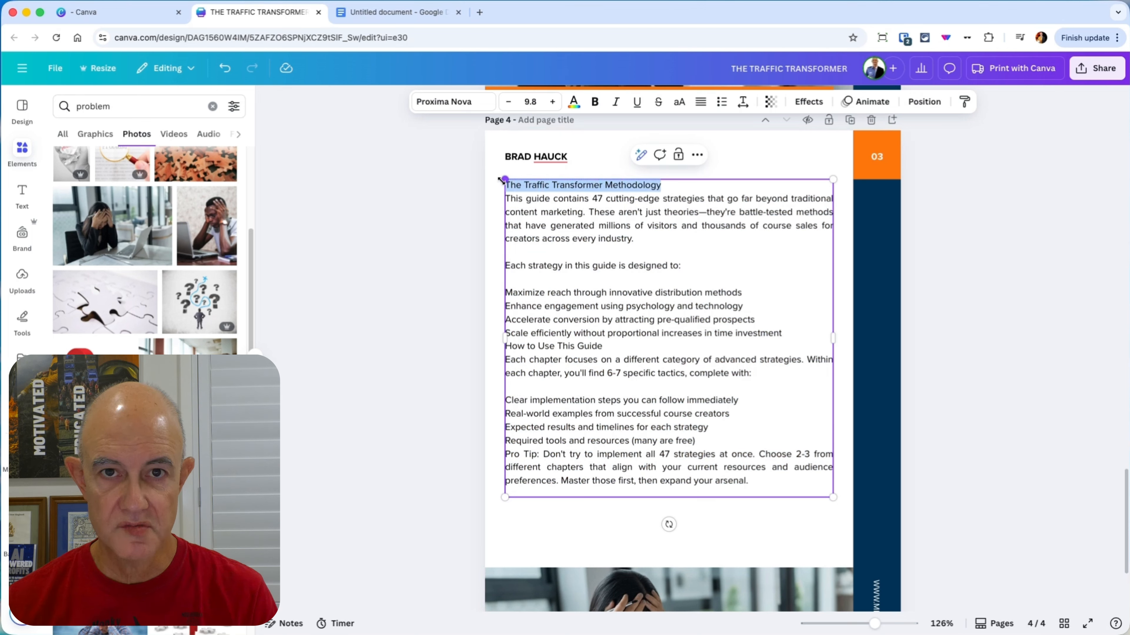
pyautogui.press('super+b')
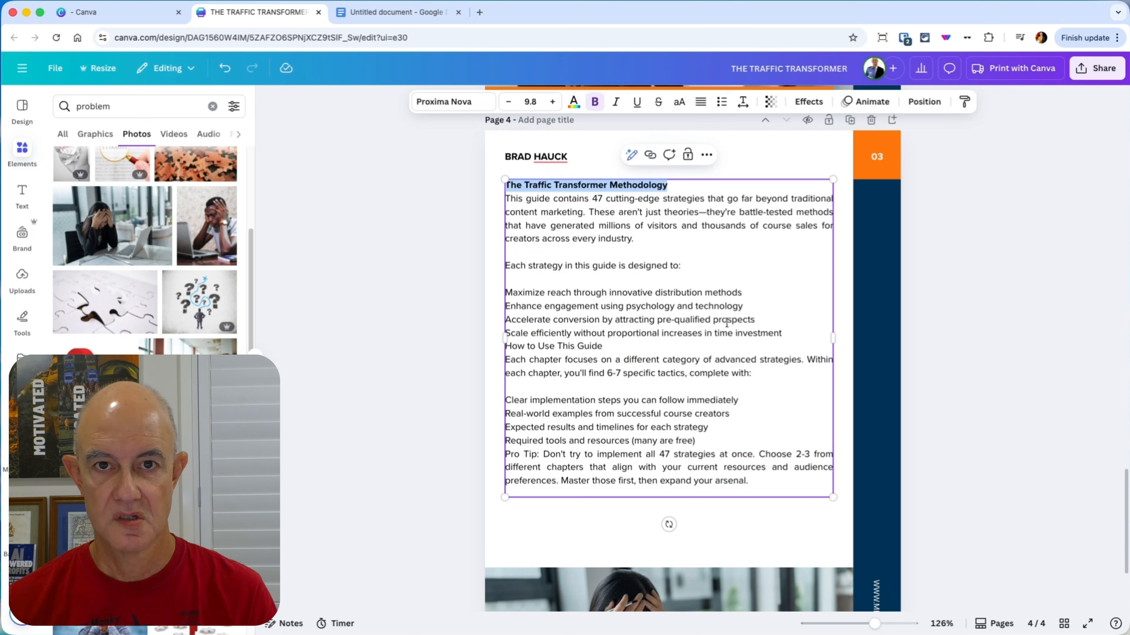
# Step: Insert a blank line above "How to Use This Guide" and make that heading bold
pyautogui.click(794, 332)
pyautogui.press('Return')
pyautogui.moveTo(610, 361); pyautogui.dragTo(505, 361)
pyautogui.press('super+b')
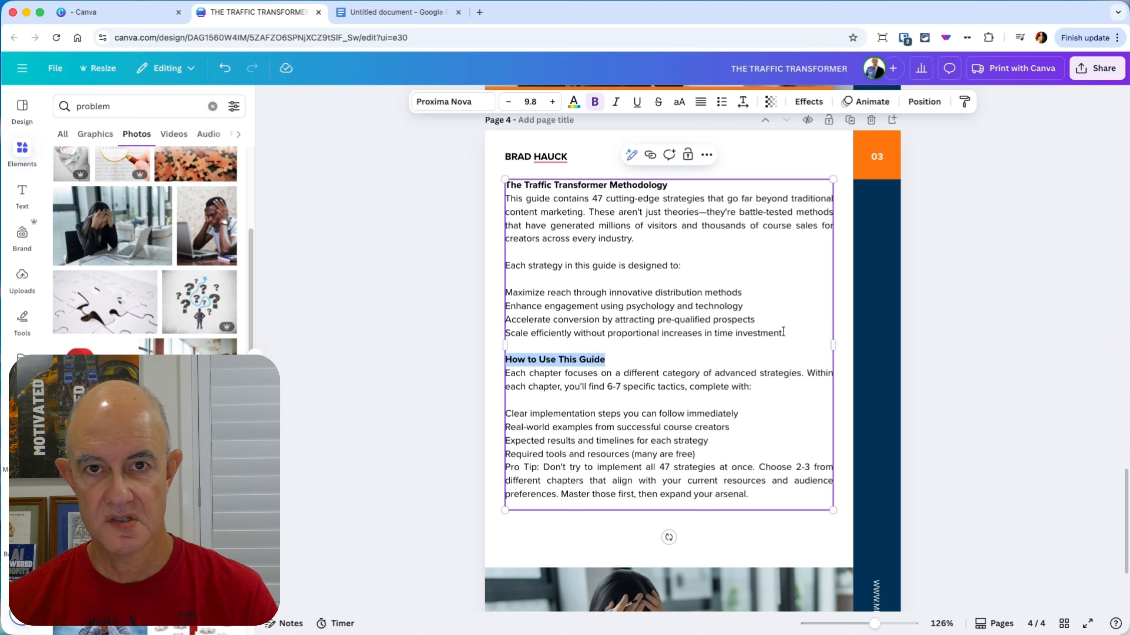
# Step: Format the four lines from "Maximize reach" to "Scale efficiently" as bullets, and add a blank line beneath both bold headings
pyautogui.moveTo(783, 332); pyautogui.dragTo(505, 293)
pyautogui.click(722, 102)
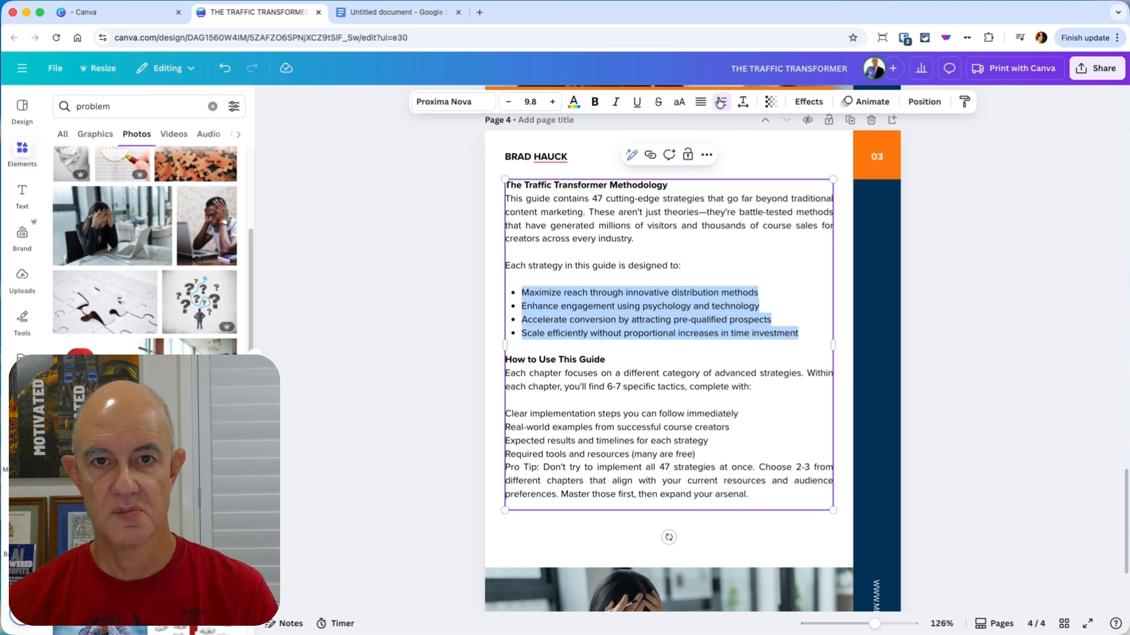
pyautogui.click(682, 186)
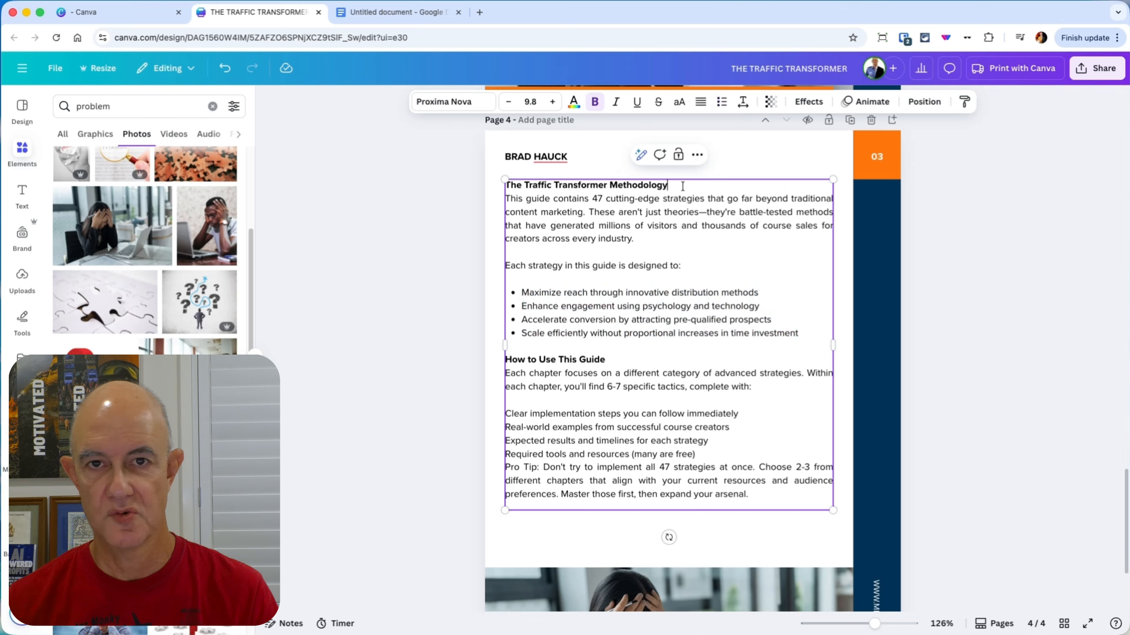
pyautogui.press('Return')
pyautogui.click(617, 374)
pyautogui.press('Return')
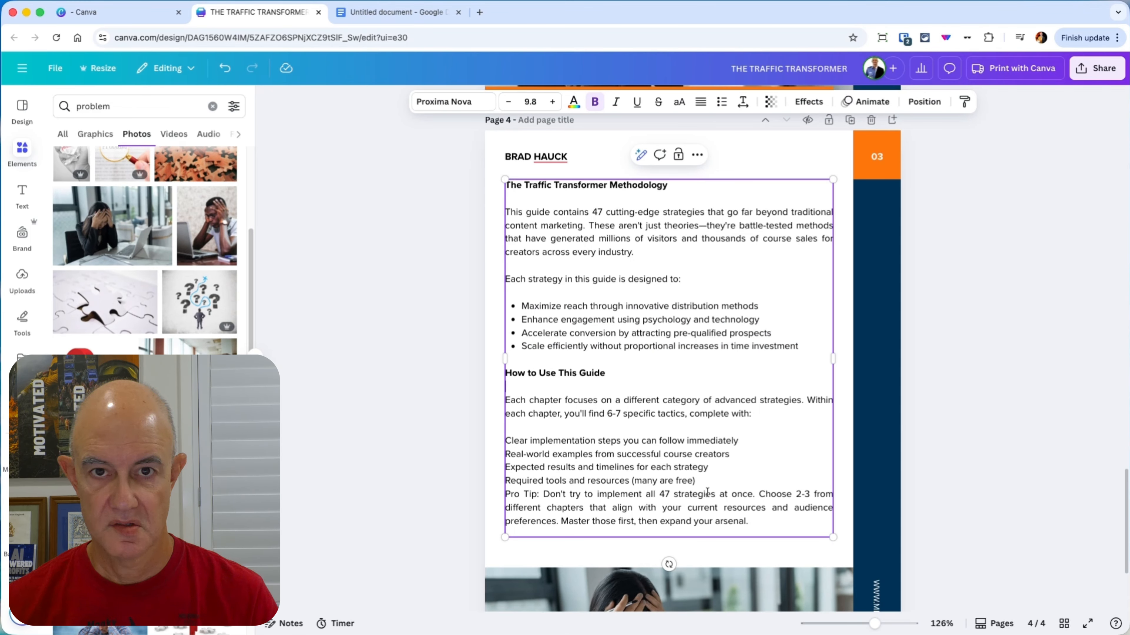
# Step: Add a blank line above the Pro Tip paragraph and bullet the four lines from "Clear implementation steps" to "Required tools and resources"
pyautogui.click(707, 484)
pyautogui.press('Return')
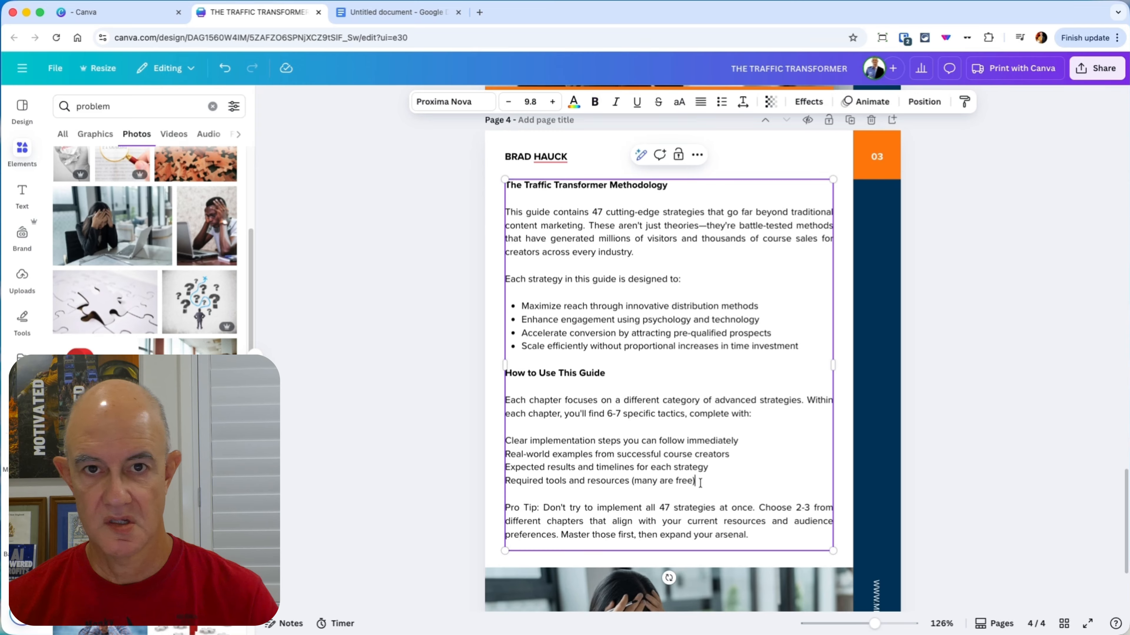
pyautogui.moveTo(700, 482); pyautogui.dragTo(508, 438)
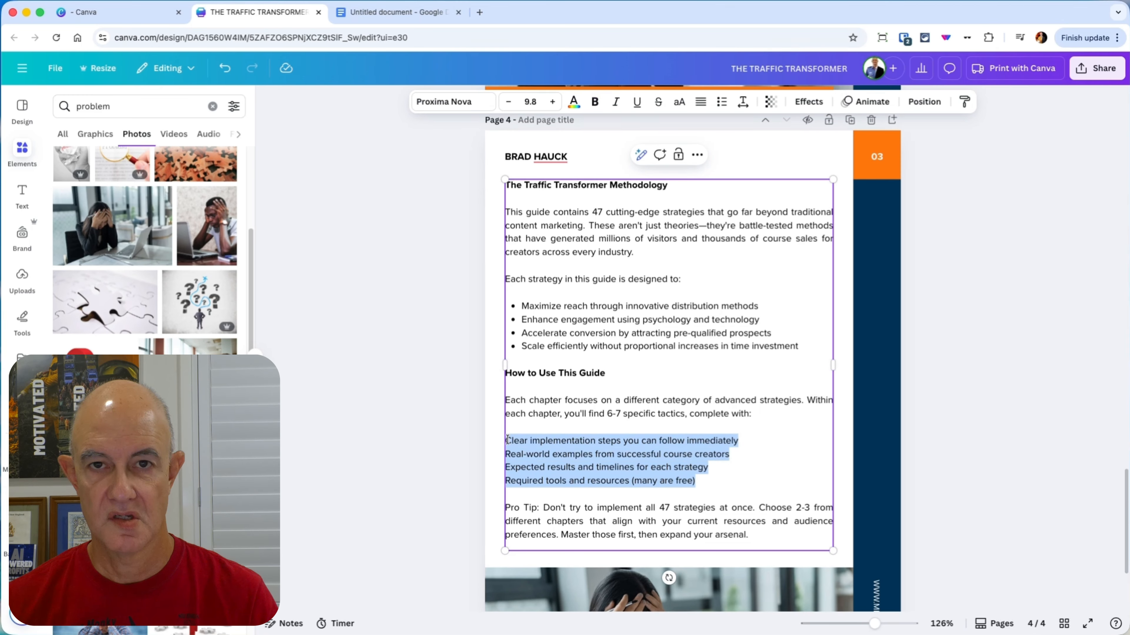
pyautogui.click(721, 102)
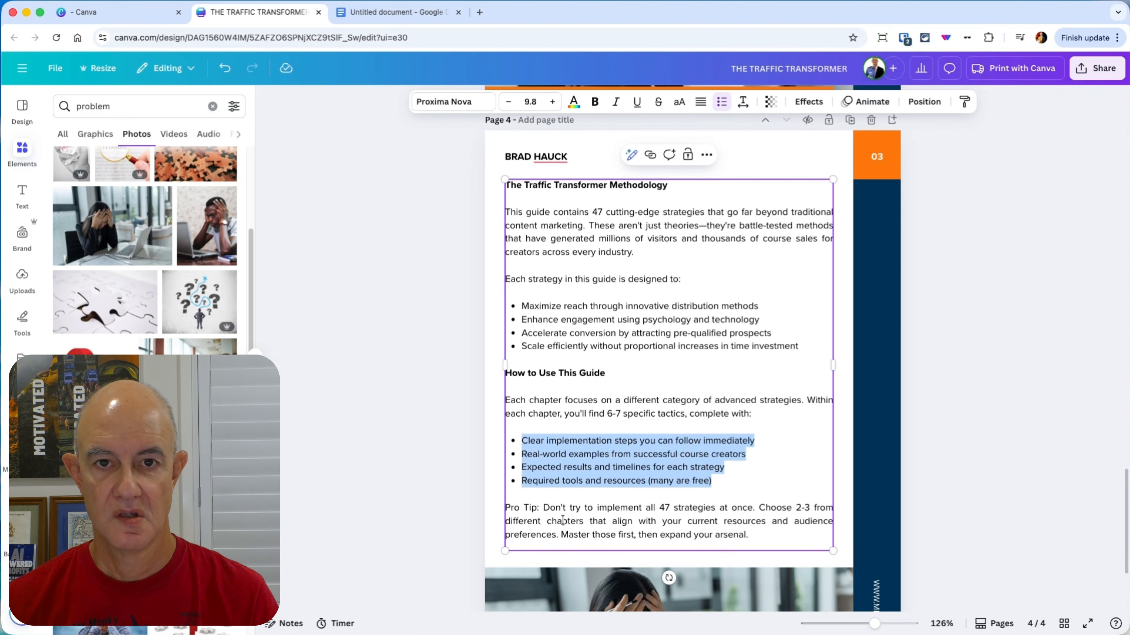
# Step: Make the words "Pro Tip" bold at the start of page 4's last paragraph
pyautogui.moveTo(538, 508); pyautogui.dragTo(505, 507)
pyautogui.press('super+b')
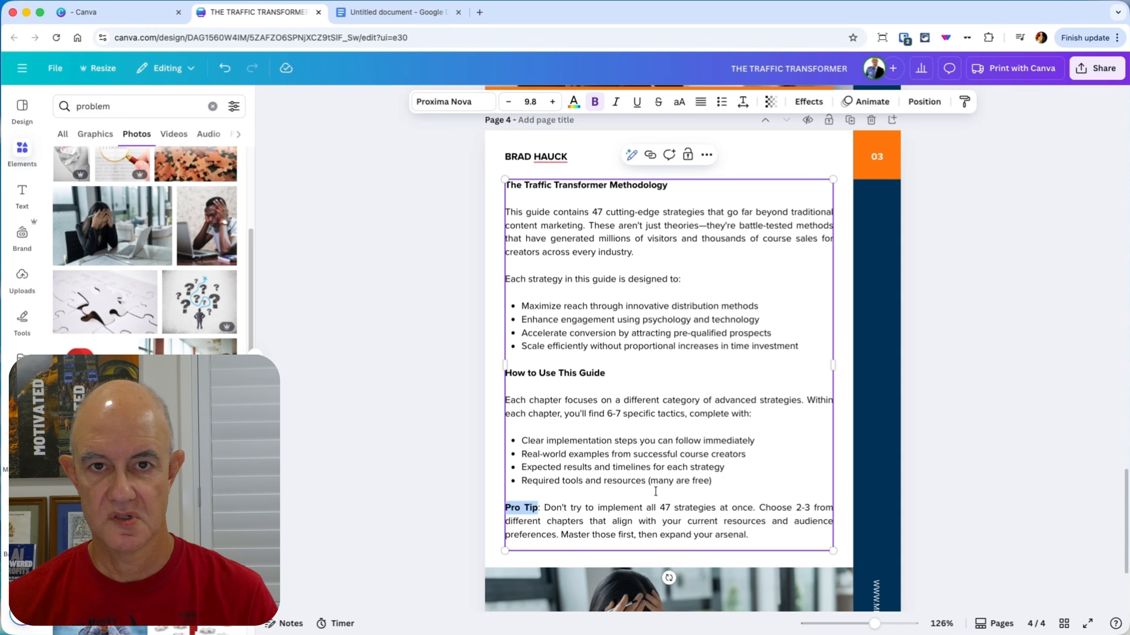
pyautogui.click(996, 407)
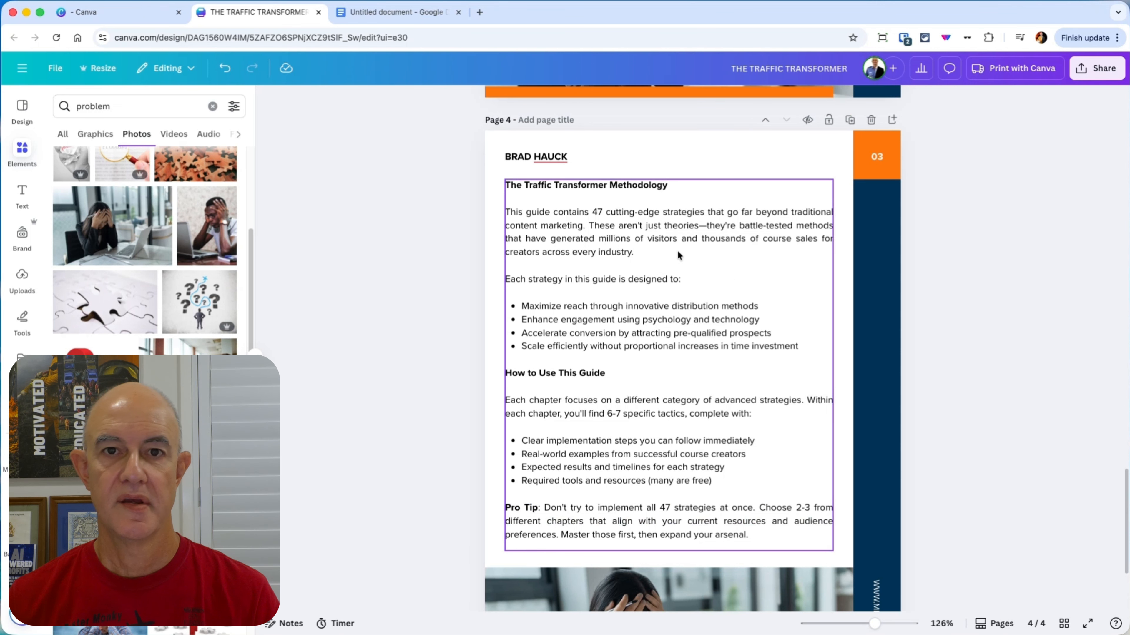
pyautogui.click(604, 185)
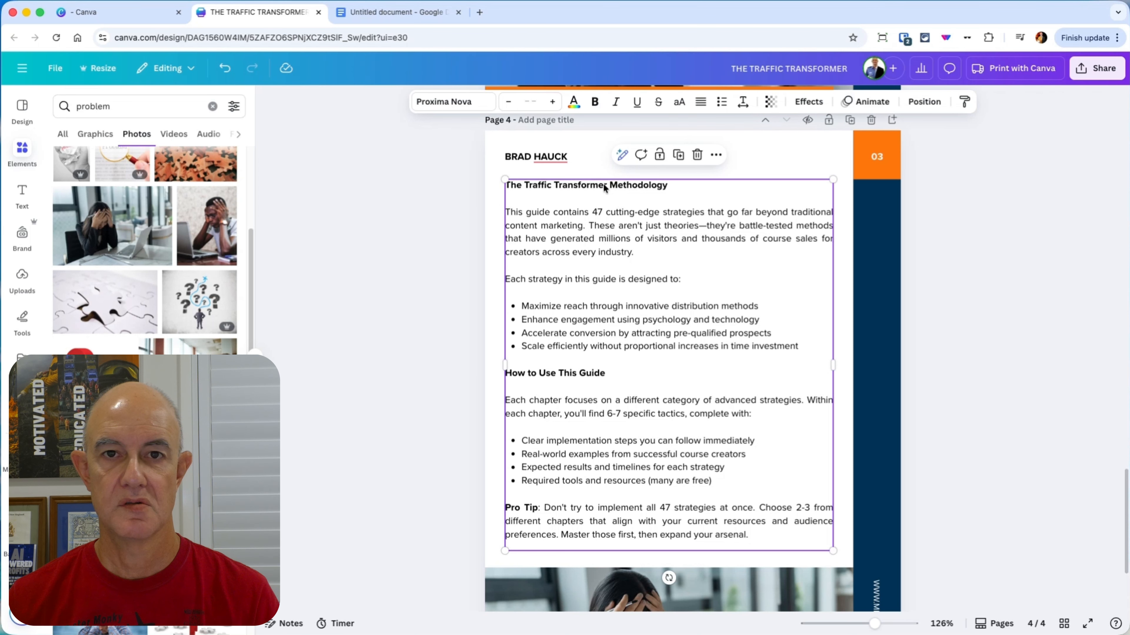
# Step: Match page 3's body text by setting the paragraphs and bullets under "The Traffic Transformer Methodology" on page 4 to font size 7.8
pyautogui.tripleClick(604, 186)
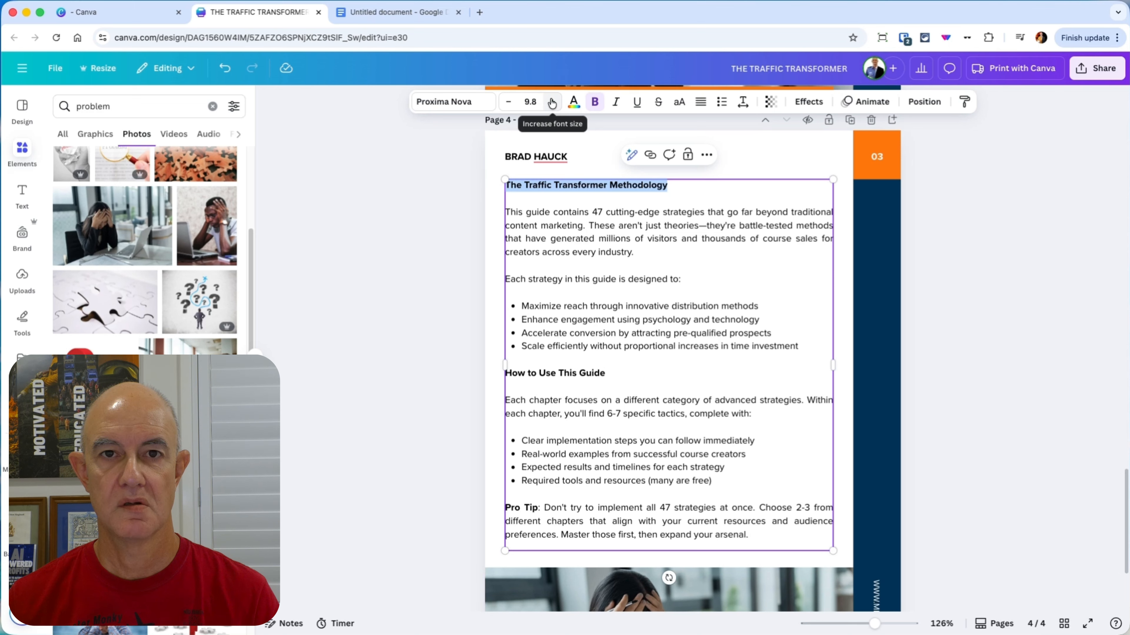
pyautogui.click(571, 239)
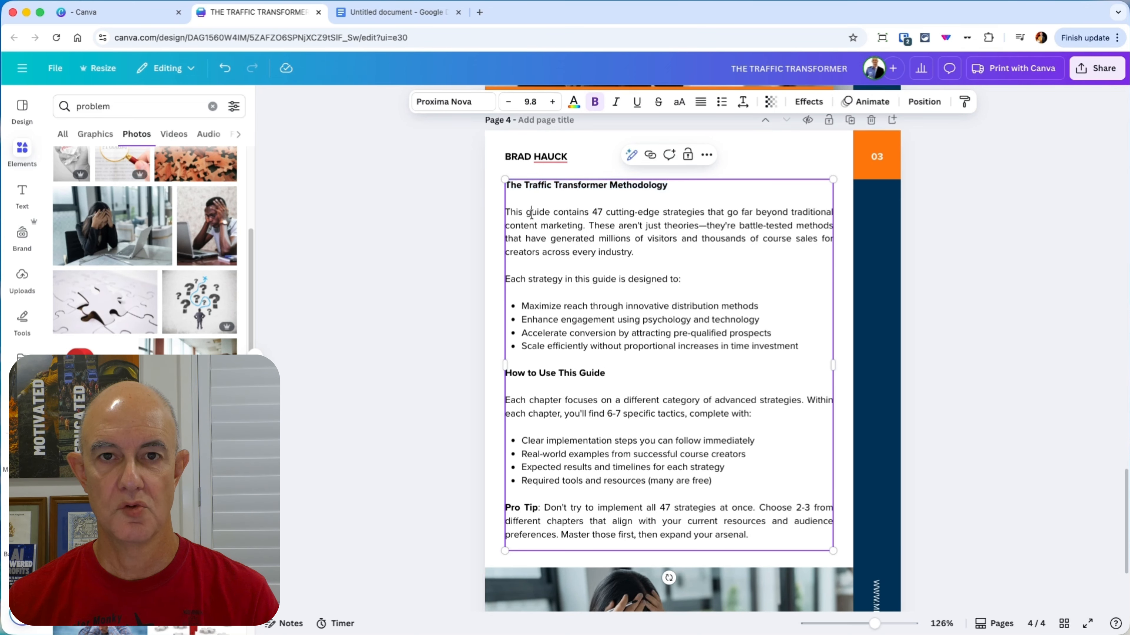
pyautogui.scroll(5, 586, 240)
pyautogui.click(569, 188)
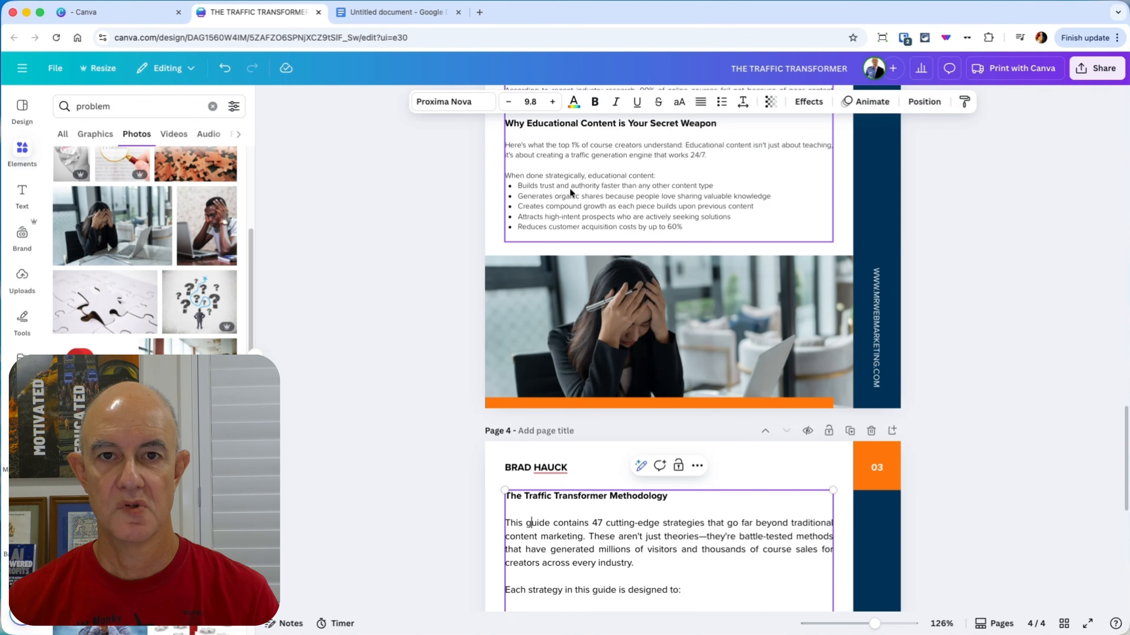
pyautogui.scroll(8, 569, 185)
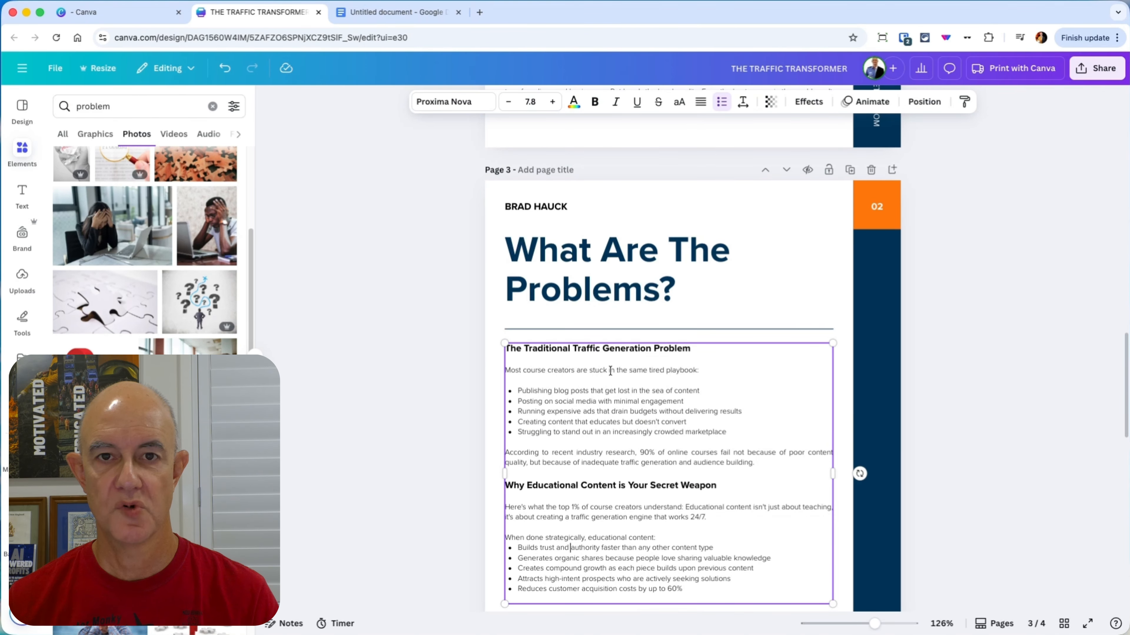
pyautogui.scroll(-12, 619, 368)
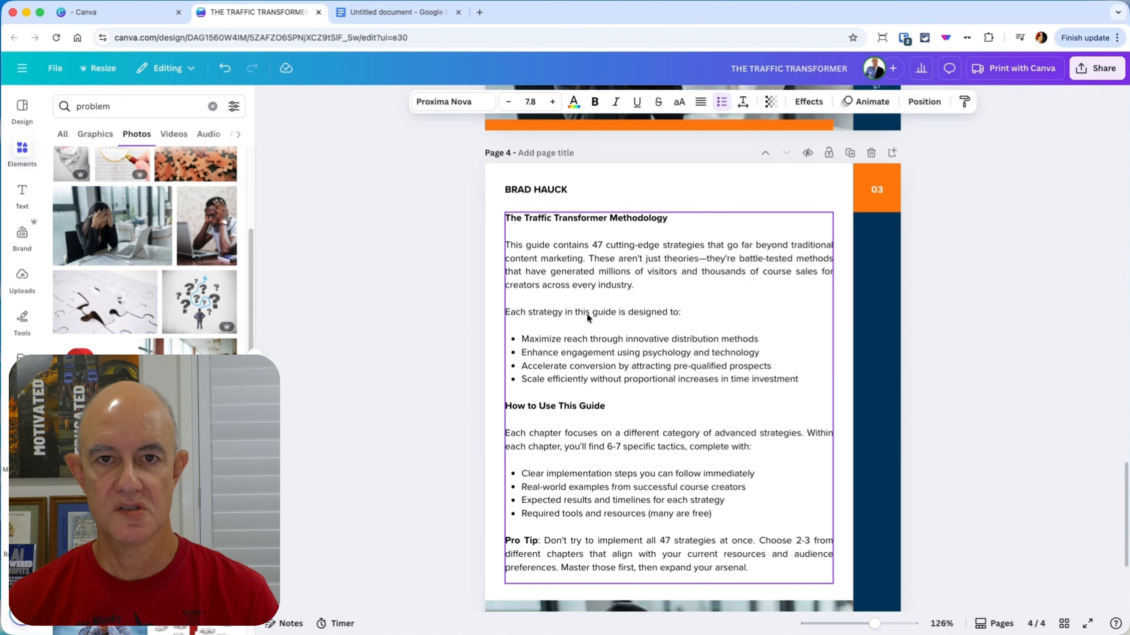
pyautogui.click(588, 314)
pyautogui.click(509, 245)
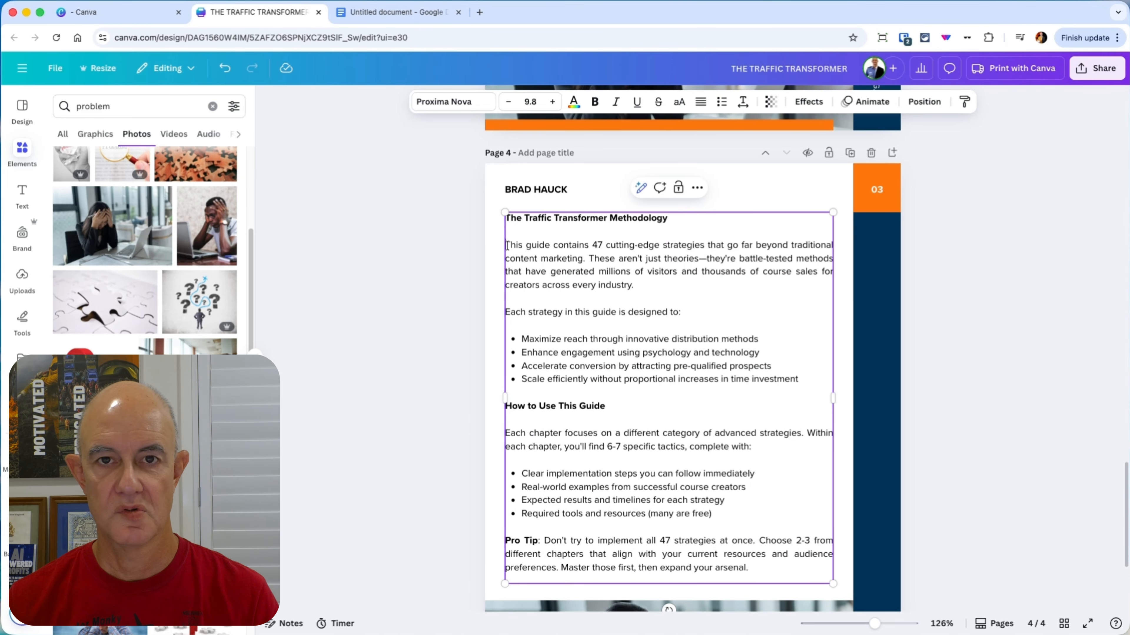
pyautogui.moveTo(507, 245); pyautogui.dragTo(802, 379)
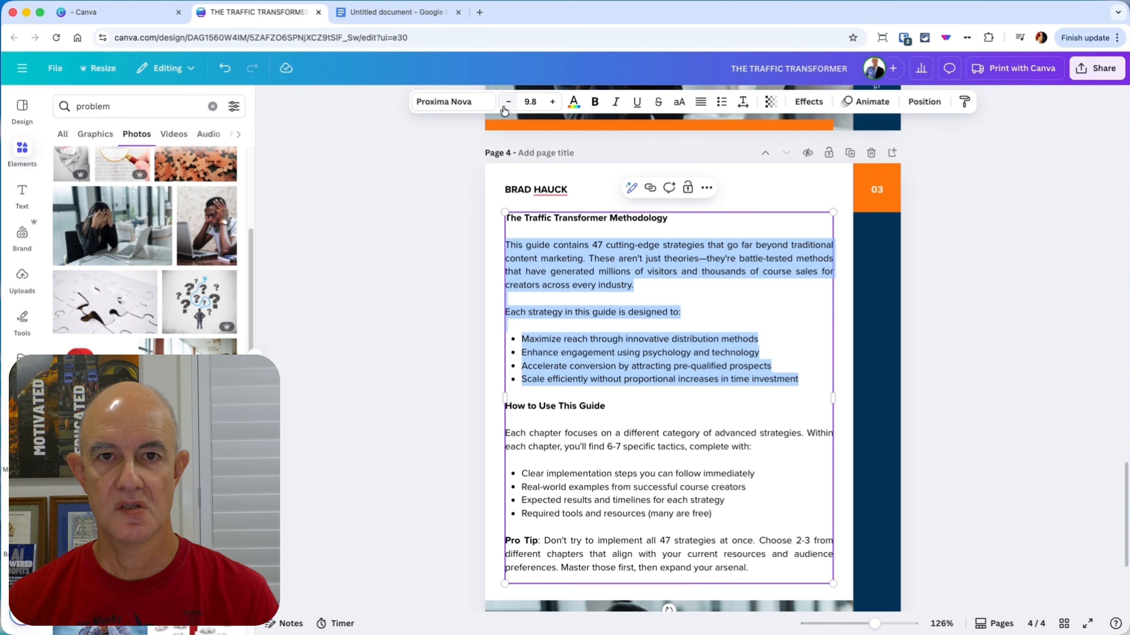
pyautogui.click(505, 106)
pyautogui.click(505, 106)
pyautogui.click(551, 388)
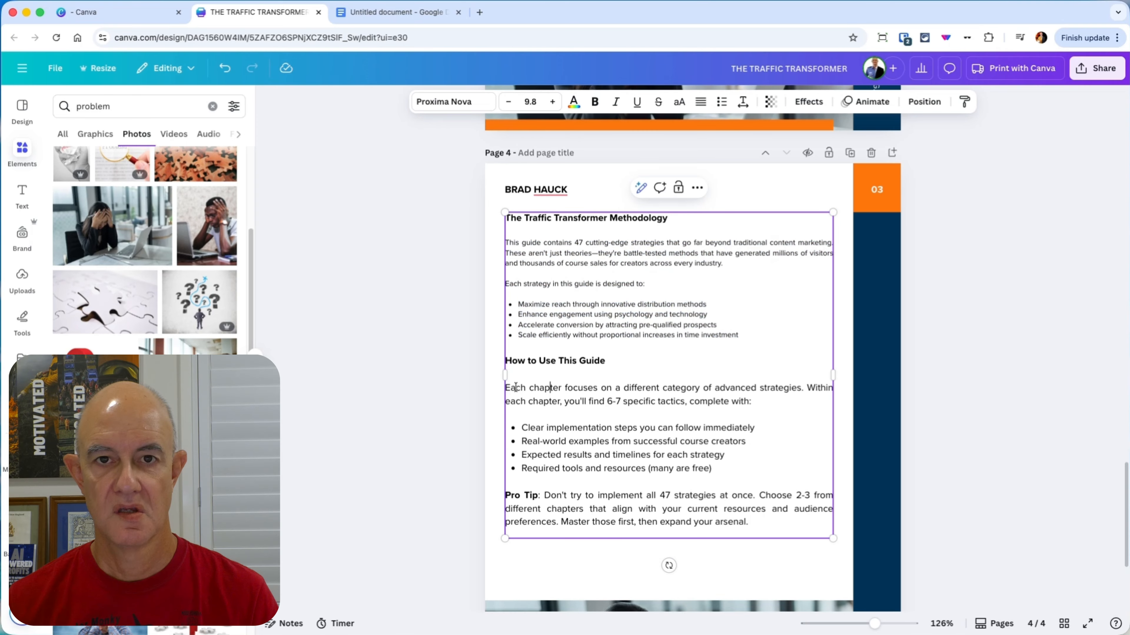
# Step: Set the text below the "How to Use This Guide" heading, including the Pro Tip paragraph, to font size 7.8
pyautogui.moveTo(506, 387); pyautogui.dragTo(782, 532)
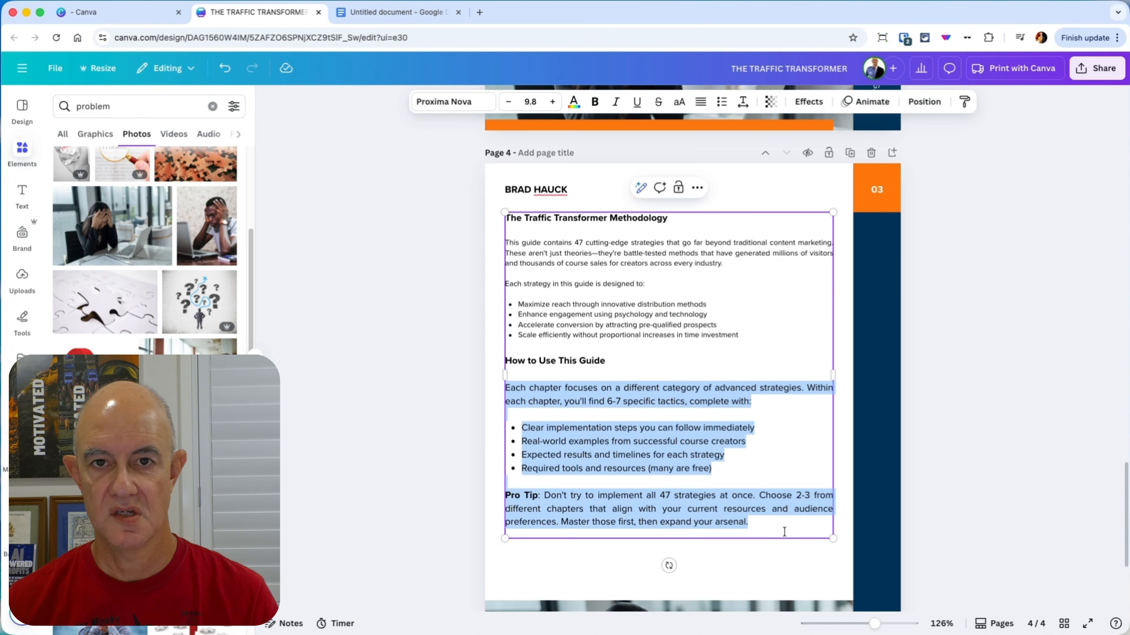
pyautogui.click(508, 101)
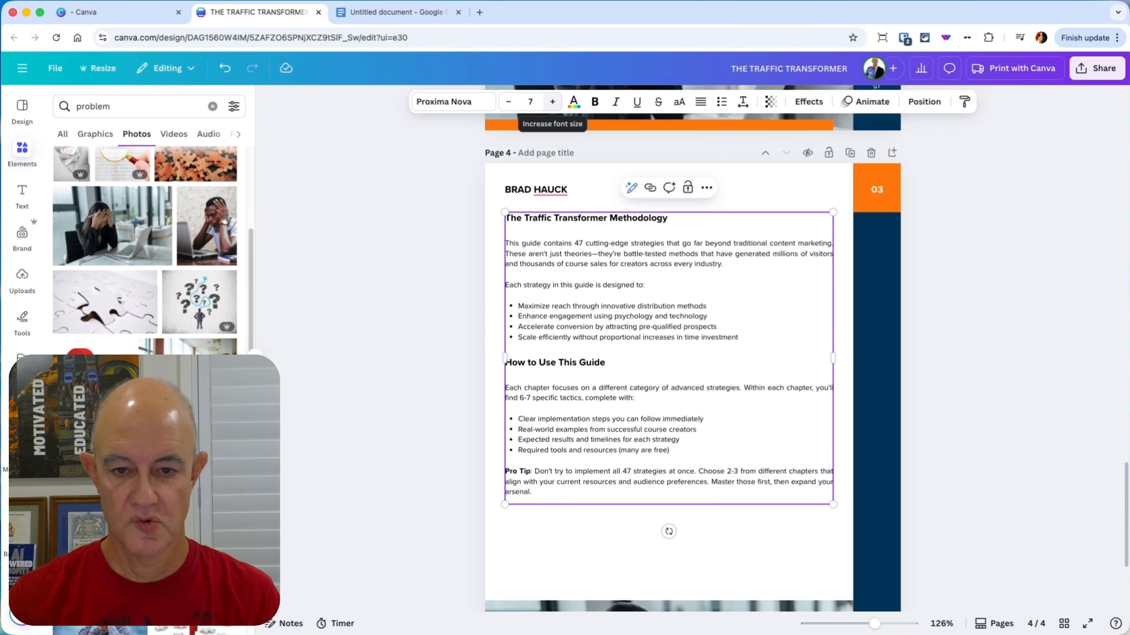
pyautogui.write('.8')
pyautogui.press('Return')
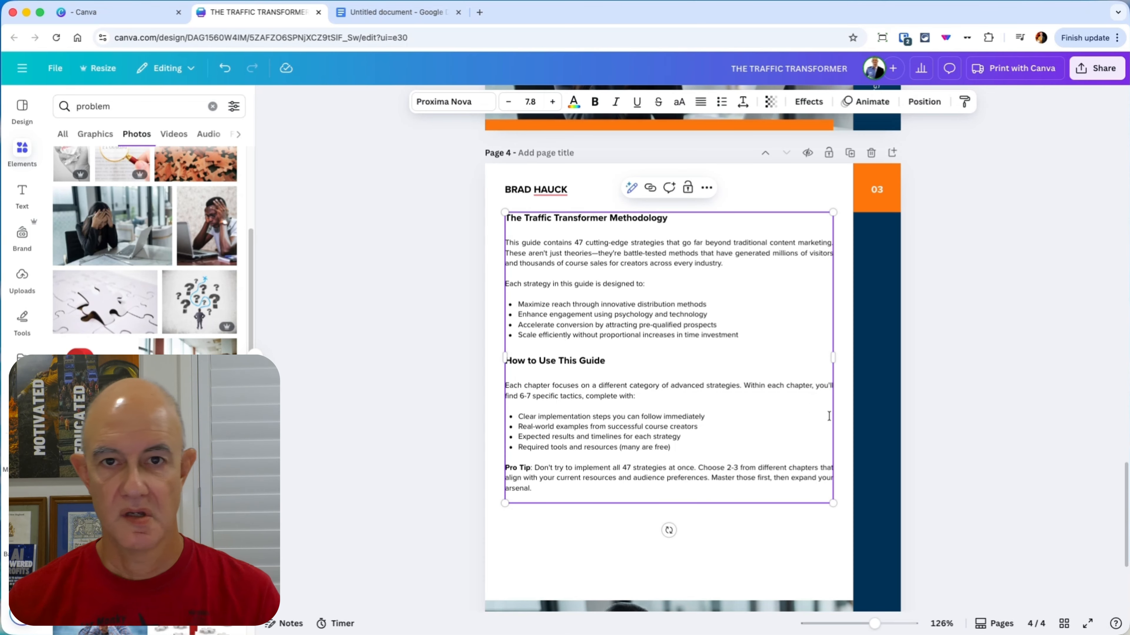
pyautogui.click(1069, 446)
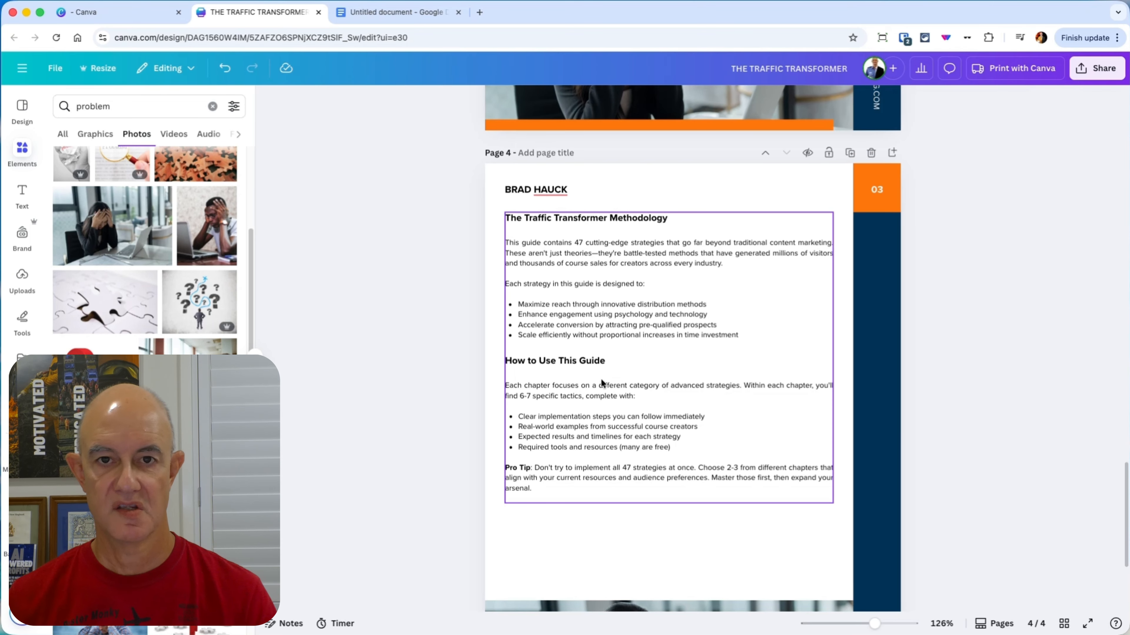
pyautogui.click(575, 225)
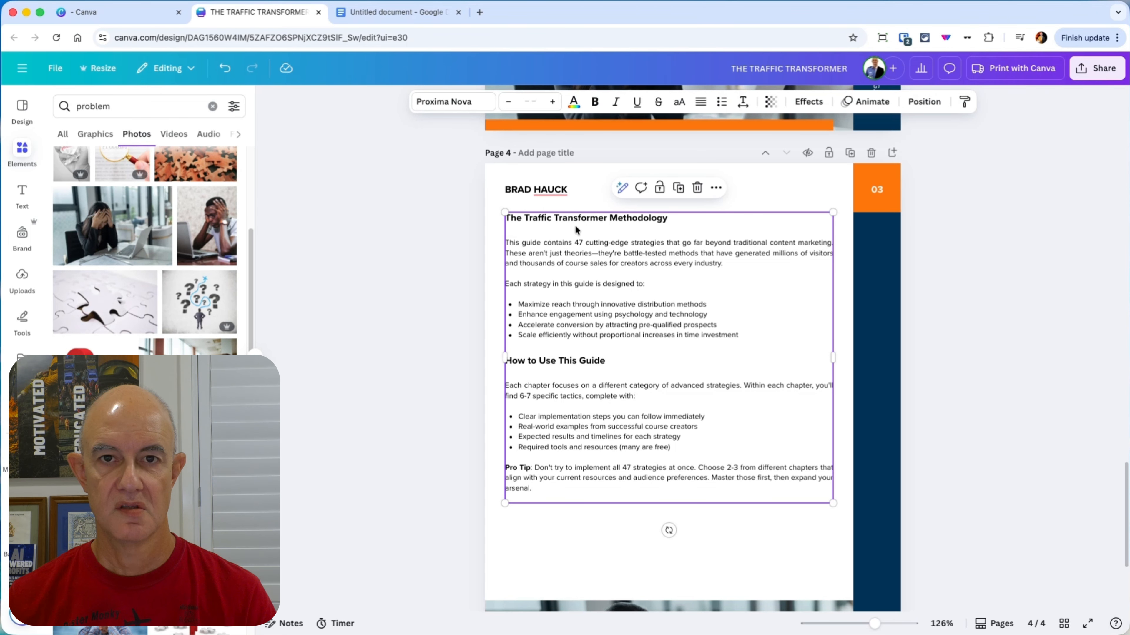
pyautogui.scroll(8, 1079, 447)
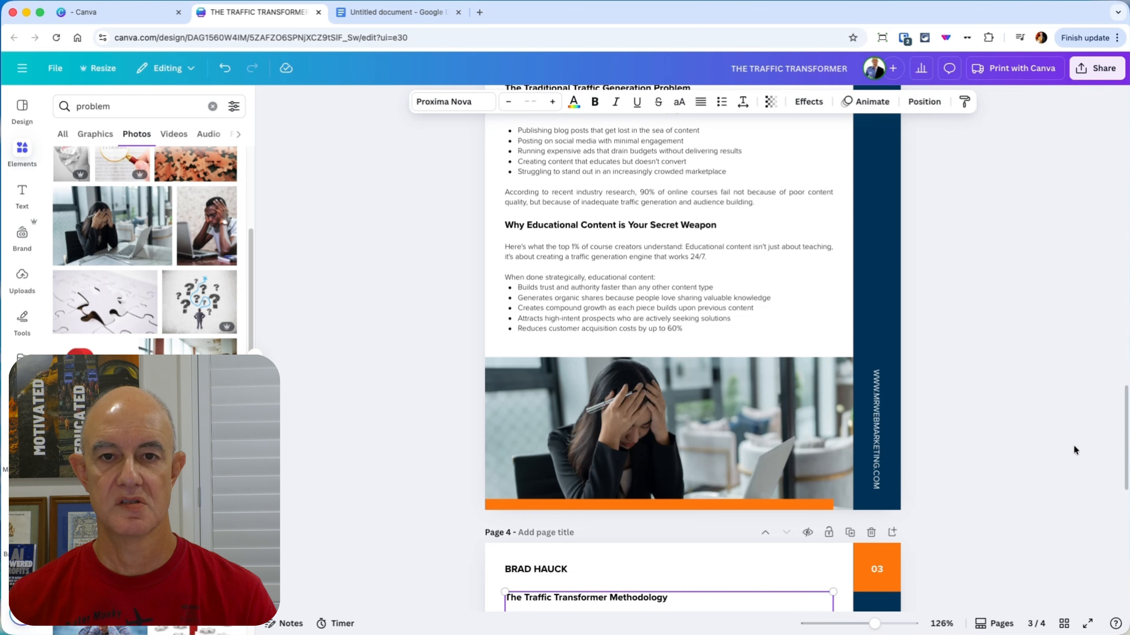
pyautogui.scroll(-7, 1074, 445)
pyautogui.scroll(-1, 1071, 445)
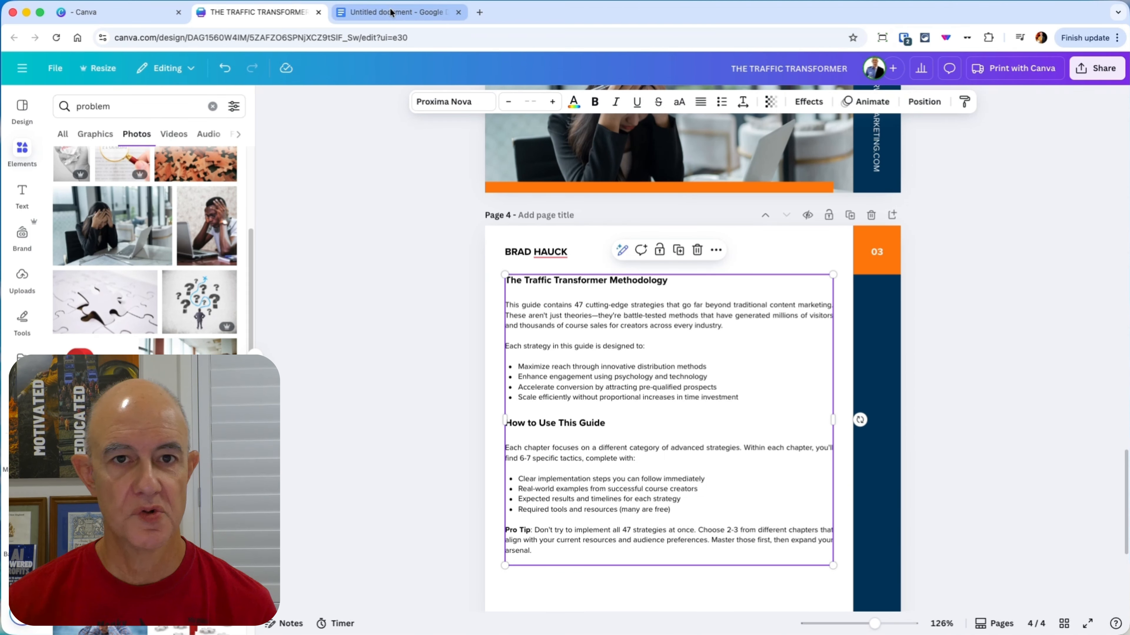
# Step: Add a blank page 5 and browse the page layouts of the Blue and Black Modern Marketing Strategies Playbook Booklet template
pyautogui.click(24, 110)
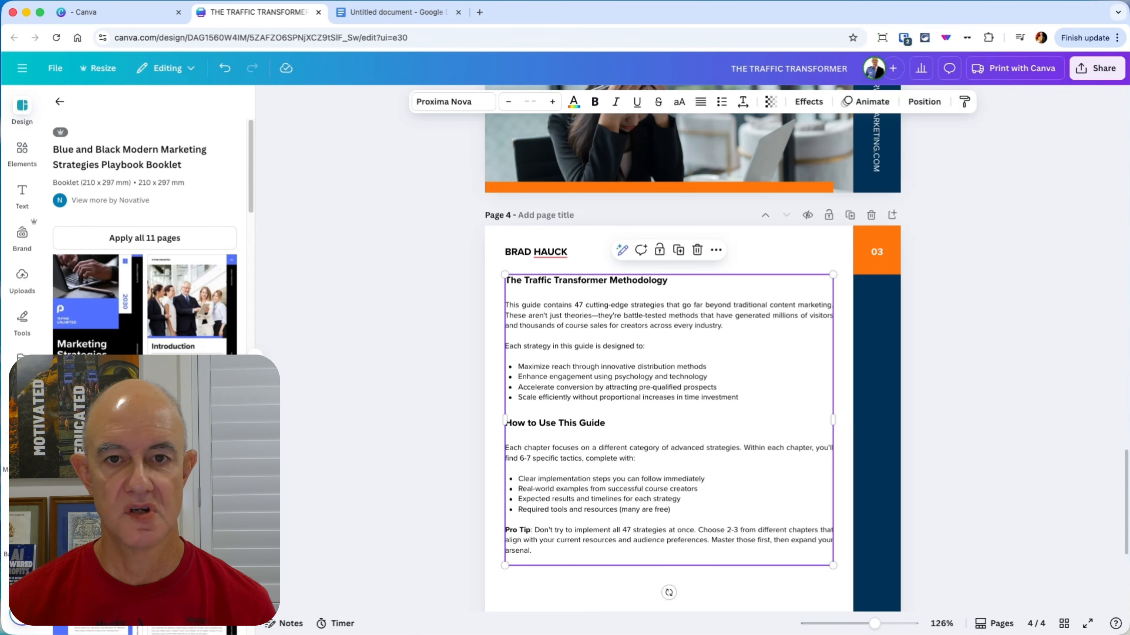
pyautogui.scroll(-6, 712, 577)
pyautogui.scroll(-1, 633, 454)
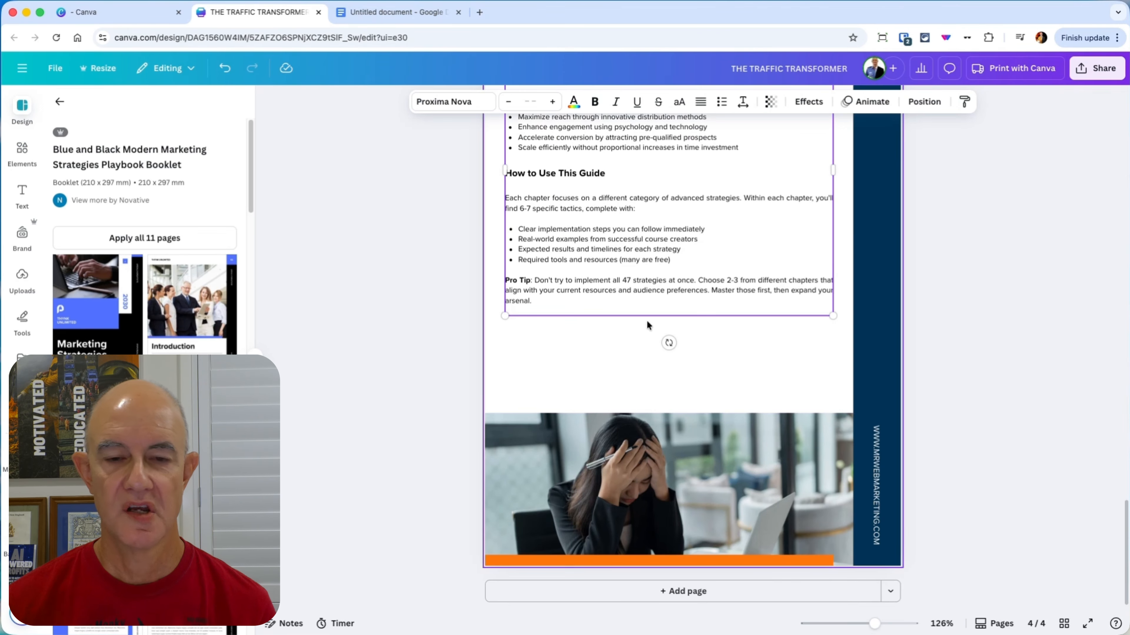
pyautogui.click(681, 598)
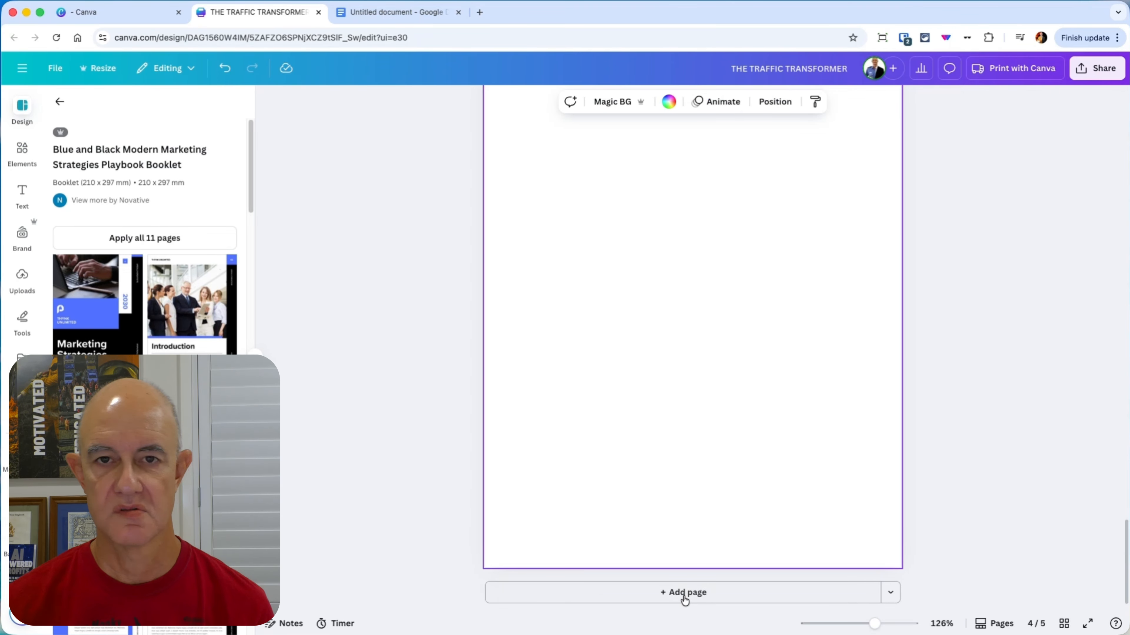
pyautogui.scroll(-5, 144, 236)
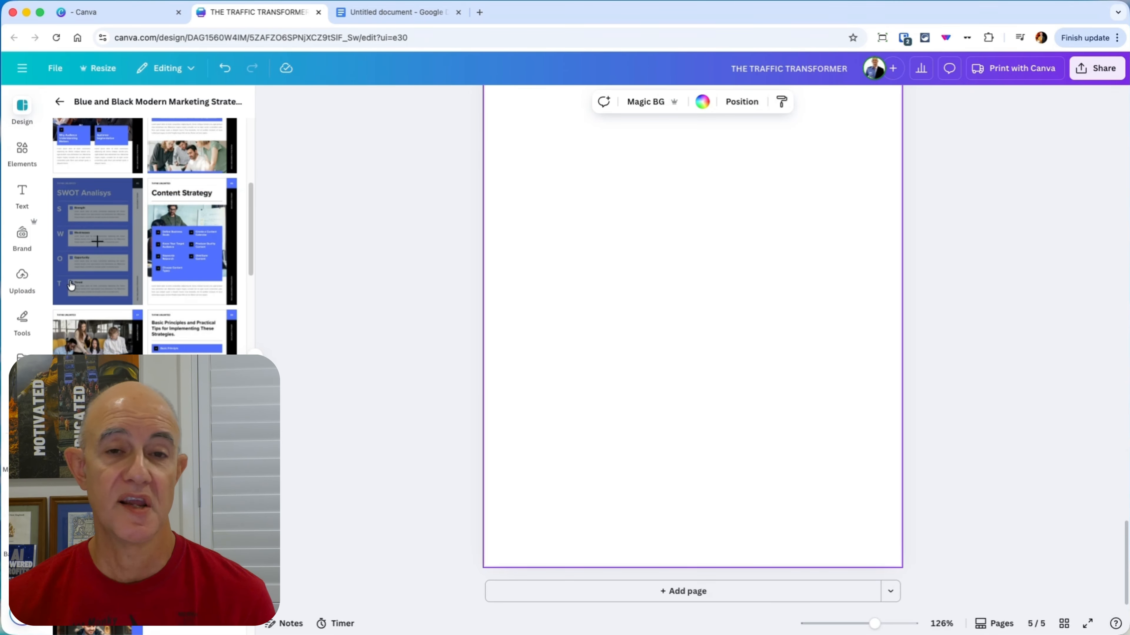
pyautogui.scroll(-5, 182, 294)
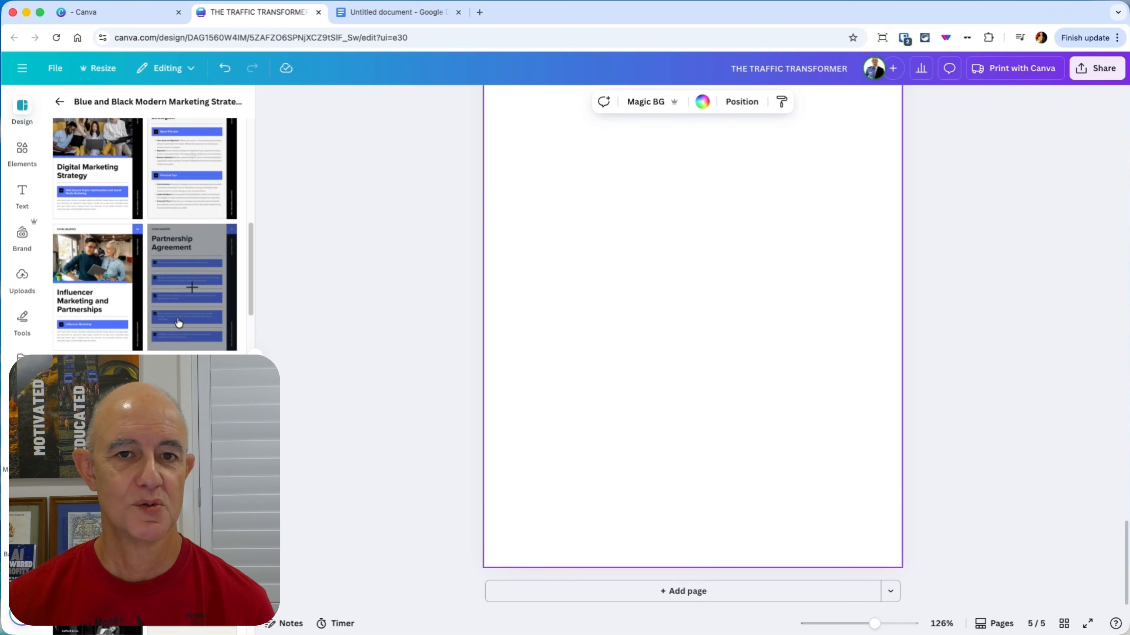
pyautogui.scroll(10, 688, 346)
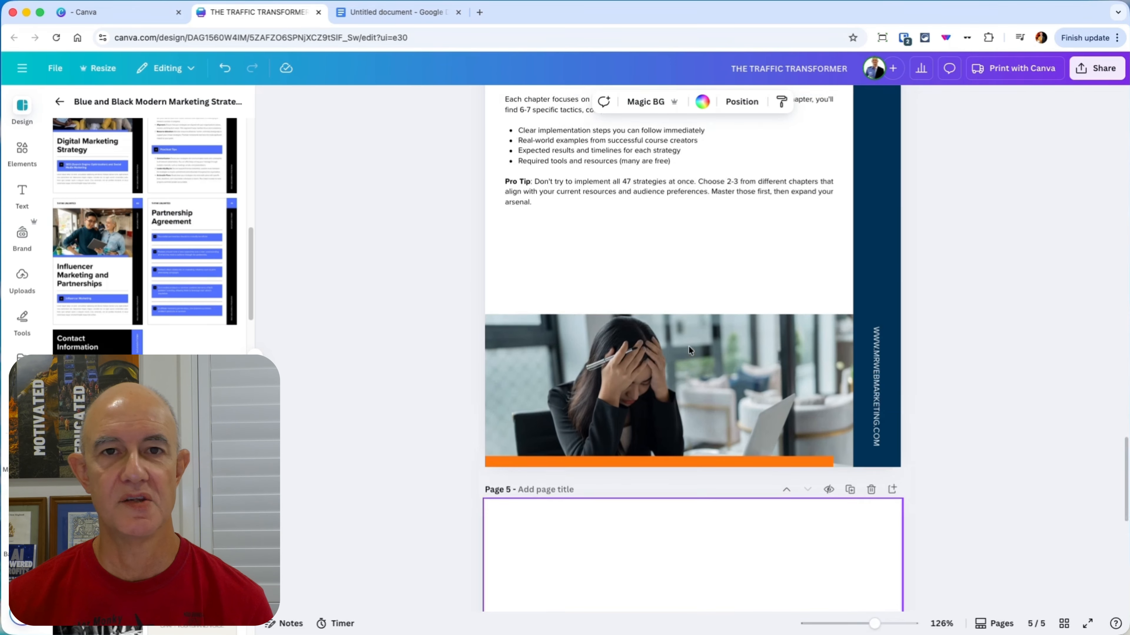
pyautogui.scroll(6, 618, 361)
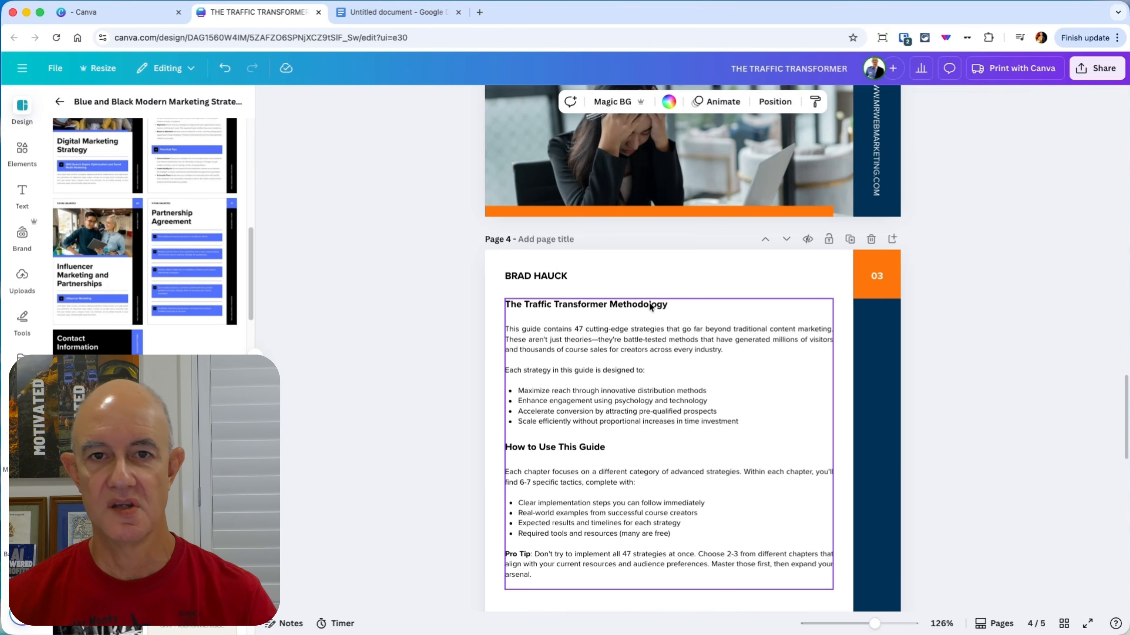
# Step: Close the Create a design dialog on the Canva home page and open the "10 Extremely Profitable Course Types Report" design
pyautogui.click(113, 12)
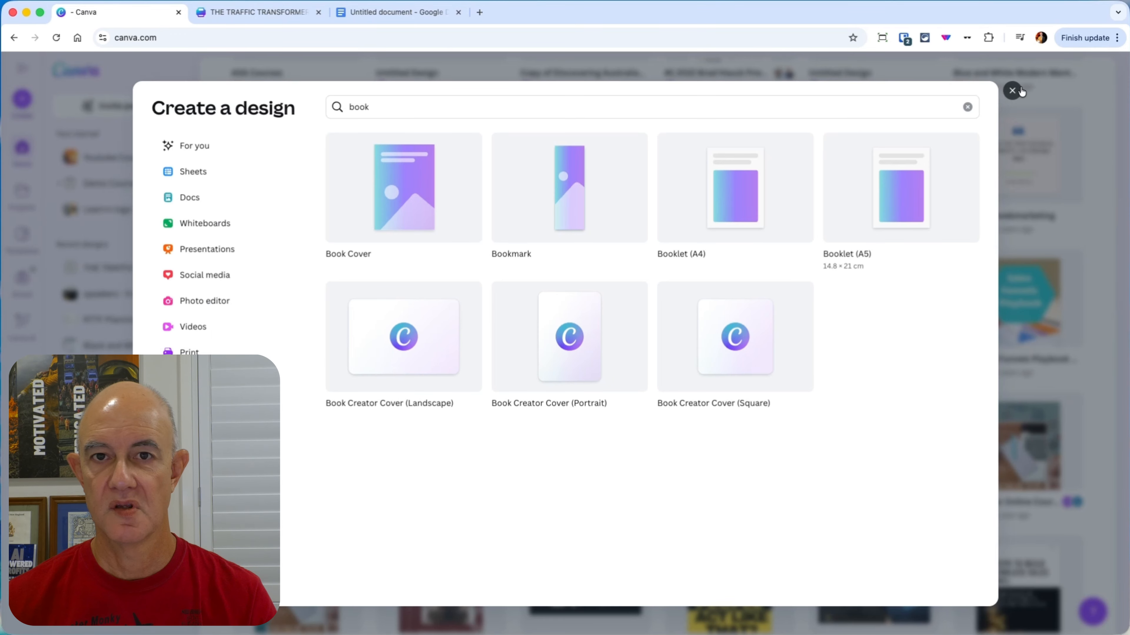
pyautogui.click(1012, 92)
pyautogui.scroll(-10, 657, 342)
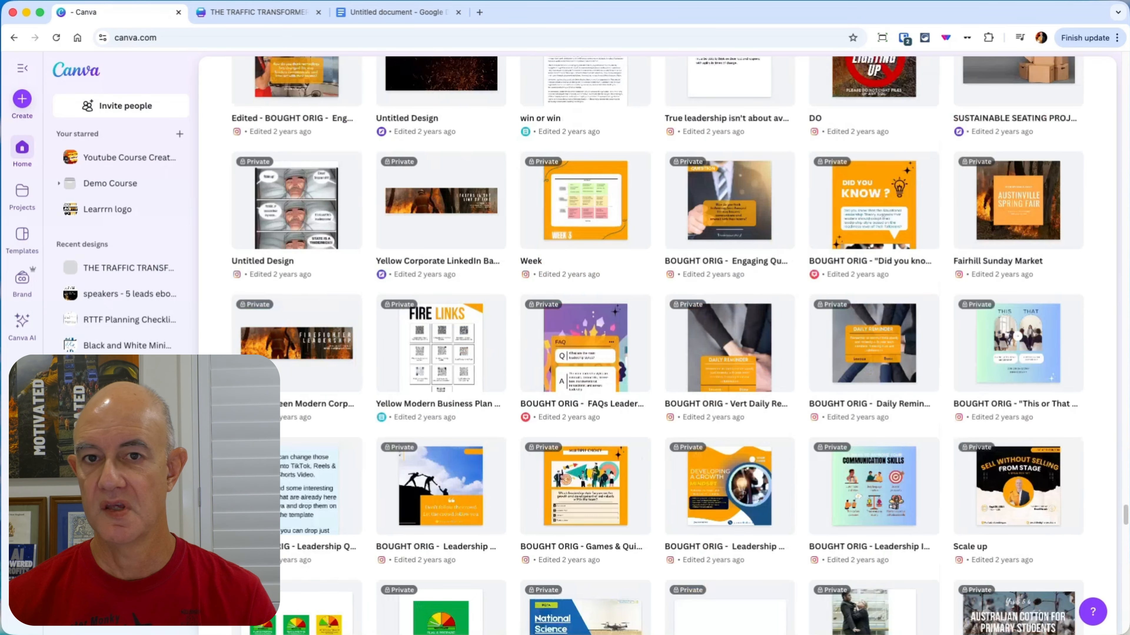
pyautogui.moveTo(1123, 516); pyautogui.dragTo(1096, 34)
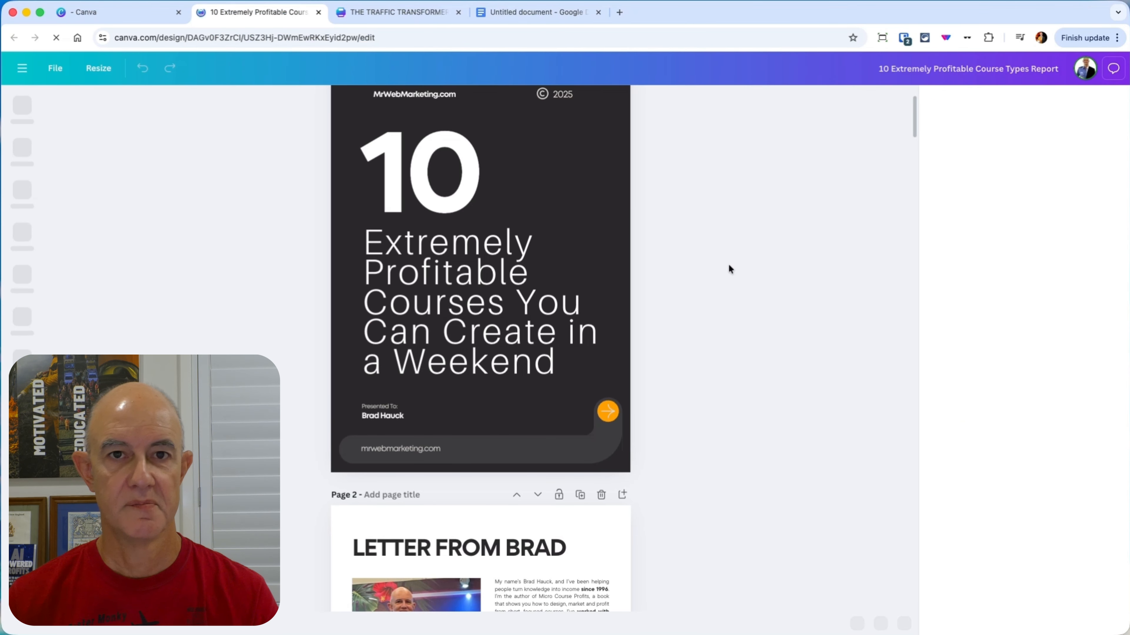
# Step: Examine the example report's page layouts from the cover to the contact page, and close the report
pyautogui.scroll(-2, 779, 379)
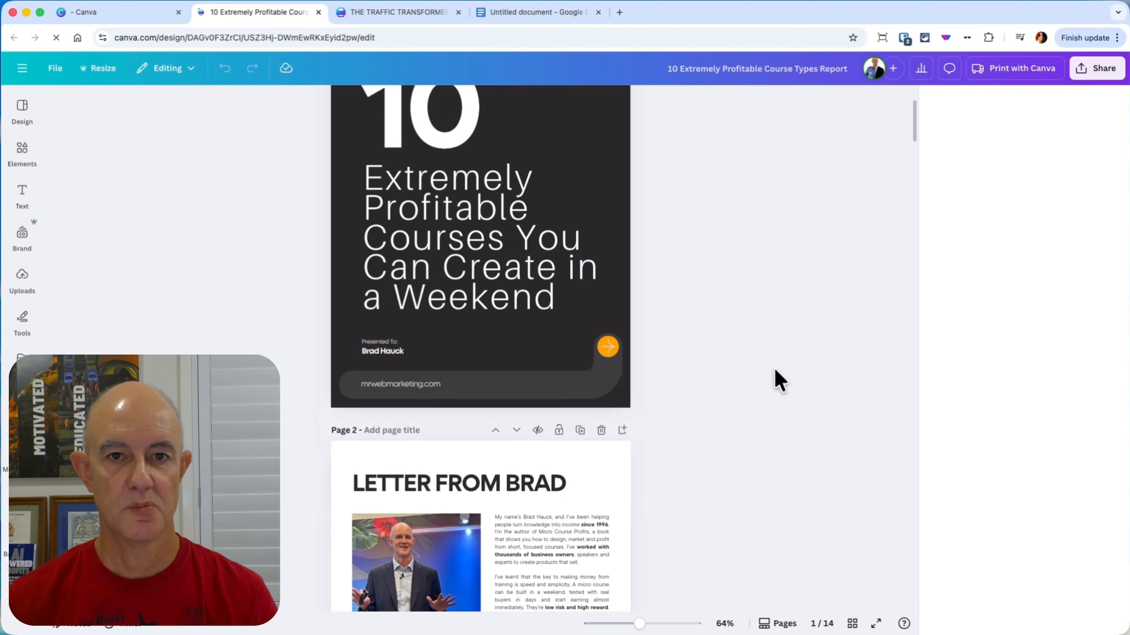
pyautogui.scroll(-6, 780, 380)
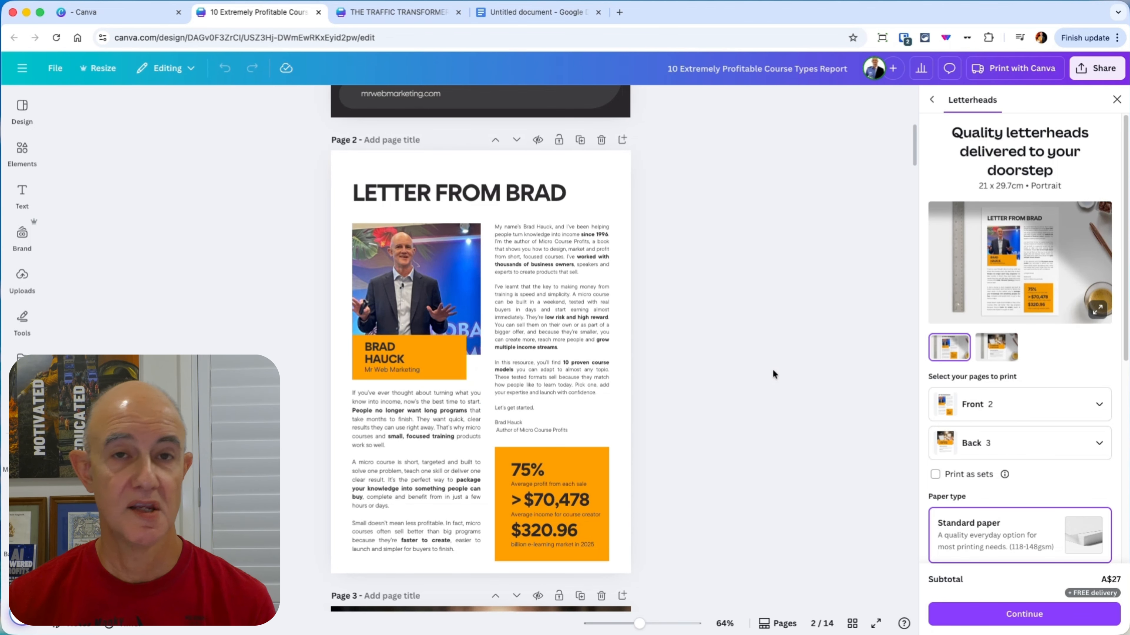
pyautogui.scroll(-8, 713, 368)
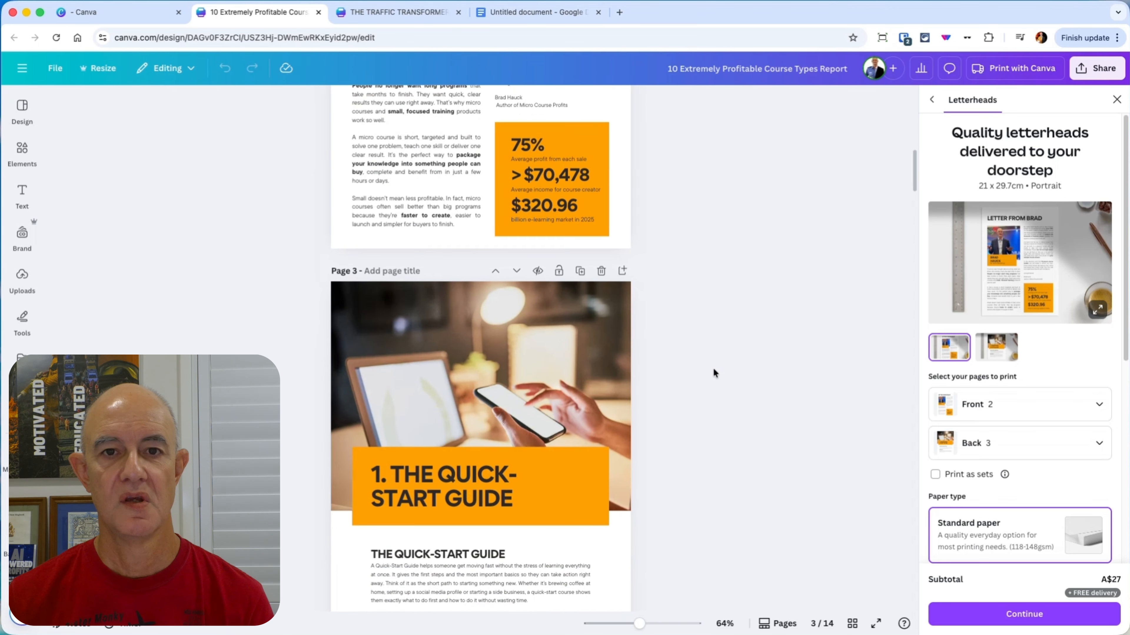
pyautogui.scroll(-10, 713, 374)
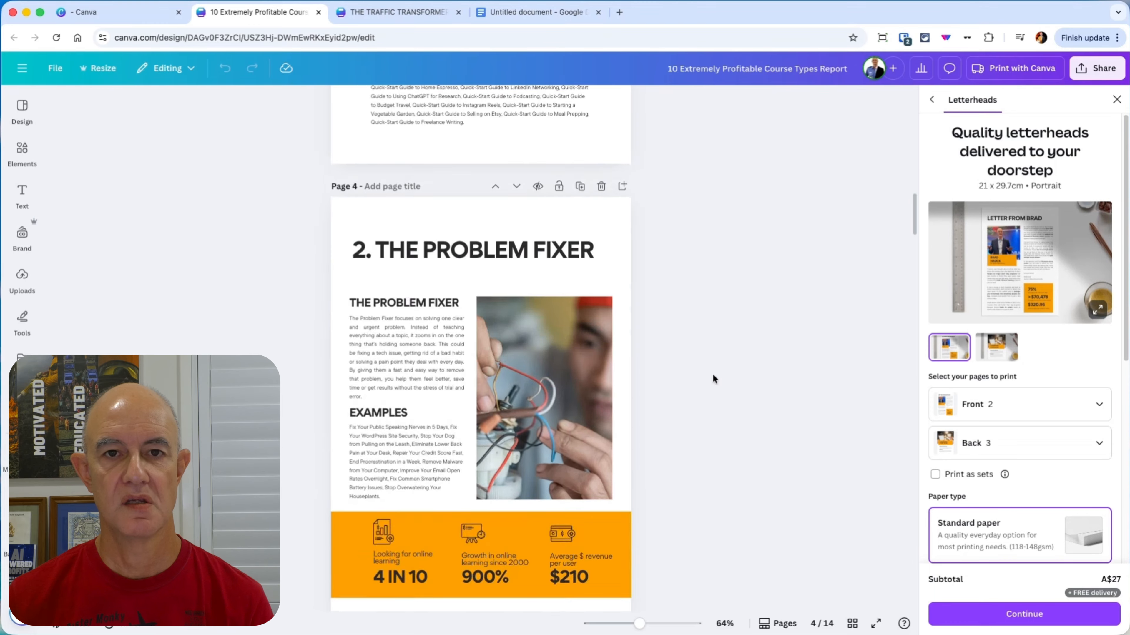
pyautogui.scroll(-20, 713, 379)
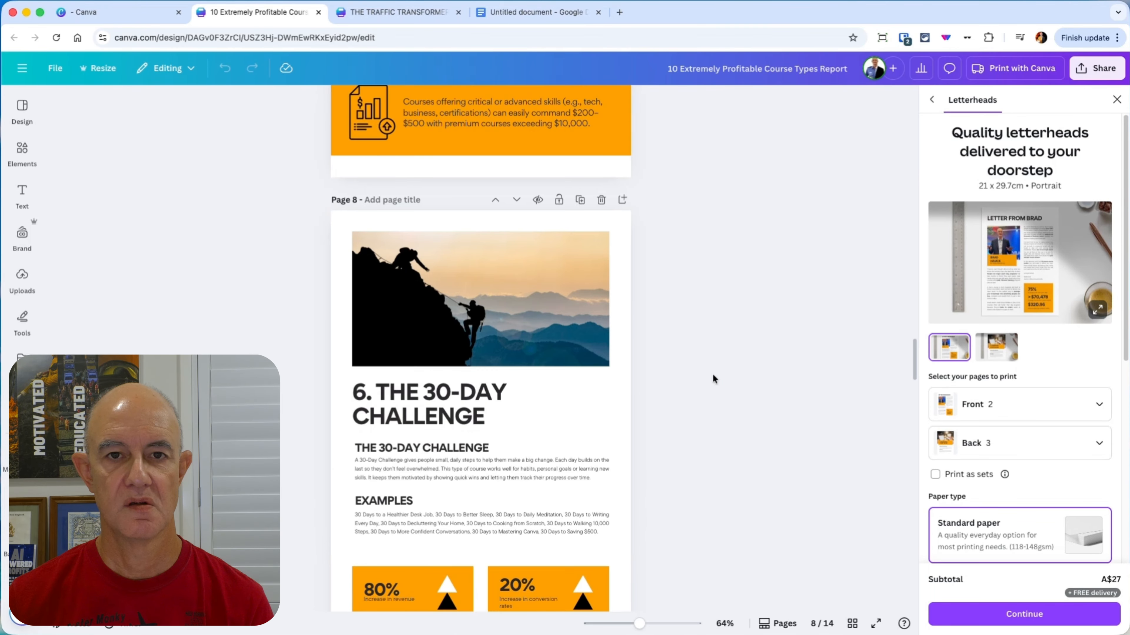
pyautogui.scroll(-12, 713, 379)
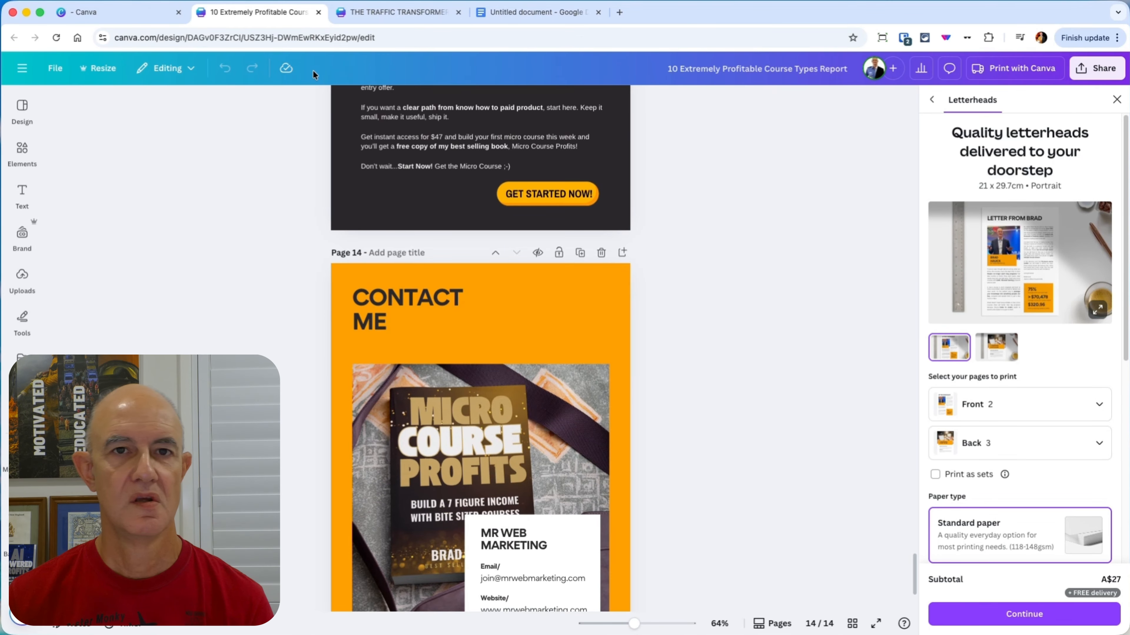
pyautogui.click(319, 12)
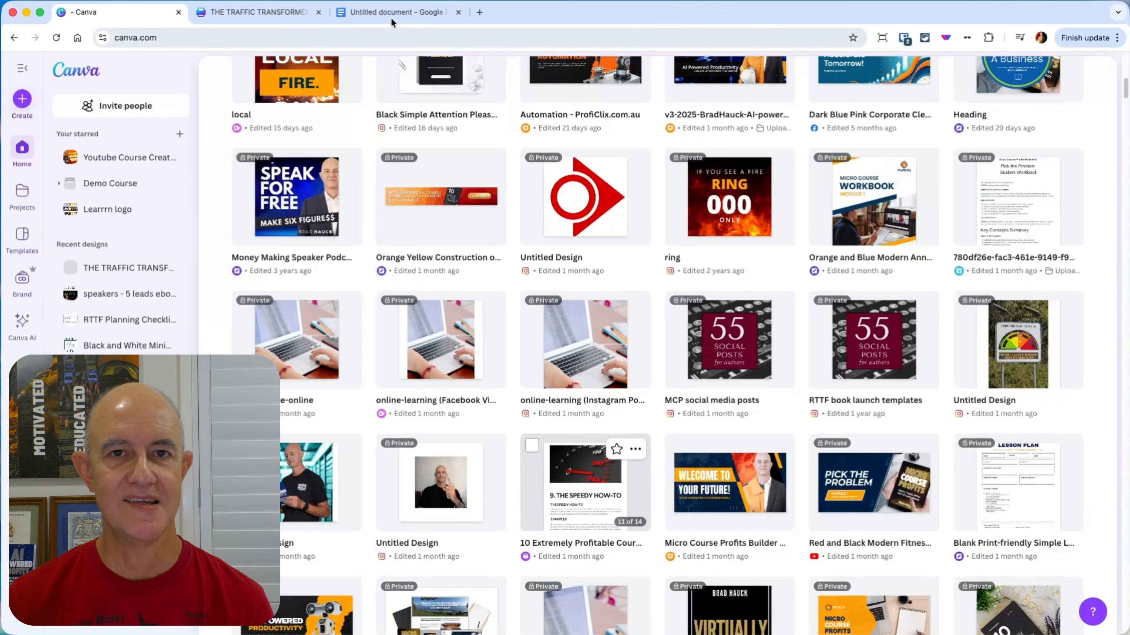
# Step: Return to THE TRAFFIC TRANSFORMER design and download pages 1–5 as PDF Standard with Compress PDF and Flatten PDF enabled
pyautogui.click(265, 13)
pyautogui.scroll(15, 518, 330)
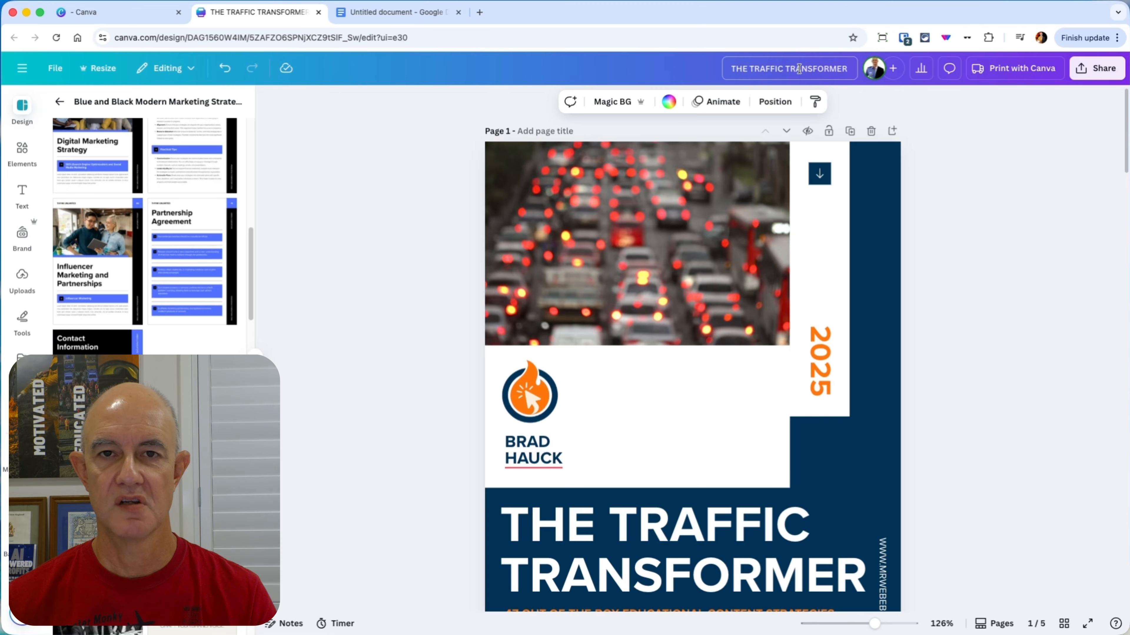
pyautogui.click(1097, 68)
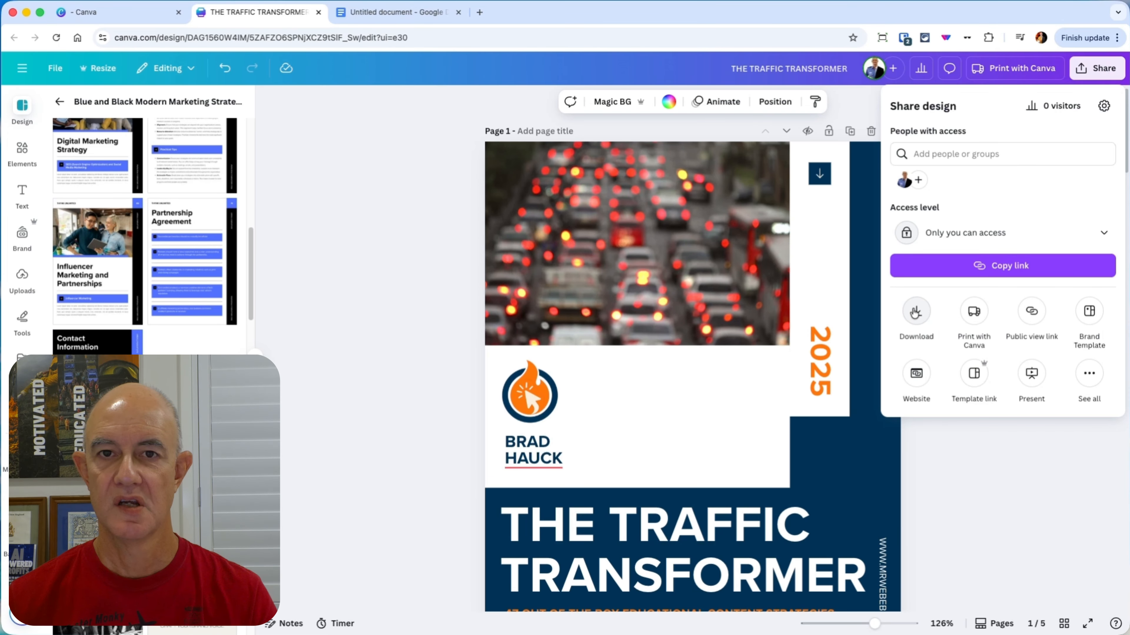
pyautogui.click(915, 314)
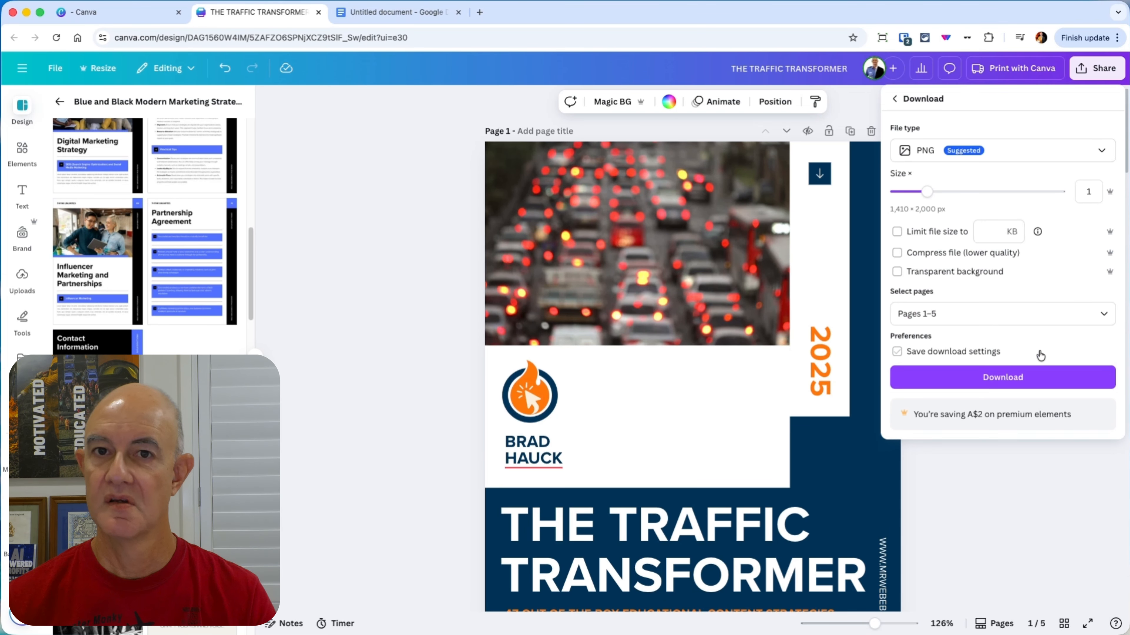
pyautogui.click(989, 154)
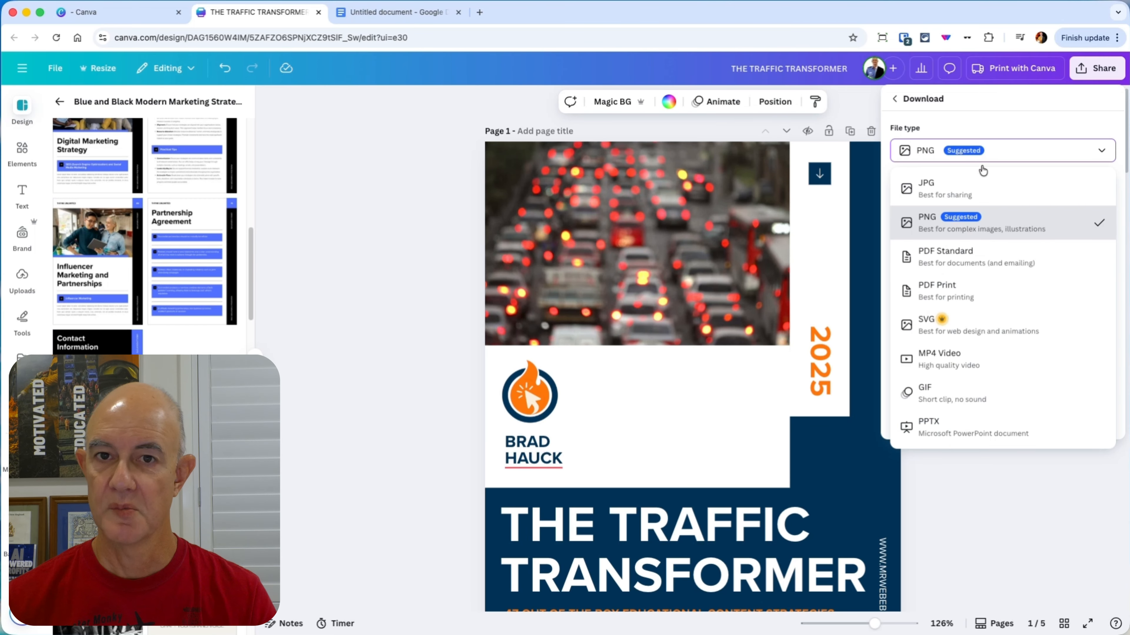
pyautogui.click(965, 263)
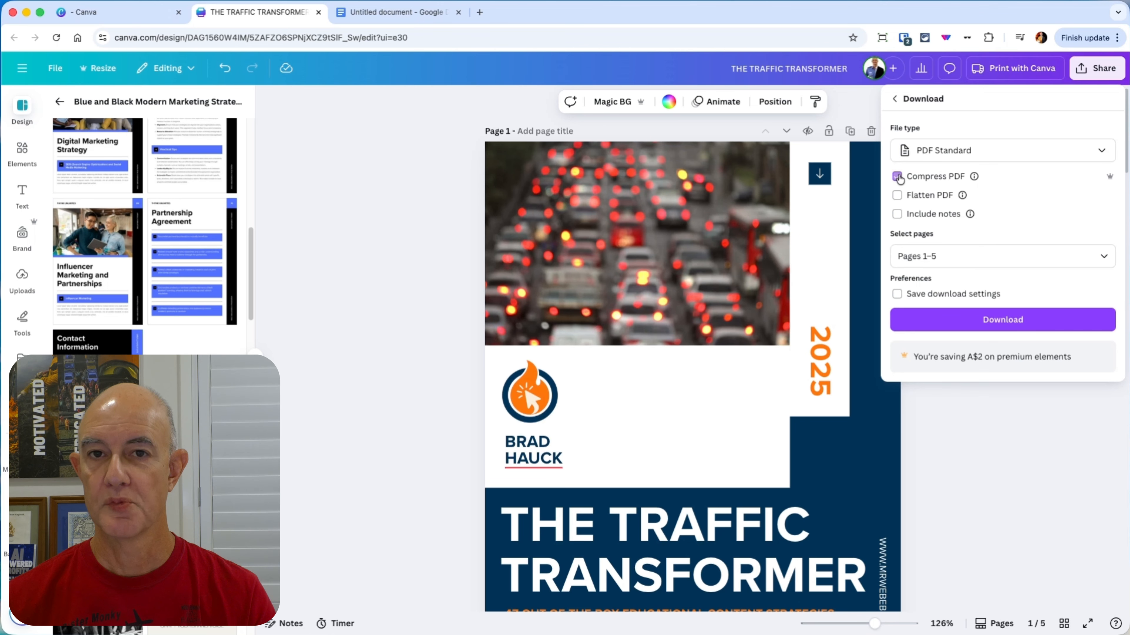
pyautogui.click(898, 196)
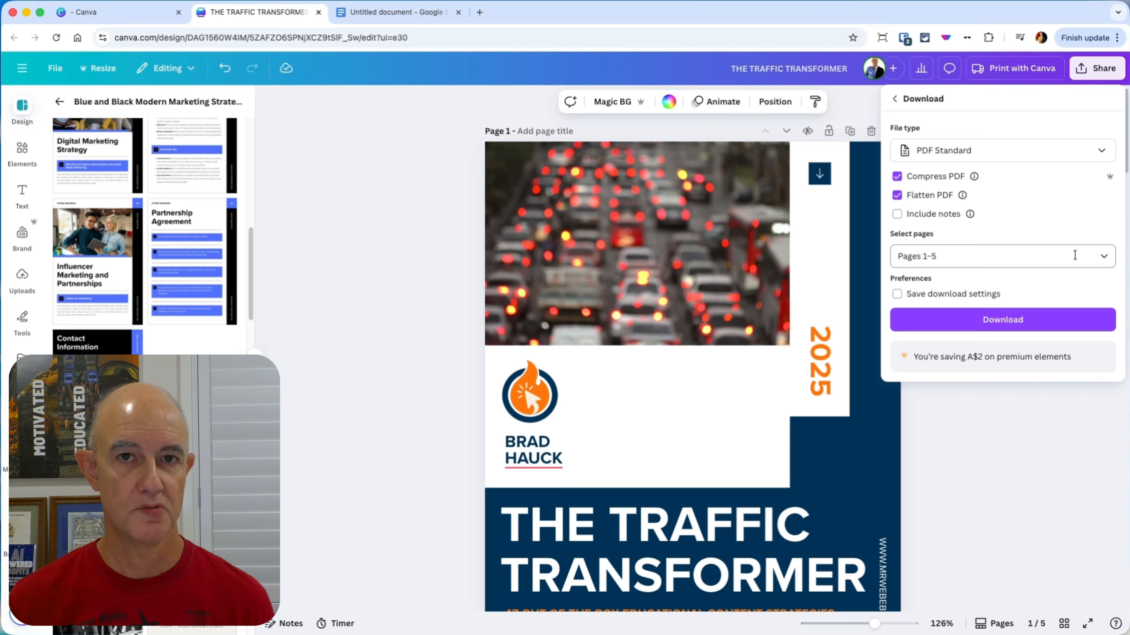
pyautogui.click(991, 323)
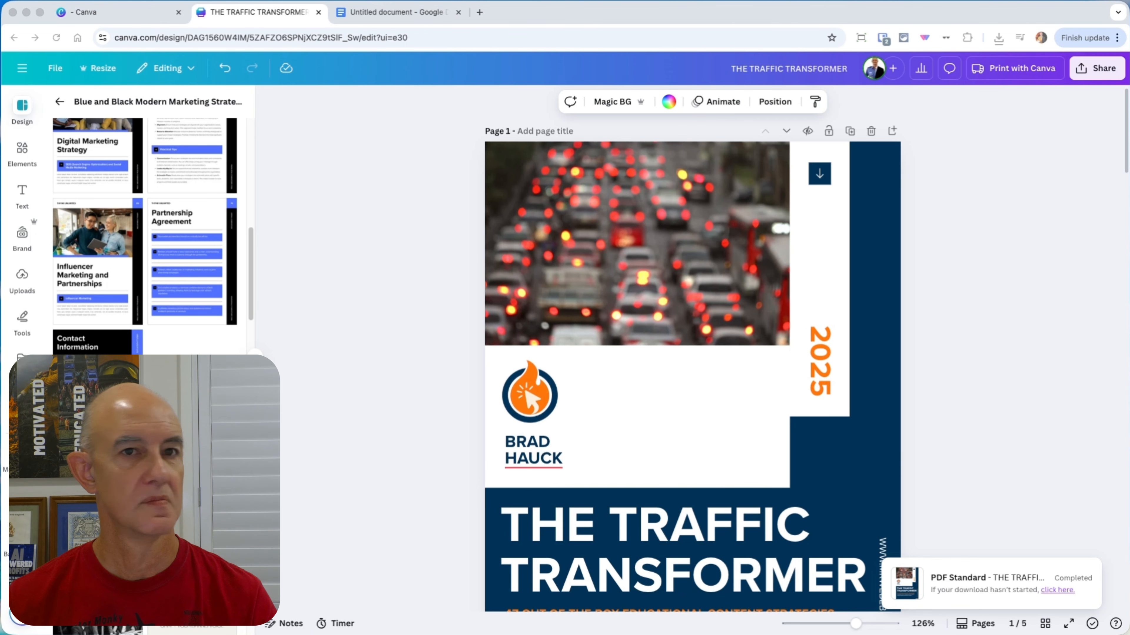
# Step: Widen the downloaded THE TRAFFIC TRANSFORMER.pdf window and examine its pages from the cover to page 5
pyautogui.moveTo(777, 20); pyautogui.dragTo(588, 30)
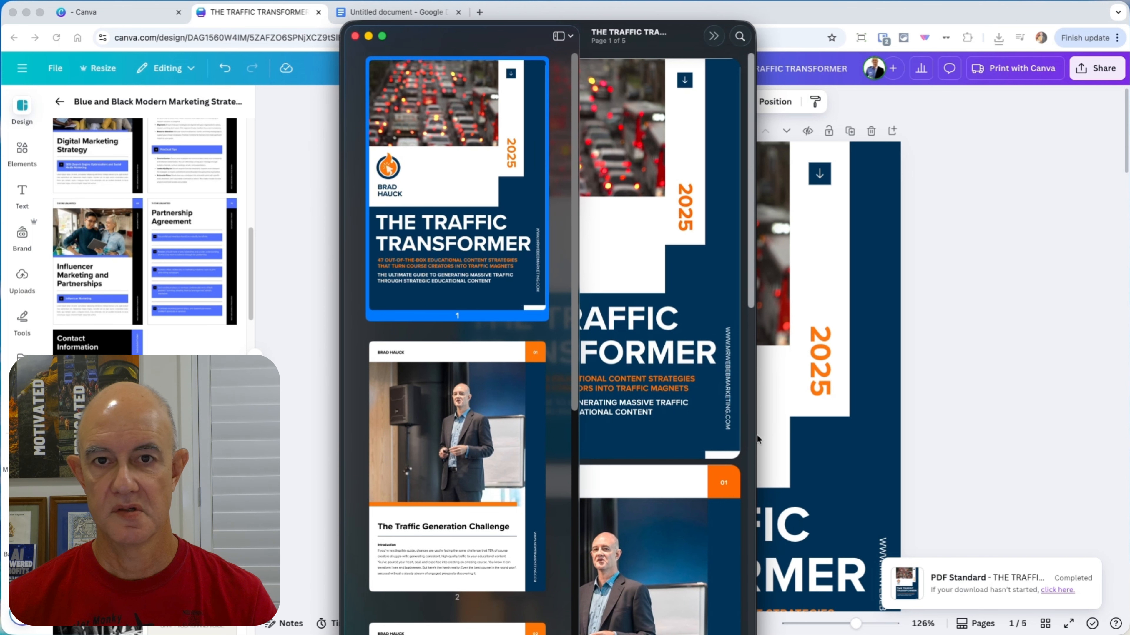
pyautogui.moveTo(755, 436); pyautogui.dragTo(1111, 449)
pyautogui.scroll(4, 738, 436)
pyautogui.scroll(15, 734, 427)
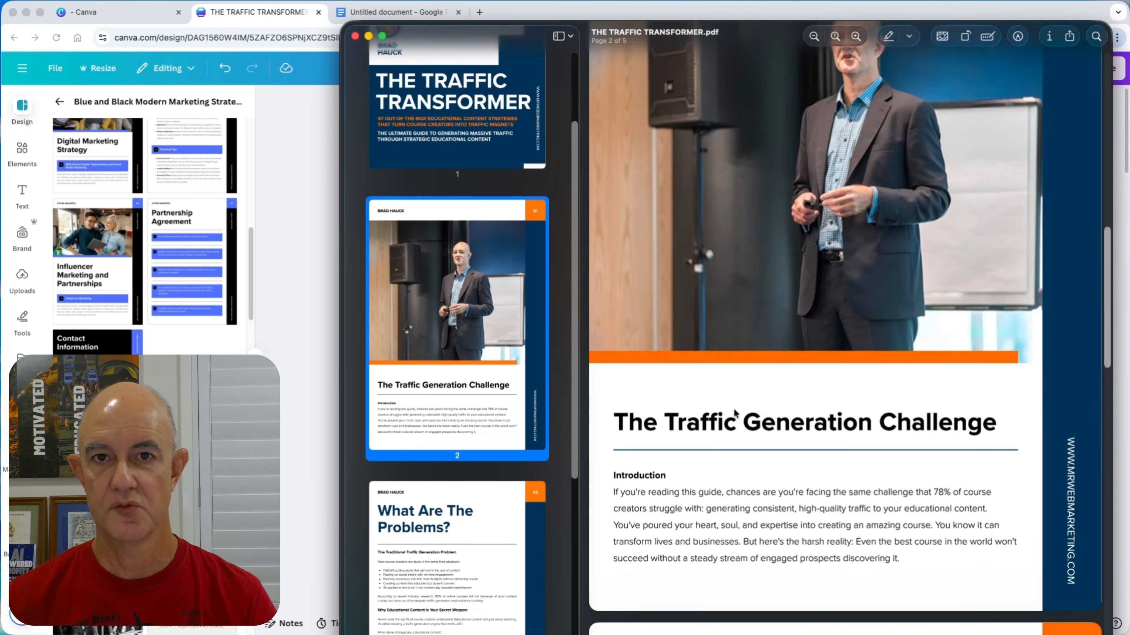
pyautogui.scroll(2, 734, 407)
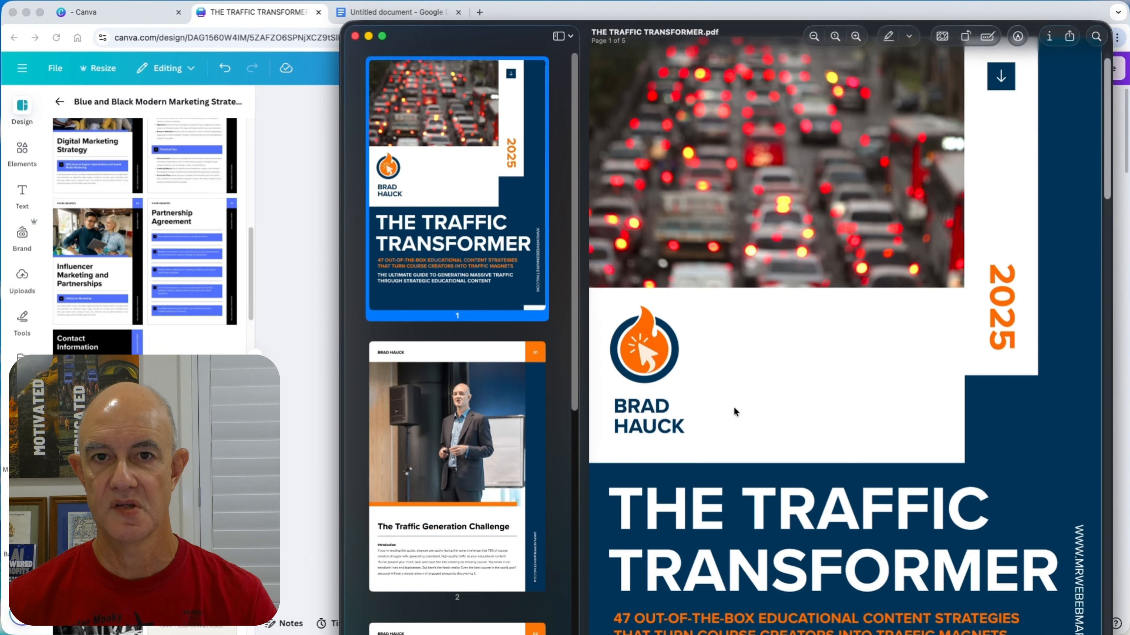
pyautogui.scroll(-3, 381, 298)
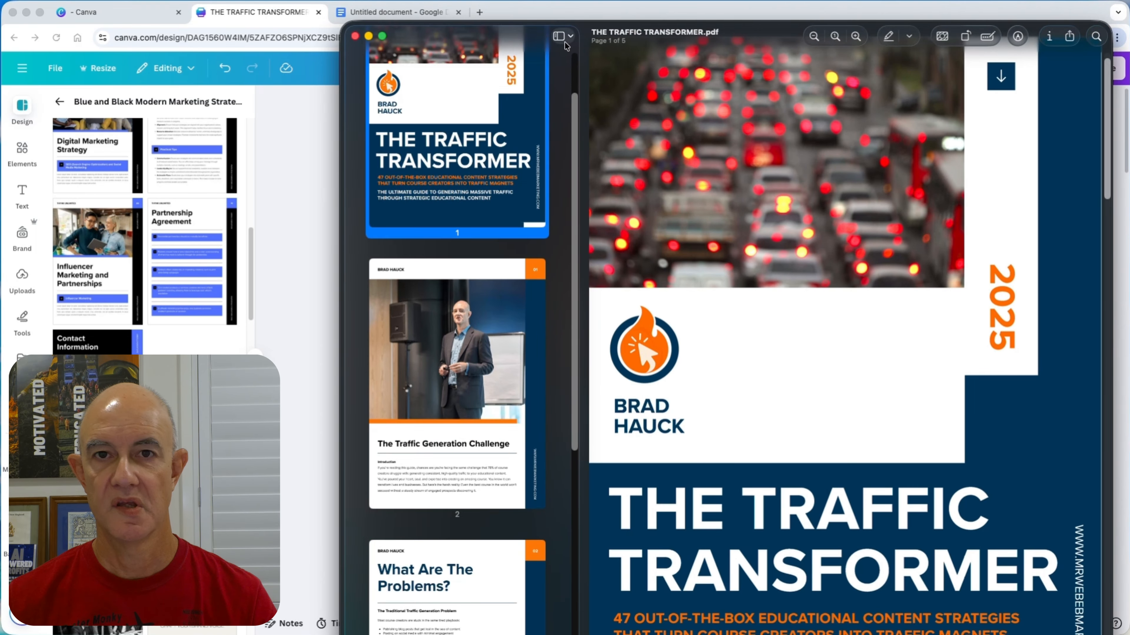
pyautogui.scroll(-10, 736, 318)
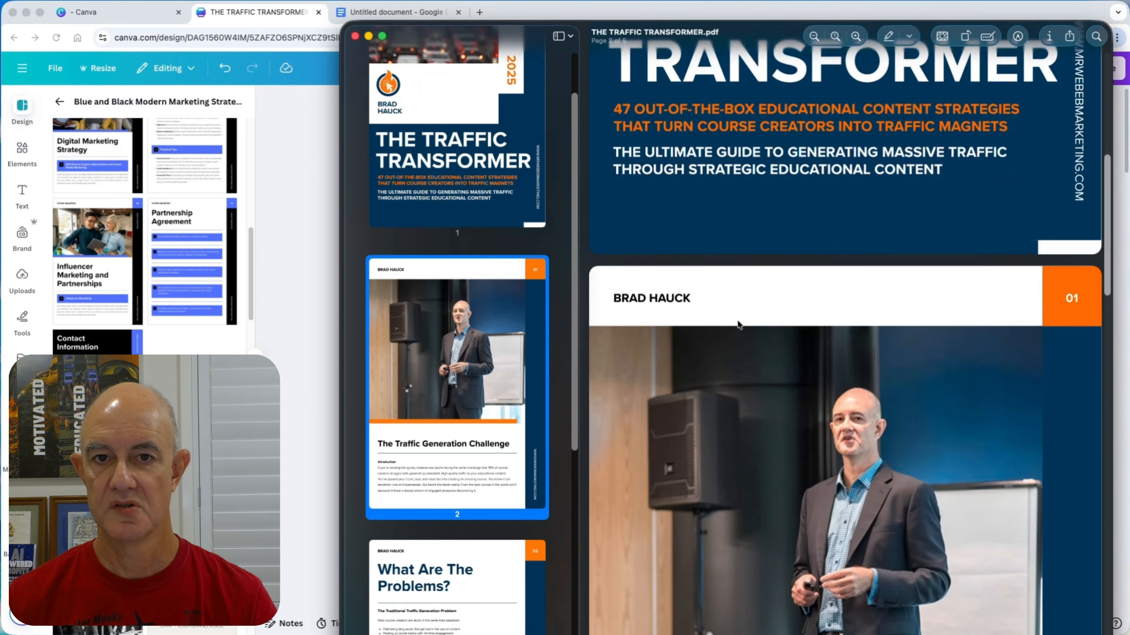
pyautogui.scroll(-10, 739, 325)
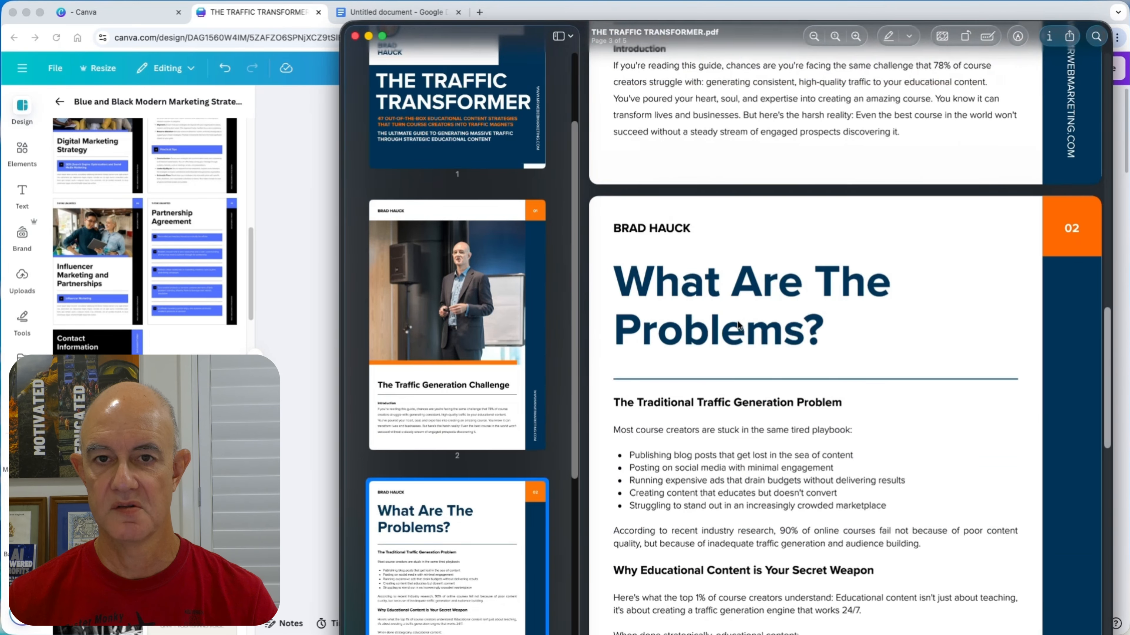
pyautogui.scroll(-10, 737, 324)
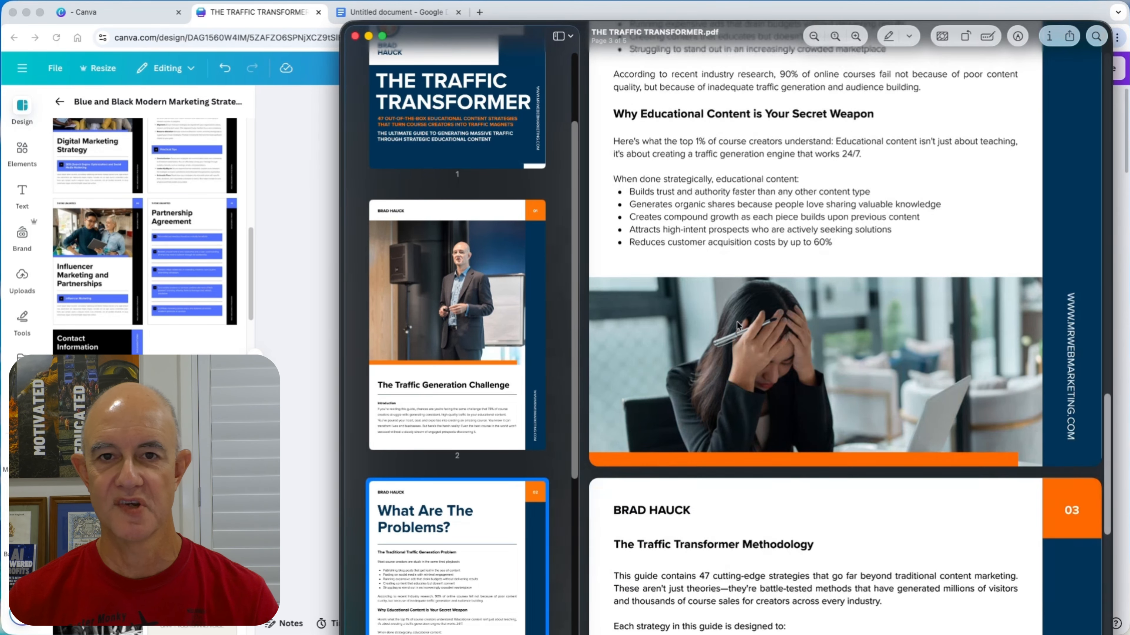
pyautogui.scroll(-10, 737, 323)
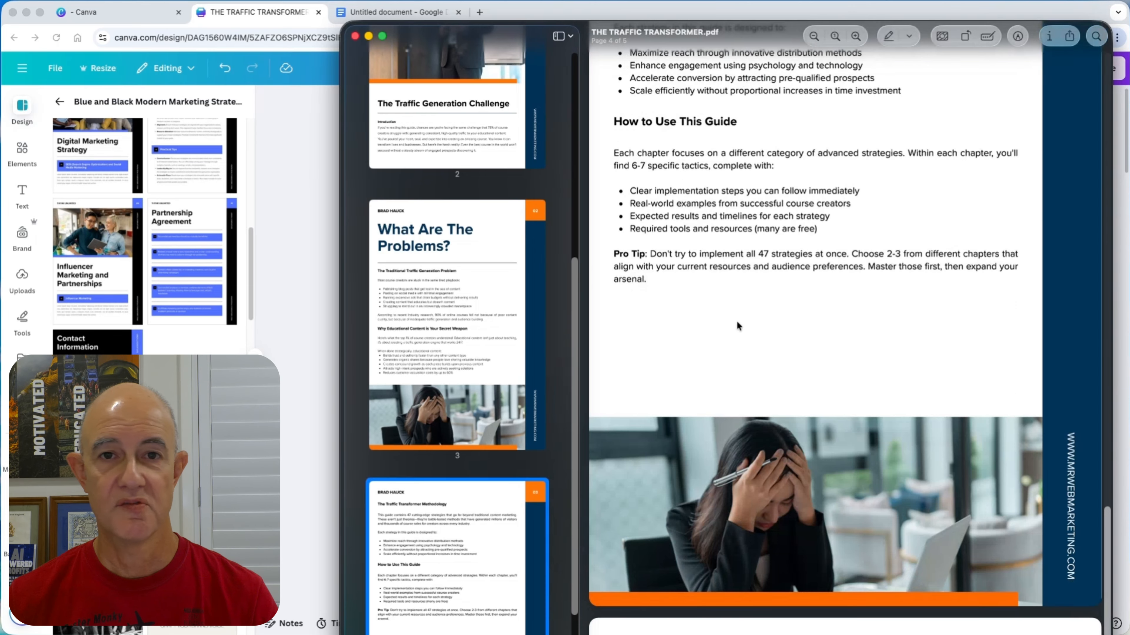
pyautogui.scroll(-5, 737, 323)
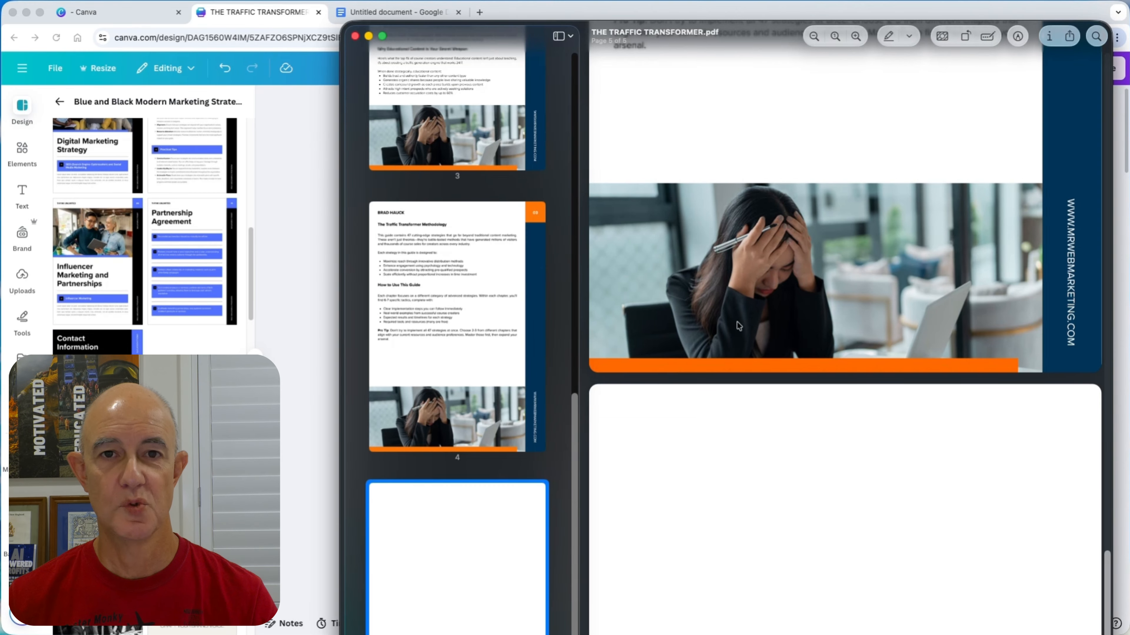